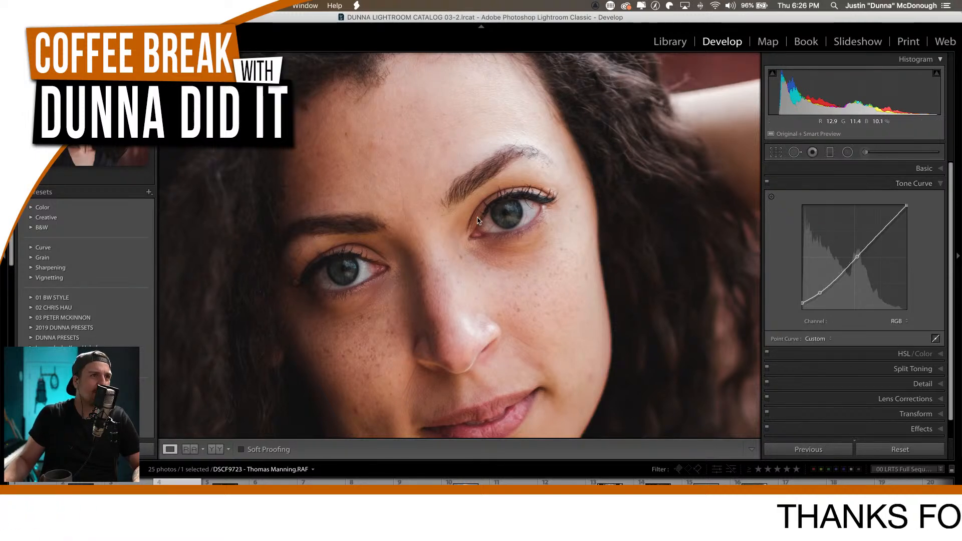
Add a radial filter with the Iris Enhance preset over the iris at the photo's right, and invert its mask.
{"action": "left_click_drag", "start_coordinate": [500, 221], "coordinate": [528, 225]}
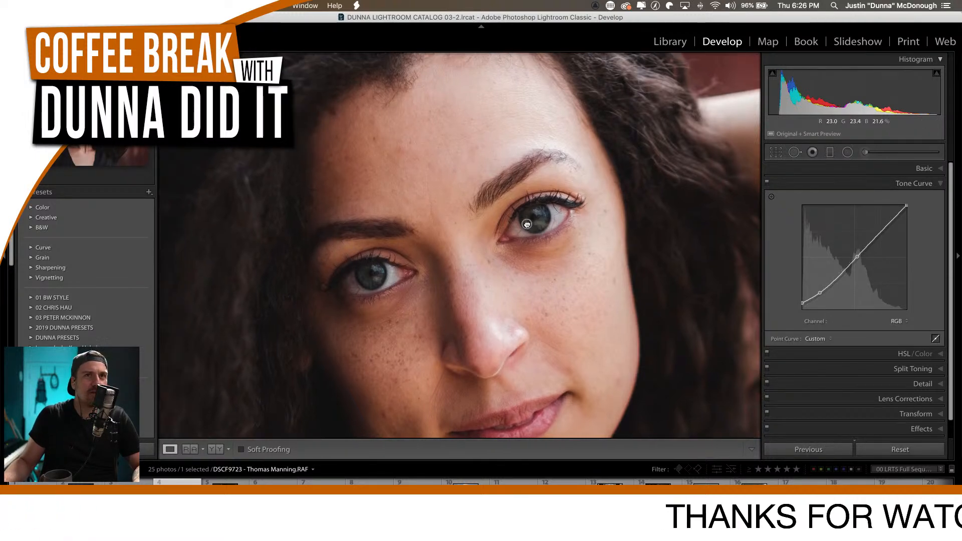
{"action": "left_click", "coordinate": [866, 152]}
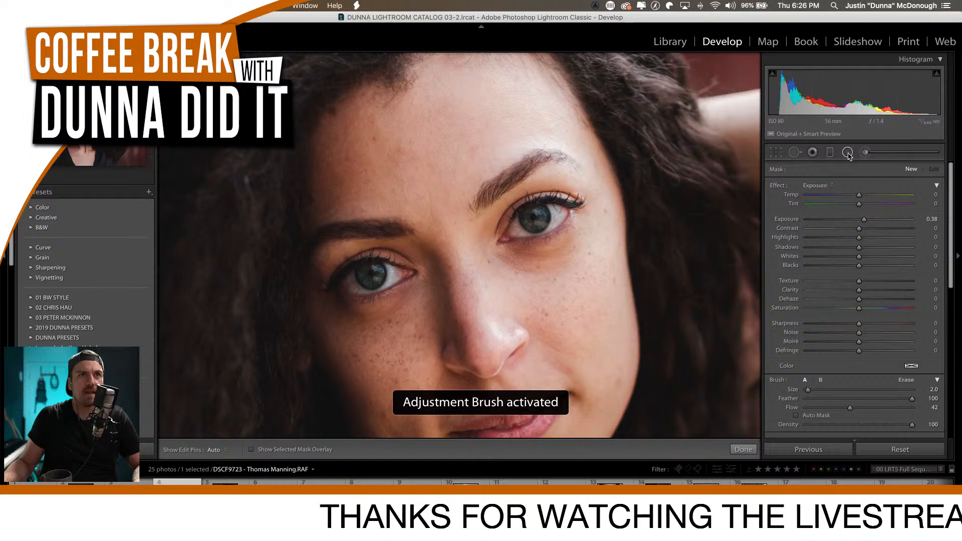
{"action": "left_click", "coordinate": [846, 152]}
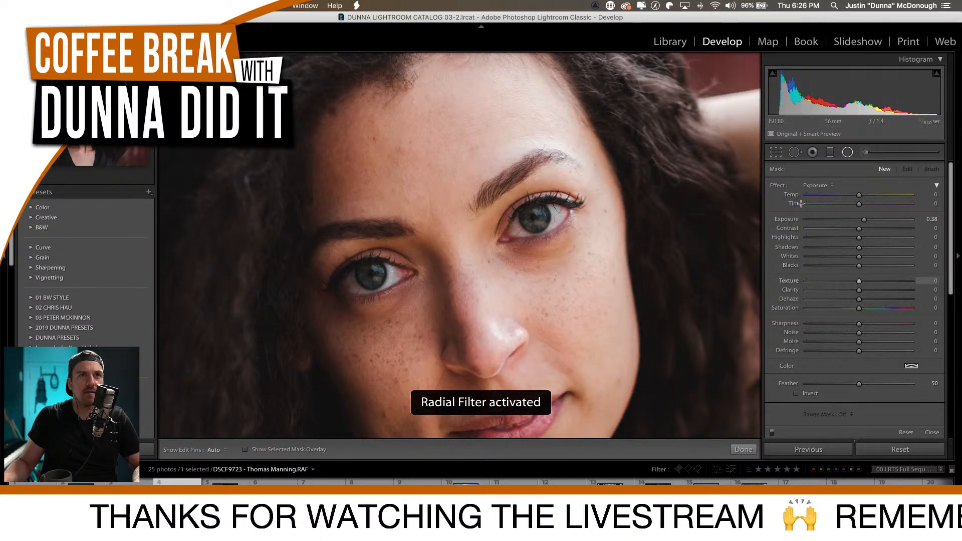
{"action": "left_click", "coordinate": [822, 186]}
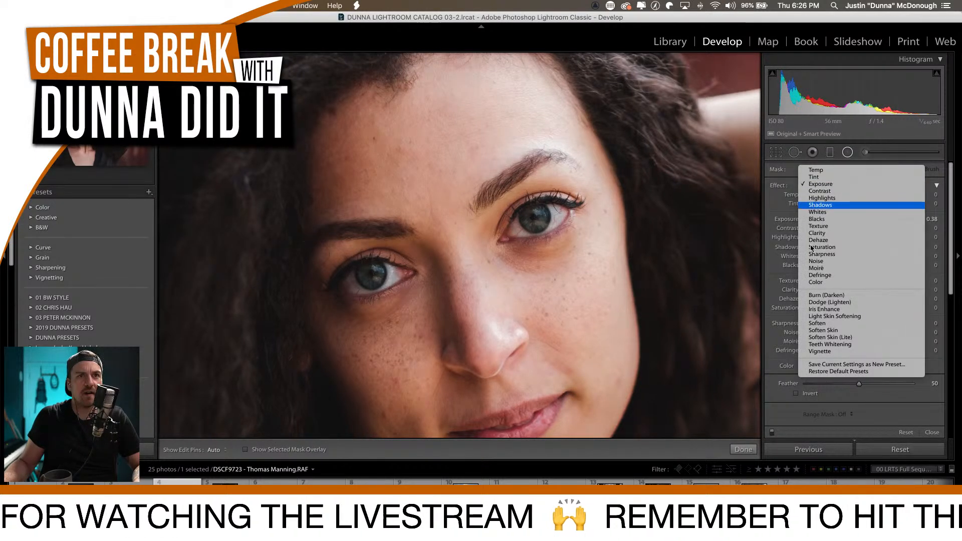
{"action": "left_click", "coordinate": [846, 309]}
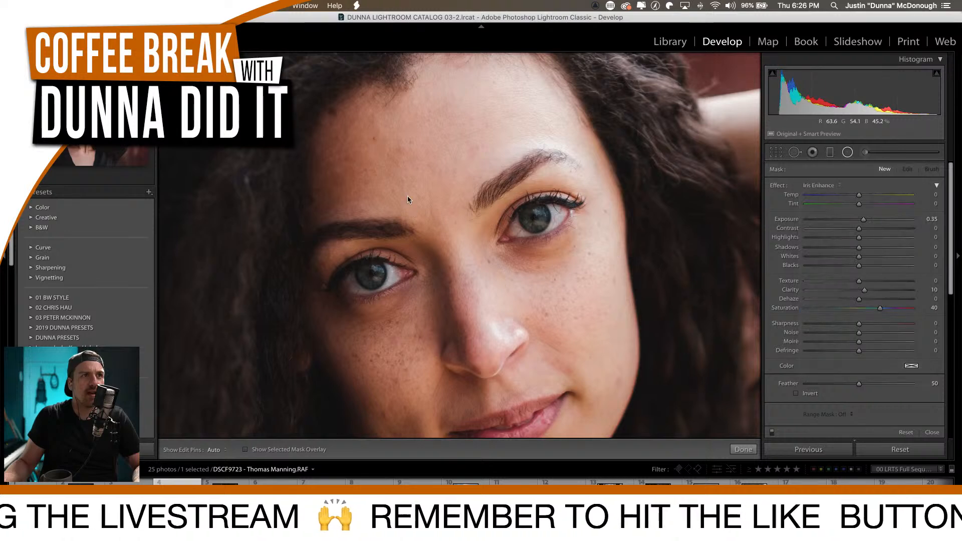
{"action": "mouse_move", "coordinate": [532, 218]}
{"action": "left_mouse_down"}
{"action": "mouse_move", "coordinate": [547, 233]}
{"action": "mouse_move", "coordinate": [536, 217]}
{"action": "left_mouse_up"}
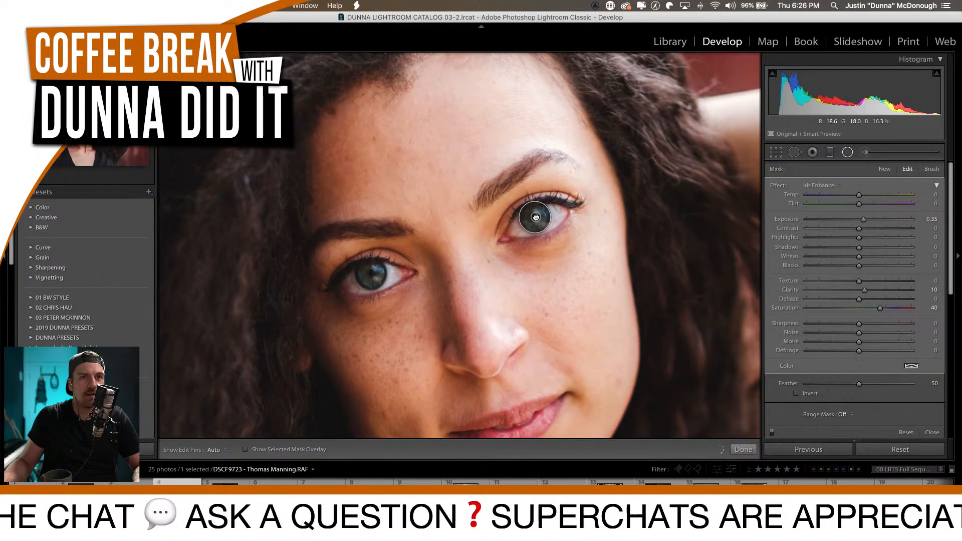
{"action": "left_click", "coordinate": [795, 394]}
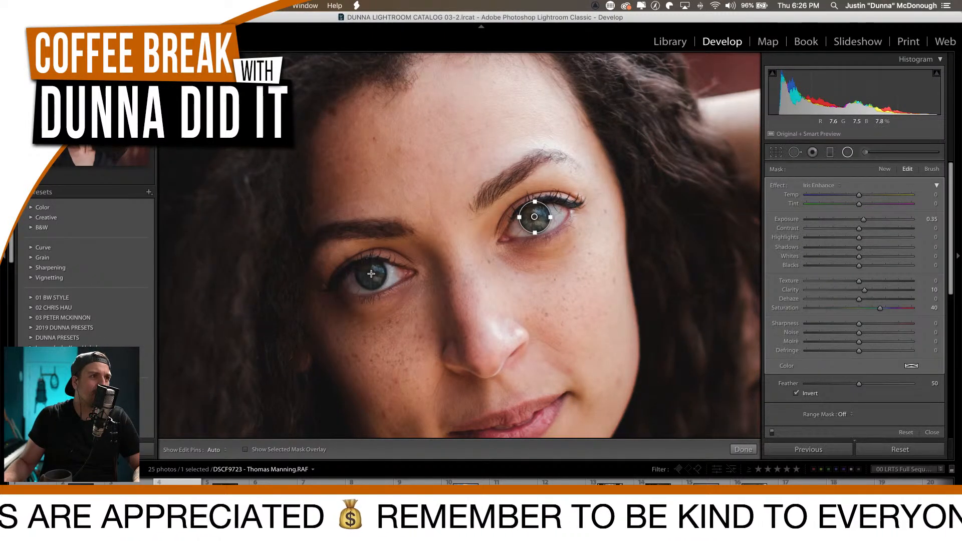
Add a second Iris Enhance radial filter over the iris at the photo's left, keeping its mask inverted.
{"action": "left_click_drag", "start_coordinate": [371, 274], "coordinate": [389, 286]}
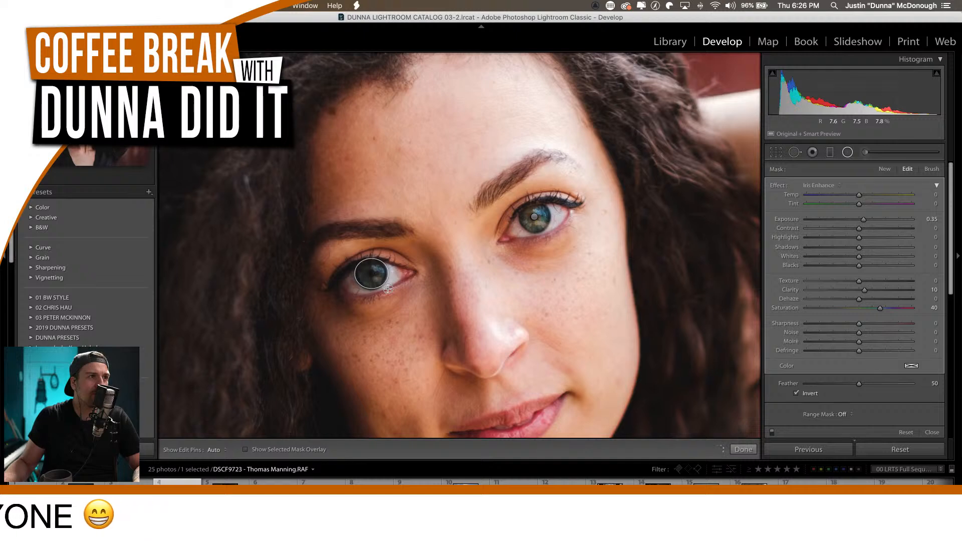
{"action": "key", "text": "apostrophe"}
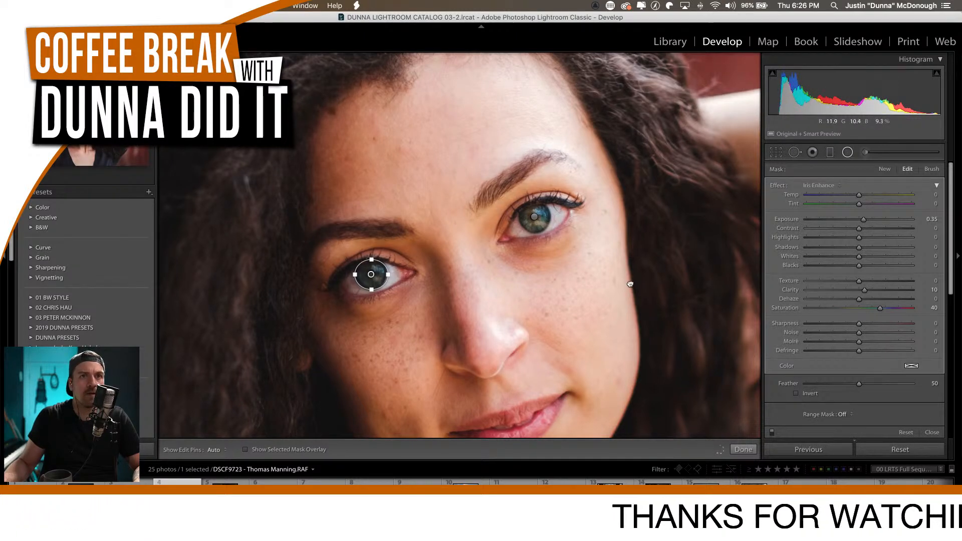
{"action": "left_click", "coordinate": [795, 394]}
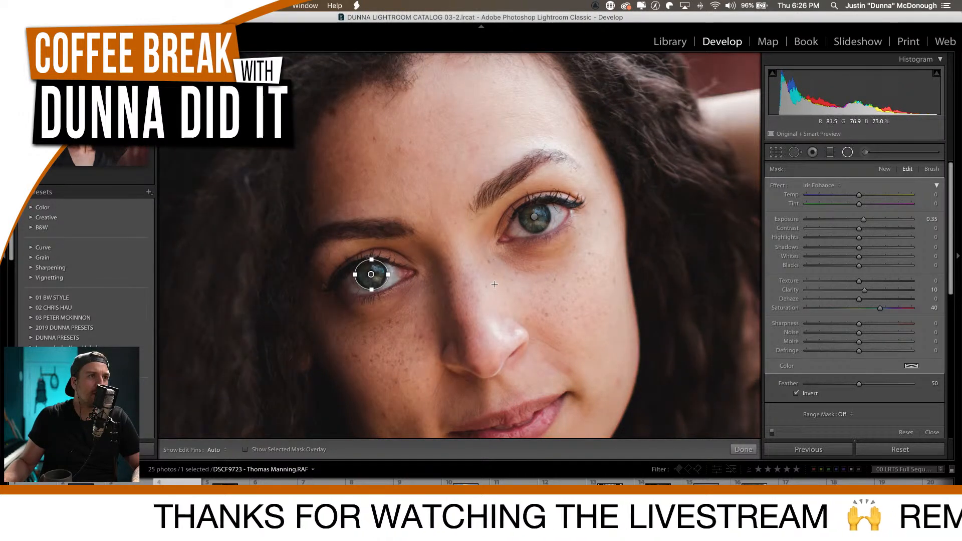
Set the left iris filter's Exposure to 0.15, Texture to 7, Clarity to 15 and Temp to -6.
{"action": "key", "text": "z"}
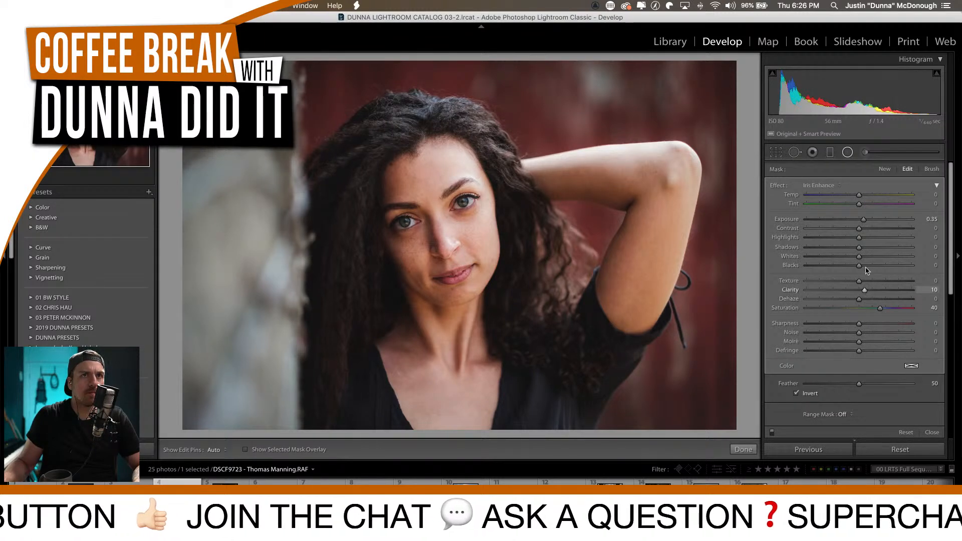
{"action": "left_click_drag", "start_coordinate": [861, 224], "coordinate": [861, 223]}
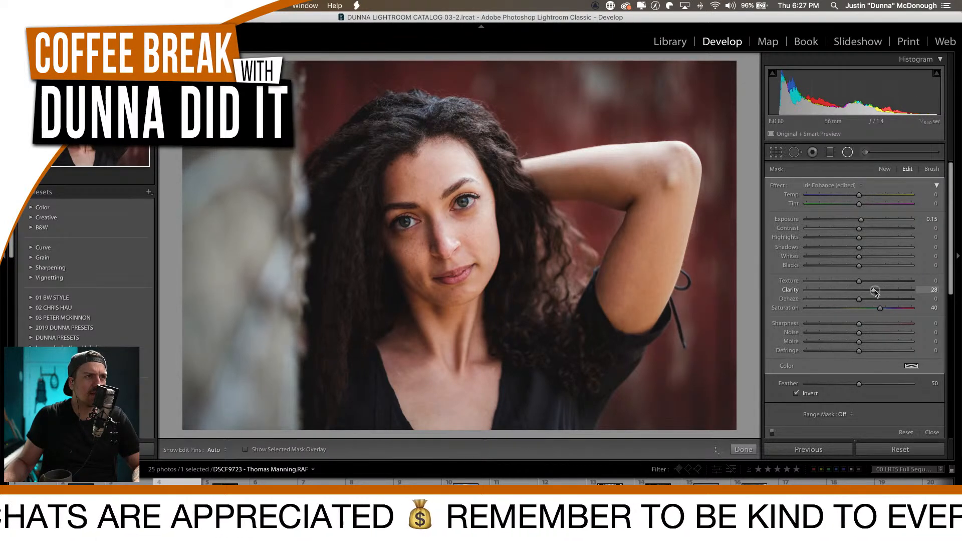
{"action": "left_click_drag", "start_coordinate": [873, 292], "coordinate": [864, 285]}
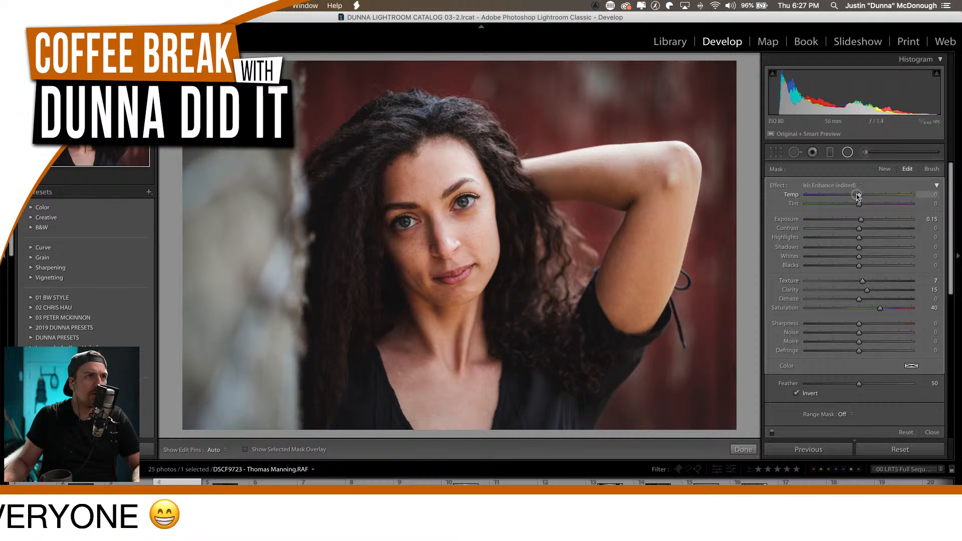
{"action": "left_click_drag", "start_coordinate": [854, 197], "coordinate": [854, 197]}
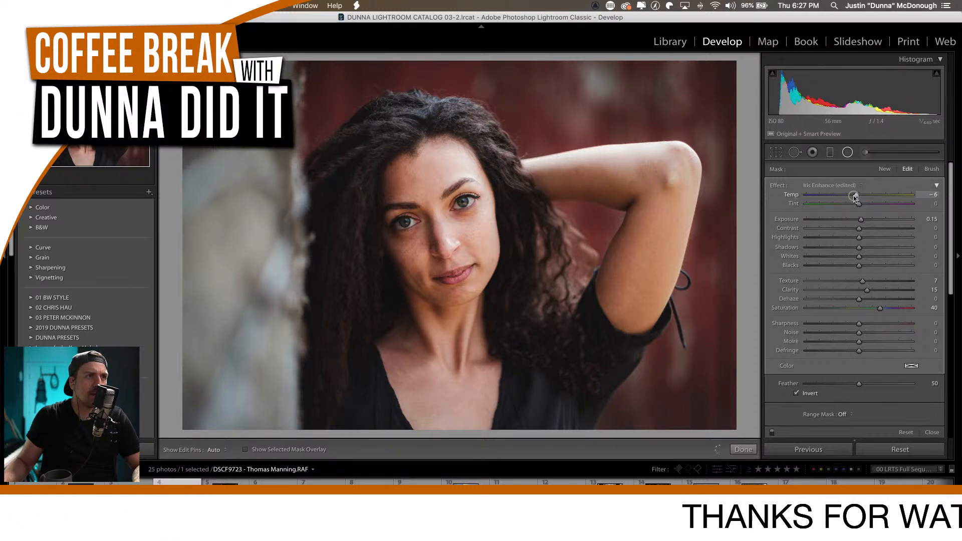
Select the right iris's radial filter and set its Exposure to 0.27 and Temp to -10.
{"action": "left_click", "coordinate": [466, 205]}
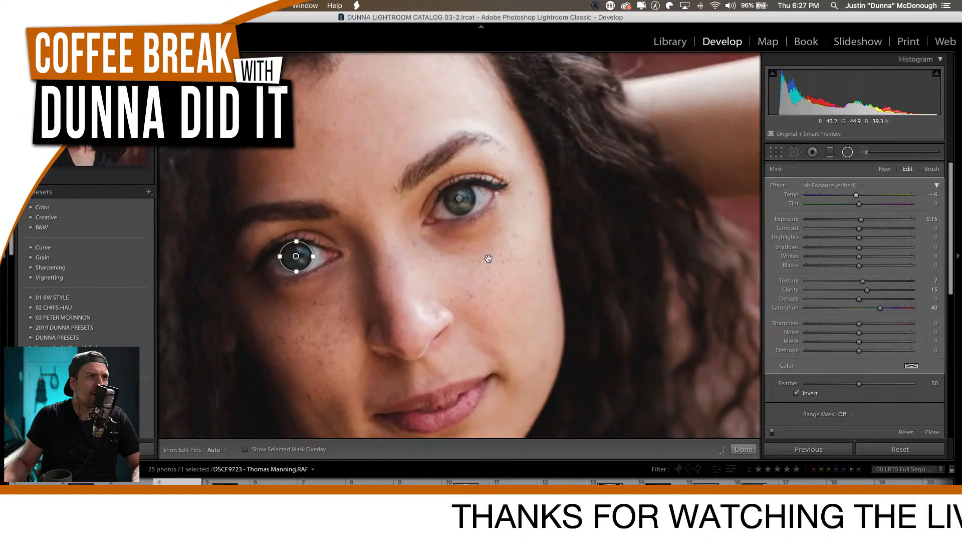
{"action": "left_click", "coordinate": [459, 199]}
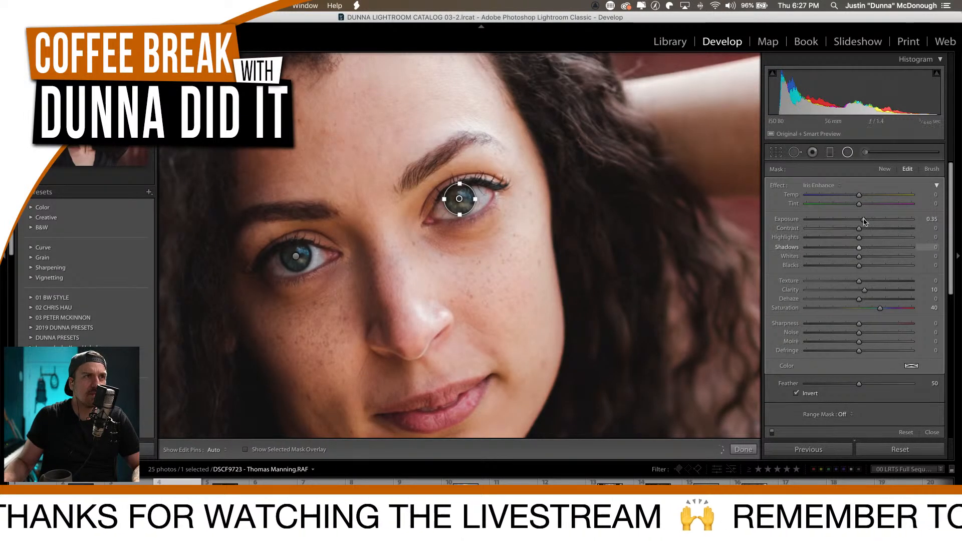
{"action": "left_click_drag", "start_coordinate": [863, 221], "coordinate": [861, 221]}
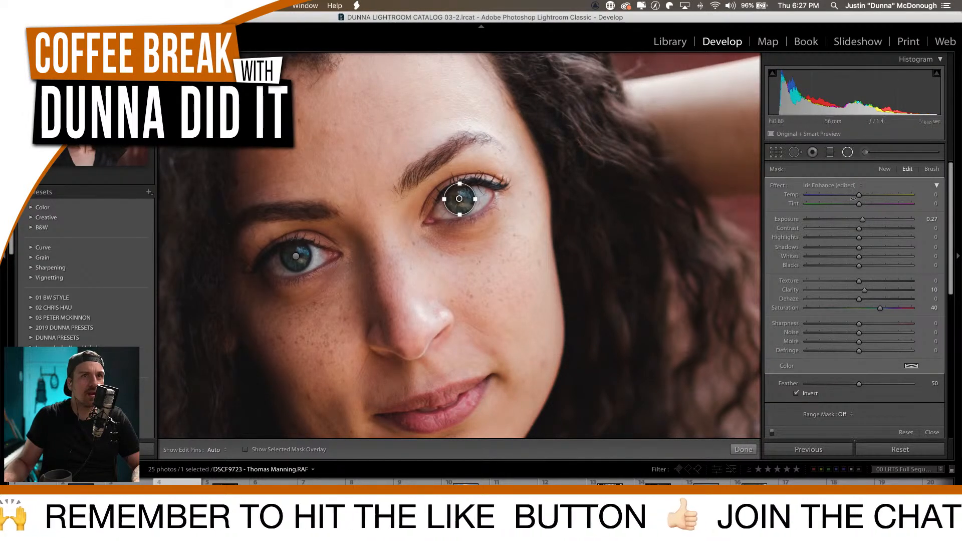
{"action": "left_click_drag", "start_coordinate": [859, 196], "coordinate": [854, 198]}
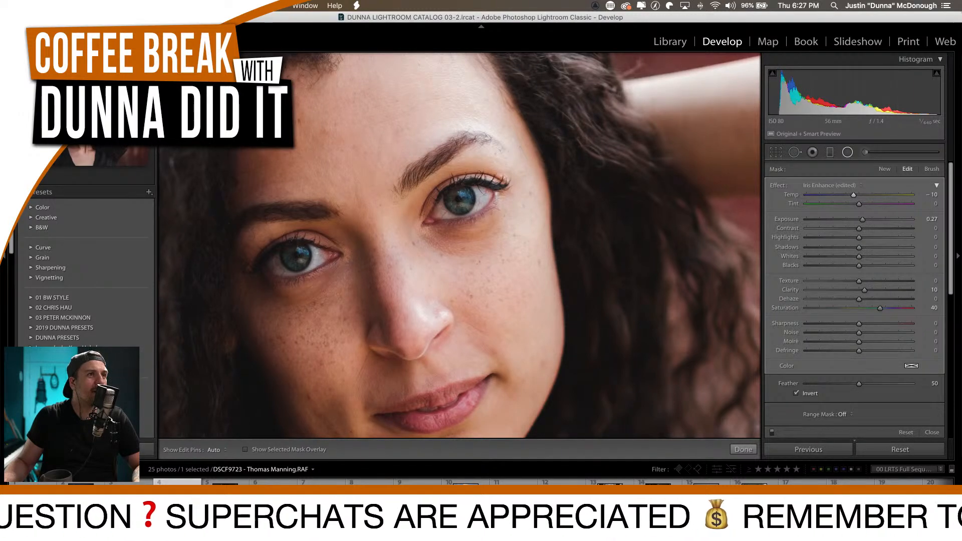
Set up the Adjustment Brush for close work on the right eye with the Dodge (Lighten) preset and Temp at 17.
{"action": "left_click", "coordinate": [477, 252]}
{"action": "left_click_drag", "start_coordinate": [456, 170], "coordinate": [538, 274]}
{"action": "key", "text": "k"}
{"action": "left_click", "coordinate": [826, 185]}
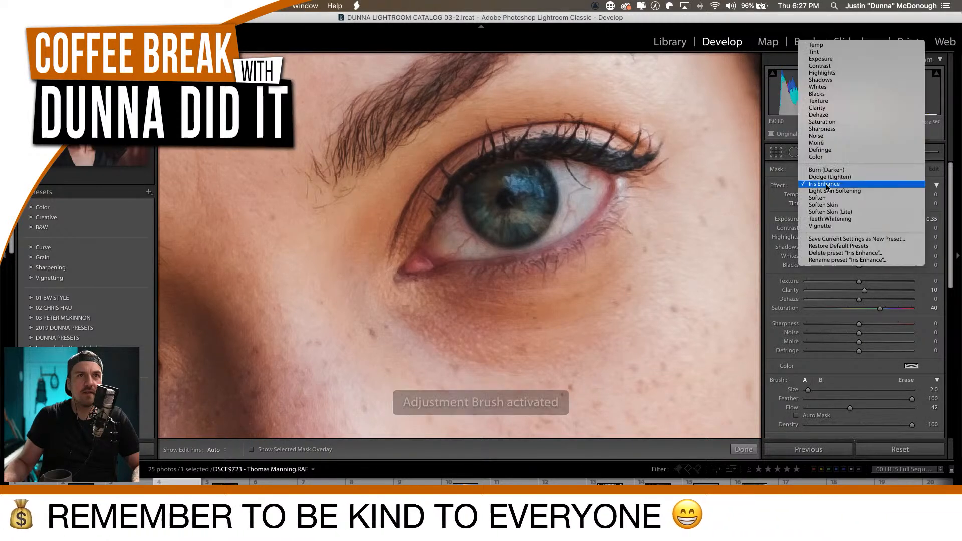
{"action": "left_click", "coordinate": [833, 177]}
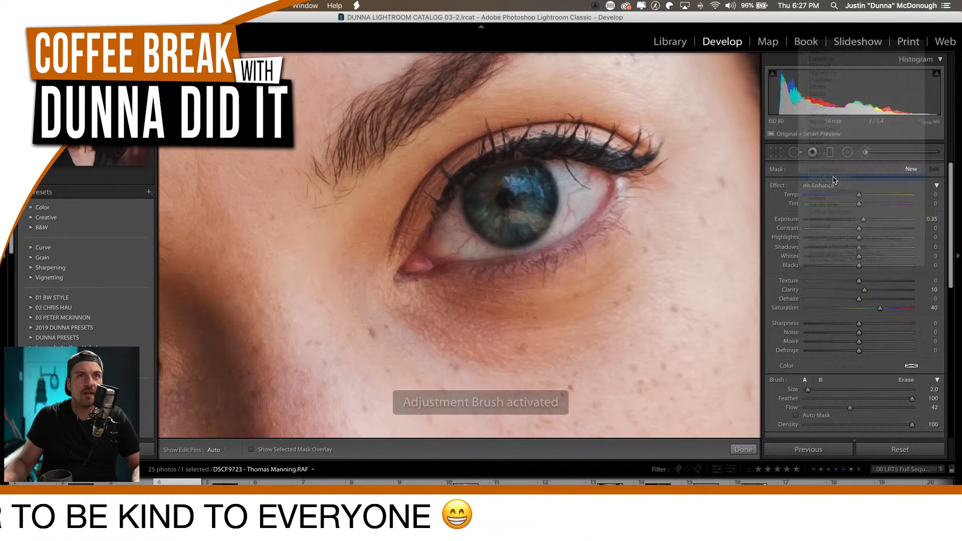
{"action": "left_click_drag", "start_coordinate": [859, 196], "coordinate": [865, 196]}
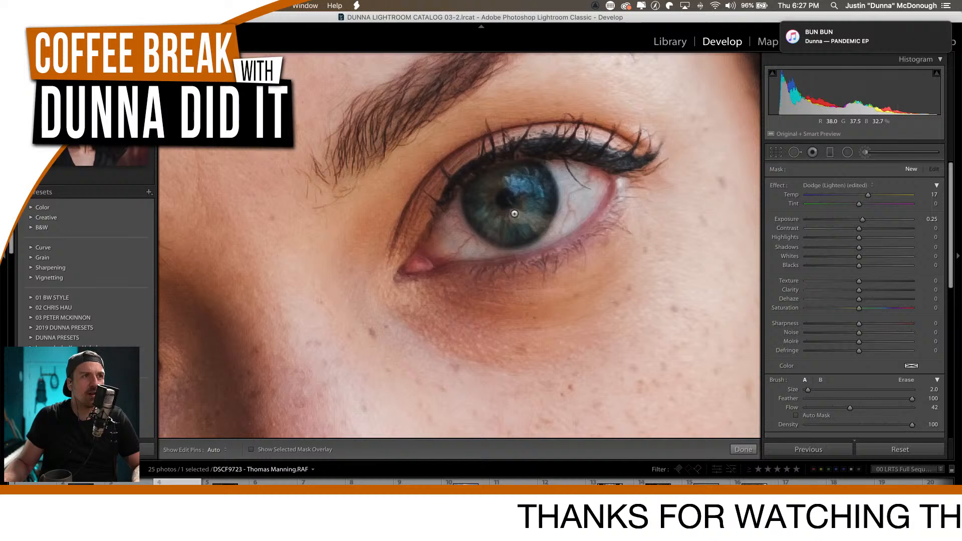
Paint the warm dodge around the pupil of the right iris, enlarging the brush to 4.0 and checking coverage with the mask overlay.
{"action": "key", "text": "h"}
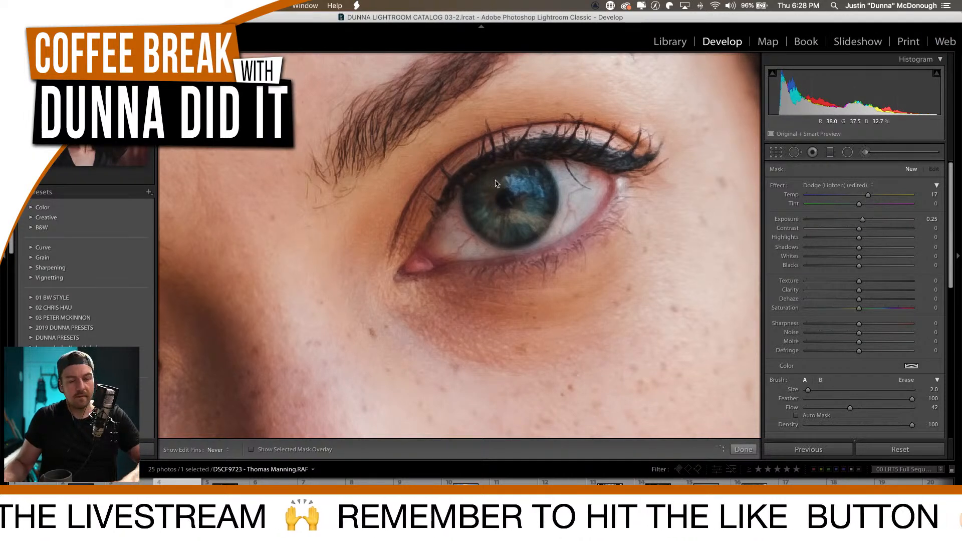
{"action": "left_click_drag", "start_coordinate": [514, 213], "coordinate": [531, 245]}
{"action": "key", "text": "h"}
{"action": "key", "text": "o"}
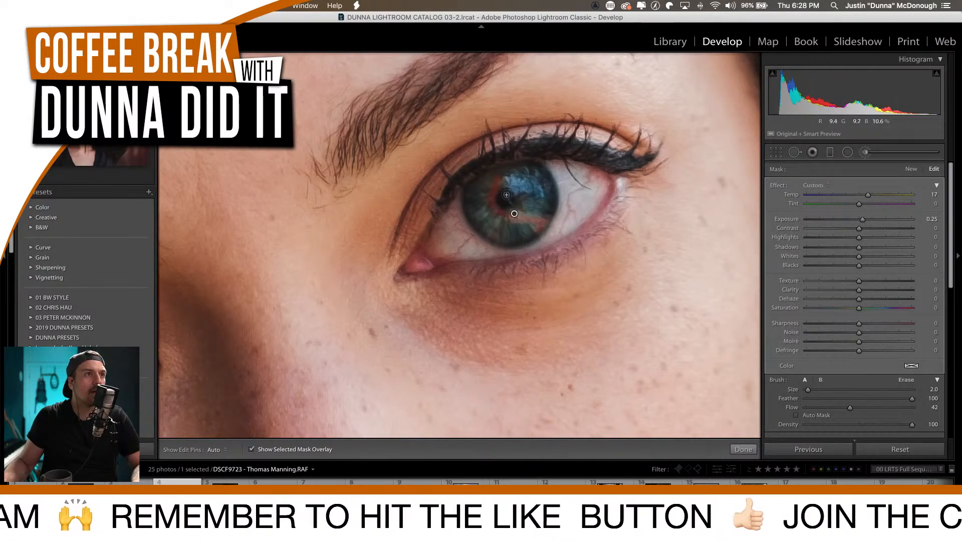
{"action": "key", "text": "bracketright"}
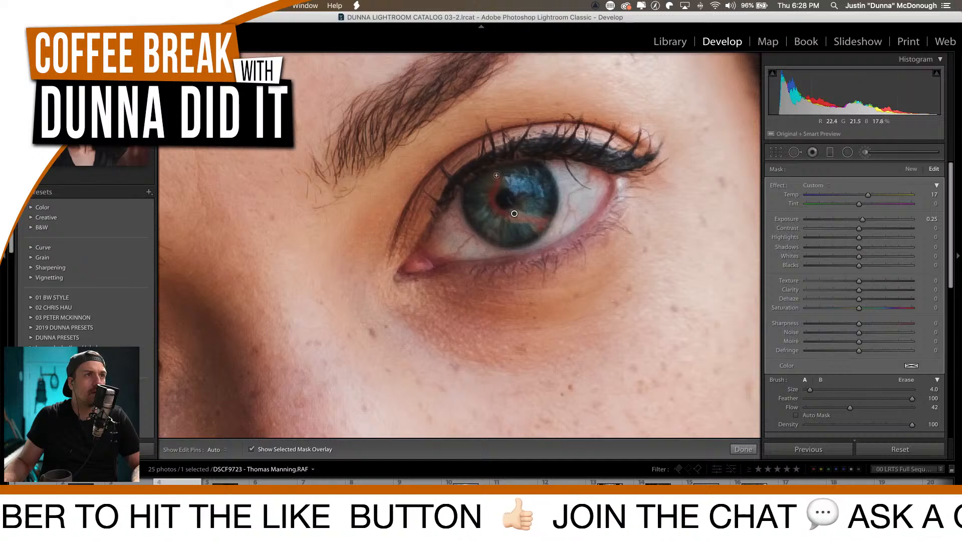
{"action": "mouse_move", "coordinate": [490, 186]}
{"action": "left_mouse_down"}
{"action": "mouse_move", "coordinate": [496, 175]}
{"action": "mouse_move", "coordinate": [493, 189]}
{"action": "left_mouse_up"}
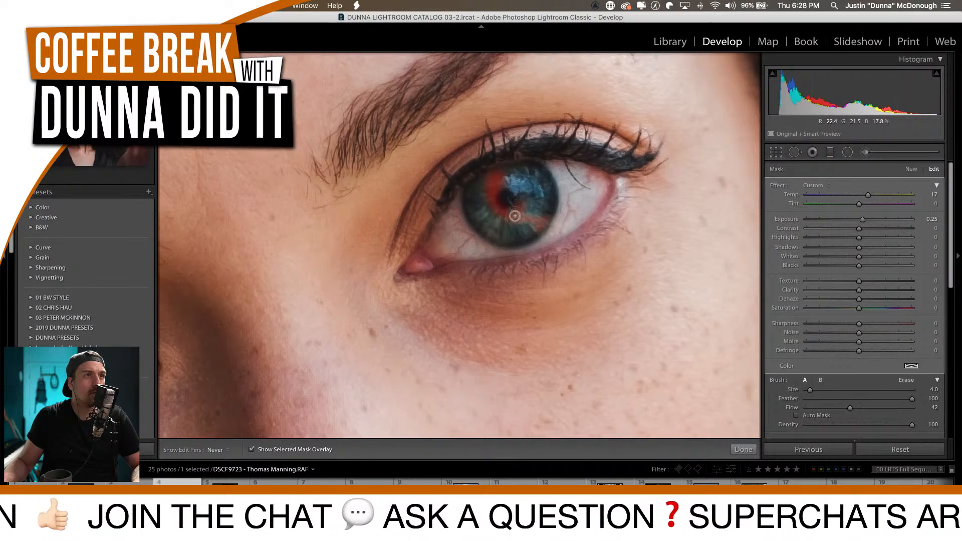
{"action": "mouse_move", "coordinate": [533, 225]}
{"action": "left_mouse_down"}
{"action": "mouse_move", "coordinate": [546, 220]}
{"action": "mouse_move", "coordinate": [513, 215]}
{"action": "left_mouse_up"}
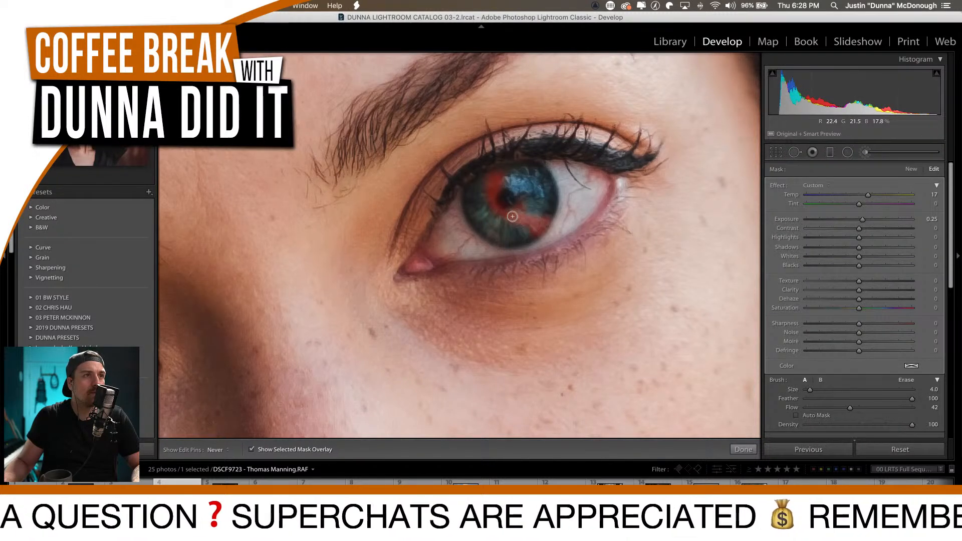
{"action": "key", "text": "h"}
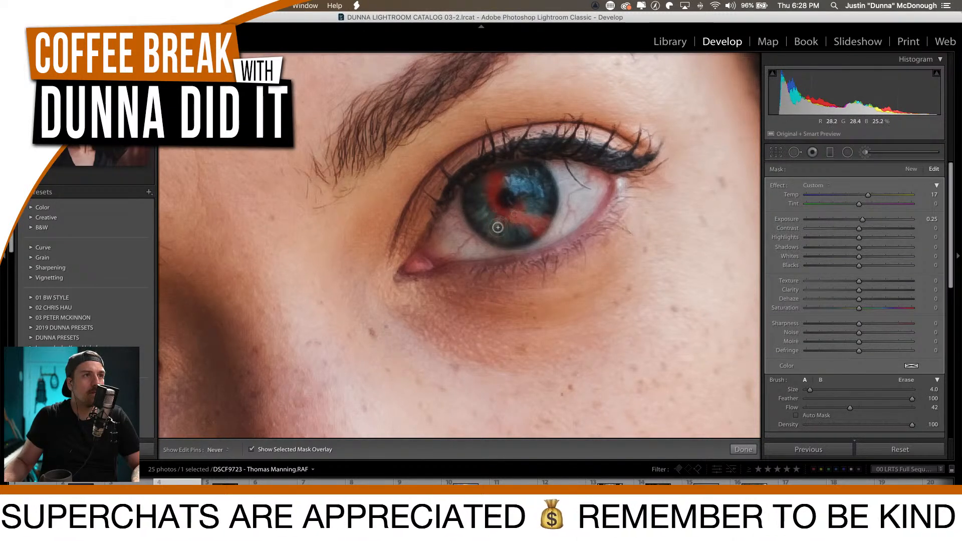
{"action": "key", "text": "h"}
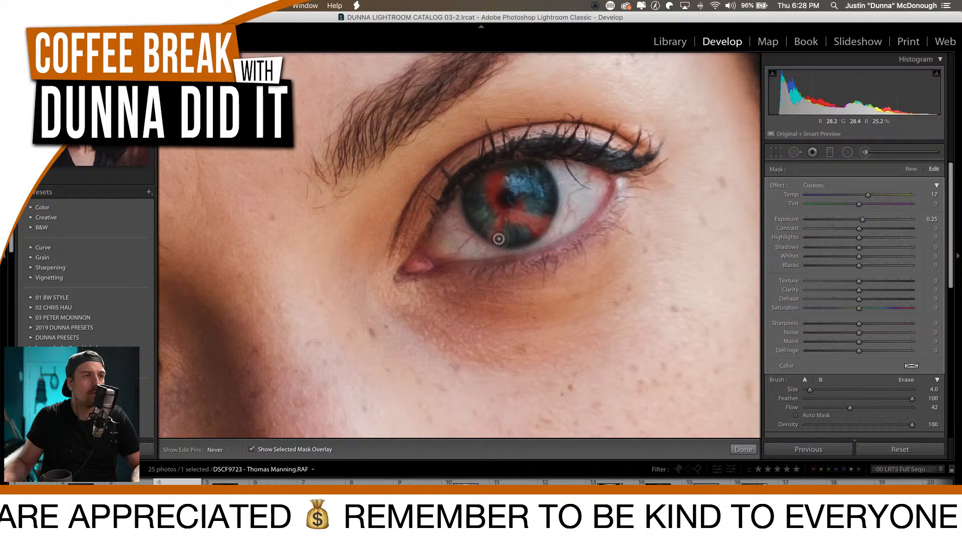
{"action": "key", "text": "o"}
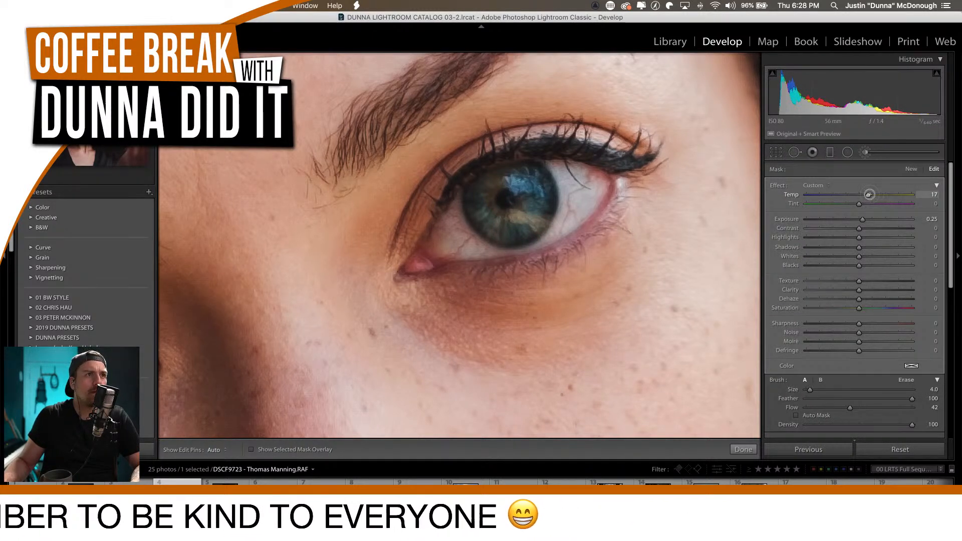
Set the brush adjustment's Temp to 100 and paint it onto the left iris as well.
{"action": "left_click_drag", "start_coordinate": [879, 198], "coordinate": [957, 199]}
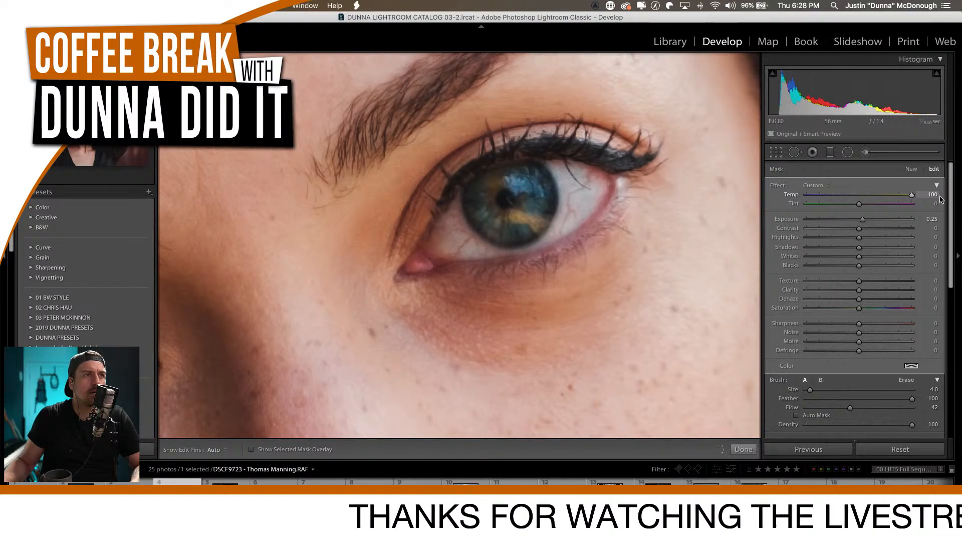
{"action": "left_click_drag", "start_coordinate": [501, 222], "coordinate": [678, 144]}
{"action": "left_click_drag", "start_coordinate": [331, 296], "coordinate": [426, 285]}
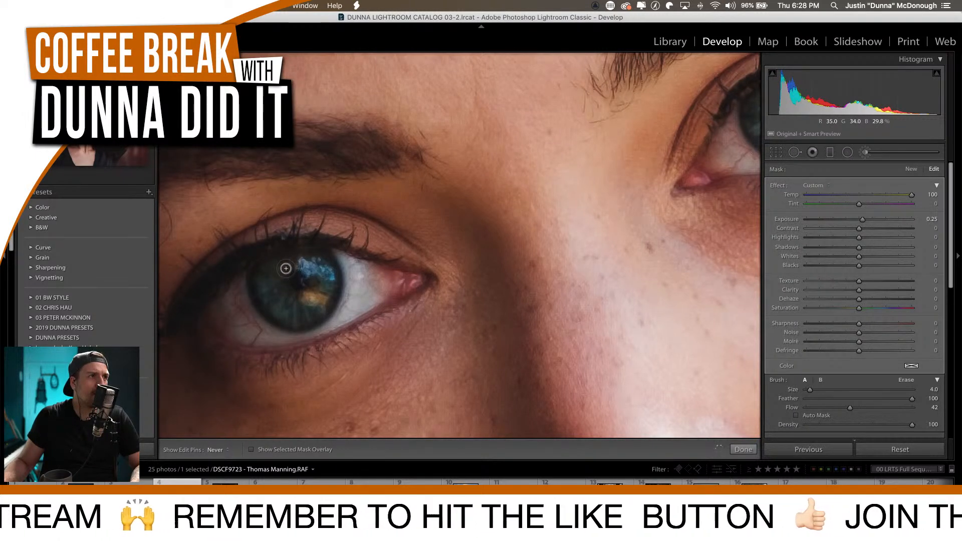
{"action": "key", "text": "h"}
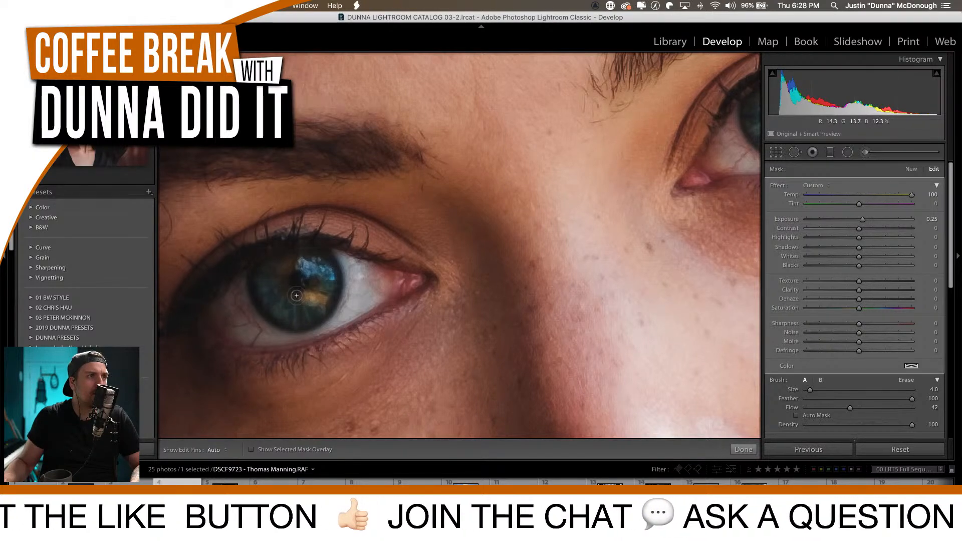
Reduce the iris brush adjustment's Temp to 37 while viewing the whole photo.
{"action": "key", "text": "z"}
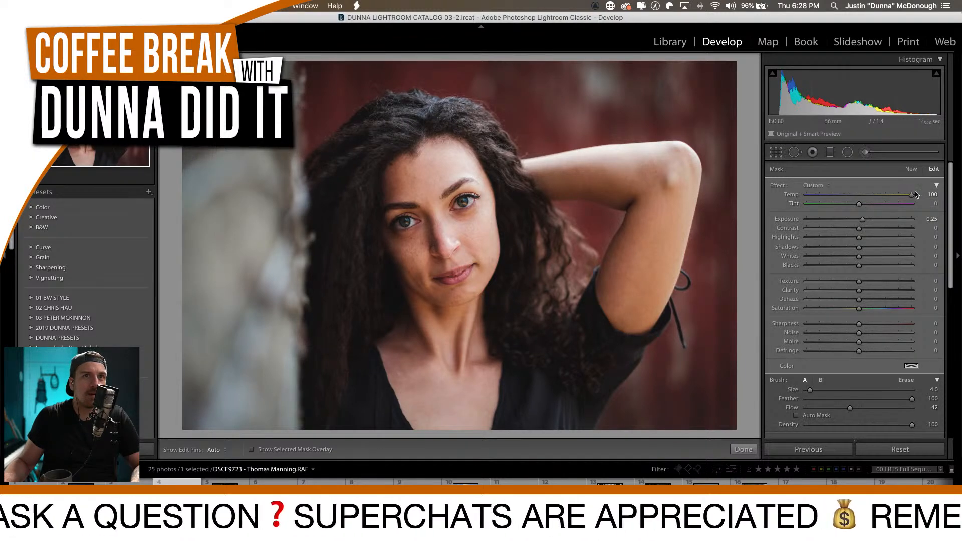
{"action": "left_click_drag", "start_coordinate": [900, 197], "coordinate": [895, 198]}
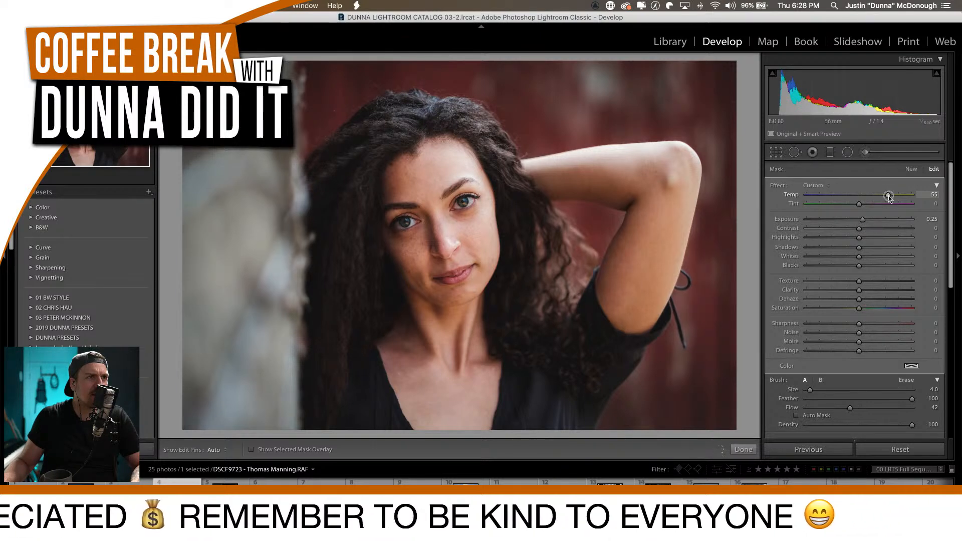
{"action": "left_click_drag", "start_coordinate": [885, 198], "coordinate": [881, 198]}
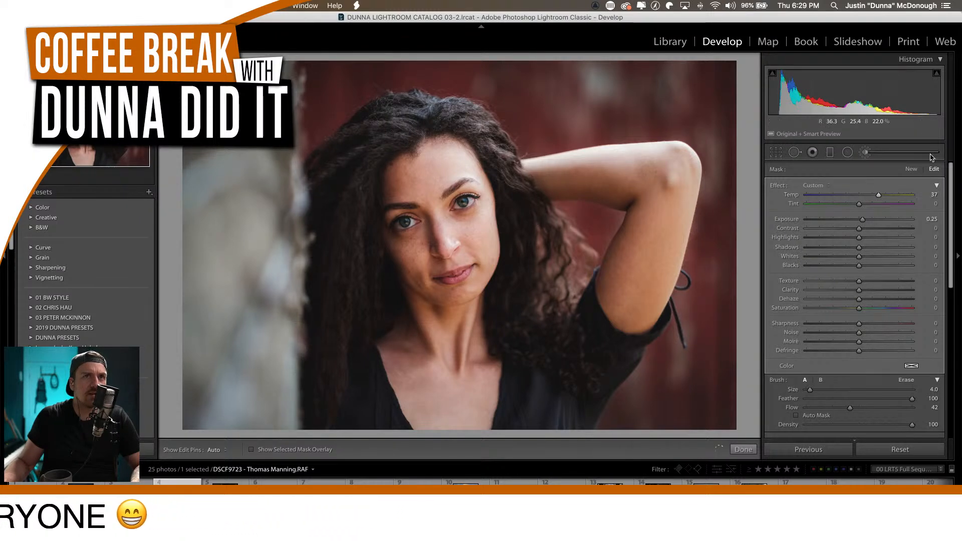
Reduce the Saturation of the iris radial filters to 15 on the right eye and 22 on the left eye.
{"action": "left_click", "coordinate": [867, 153]}
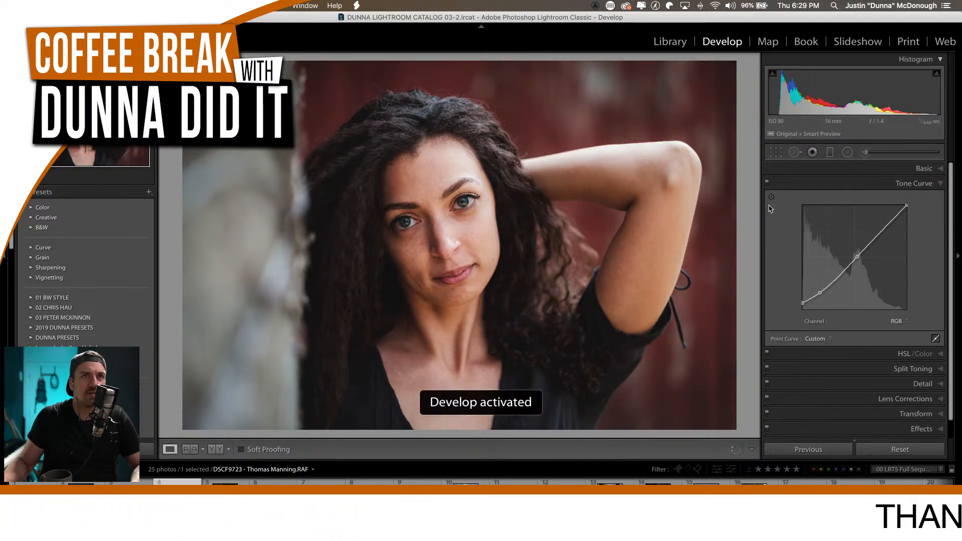
{"action": "left_click", "coordinate": [846, 153]}
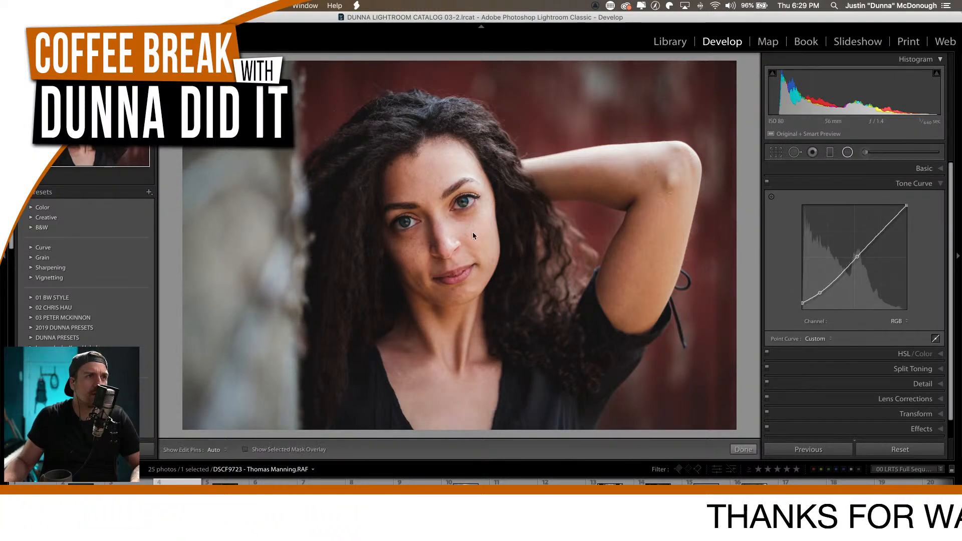
{"action": "left_click", "coordinate": [462, 202]}
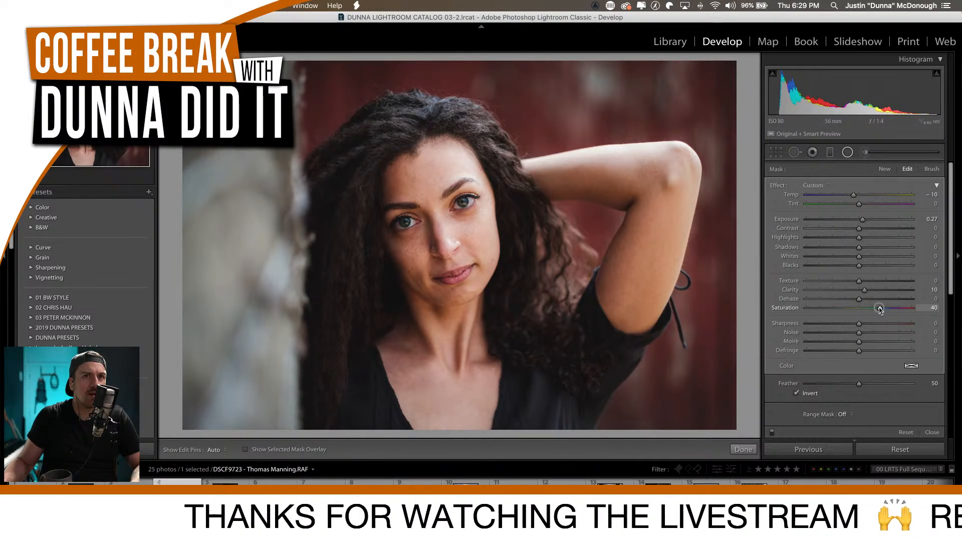
{"action": "left_click_drag", "start_coordinate": [874, 310], "coordinate": [868, 311]}
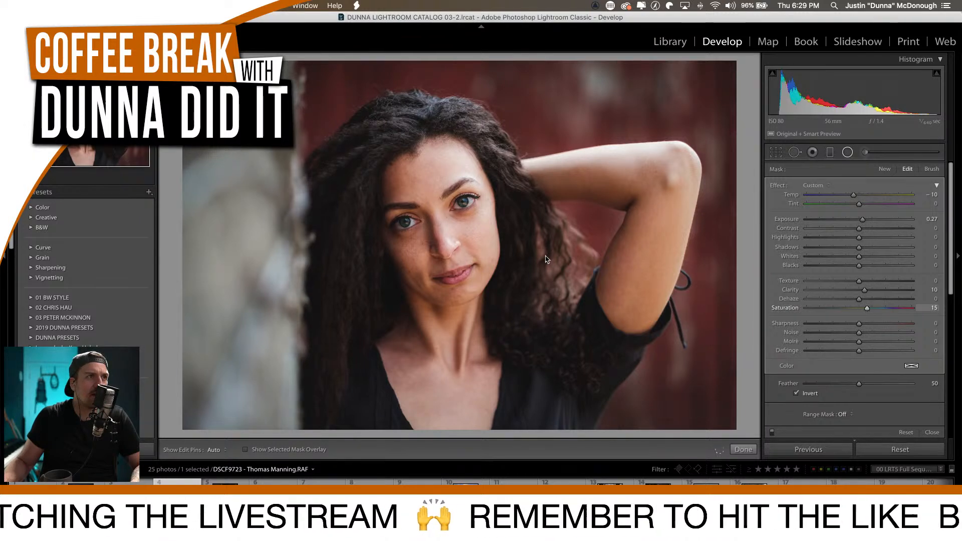
{"action": "left_click", "coordinate": [405, 222]}
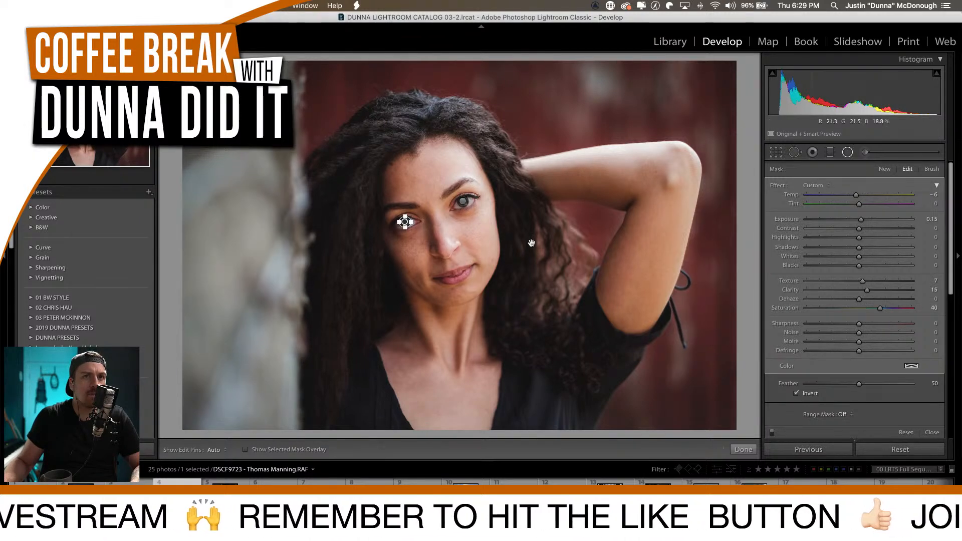
{"action": "left_click_drag", "start_coordinate": [879, 310], "coordinate": [869, 310]}
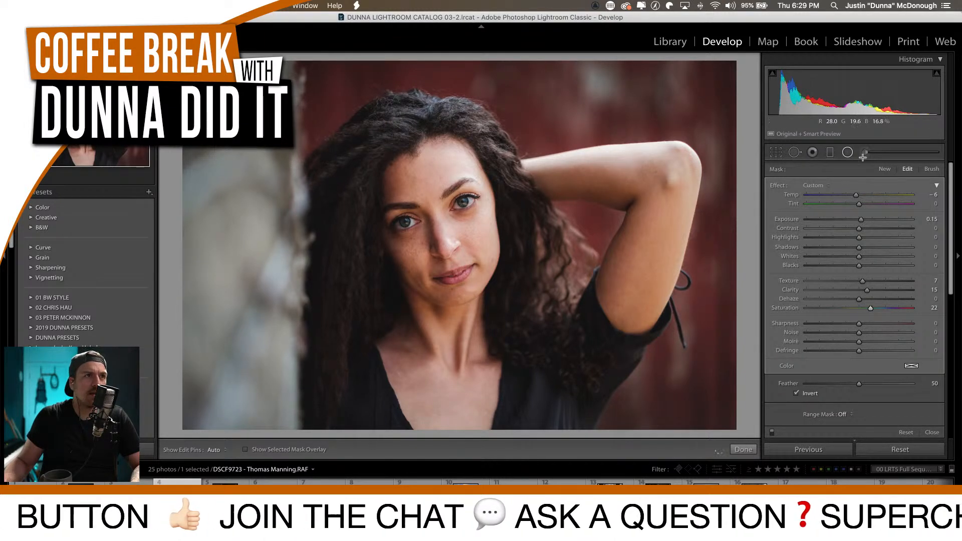
{"action": "left_click", "coordinate": [830, 151]}
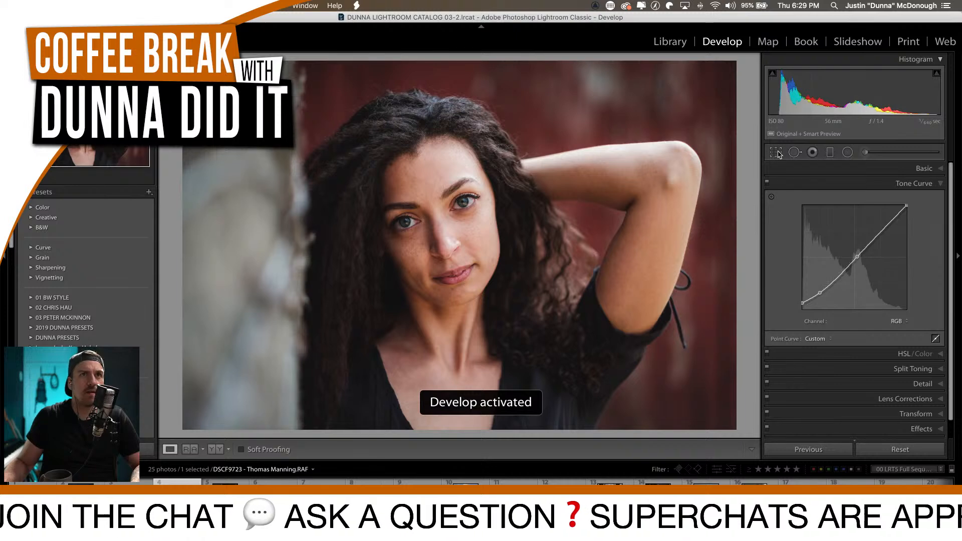
Set the portrait's global Exposure to +0.25 and Highlights to -54 in the Basic adjustments.
{"action": "left_click", "coordinate": [877, 183]}
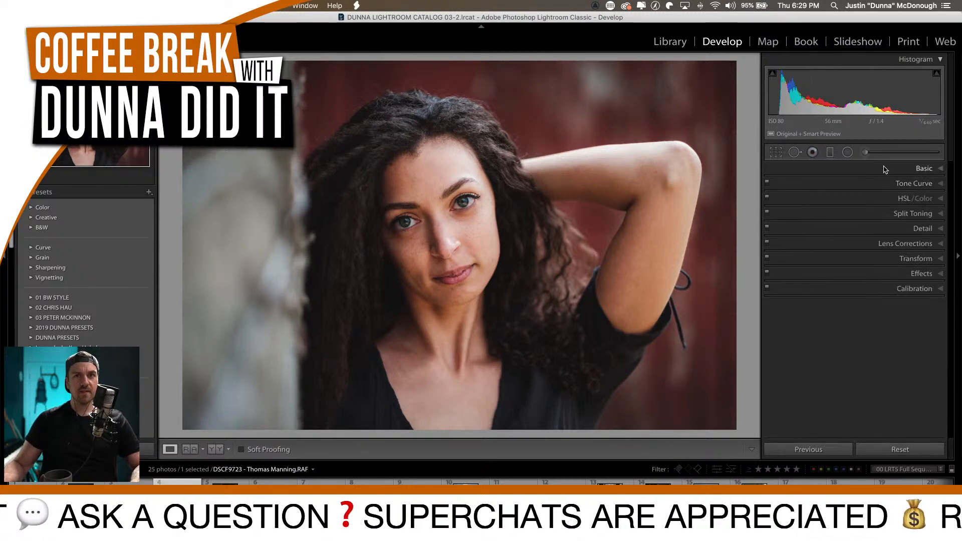
{"action": "left_click", "coordinate": [884, 169]}
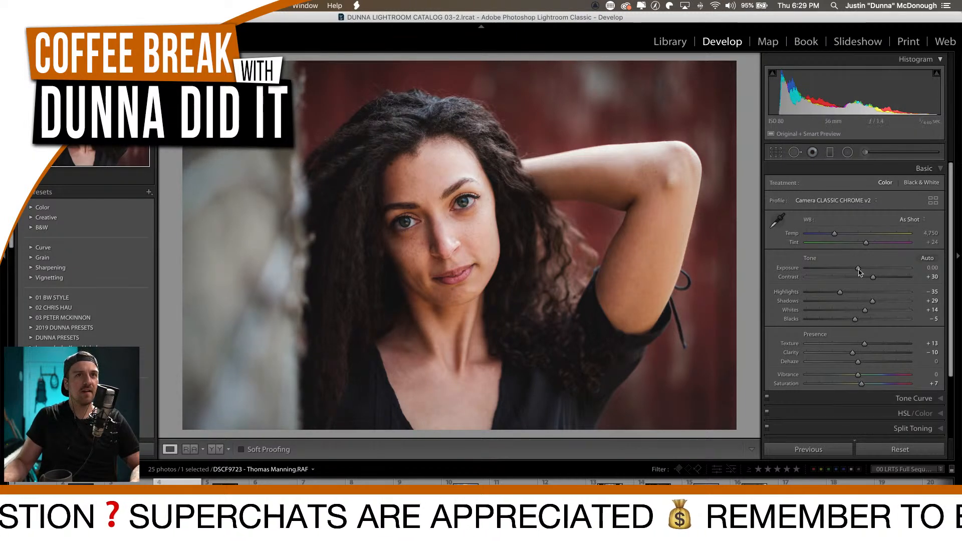
{"action": "left_click_drag", "start_coordinate": [859, 269], "coordinate": [861, 271]}
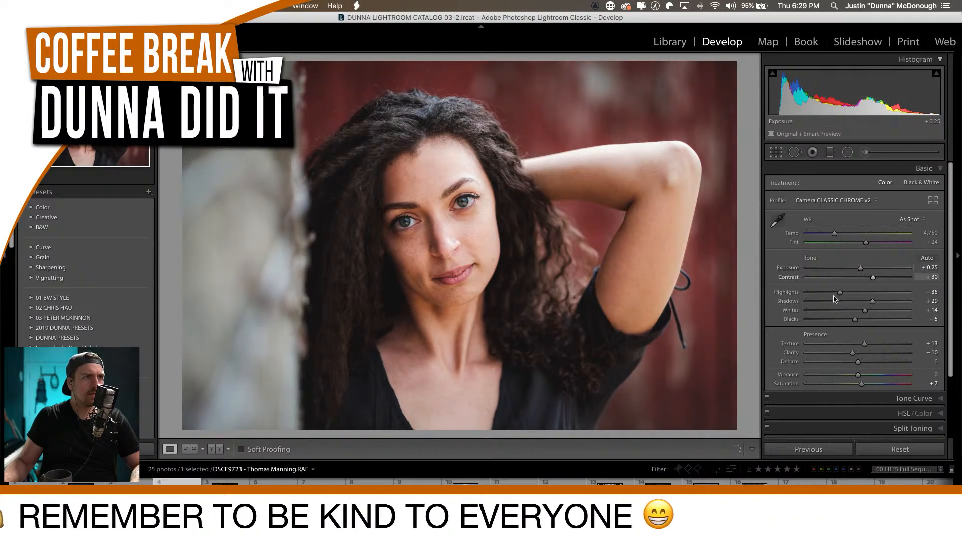
{"action": "left_click_drag", "start_coordinate": [840, 293], "coordinate": [830, 297]}
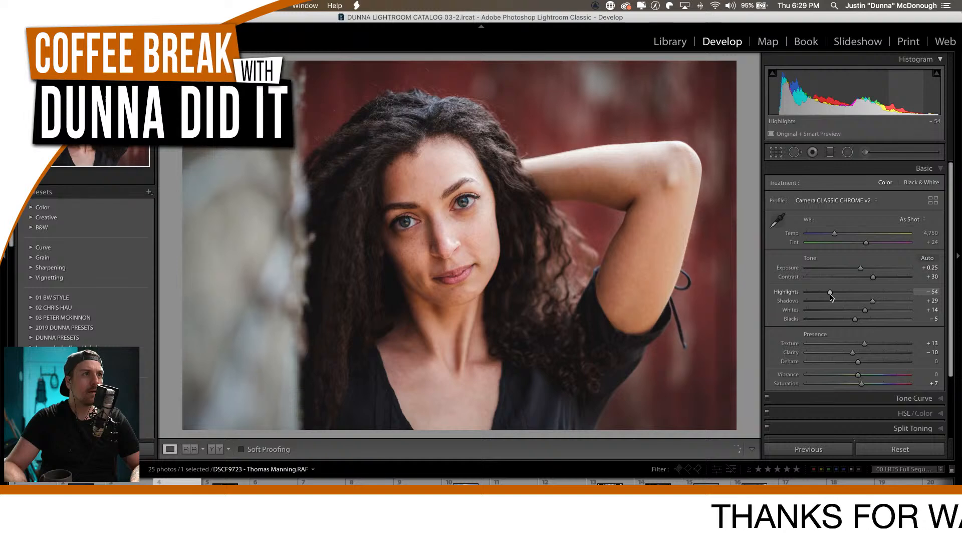
Compare the edited portrait with its original version and set the white balance Tint to +18.
{"action": "key", "text": "backslash"}
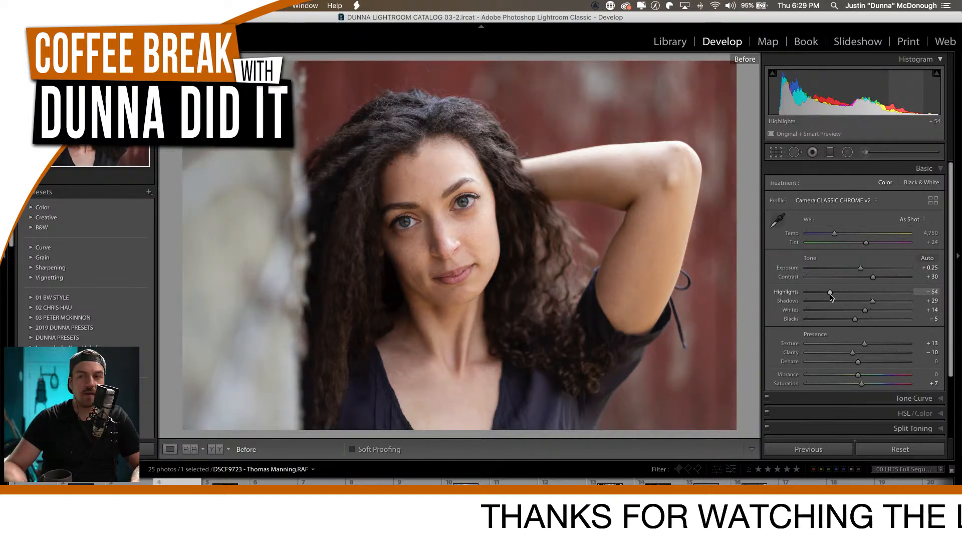
{"action": "key", "text": "p"}
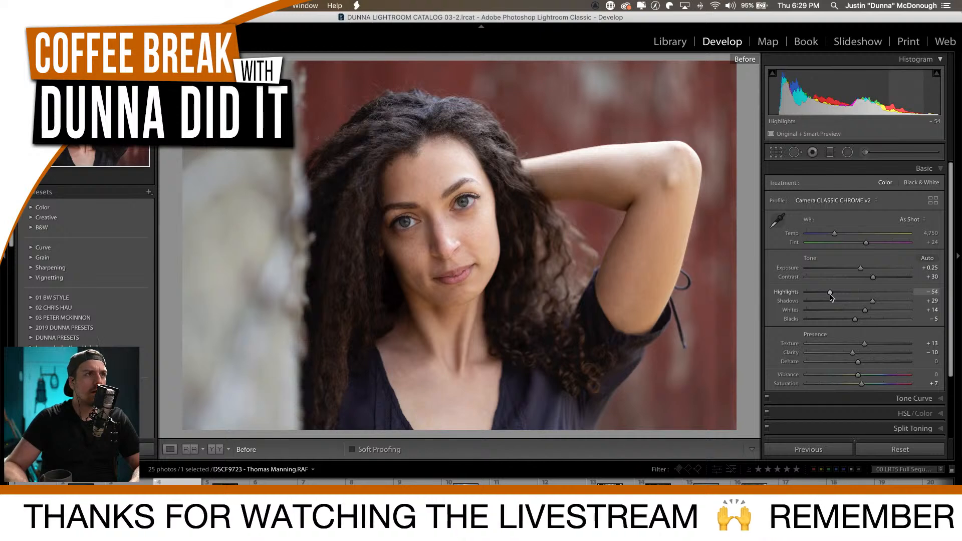
{"action": "key", "text": "backslash"}
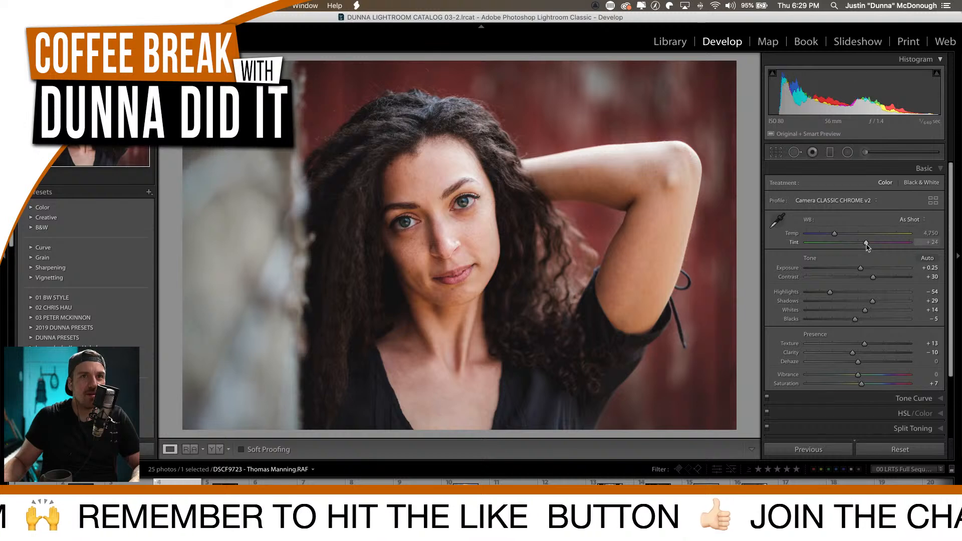
{"action": "left_click_drag", "start_coordinate": [866, 244], "coordinate": [864, 245]}
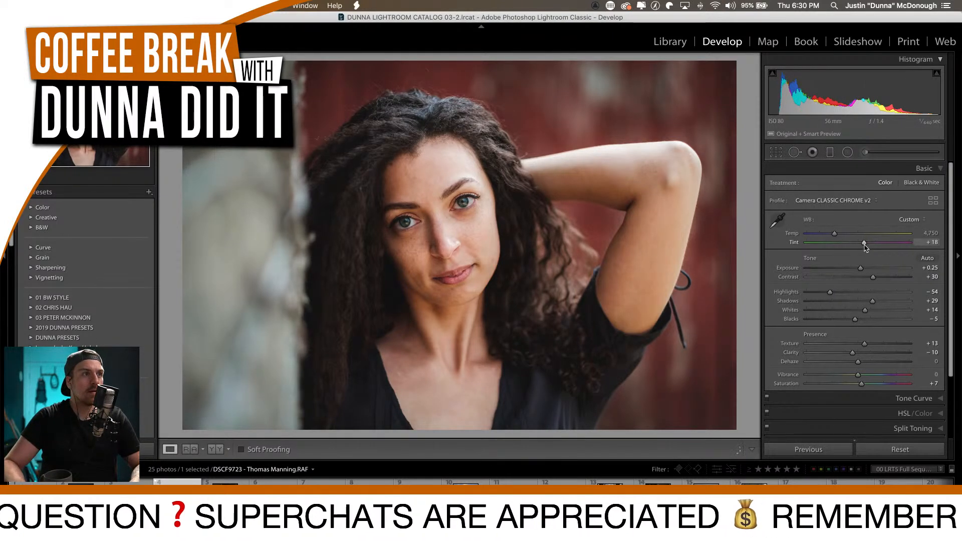
Compare the portrait before and after editing, and flag it as a pick.
{"action": "key", "text": "backslash"}
{"action": "key", "text": "backslash"}
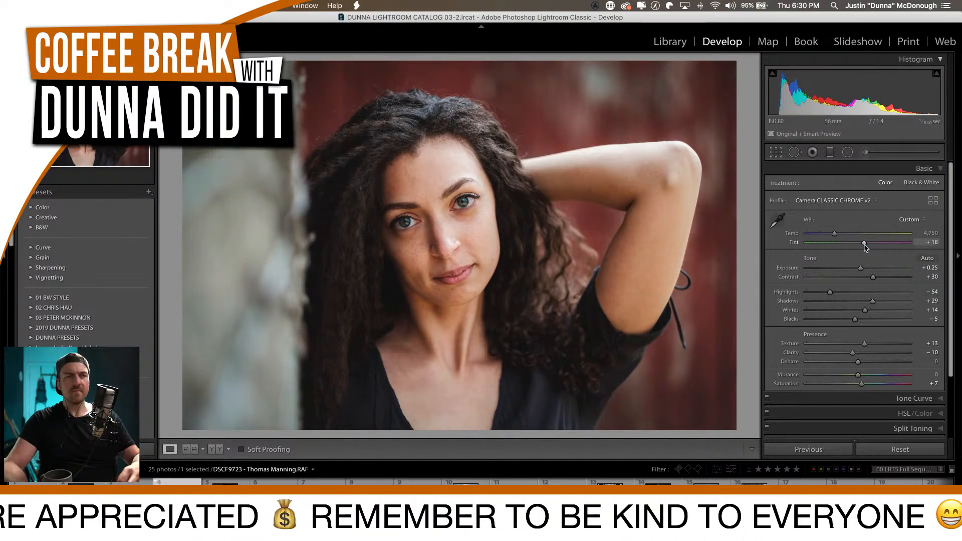
{"action": "key", "text": "backslash"}
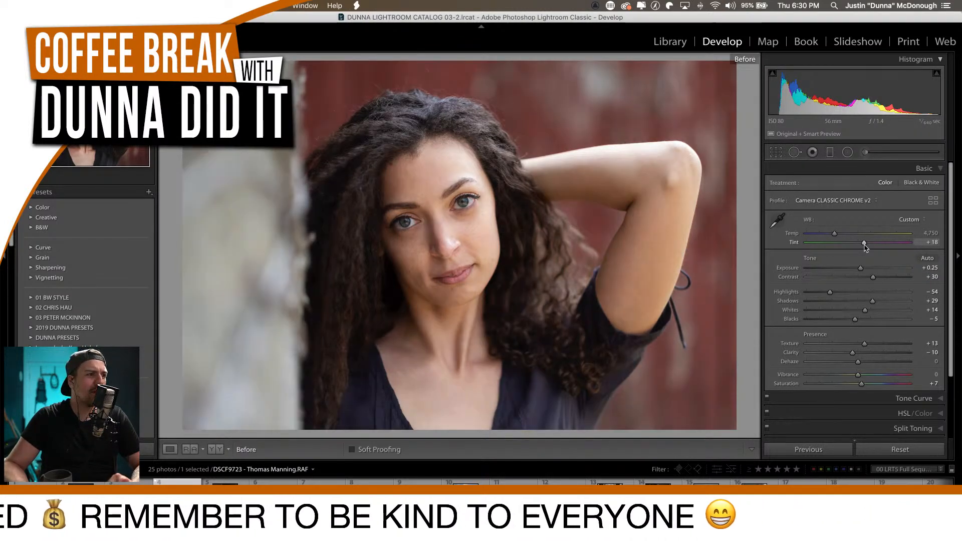
{"action": "key", "text": "backslash"}
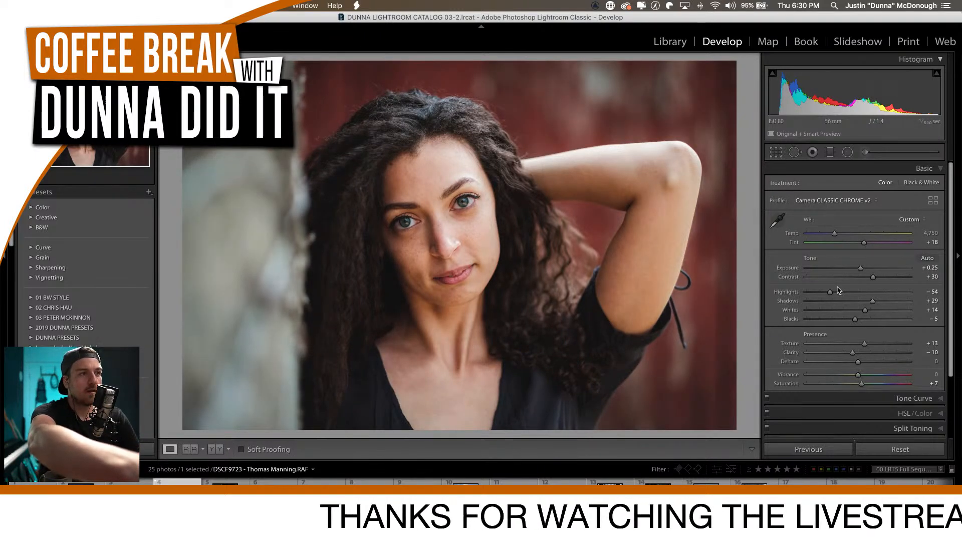
{"action": "key", "text": "u"}
{"action": "key", "text": "p"}
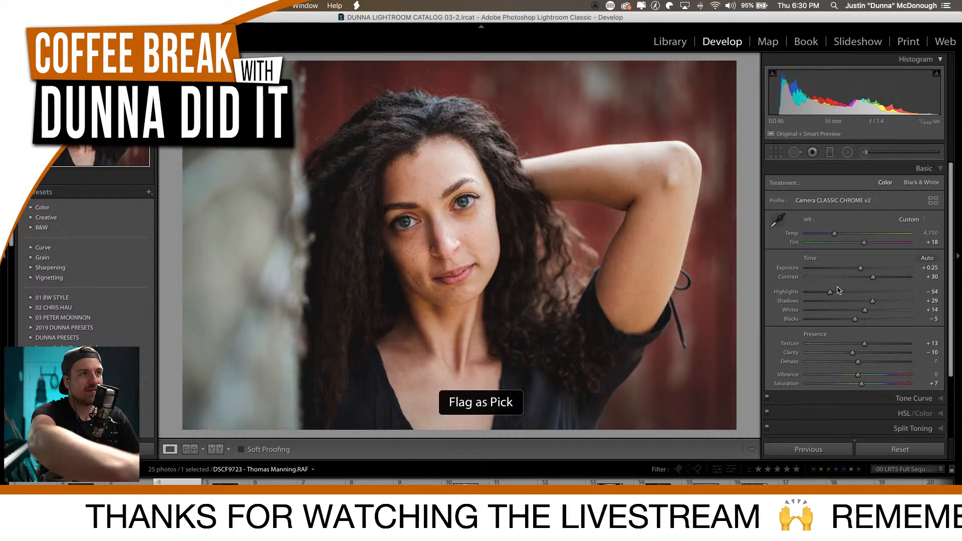
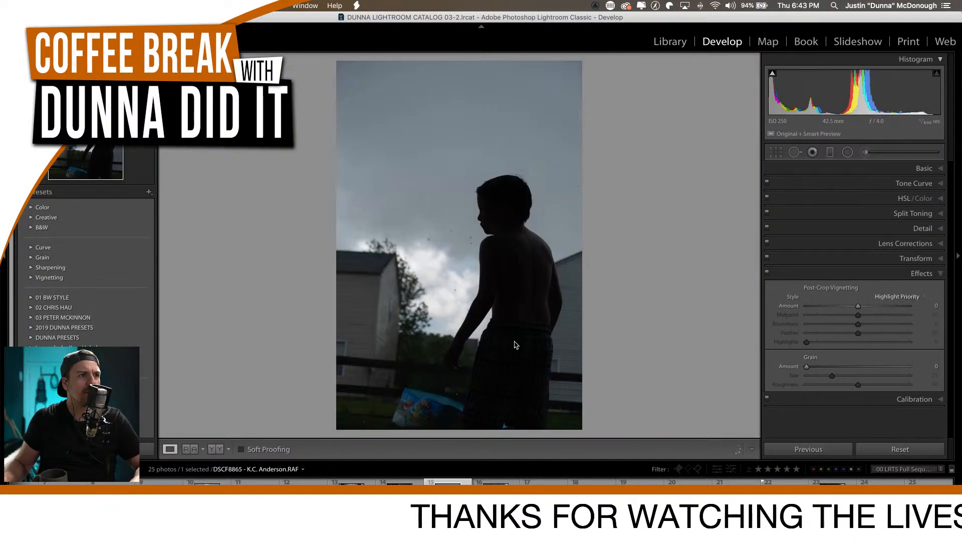
Examine the sky of the silhouette photo DSCF8865 close up for dark spots around the clouds and the edge.
{"action": "left_click", "coordinate": [461, 233]}
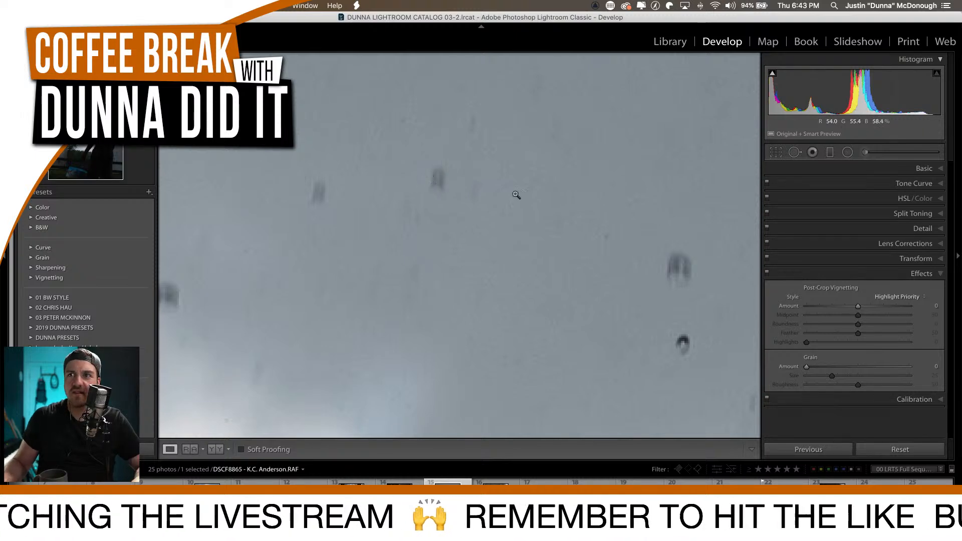
{"action": "left_click", "coordinate": [433, 188]}
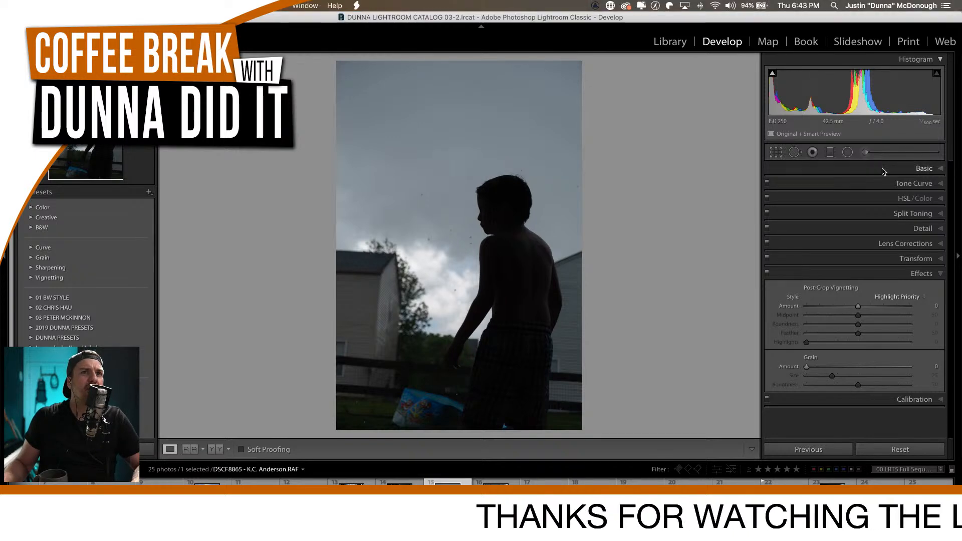
{"action": "left_click", "coordinate": [923, 169]}
{"action": "left_click", "coordinate": [922, 168]}
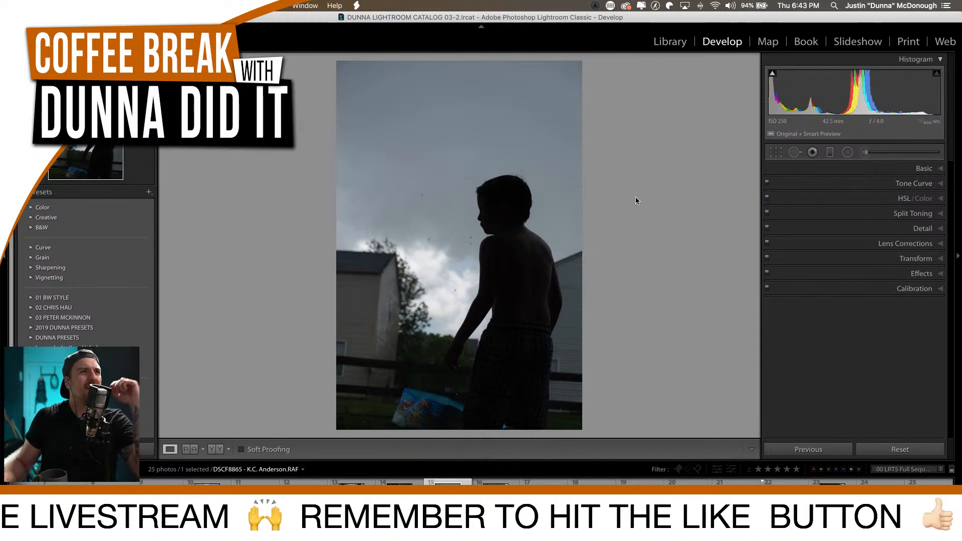
{"action": "left_click", "coordinate": [576, 187]}
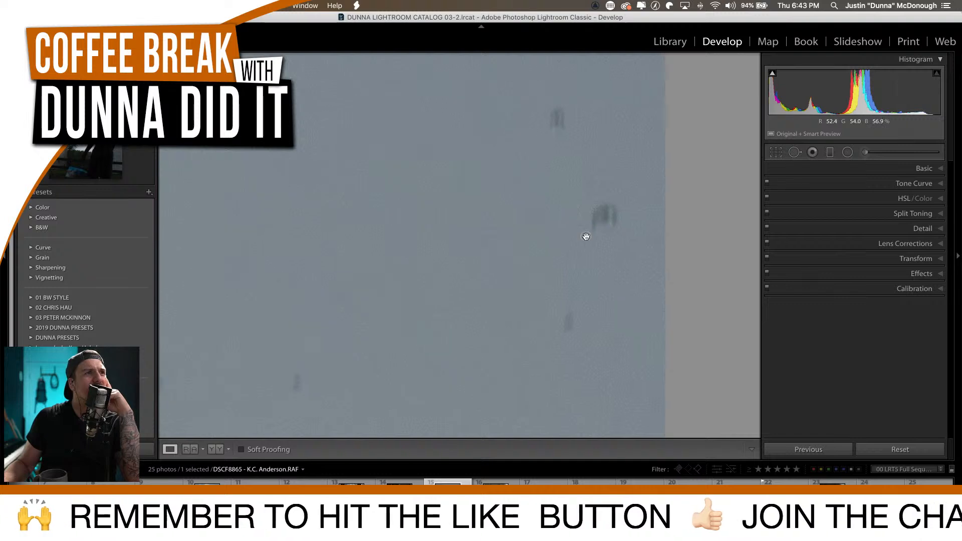
{"action": "left_click_drag", "start_coordinate": [470, 213], "coordinate": [445, 124]}
{"action": "left_click", "coordinate": [445, 124]}
{"action": "left_click", "coordinate": [455, 242]}
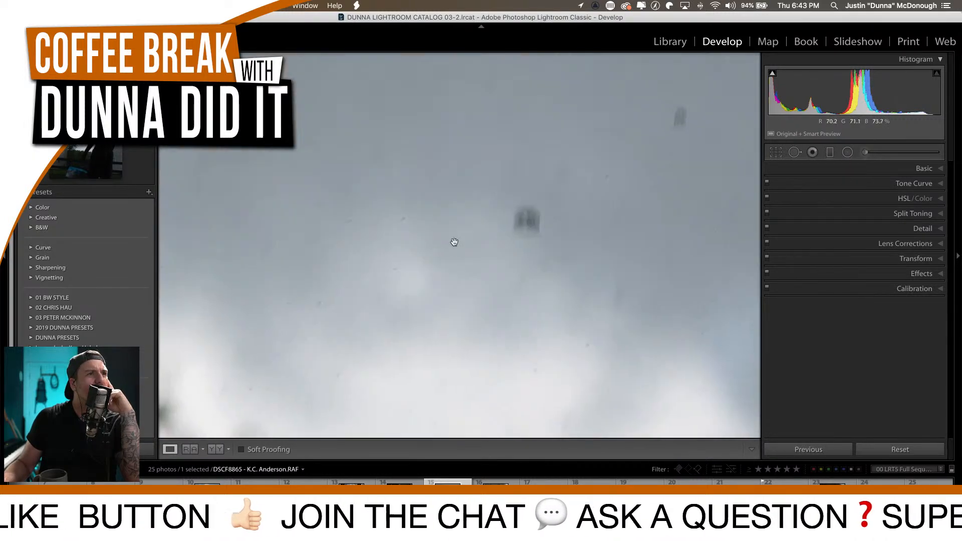
{"action": "left_click", "coordinate": [513, 211]}
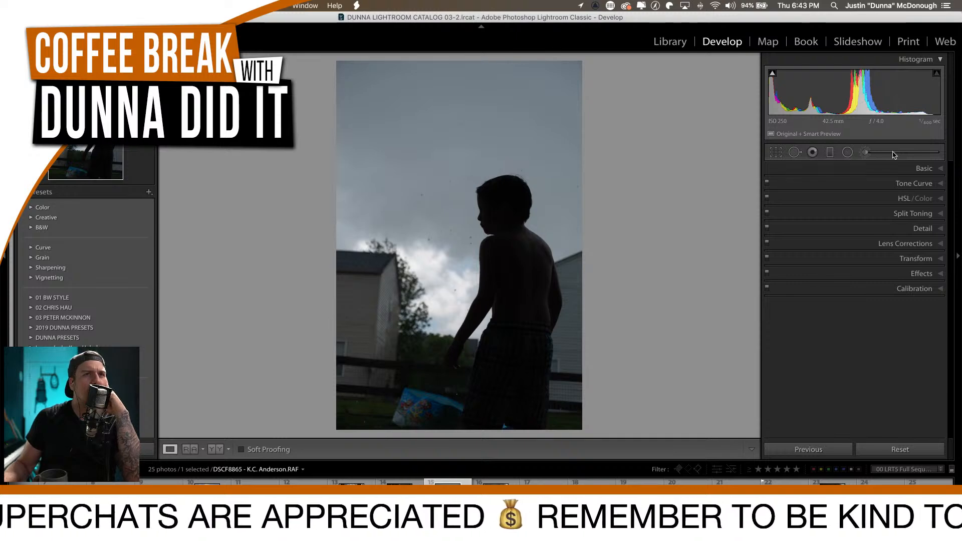
Enable profile corrections for the silhouette photo's lens.
{"action": "left_click", "coordinate": [898, 245]}
{"action": "left_click", "coordinate": [791, 283]}
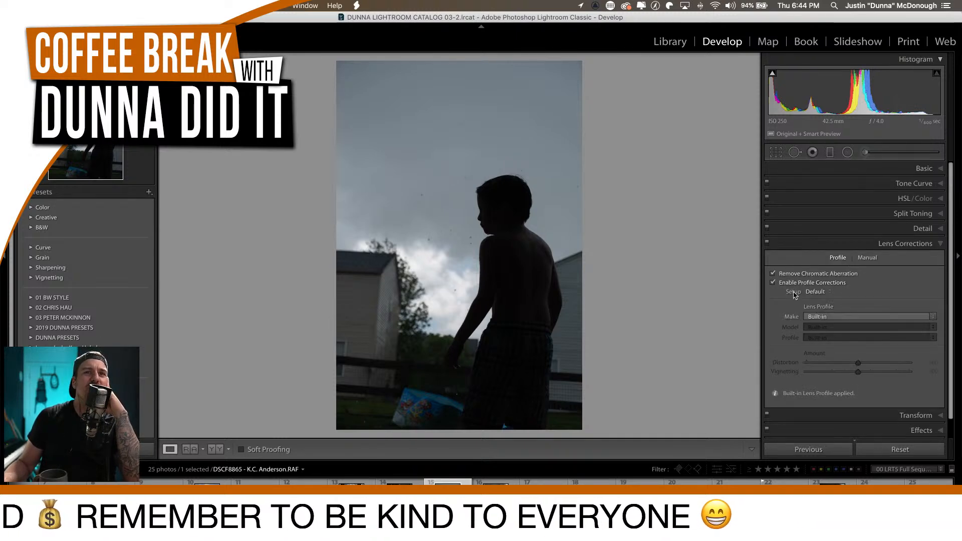
{"action": "left_click", "coordinate": [909, 244]}
Browse the Camera Matching profiles and apply Camera ETERNA/Cinema to the silhouette photo.
{"action": "left_click", "coordinate": [919, 168]}
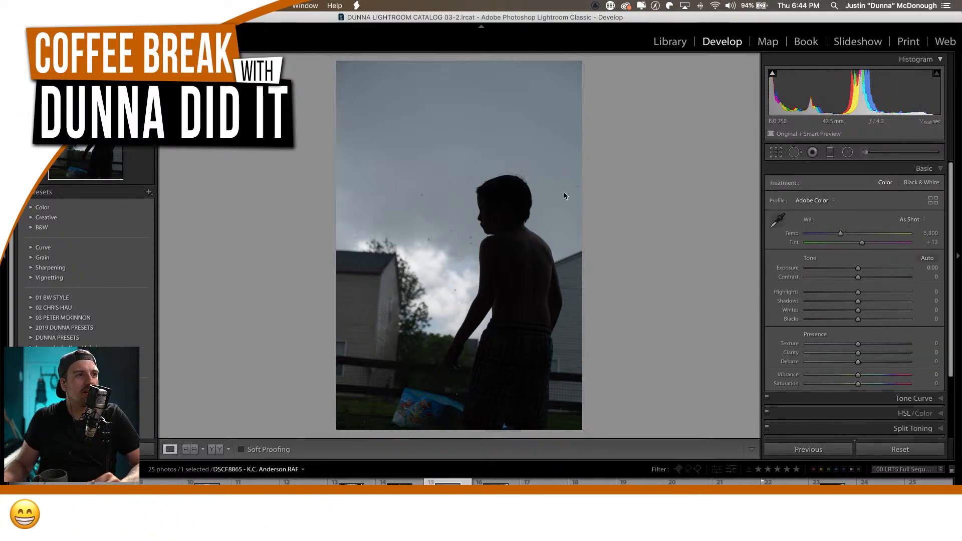
{"action": "left_click", "coordinate": [460, 295]}
{"action": "left_click", "coordinate": [591, 222]}
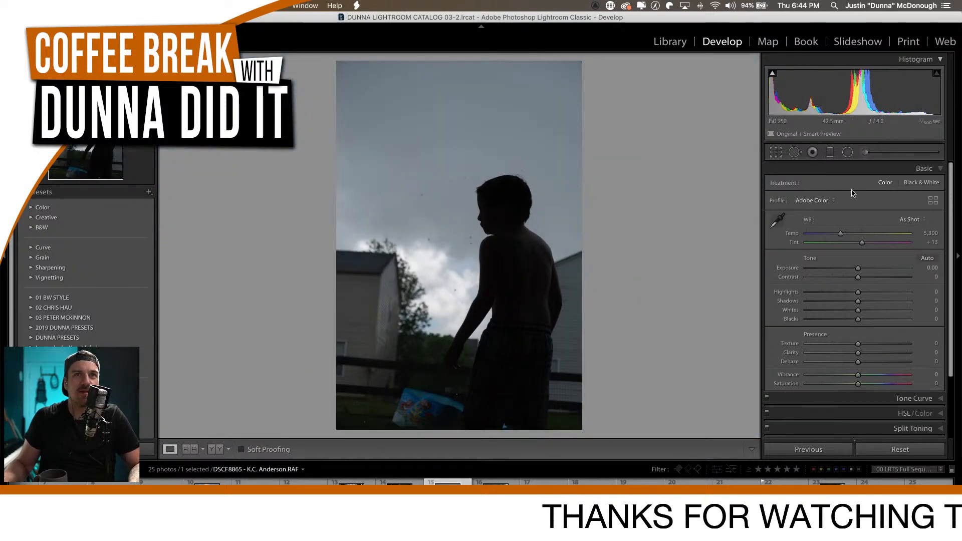
{"action": "left_click", "coordinate": [935, 202]}
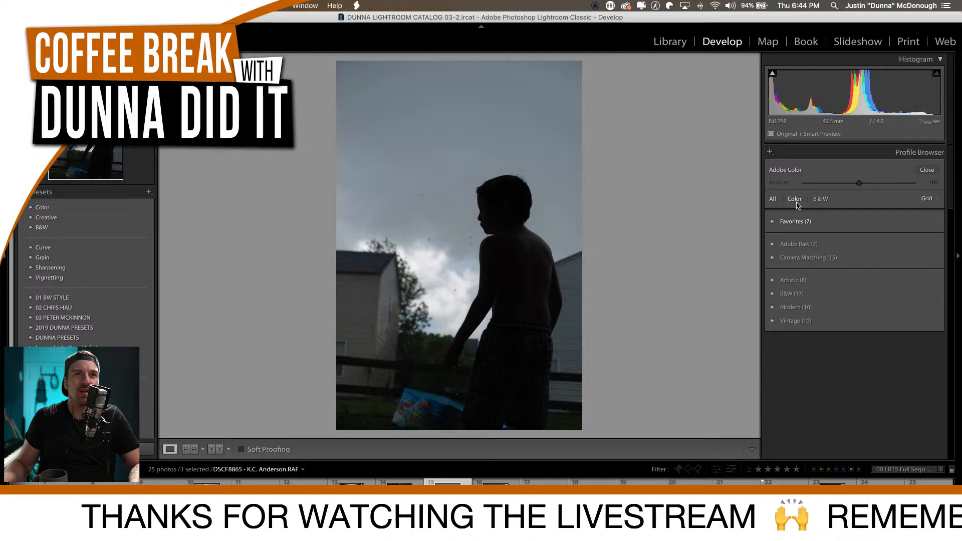
{"action": "left_click", "coordinate": [806, 257]}
{"action": "scroll", "coordinate": [862, 340], "scroll_direction": "down", "scroll_amount": 3}
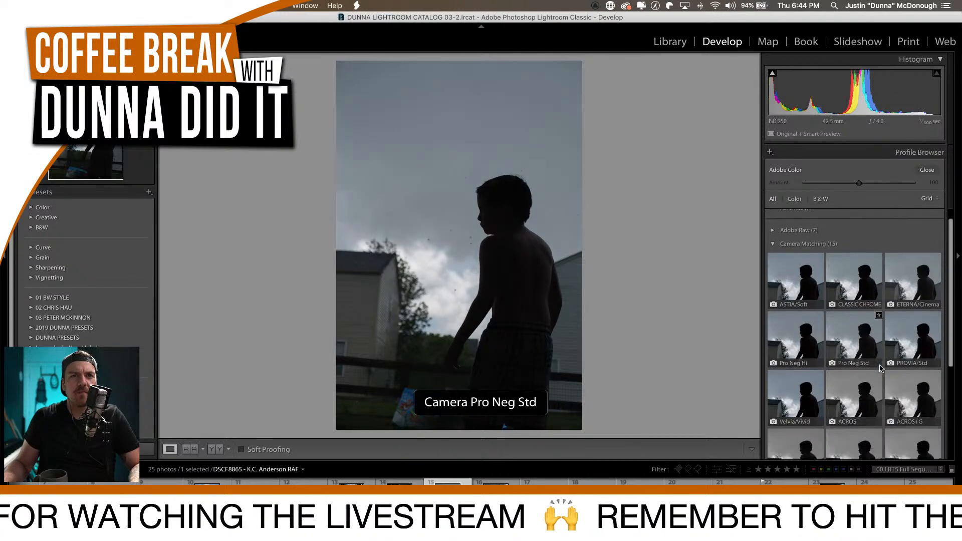
{"action": "scroll", "coordinate": [881, 369], "scroll_direction": "up", "scroll_amount": 2}
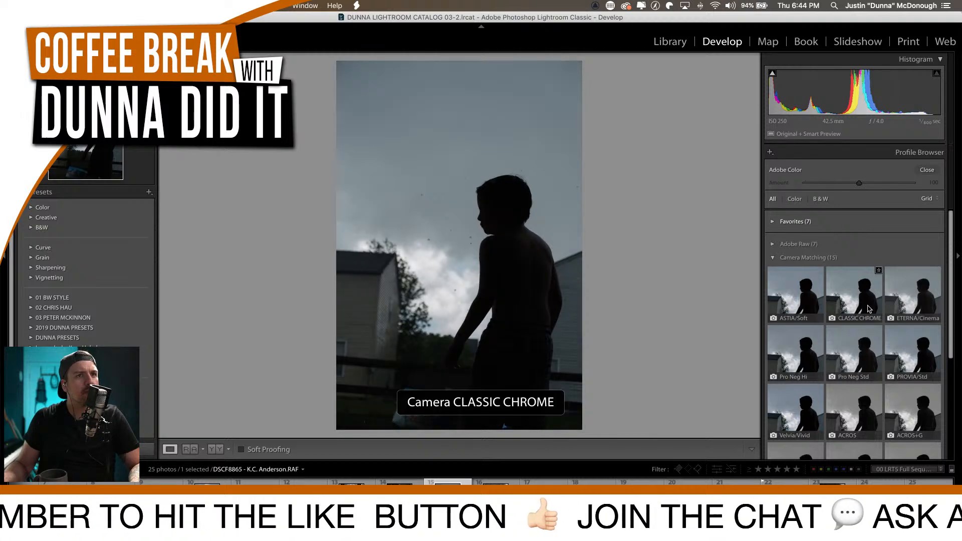
{"action": "left_click", "coordinate": [911, 294]}
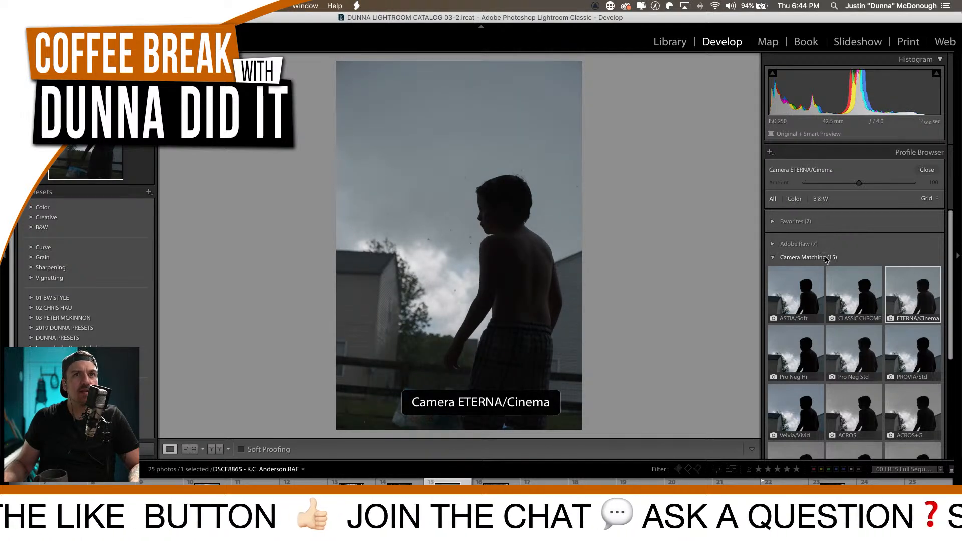
{"action": "left_click", "coordinate": [803, 258]}
{"action": "left_click", "coordinate": [926, 170]}
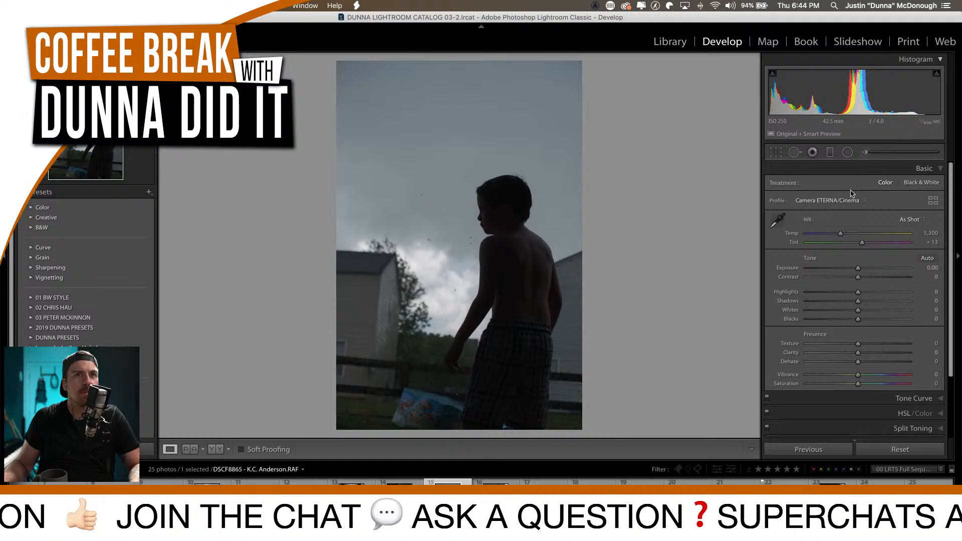
Set the silhouette photo's Exposure to +0.70, Contrast to −28, Shadows to +32 and Saturation to +28.
{"action": "left_click_drag", "start_coordinate": [858, 268], "coordinate": [865, 271]}
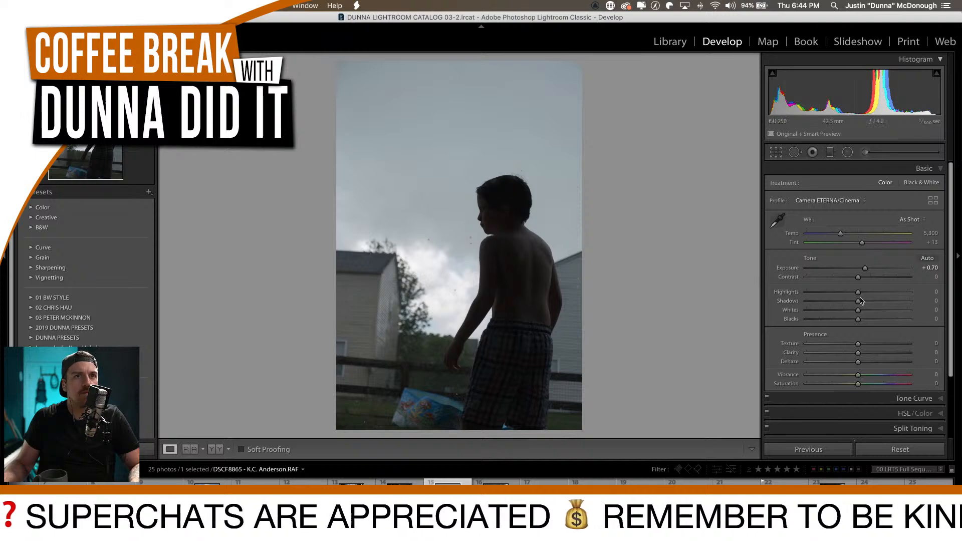
{"action": "left_click_drag", "start_coordinate": [853, 304], "coordinate": [843, 282]}
{"action": "left_click_drag", "start_coordinate": [858, 384], "coordinate": [876, 385]}
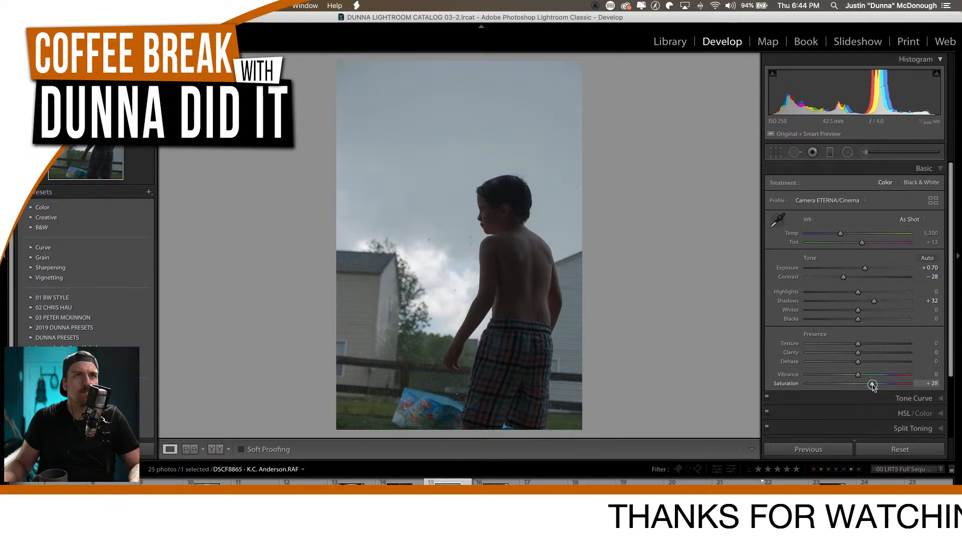
Crop the photo to a 4 x 5 / 8 x 10 aspect, rotate it to −3.03 and reposition the boy in the frame.
{"action": "left_click", "coordinate": [776, 151]}
{"action": "left_click", "coordinate": [909, 187]}
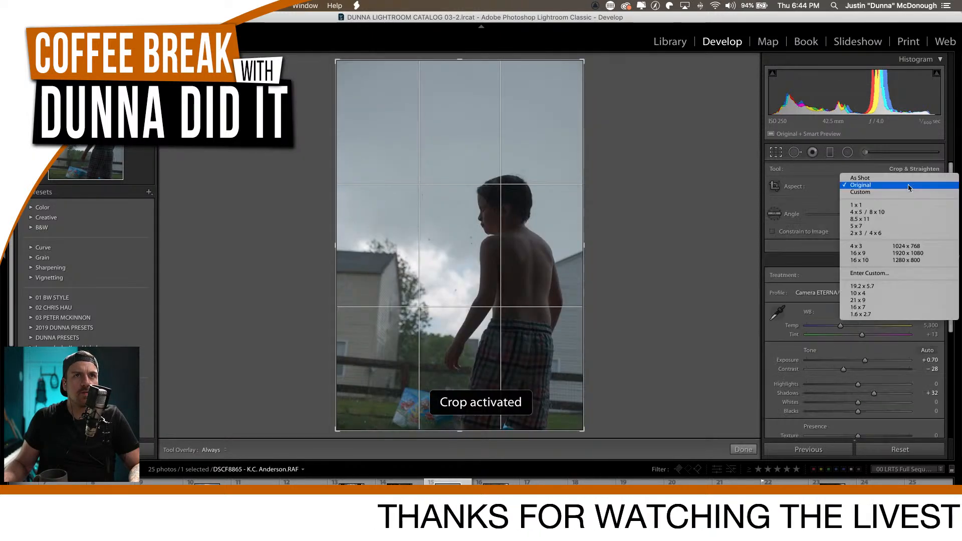
{"action": "left_click", "coordinate": [899, 212]}
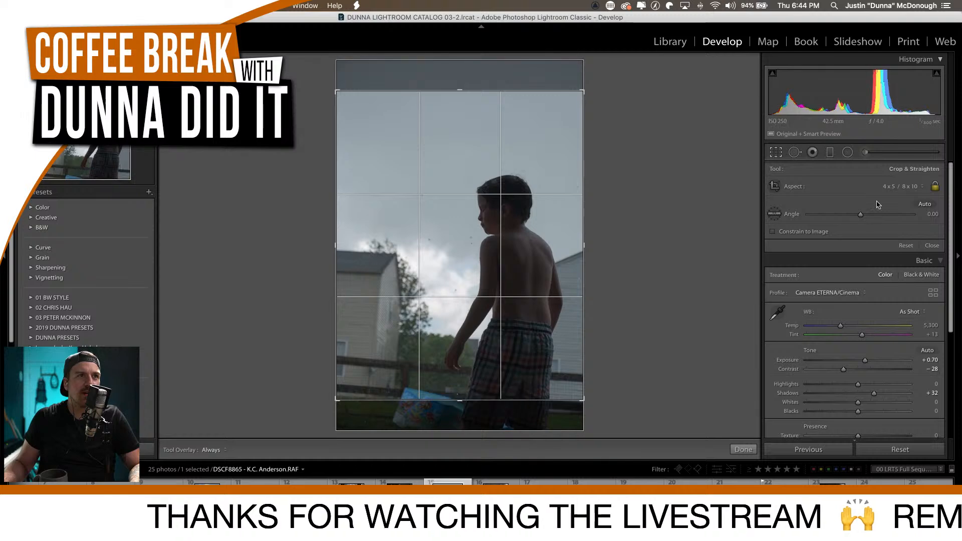
{"action": "left_click_drag", "start_coordinate": [860, 215], "coordinate": [857, 219]}
{"action": "left_click_drag", "start_coordinate": [519, 337], "coordinate": [518, 270]}
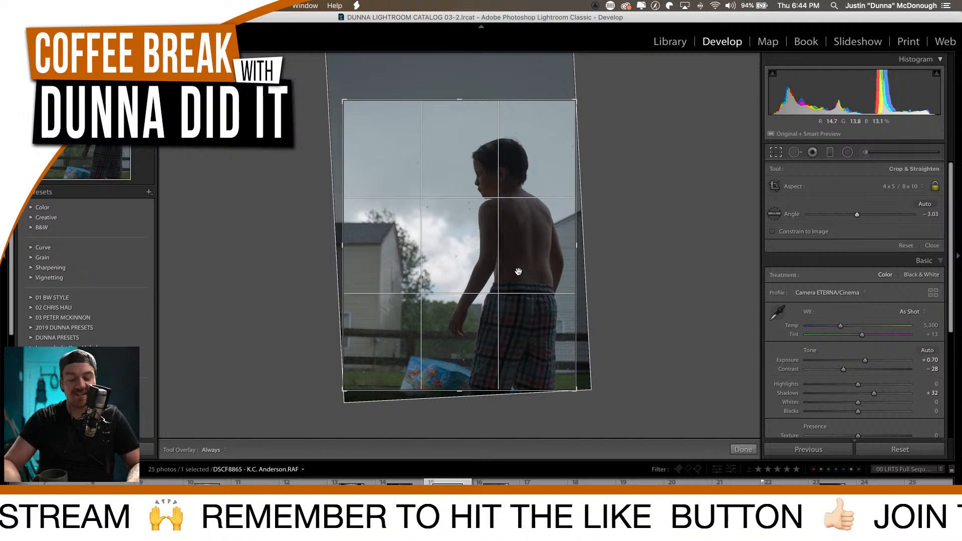
{"action": "key", "text": "d"}
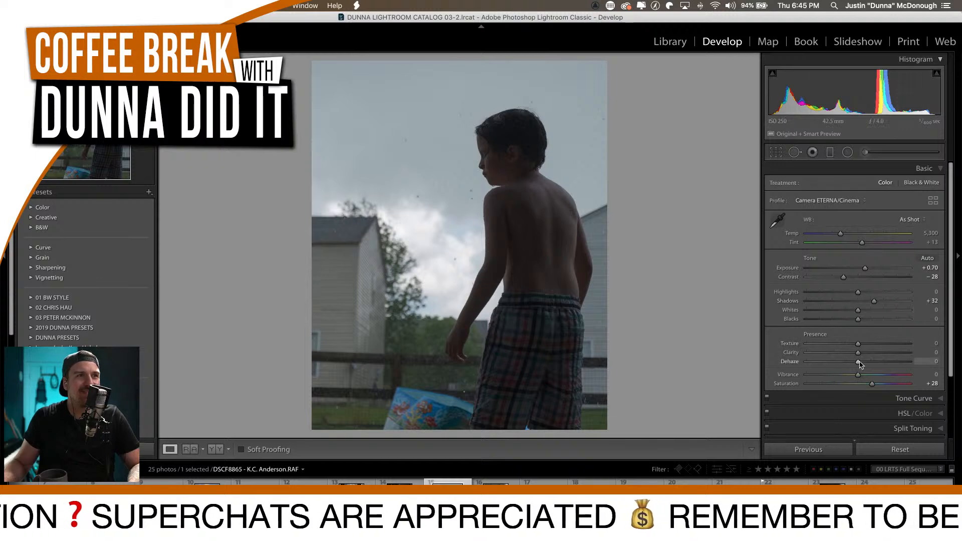
Set Clarity to +19, compare with the unedited photo, and set Blacks to −23.
{"action": "left_click_drag", "start_coordinate": [859, 356], "coordinate": [867, 357]}
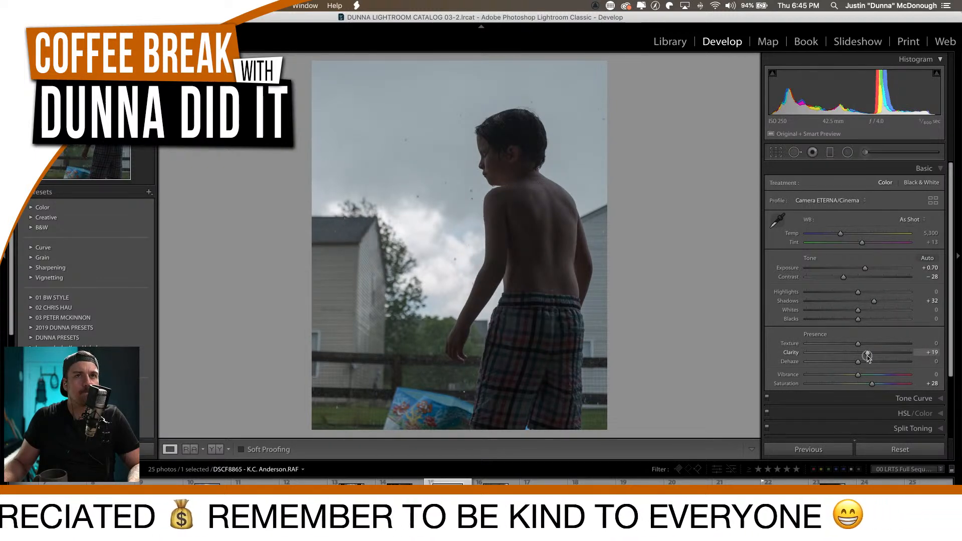
{"action": "key", "text": "backslash"}
{"action": "key", "text": "backslash"}
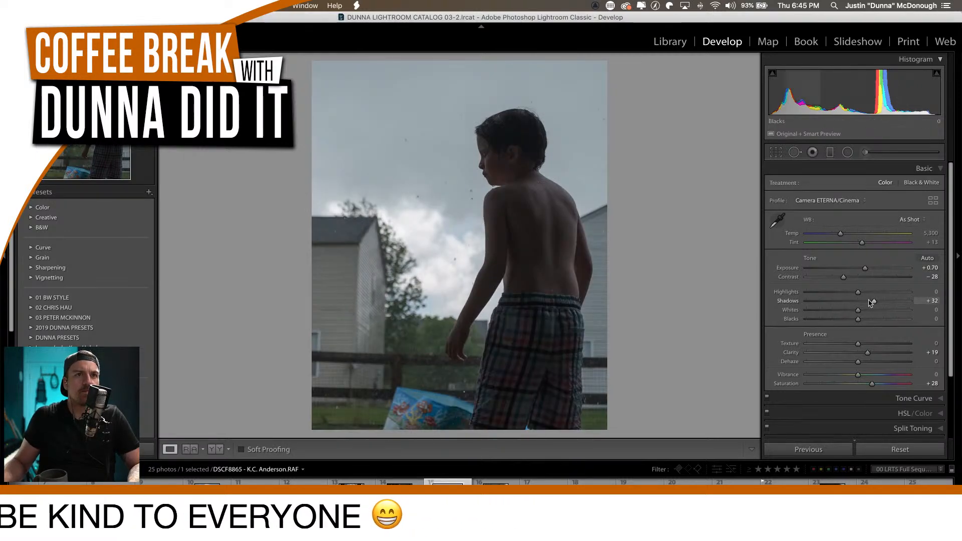
{"action": "left_click_drag", "start_coordinate": [858, 319], "coordinate": [846, 326]}
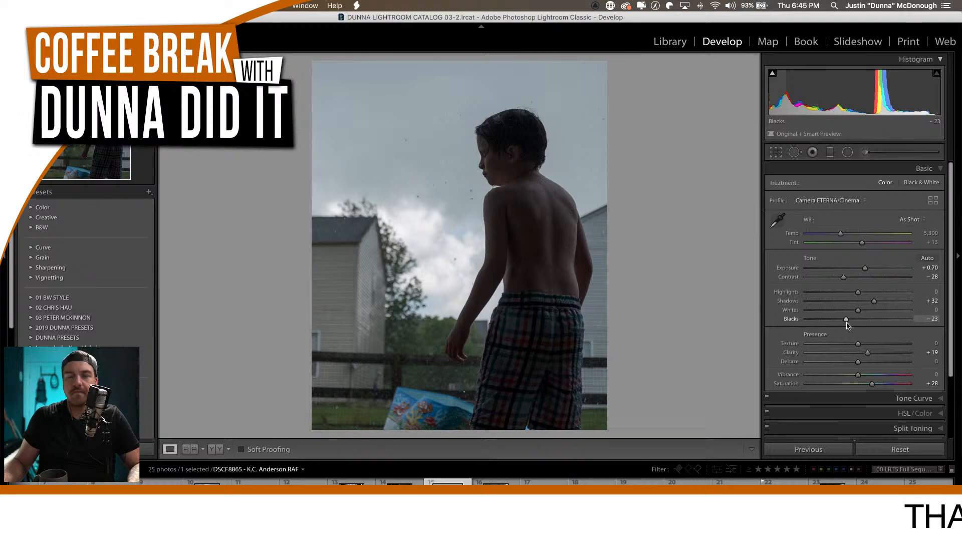
Shape the RGB tone curve by lifting the black point, anchoring the shadows and raising the upper midtones to about 62.0 / 68.2 %.
{"action": "left_click", "coordinate": [883, 170]}
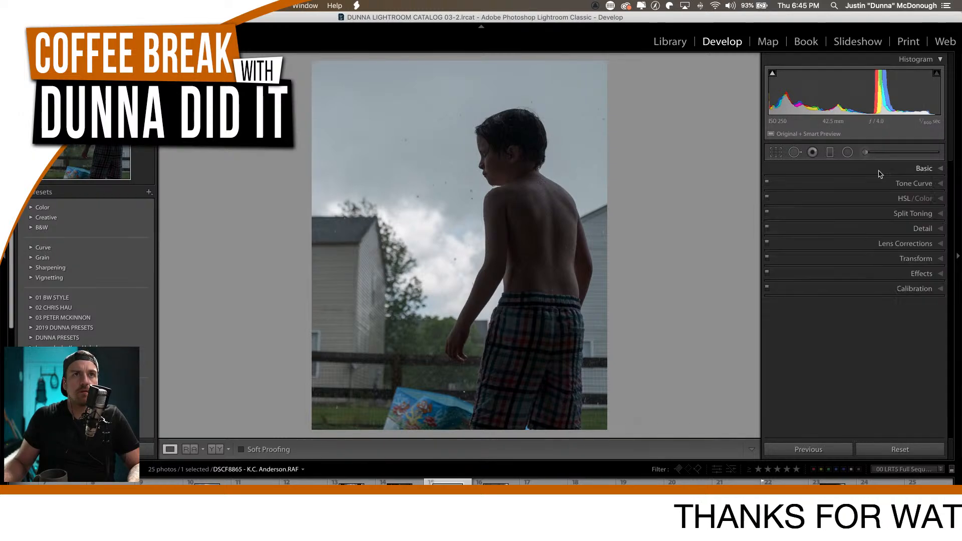
{"action": "left_click", "coordinate": [881, 184]}
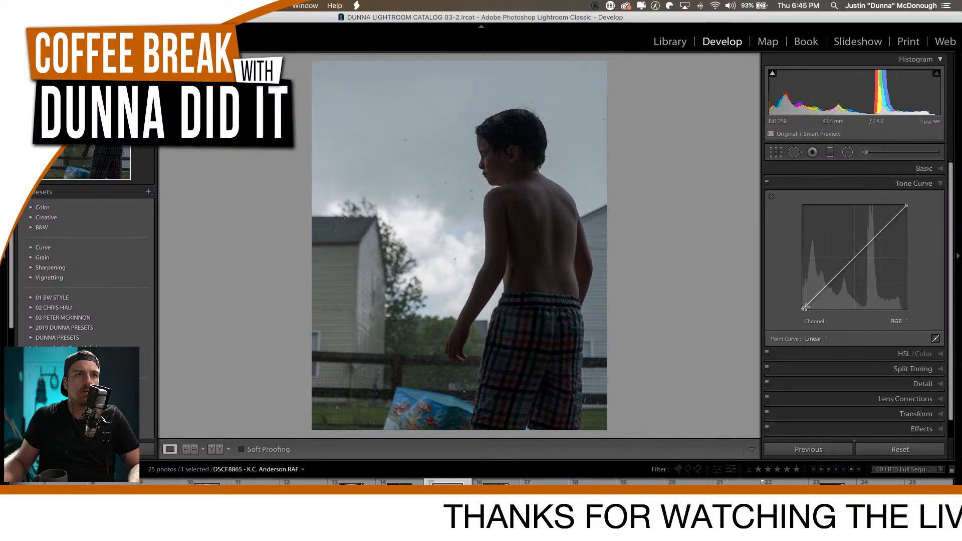
{"action": "left_click_drag", "start_coordinate": [801, 311], "coordinate": [817, 293]}
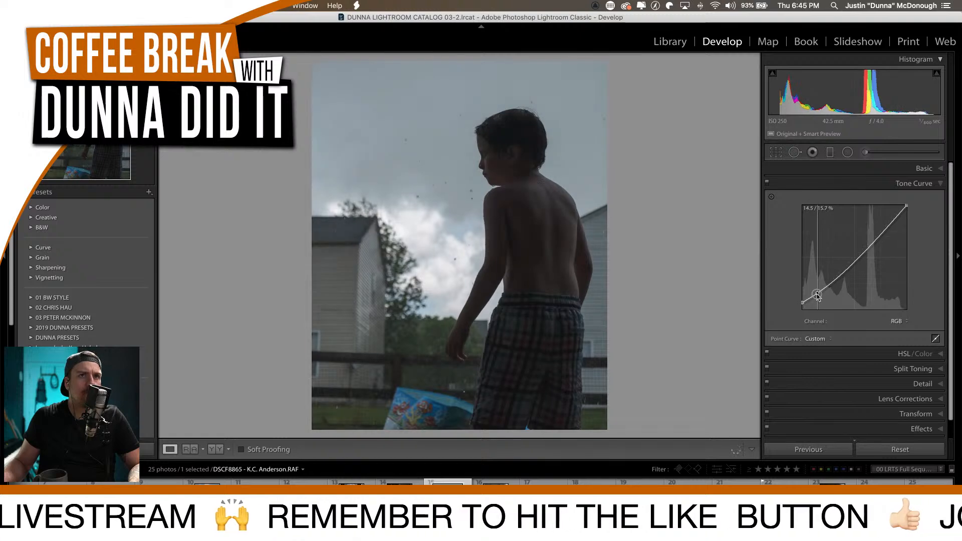
{"action": "left_click_drag", "start_coordinate": [877, 241], "coordinate": [866, 239]}
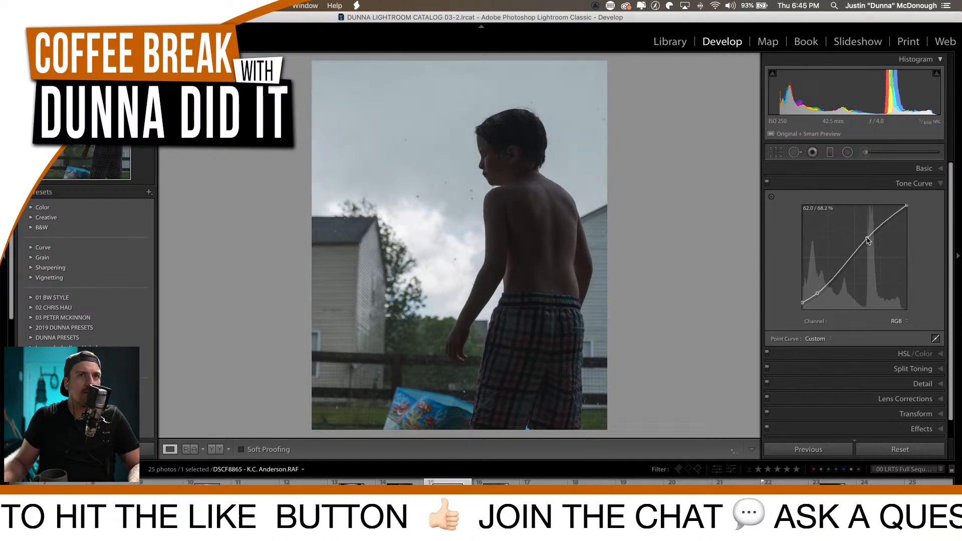
Set Highlights to −40 and Exposure to +1.40, and compare the photo before and after editing.
{"action": "left_click", "coordinate": [881, 168]}
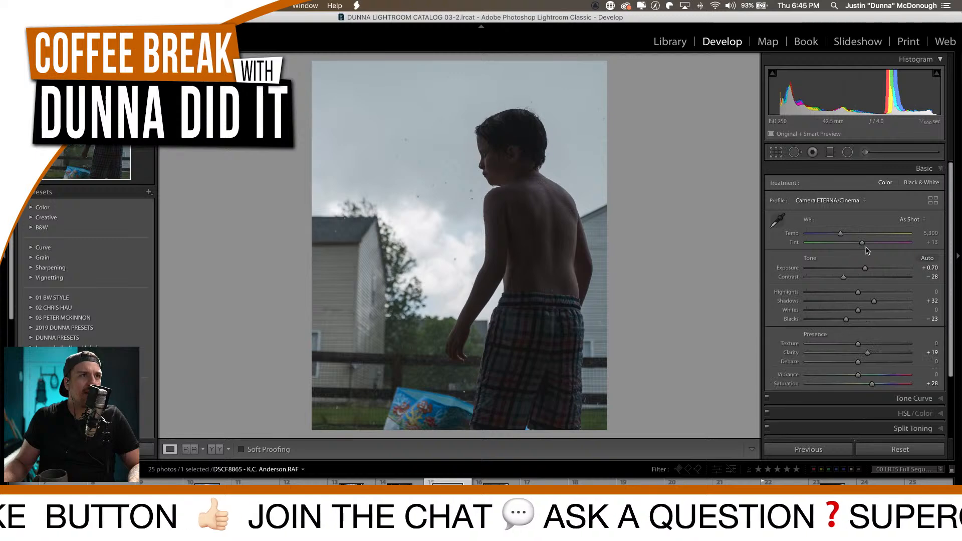
{"action": "left_click_drag", "start_coordinate": [866, 270], "coordinate": [840, 295]}
{"action": "double_click", "coordinate": [872, 268]}
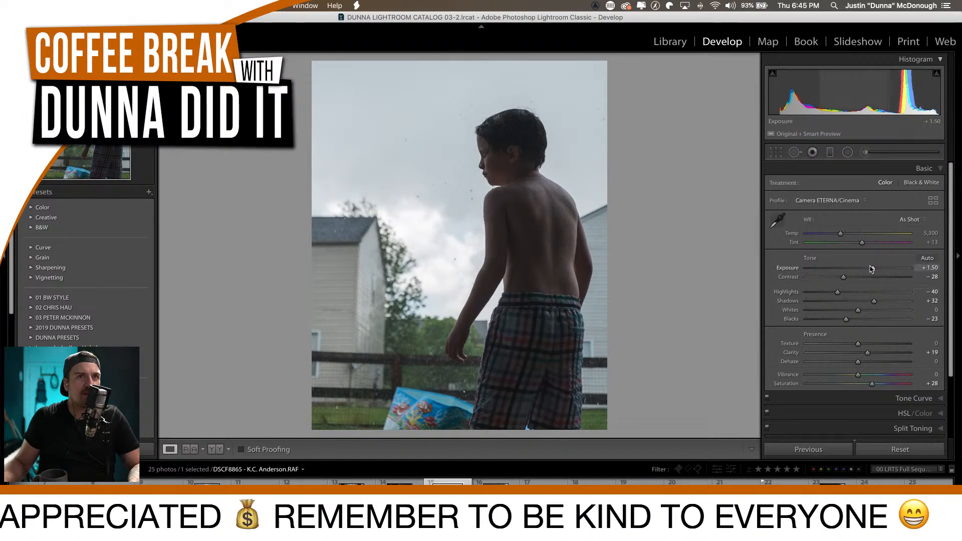
{"action": "left_click_drag", "start_coordinate": [858, 269], "coordinate": [871, 271]}
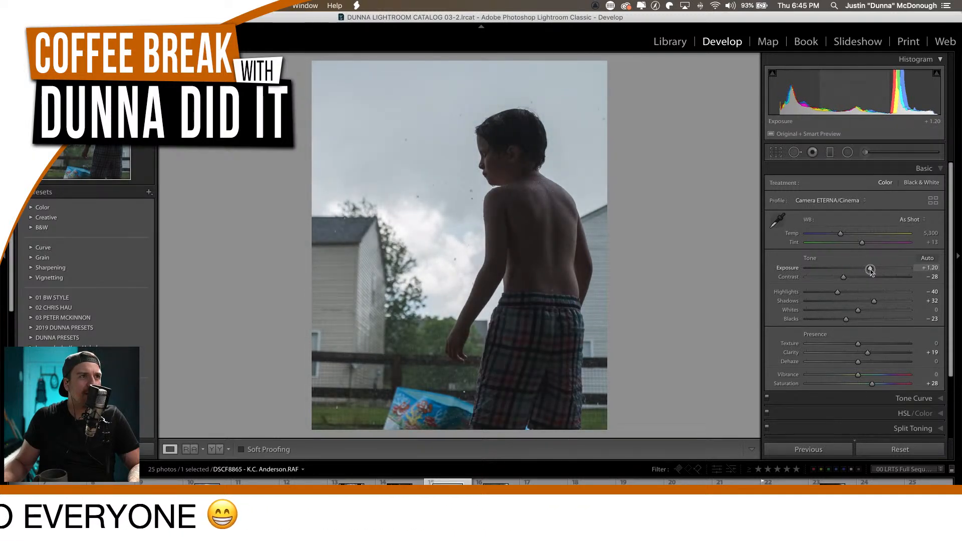
{"action": "left_click_drag", "start_coordinate": [872, 270], "coordinate": [873, 271]}
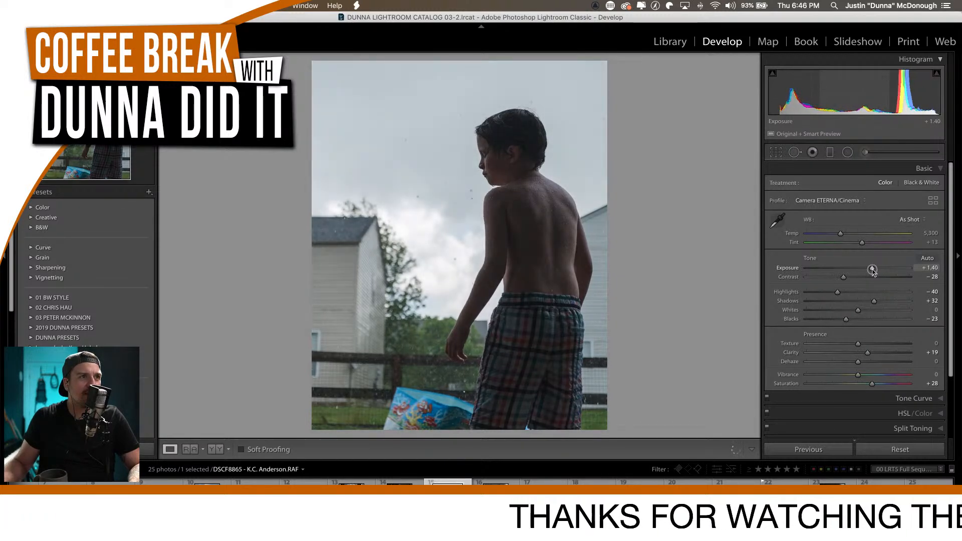
{"action": "key", "text": "backslash"}
{"action": "key", "text": "backslash"}
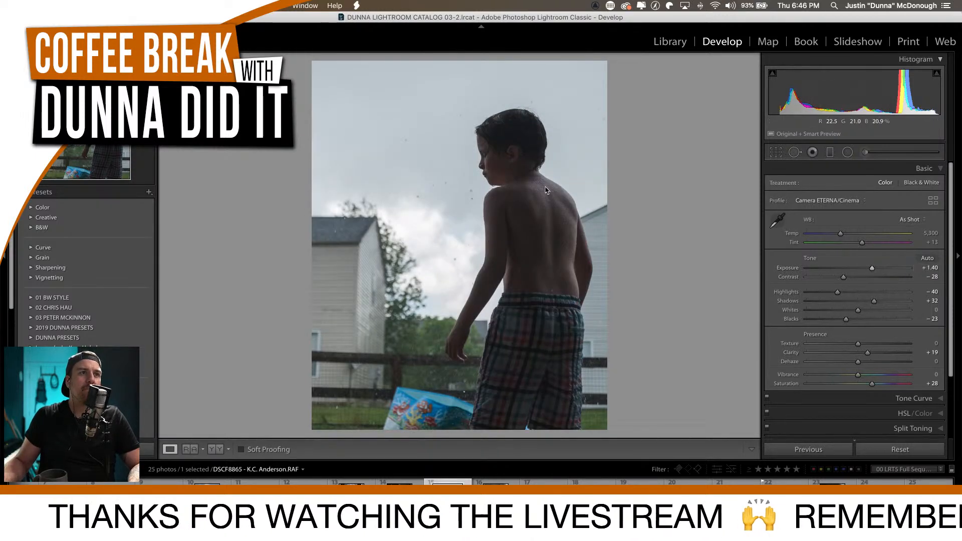
{"action": "key", "text": "backslash"}
{"action": "key", "text": "backslash"}
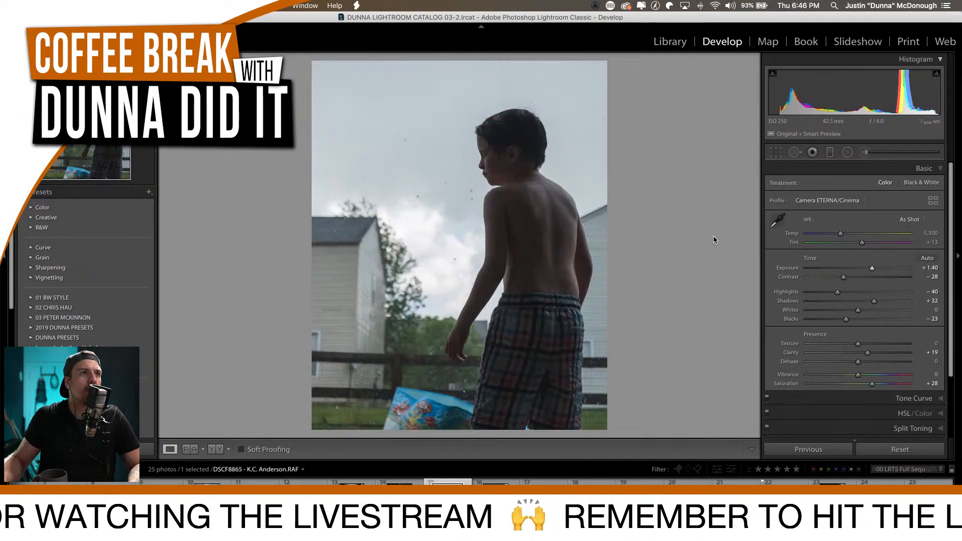
Inspect the boy's face close up, and set sharpening Amount to 70 and Masking to 75 with Luminance noise reduction at 43.
{"action": "left_click", "coordinate": [481, 163]}
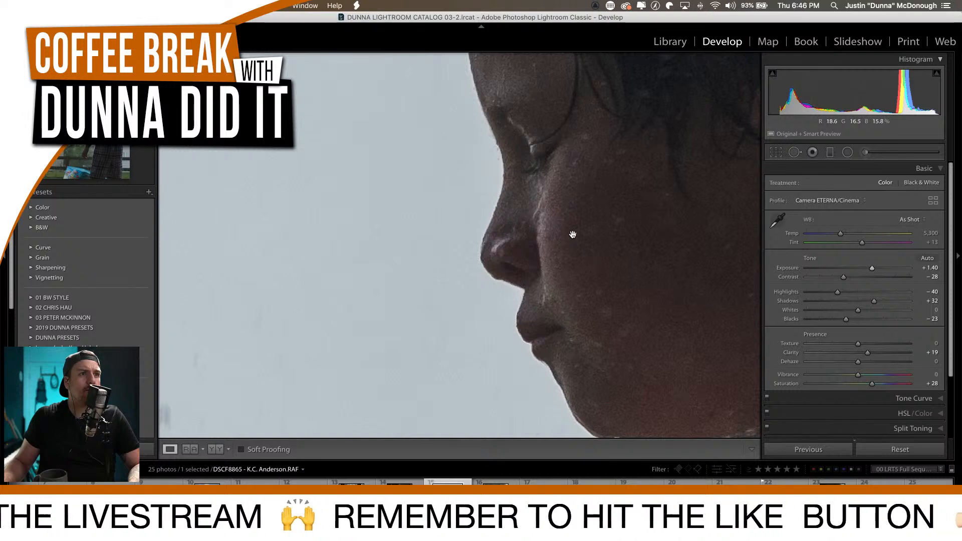
{"action": "left_click_drag", "start_coordinate": [583, 233], "coordinate": [556, 225]}
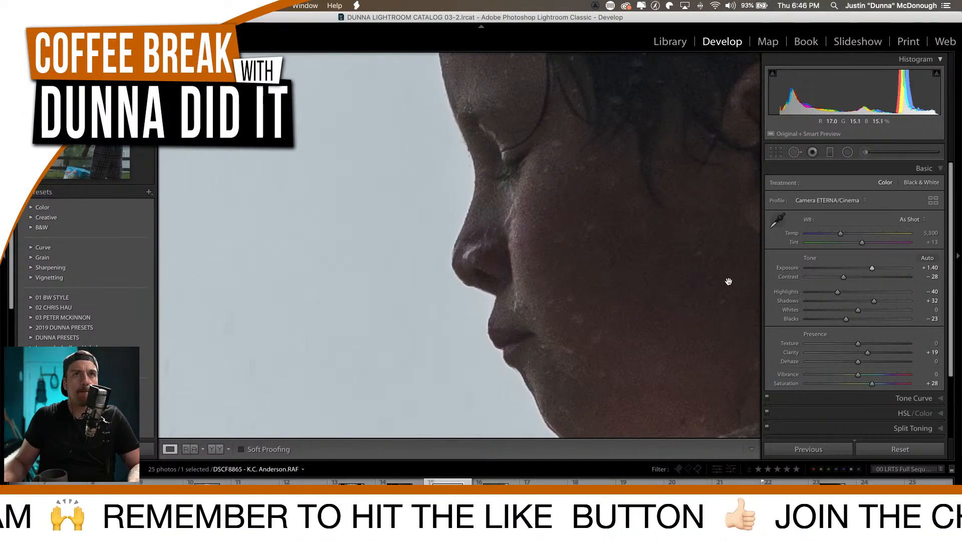
{"action": "left_click", "coordinate": [906, 170]}
{"action": "left_click", "coordinate": [884, 231]}
{"action": "left_click", "coordinate": [838, 382]}
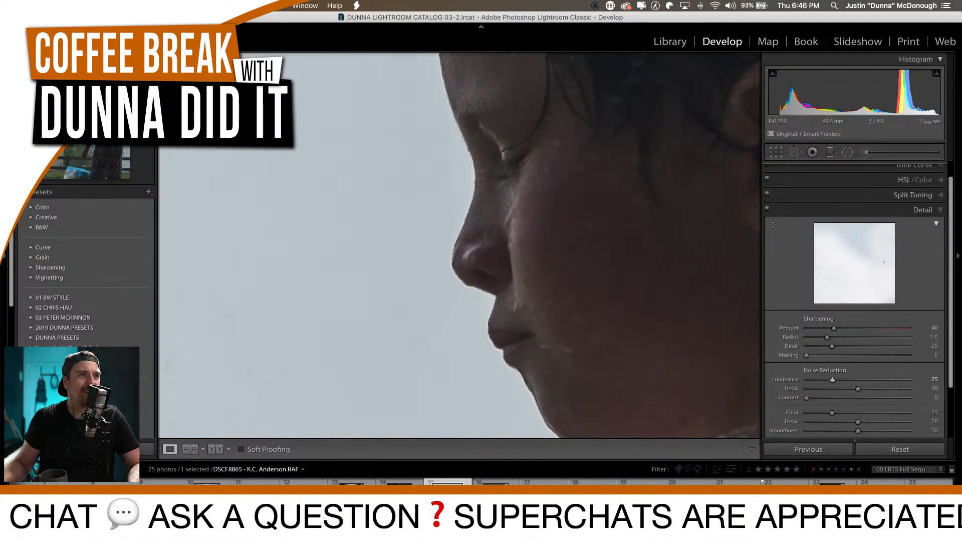
{"action": "left_click", "coordinate": [336, 219]}
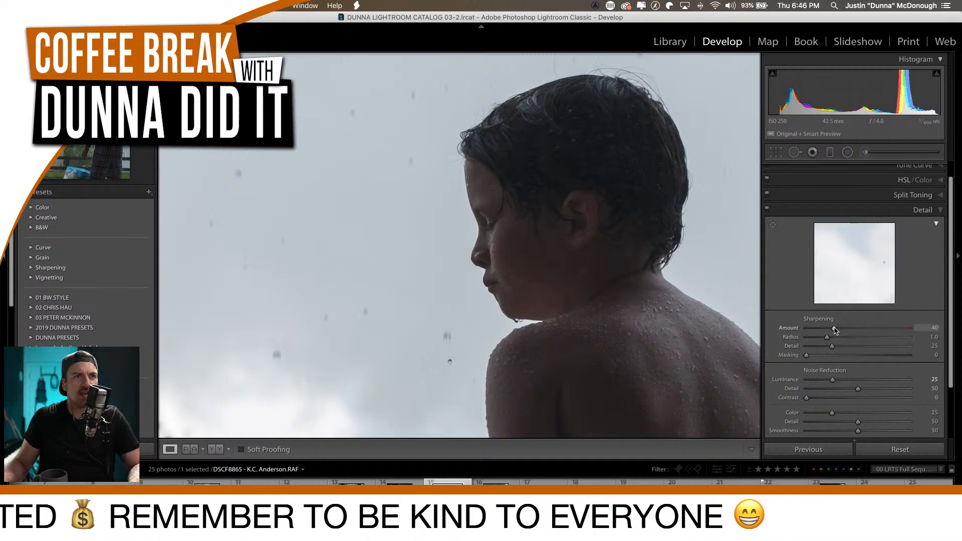
{"action": "left_click_drag", "start_coordinate": [834, 329], "coordinate": [853, 328]}
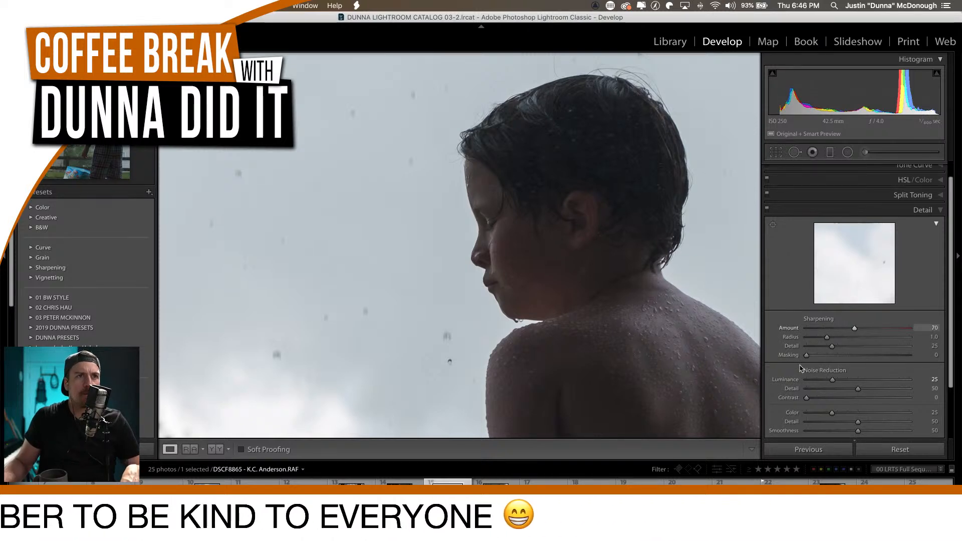
{"action": "left_click", "coordinate": [629, 297]}
{"action": "left_click_drag", "start_coordinate": [832, 380], "coordinate": [882, 357]}
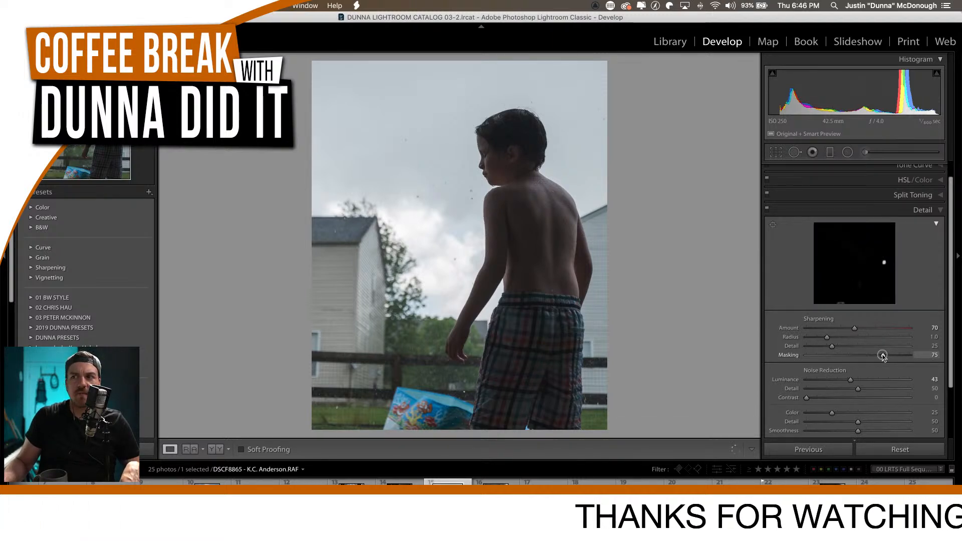
{"action": "left_click", "coordinate": [883, 355], "text": "alt"}
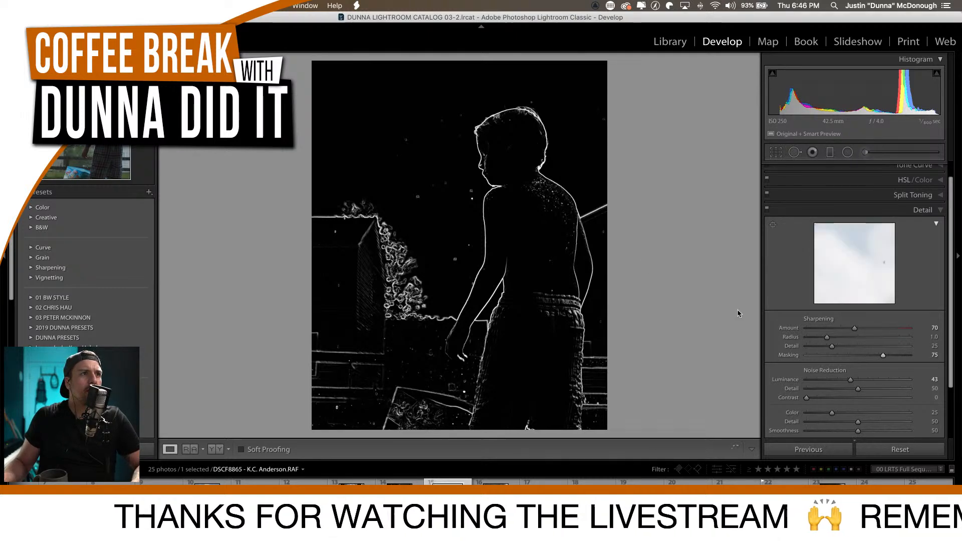
{"action": "key", "text": "backslash"}
{"action": "key", "text": "backslash"}
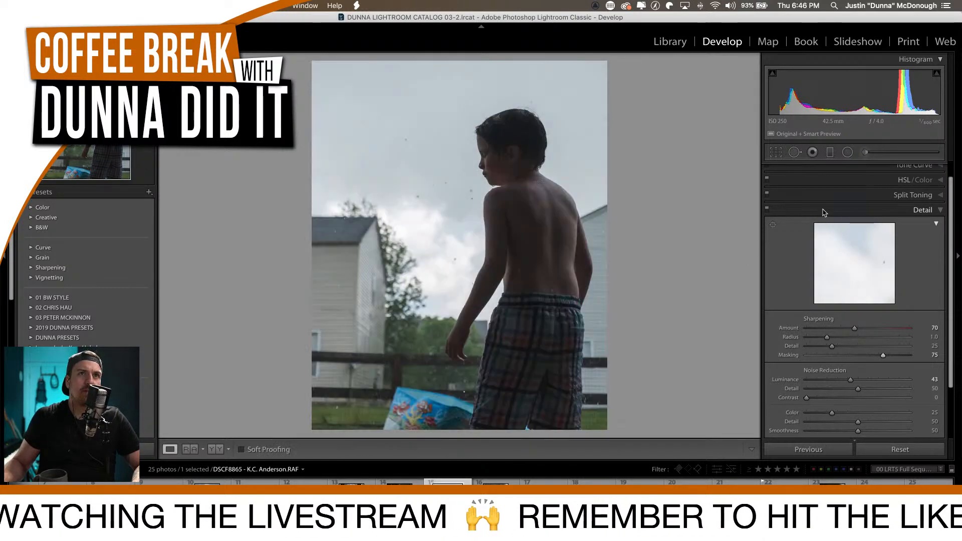
Refine the crop's straightening angle to −4.76 and apply it.
{"action": "left_click", "coordinate": [776, 152]}
{"action": "left_click_drag", "start_coordinate": [857, 214], "coordinate": [855, 216]}
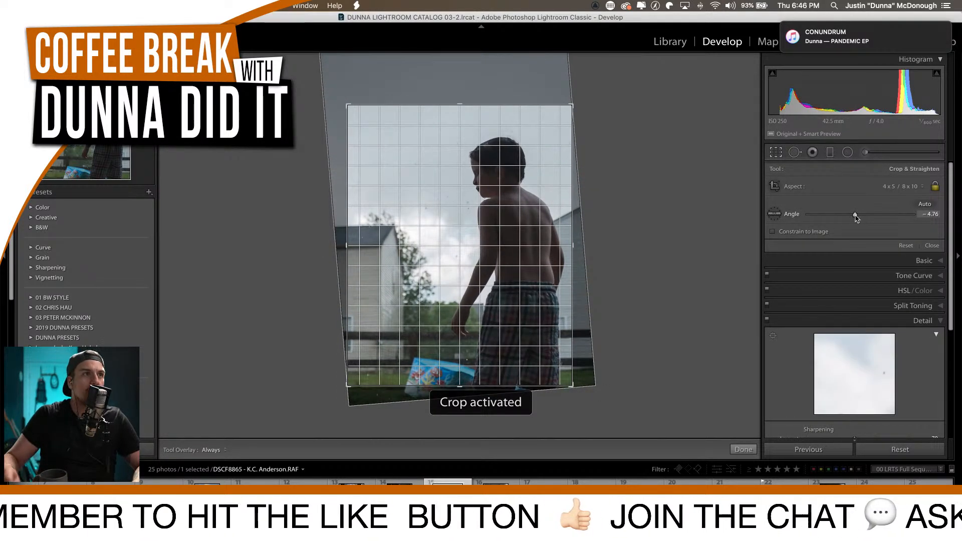
{"action": "key", "text": "Return"}
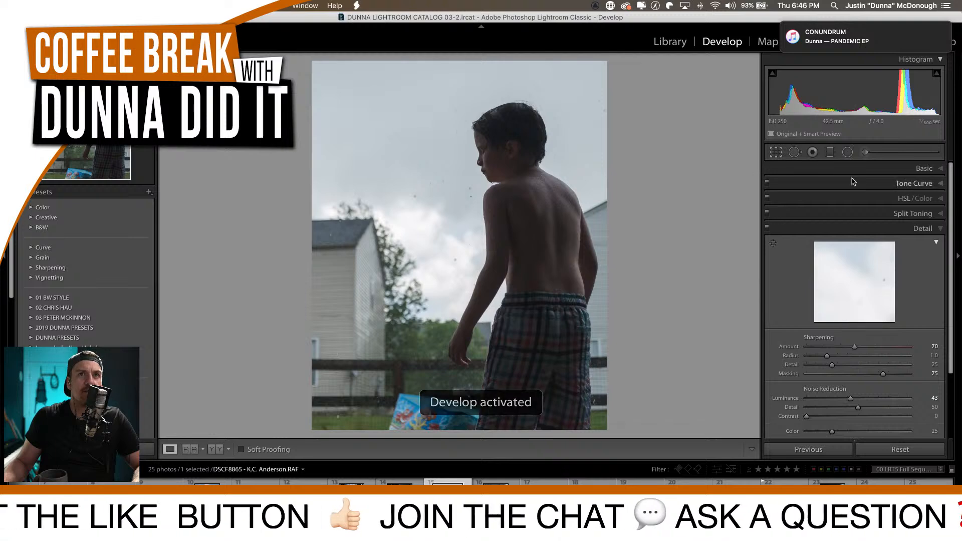
Calibrate the colors with Blue Primary Hue at −18 and Red Primary Hue at +12.
{"action": "left_click", "coordinate": [874, 169]}
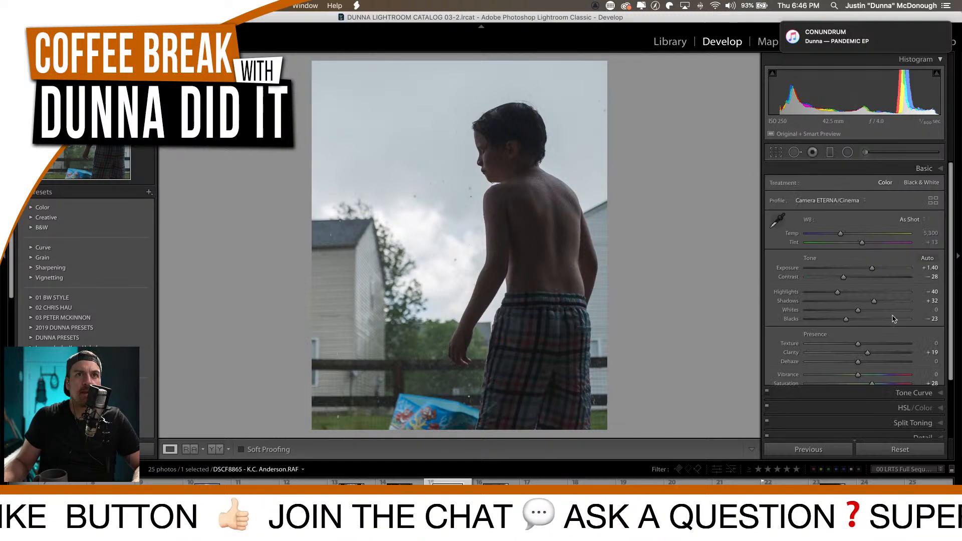
{"action": "left_click", "coordinate": [898, 168]}
{"action": "left_click", "coordinate": [891, 289]}
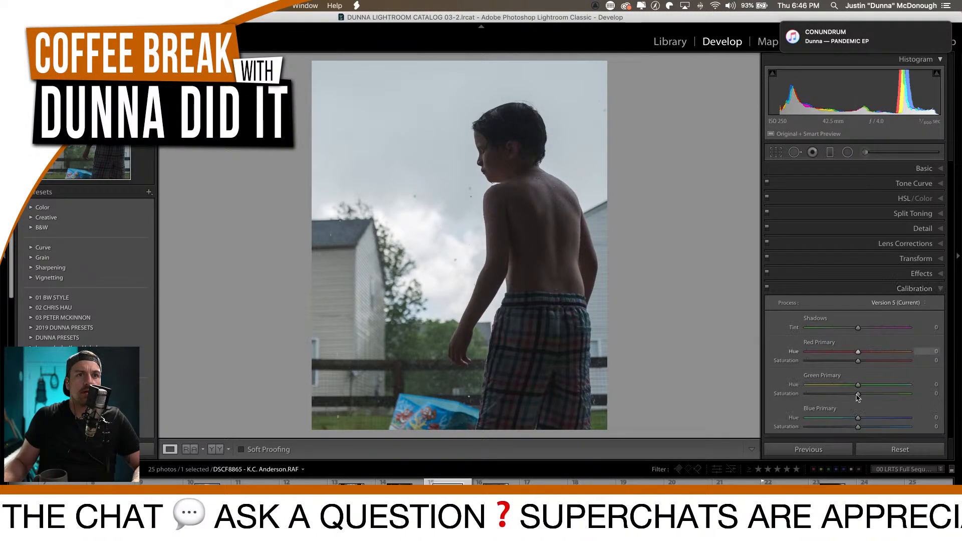
{"action": "left_click_drag", "start_coordinate": [858, 417], "coordinate": [848, 419]}
{"action": "left_click_drag", "start_coordinate": [857, 351], "coordinate": [863, 351]}
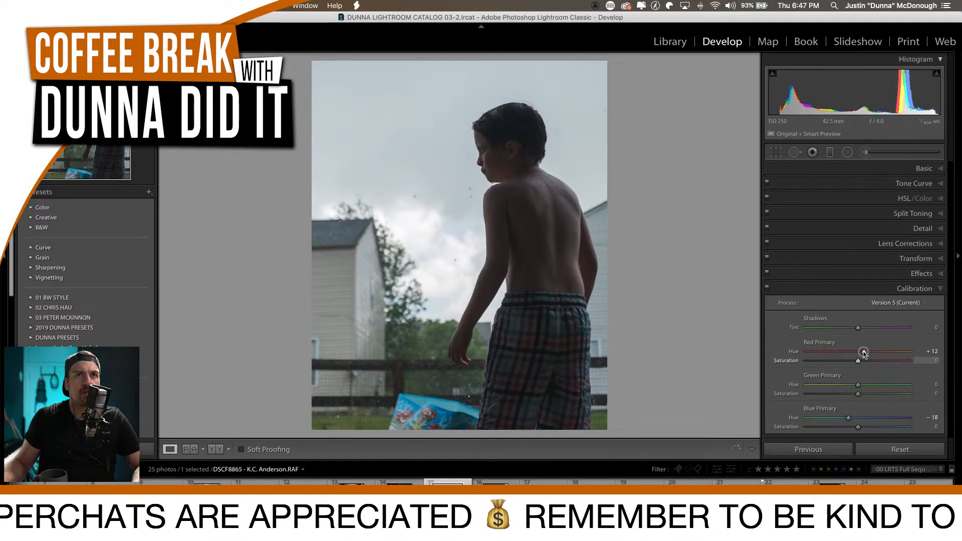
Set the HSL saturation of Green to −41, Aqua to −52, Blue to −61, Orange to +29 and Red to −7.
{"action": "left_click", "coordinate": [883, 202]}
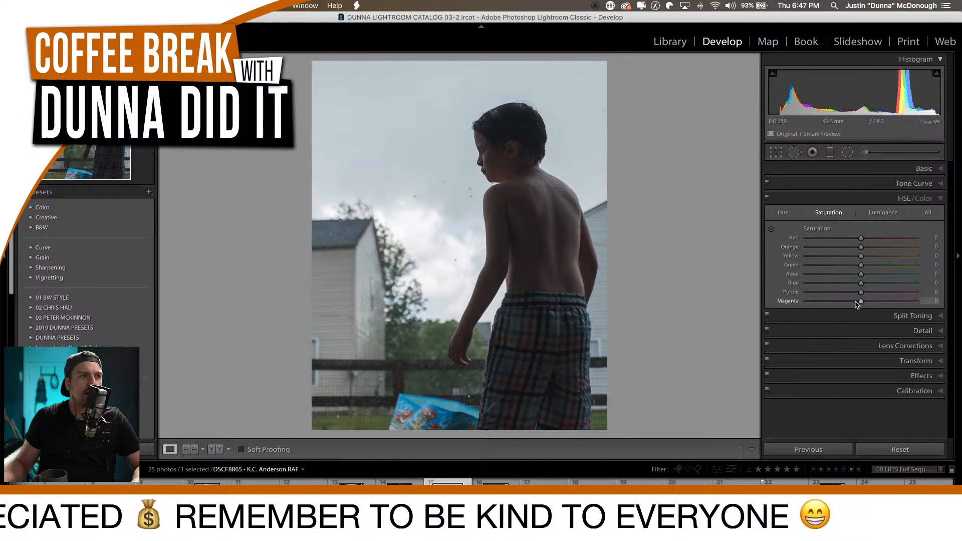
{"action": "left_click_drag", "start_coordinate": [859, 283], "coordinate": [838, 270]}
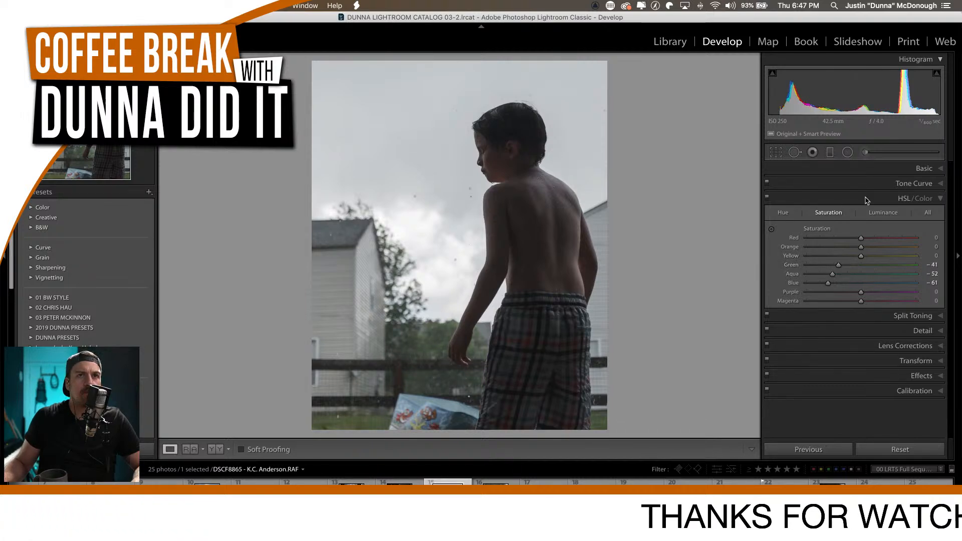
{"action": "mouse_move", "coordinate": [860, 246]}
{"action": "left_mouse_down"}
{"action": "mouse_move", "coordinate": [879, 247]}
{"action": "mouse_move", "coordinate": [856, 241]}
{"action": "left_mouse_up"}
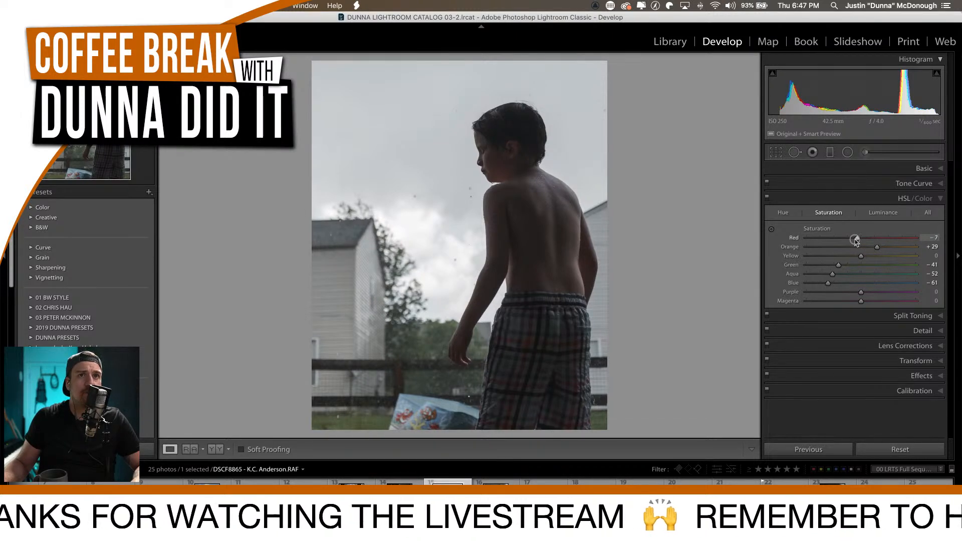
Apply split toning to the highlights with Hue at 179 and Saturation at 8.
{"action": "left_click", "coordinate": [888, 198]}
{"action": "left_click", "coordinate": [887, 214]}
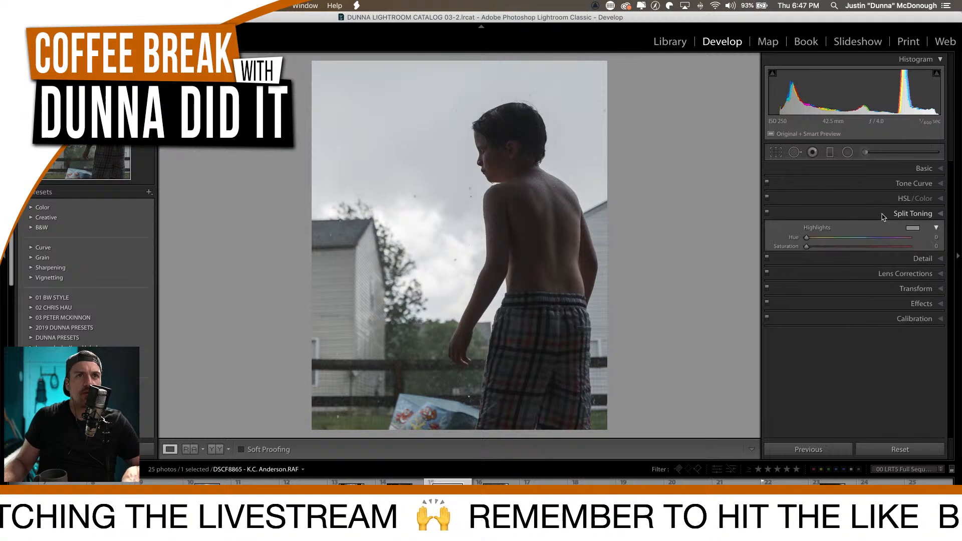
{"action": "left_click_drag", "start_coordinate": [806, 238], "coordinate": [858, 241]}
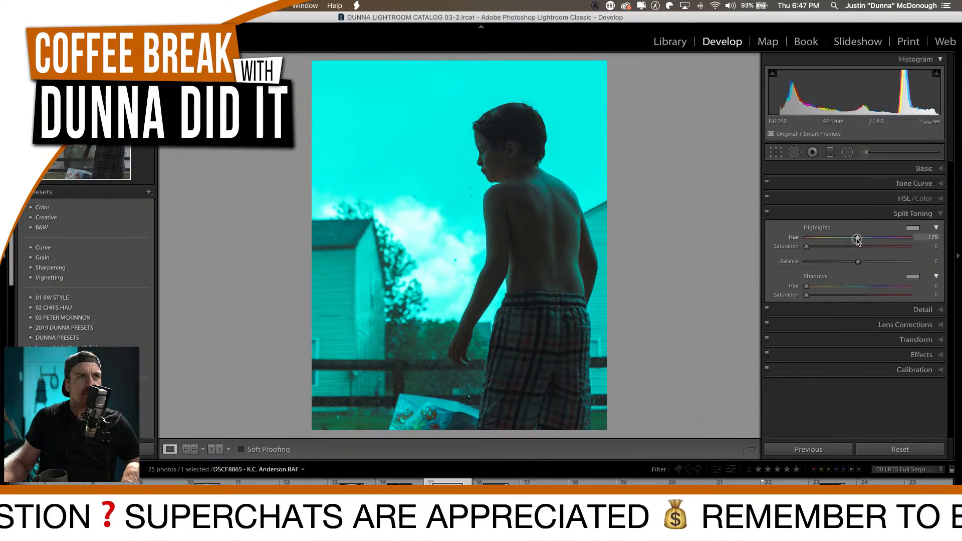
{"action": "left_click_drag", "start_coordinate": [857, 241], "coordinate": [857, 241]}
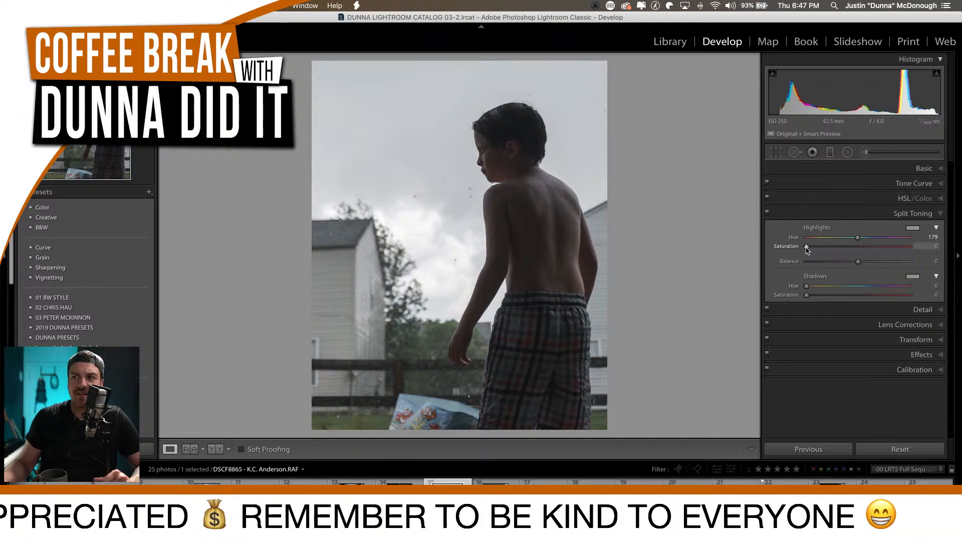
{"action": "left_click_drag", "start_coordinate": [806, 249], "coordinate": [814, 249]}
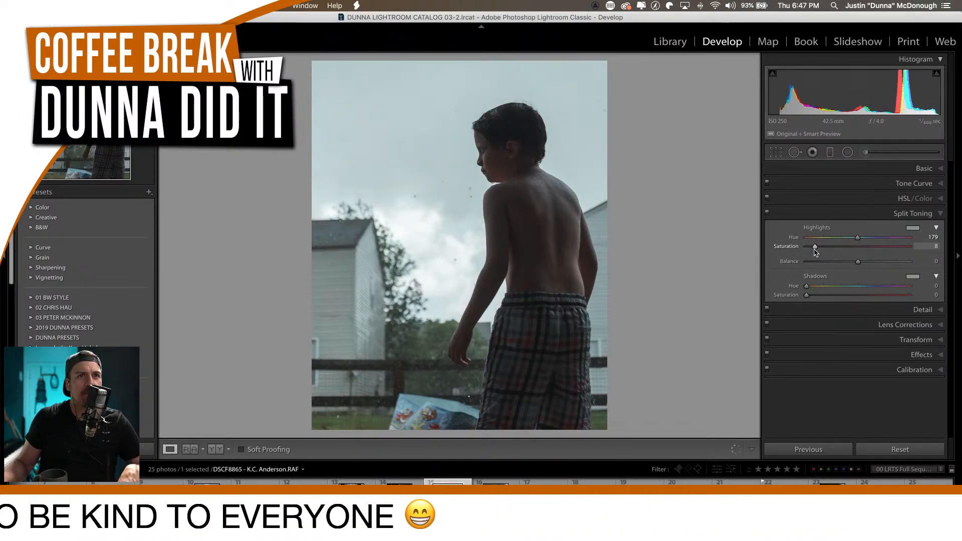
Set split toning Shadows Hue to 28 and Saturation to 22, Balance to +42 and Highlights Saturation to 6.
{"action": "left_click_drag", "start_coordinate": [807, 287], "coordinate": [830, 297]}
{"action": "key", "text": "alt"}
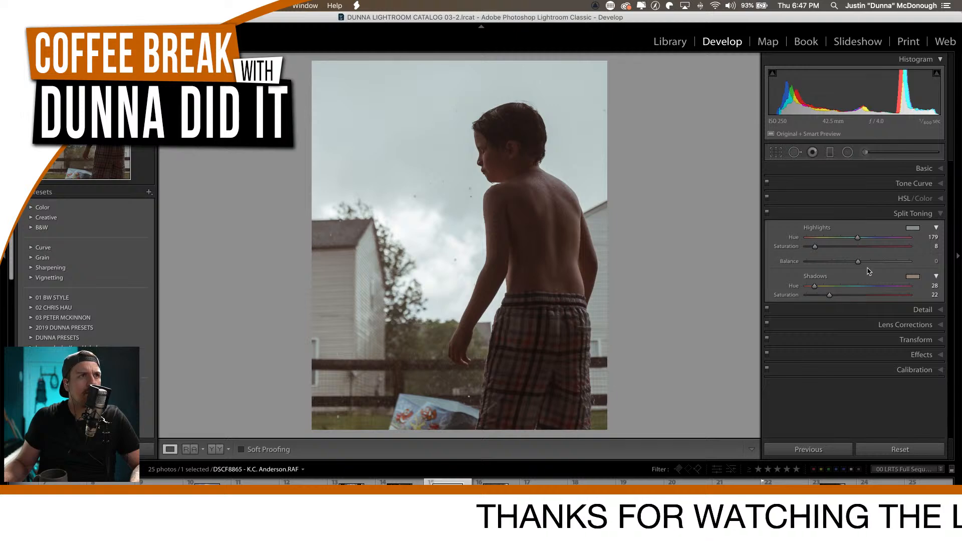
{"action": "left_click_drag", "start_coordinate": [847, 263], "coordinate": [880, 266]}
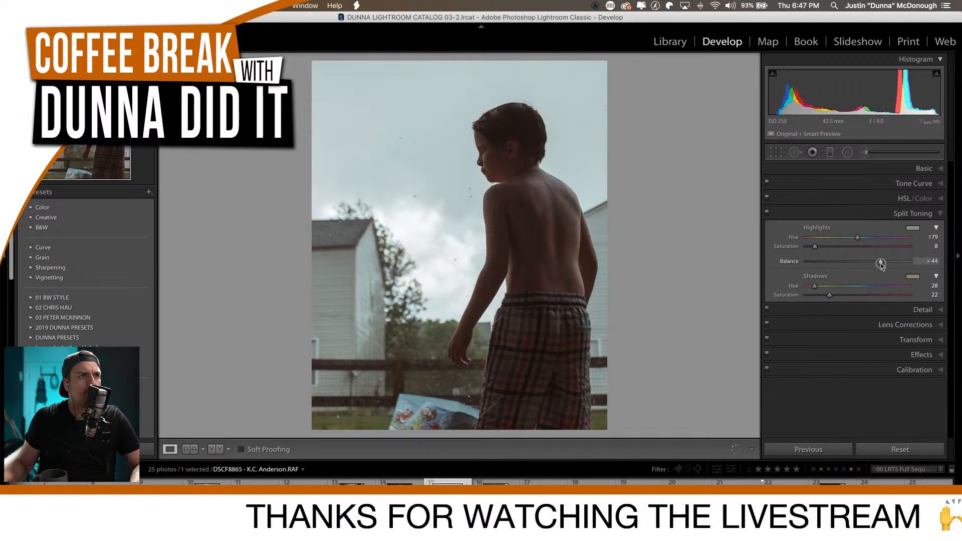
{"action": "left_click_drag", "start_coordinate": [814, 247], "coordinate": [812, 249]}
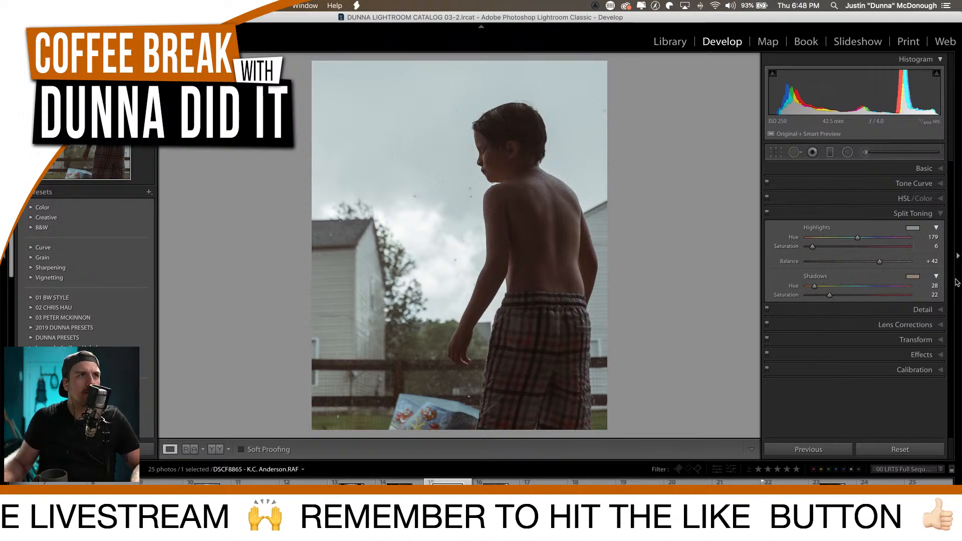
Compare the photo before and after editing, and check it with split toning off and on.
{"action": "key", "text": "backslash"}
{"action": "key", "text": "backslash"}
{"action": "left_click", "coordinate": [767, 214]}
{"action": "left_click", "coordinate": [767, 214]}
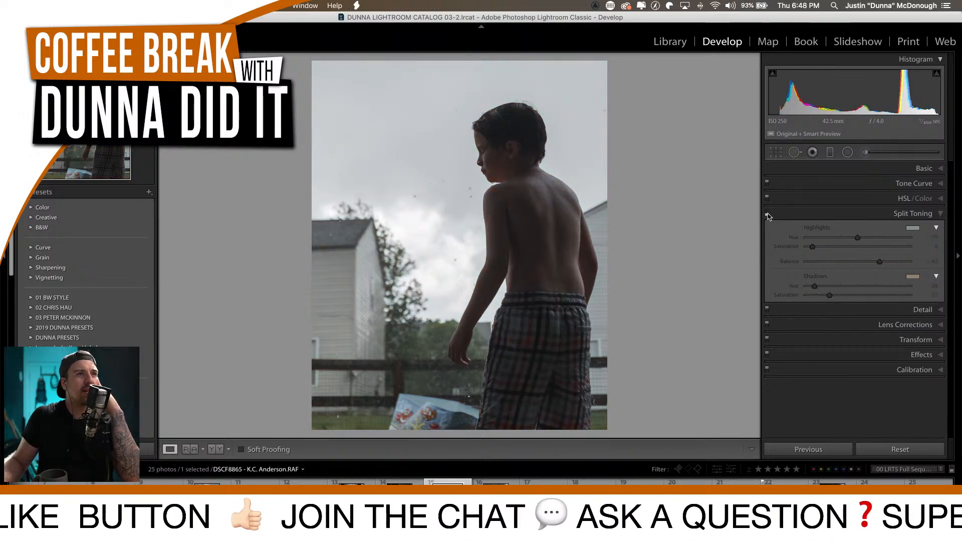
{"action": "left_click", "coordinate": [767, 214]}
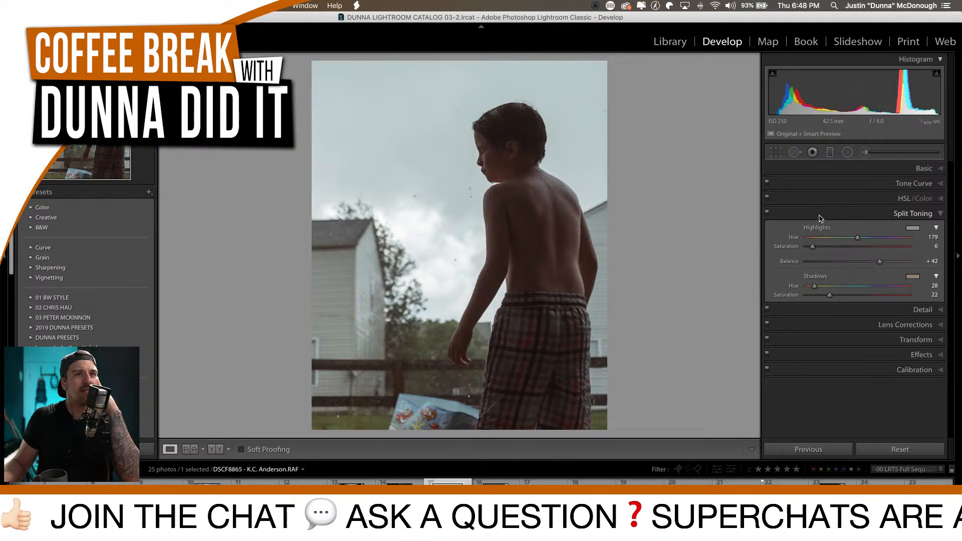
Adjust the RGB tone curve by slightly lifting the black point, shifting the shadow point and raising the upper point to 58.0 / 71.0 %.
{"action": "left_click", "coordinate": [855, 216]}
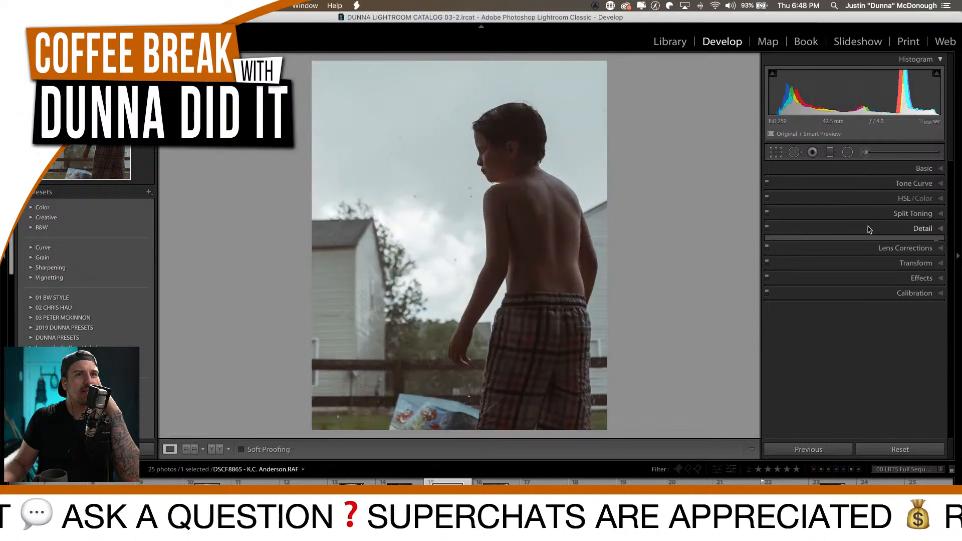
{"action": "left_click", "coordinate": [869, 229]}
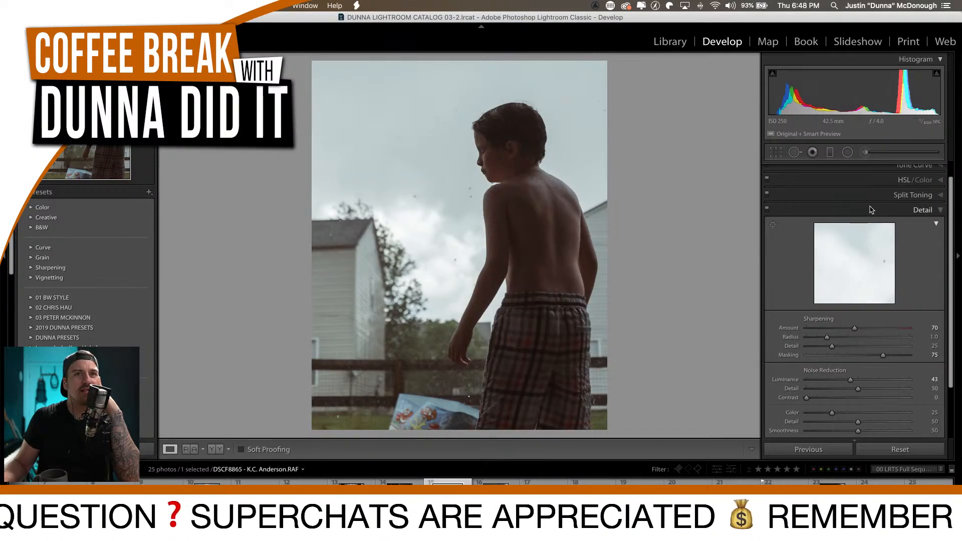
{"action": "left_click", "coordinate": [869, 210]}
{"action": "left_click", "coordinate": [874, 186]}
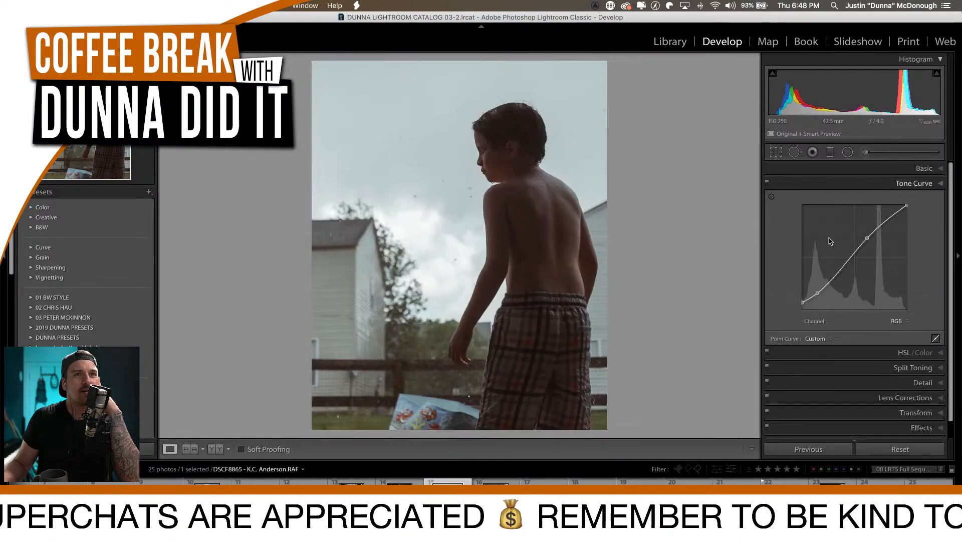
{"action": "left_click_drag", "start_coordinate": [802, 303], "coordinate": [819, 295]}
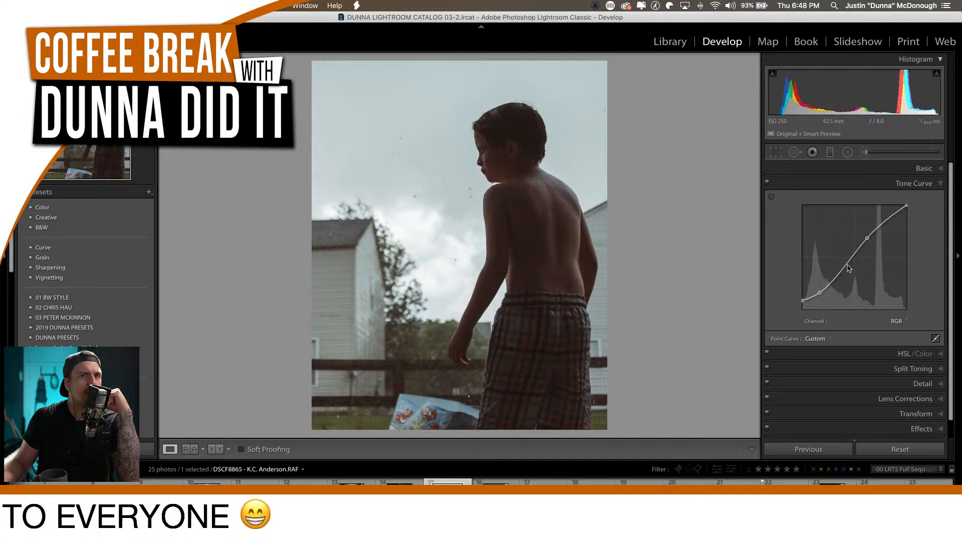
{"action": "left_click_drag", "start_coordinate": [868, 242], "coordinate": [863, 237]}
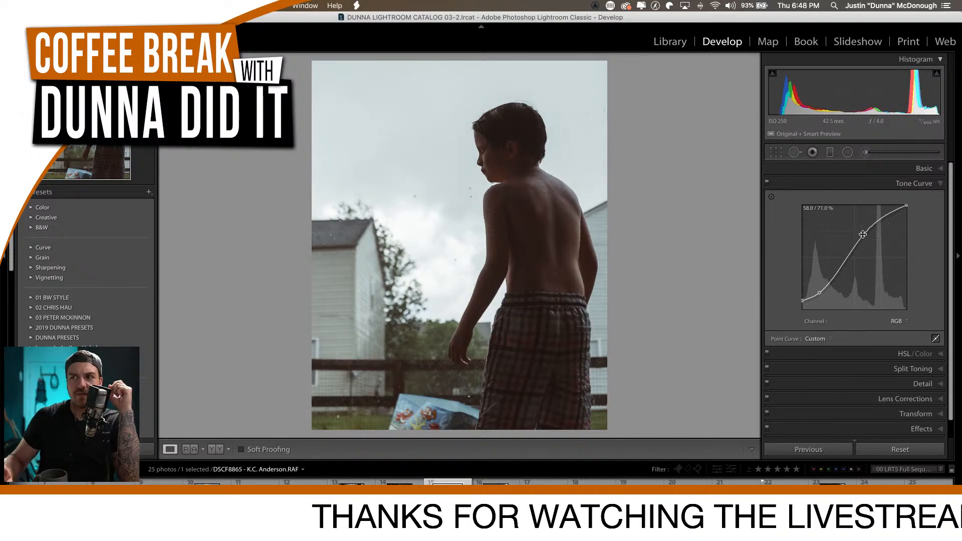
Compare the unedited and edited versions of the photo repeatedly to judge the overall grade.
{"action": "key", "text": "backslash"}
{"action": "key", "text": "backslash"}
{"action": "key", "text": "backslash"}
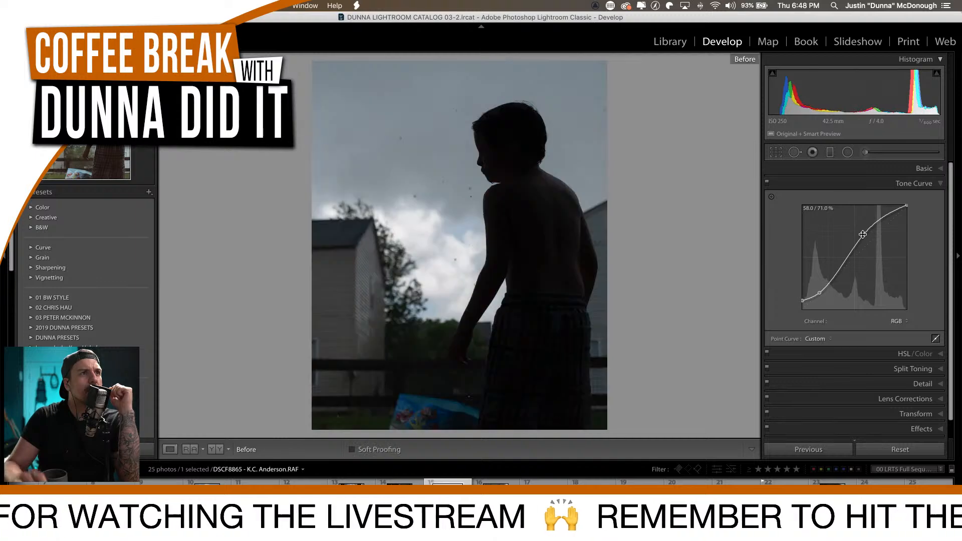
{"action": "key", "text": "backslash"}
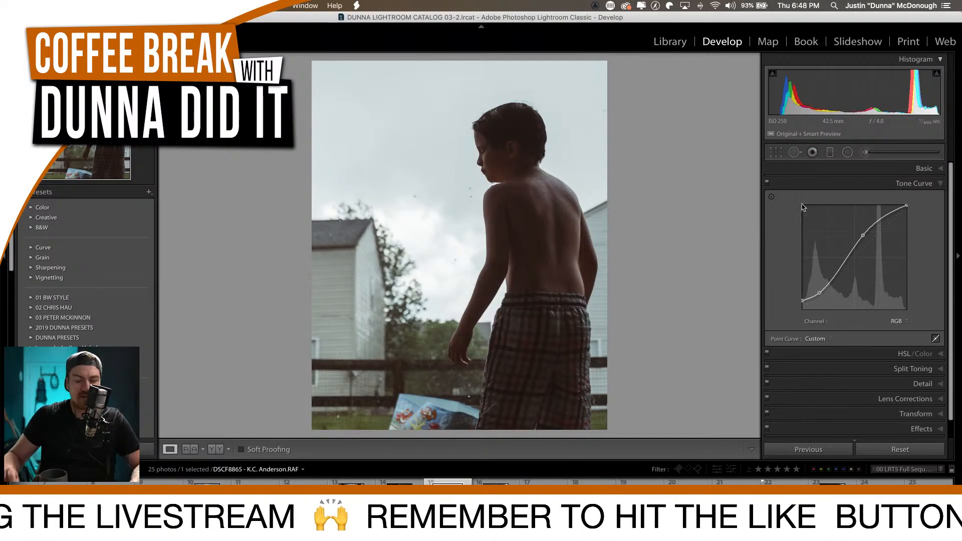
{"action": "key", "text": "backslash"}
{"action": "key", "text": "backslash"}
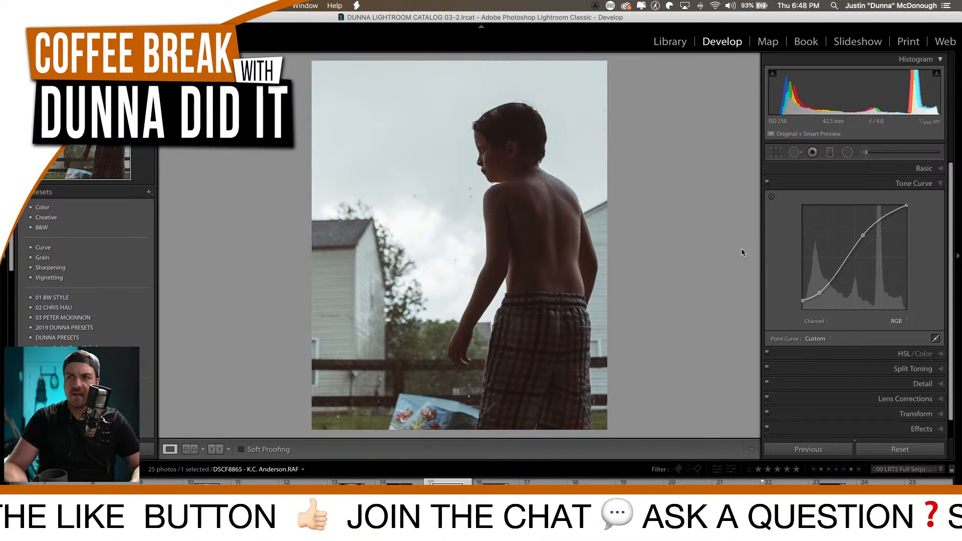
{"action": "key", "text": "backslash"}
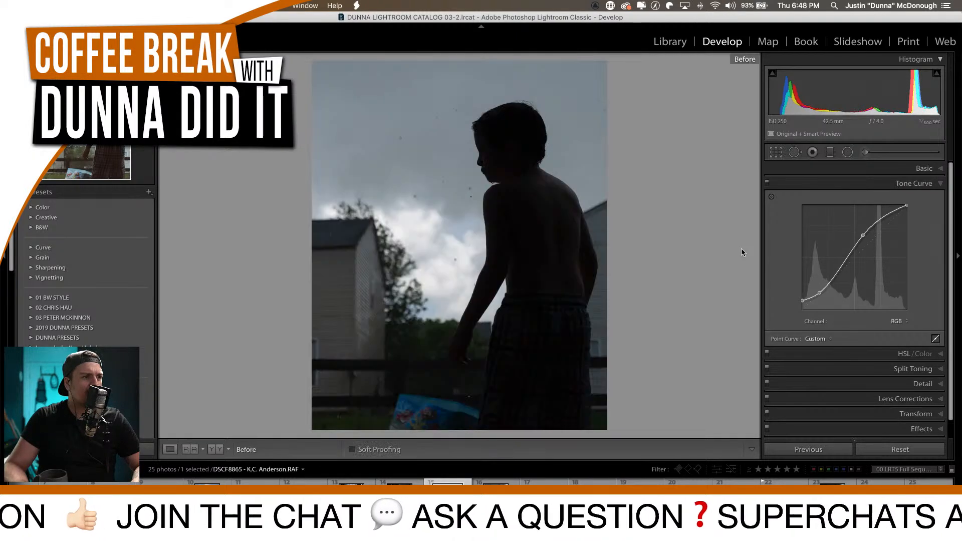
{"action": "key", "text": "backslash"}
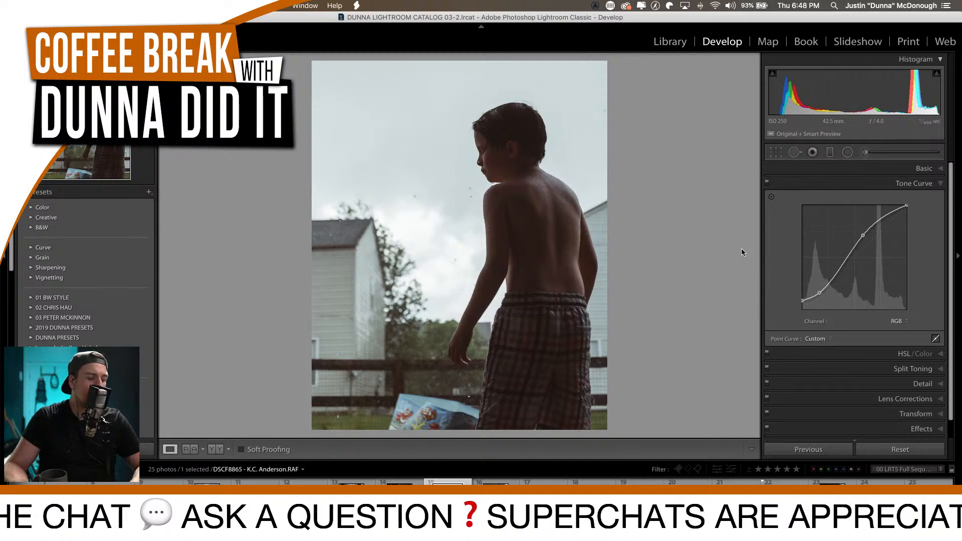
{"action": "key", "text": "p"}
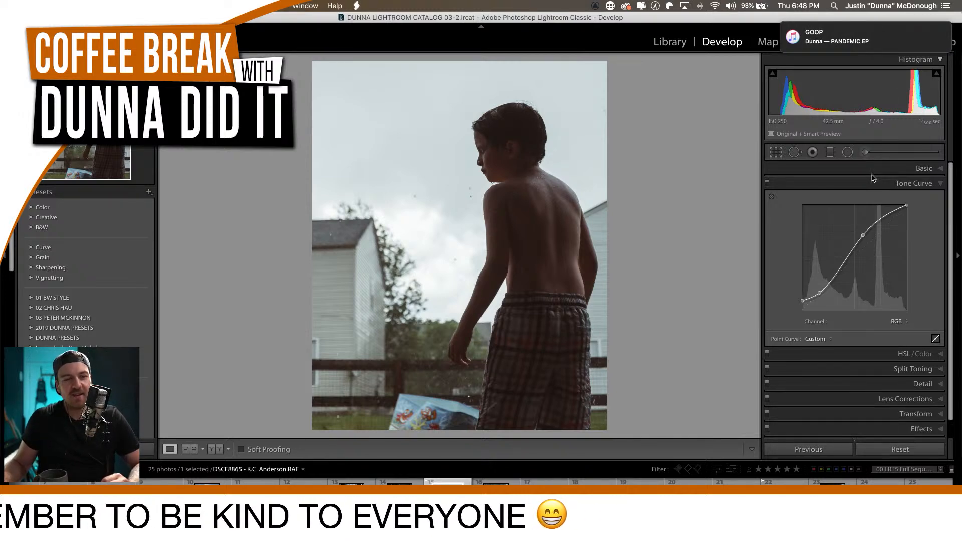
Try the Black & White treatment with split toning off and on, and restore the Color treatment.
{"action": "left_click", "coordinate": [845, 185]}
{"action": "left_click", "coordinate": [847, 169]}
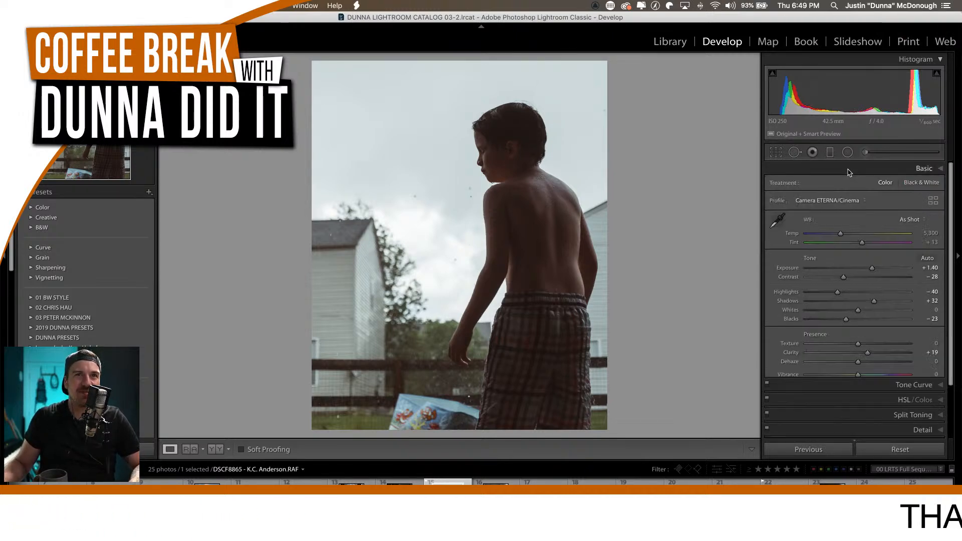
{"action": "left_click", "coordinate": [913, 185]}
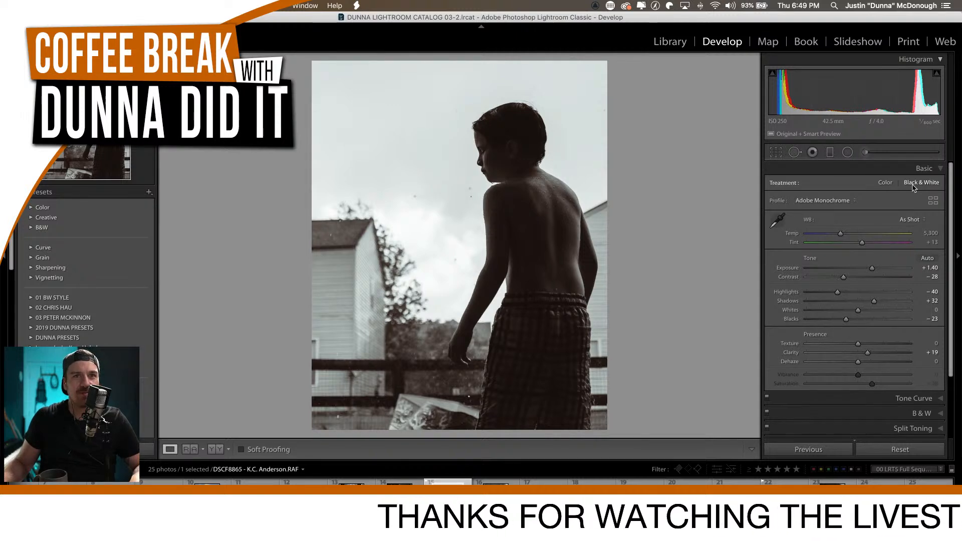
{"action": "left_click", "coordinate": [766, 429]}
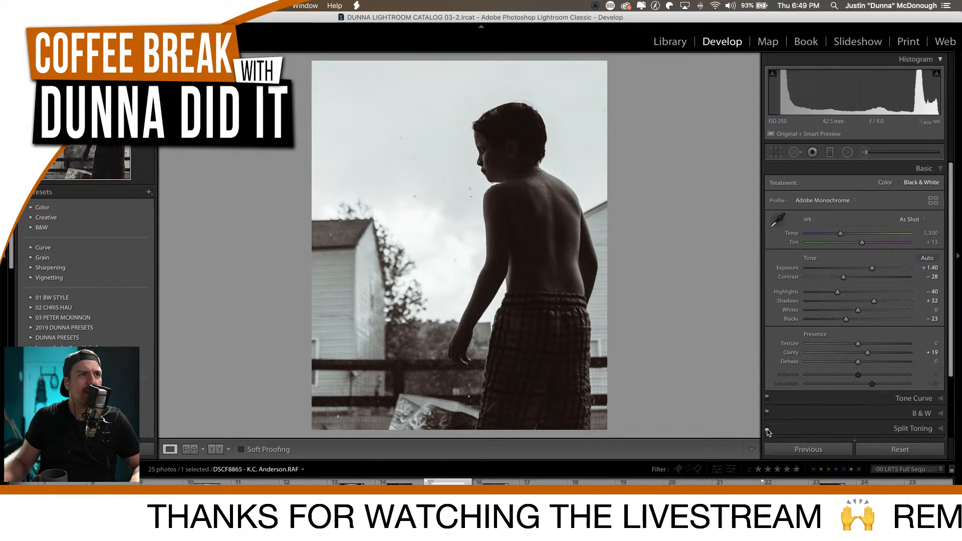
{"action": "left_click", "coordinate": [767, 430]}
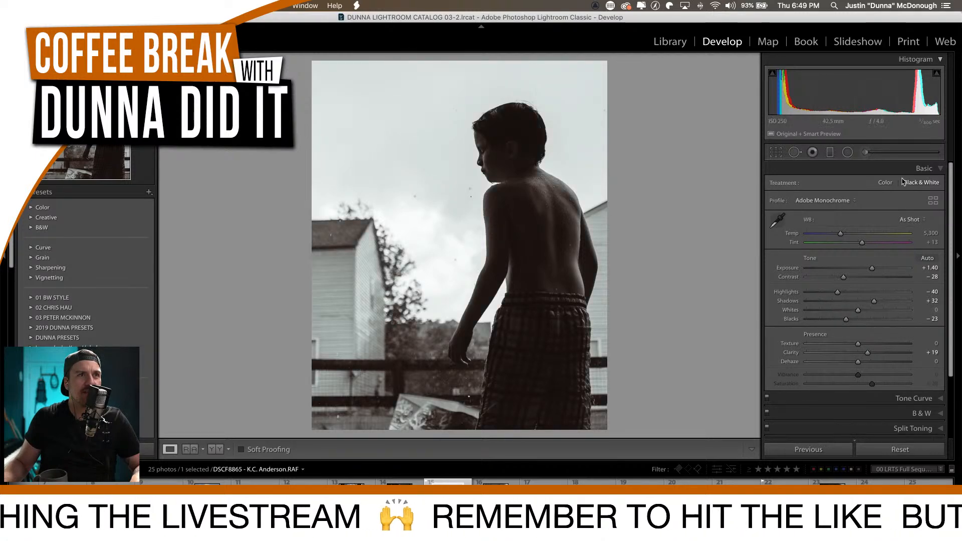
{"action": "left_click", "coordinate": [884, 184]}
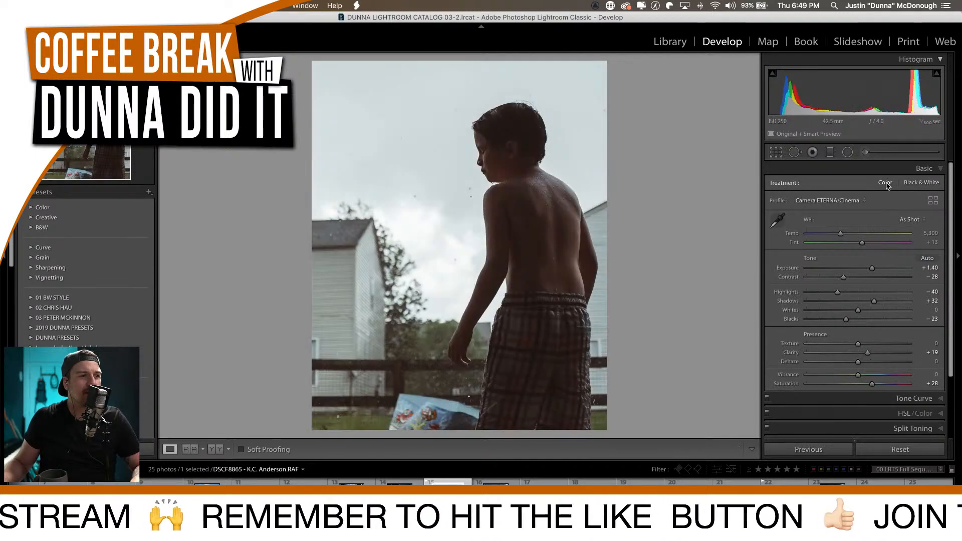
Create a virtual copy of the color-graded photo.
{"action": "right_click", "coordinate": [440, 233]}
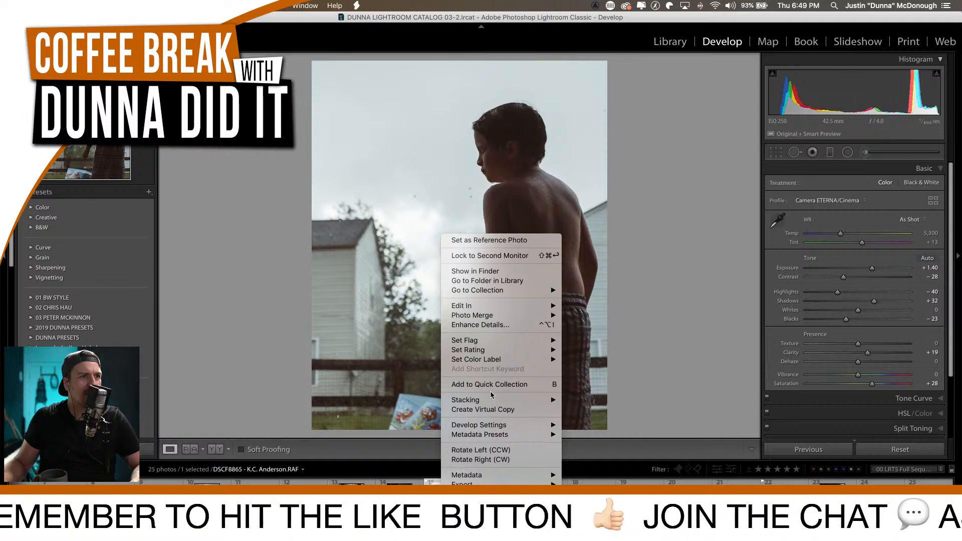
{"action": "left_click", "coordinate": [499, 409]}
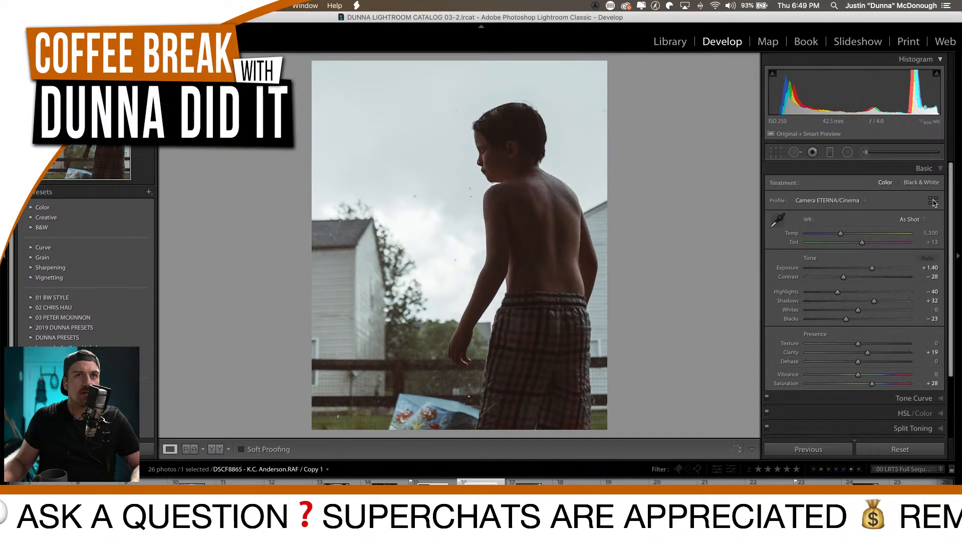
Browse the Camera Matching profiles for a monochrome look, and switch the virtual copy to the Black & White treatment.
{"action": "left_click", "coordinate": [849, 203]}
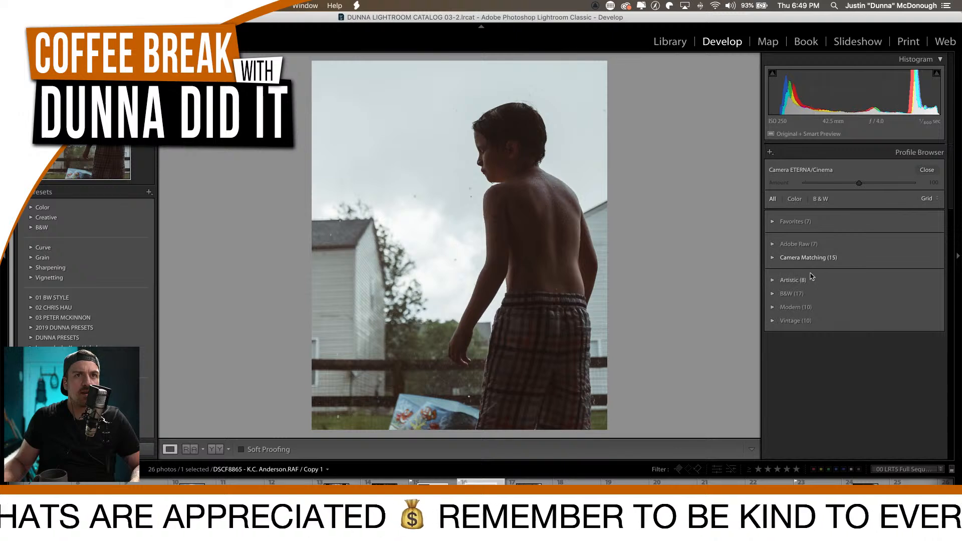
{"action": "left_click", "coordinate": [807, 258]}
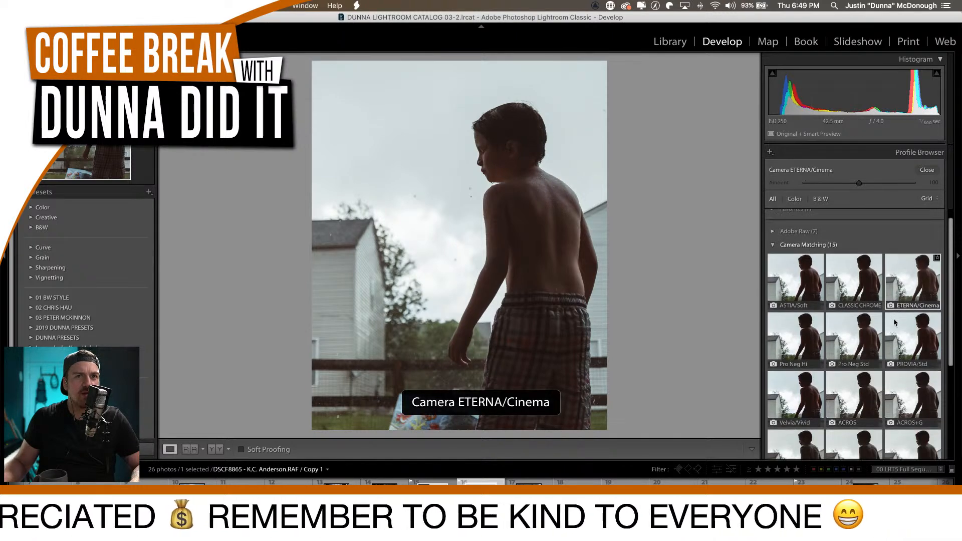
{"action": "scroll", "coordinate": [896, 318], "scroll_direction": "down", "scroll_amount": 3}
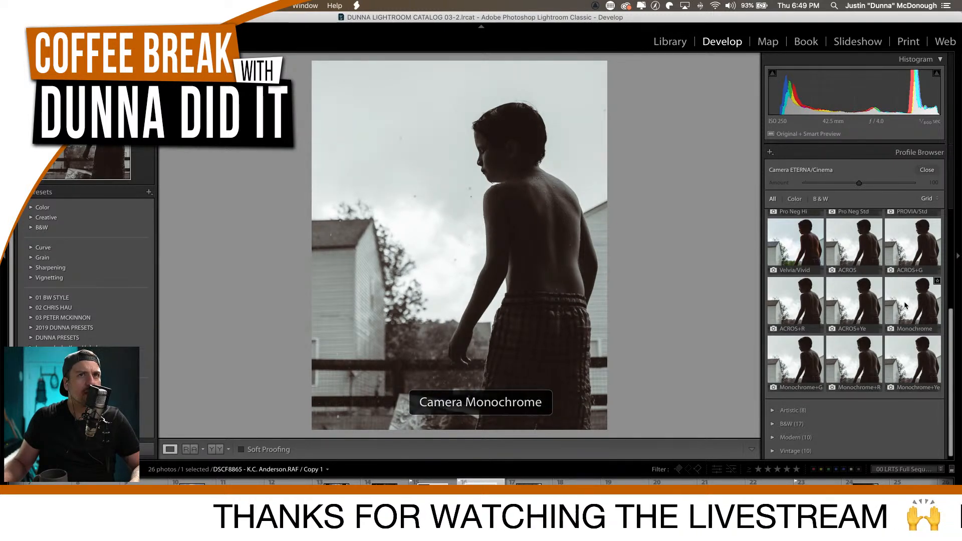
{"action": "left_click", "coordinate": [927, 170]}
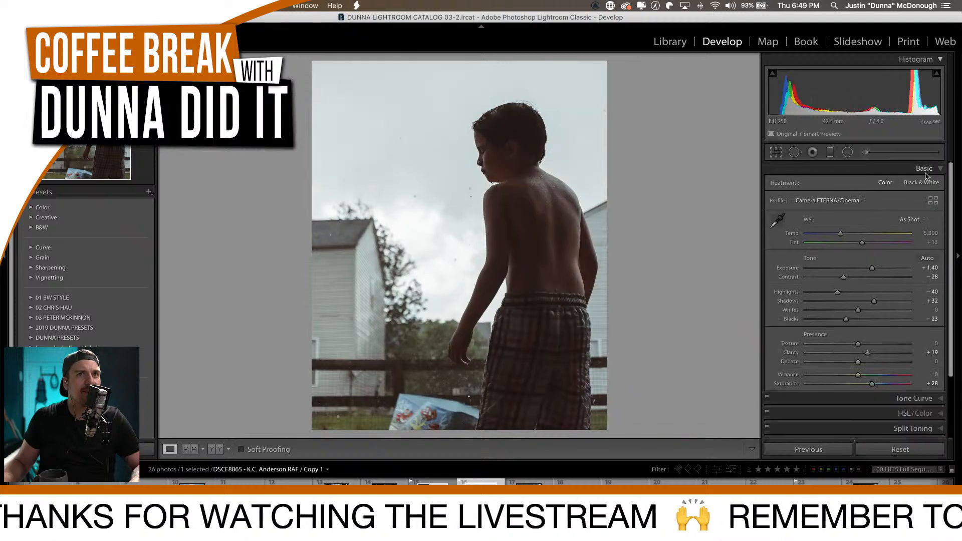
{"action": "left_click", "coordinate": [920, 185]}
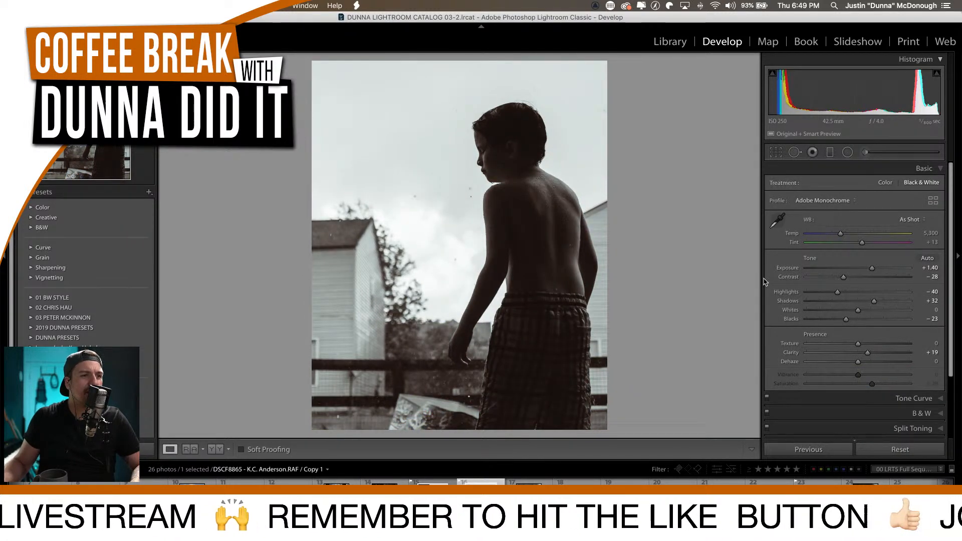
Return to the original color photo and compare its before and after versions.
{"action": "key", "text": "Left"}
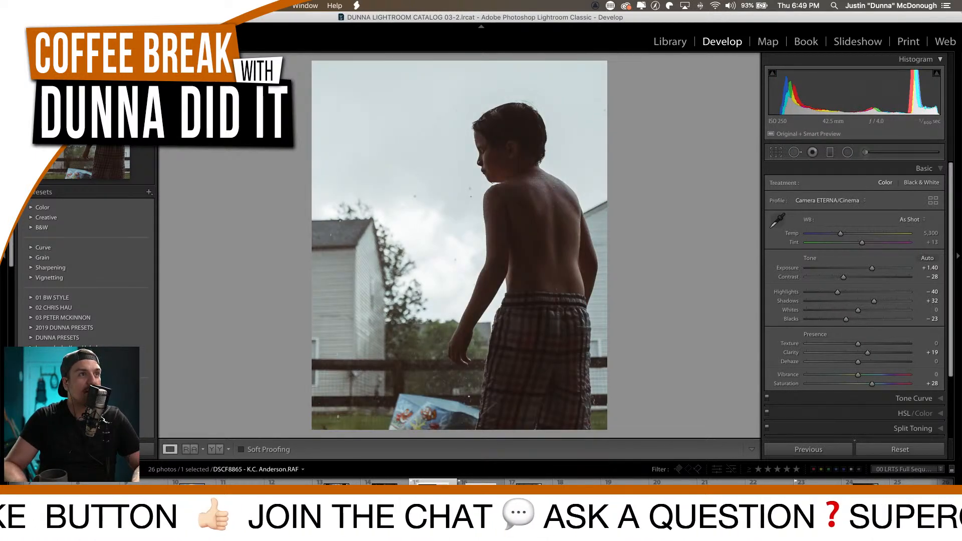
{"action": "key", "text": "backslash"}
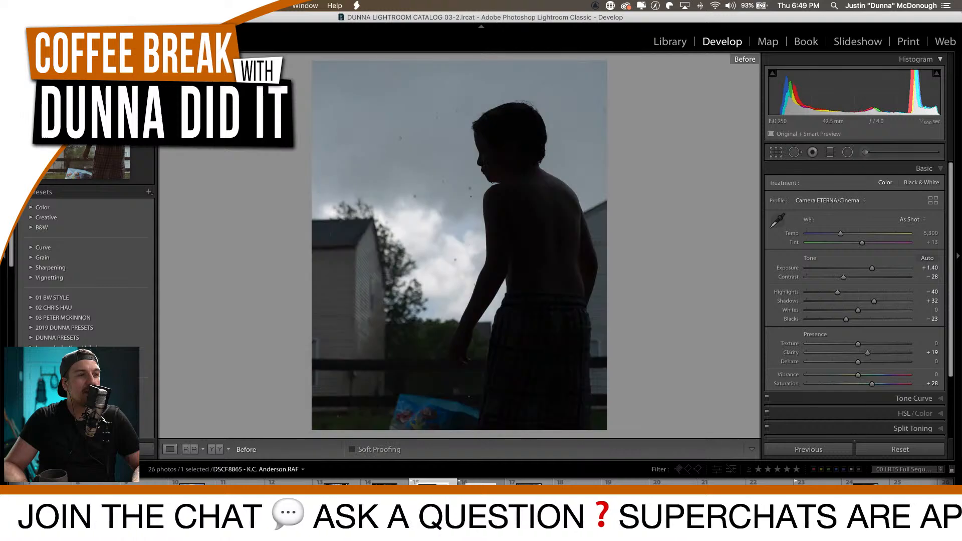
{"action": "key", "text": "backslash"}
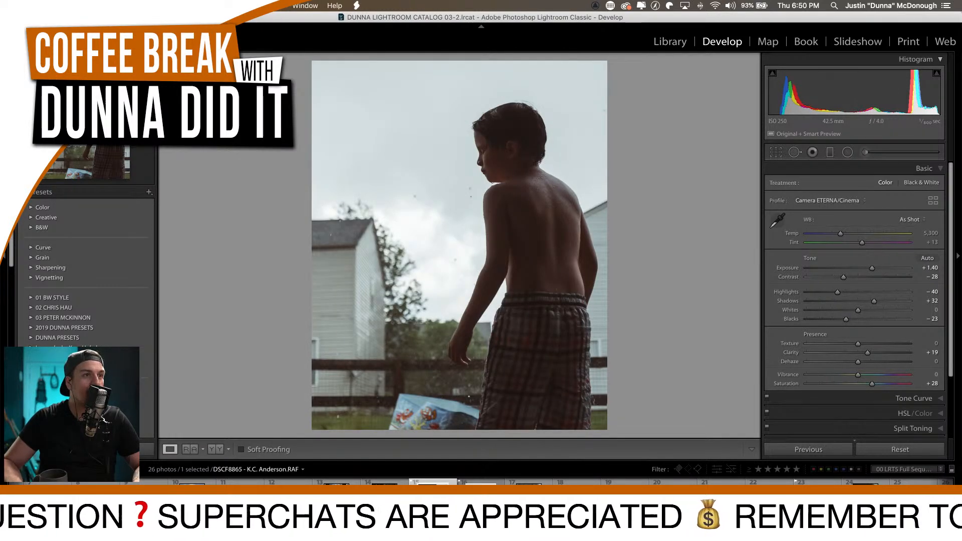
Switch from the color photo to its black-and-white virtual copy.
{"action": "key", "text": "super+apostrophe"}
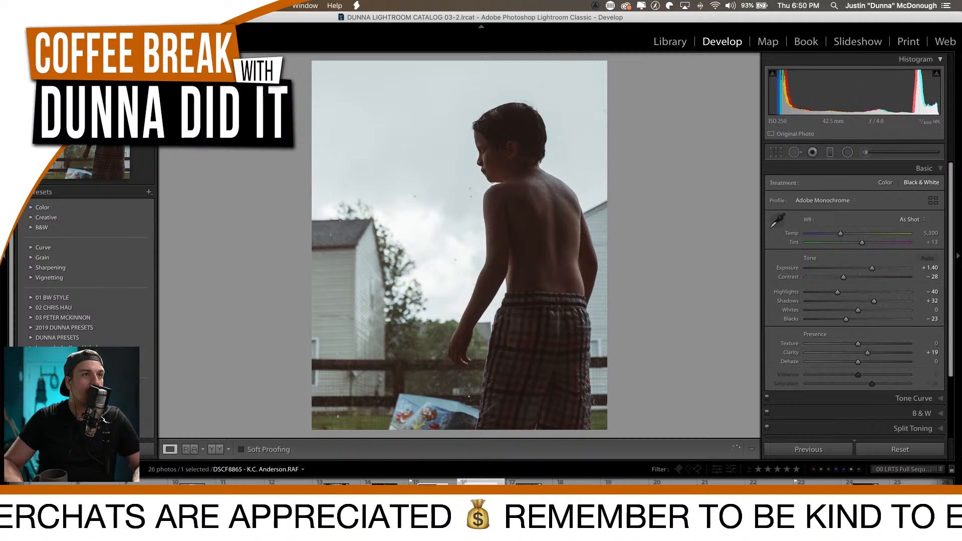
{"action": "key", "text": "v"}
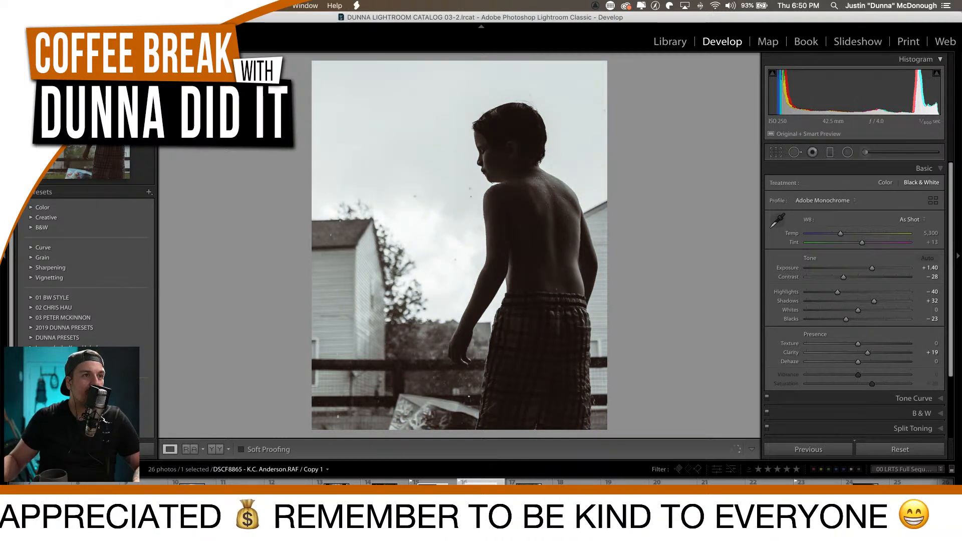
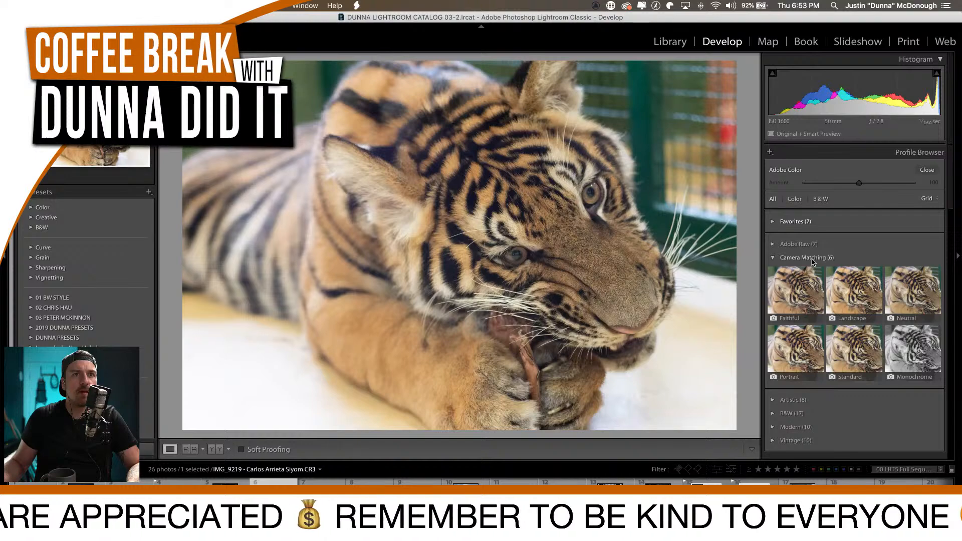
Apply the Camera Standard profile from the Camera Matching group to the tiger photo IMG_9219 and raise its contrast.
{"action": "left_click", "coordinate": [807, 286]}
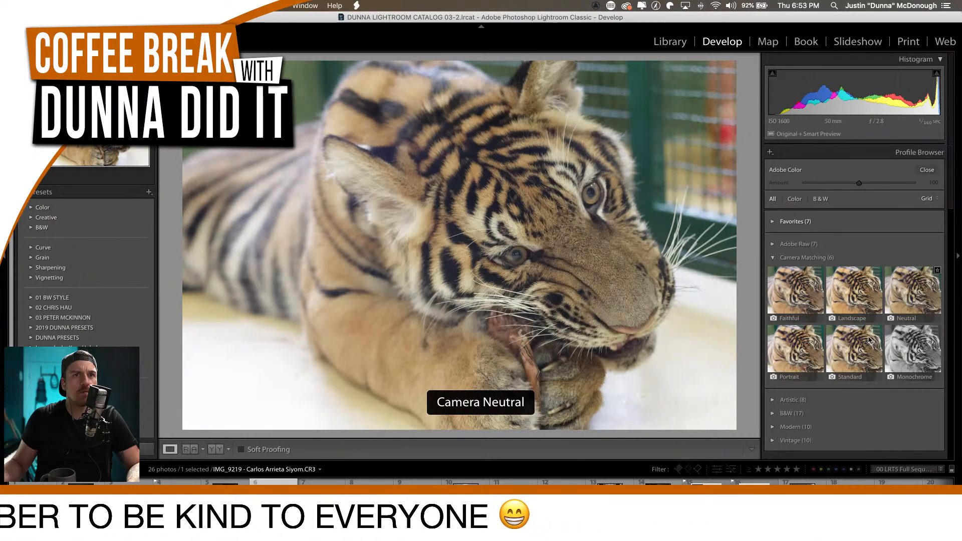
{"action": "left_click", "coordinate": [855, 360]}
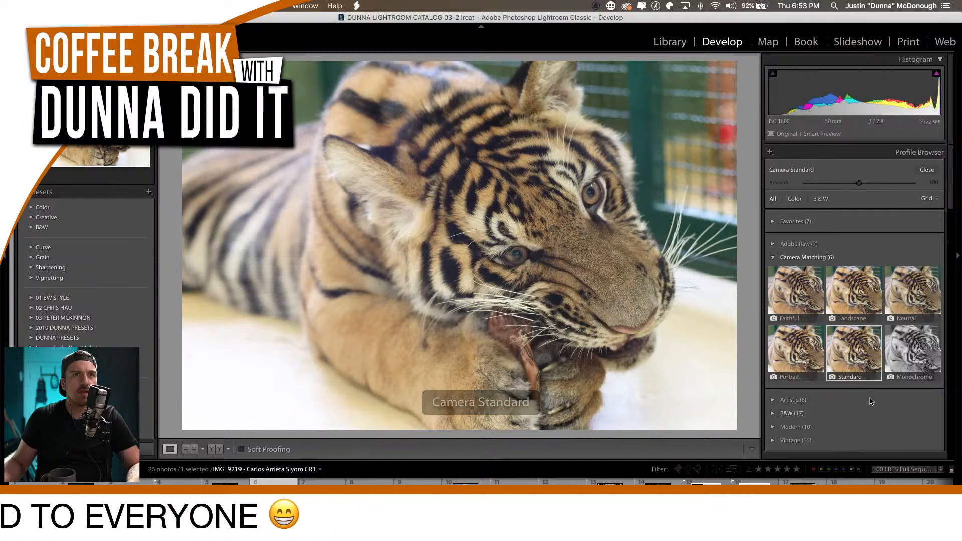
{"action": "left_click", "coordinate": [829, 258]}
{"action": "left_click", "coordinate": [926, 170]}
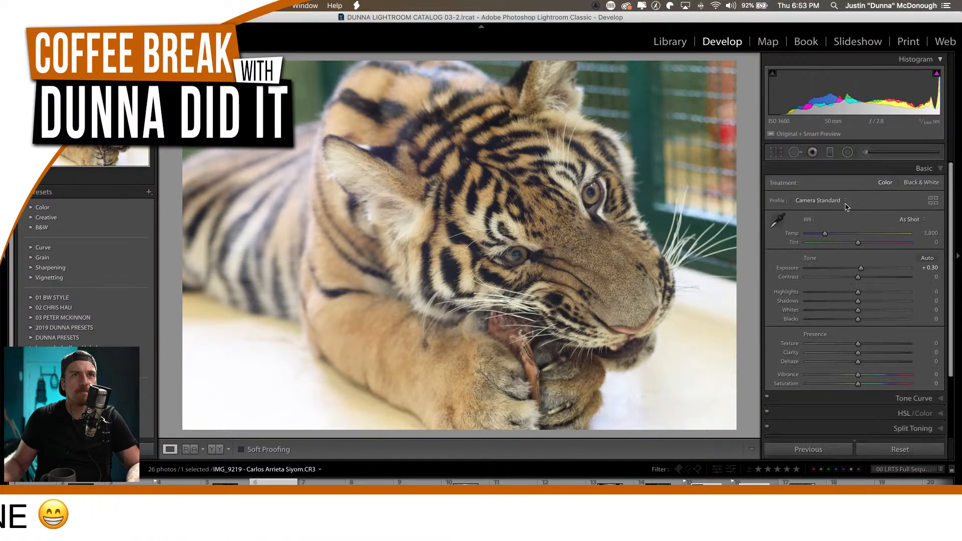
{"action": "left_click_drag", "start_coordinate": [861, 280], "coordinate": [888, 279]}
Shape the tiger photo's RGB point curve with a lifted black point, darker shadows and slightly raised midtones.
{"action": "left_click", "coordinate": [886, 398]}
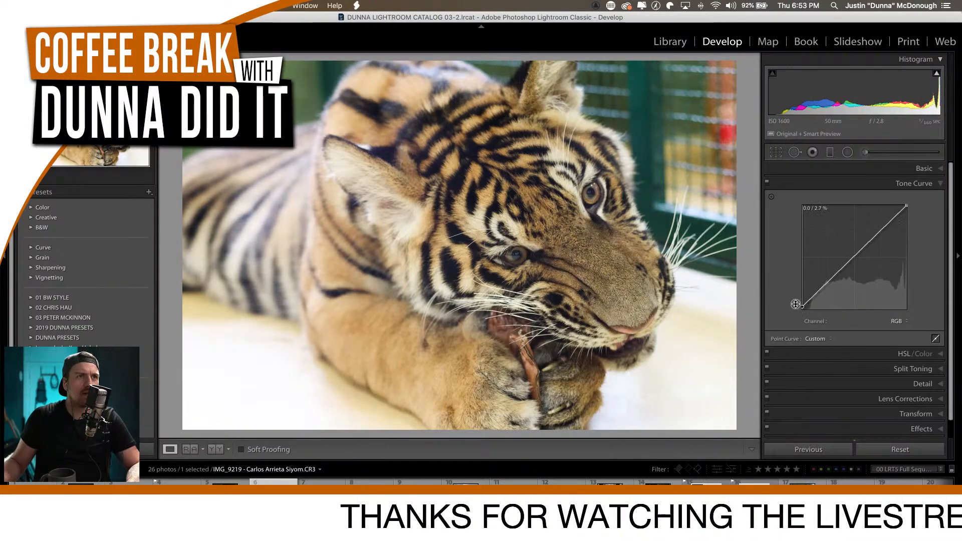
{"action": "left_click_drag", "start_coordinate": [816, 290], "coordinate": [816, 297]}
{"action": "left_click_drag", "start_coordinate": [853, 259], "coordinate": [851, 257]}
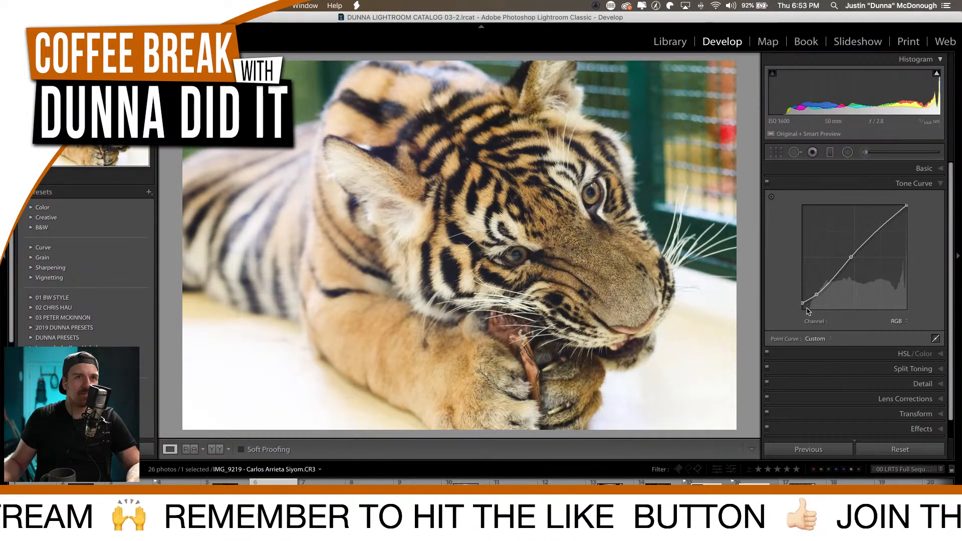
{"action": "left_click_drag", "start_coordinate": [803, 305], "coordinate": [821, 296]}
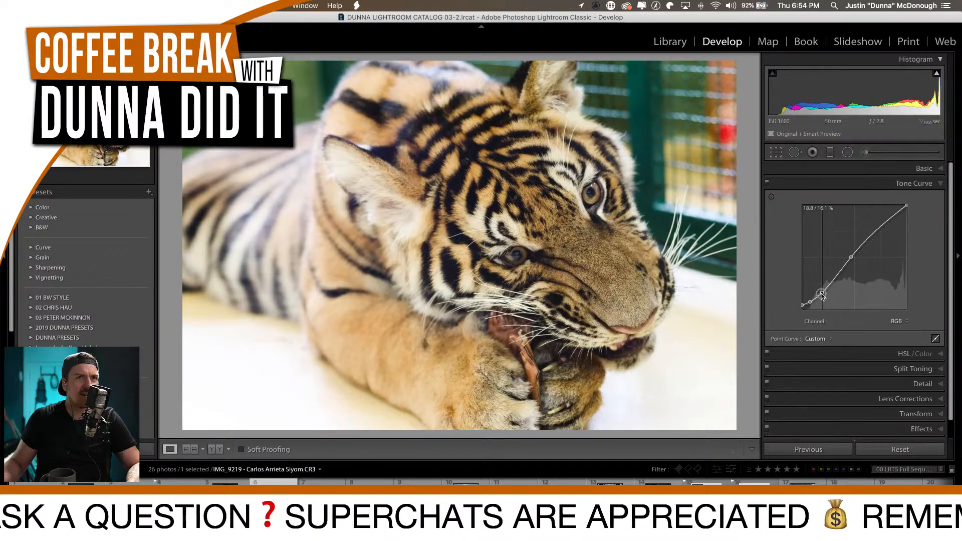
{"action": "left_click", "coordinate": [809, 184]}
Calibrate the primaries by setting the Blue Primary hue to -16 and the Red Primary hue to +5.
{"action": "left_click", "coordinate": [884, 289]}
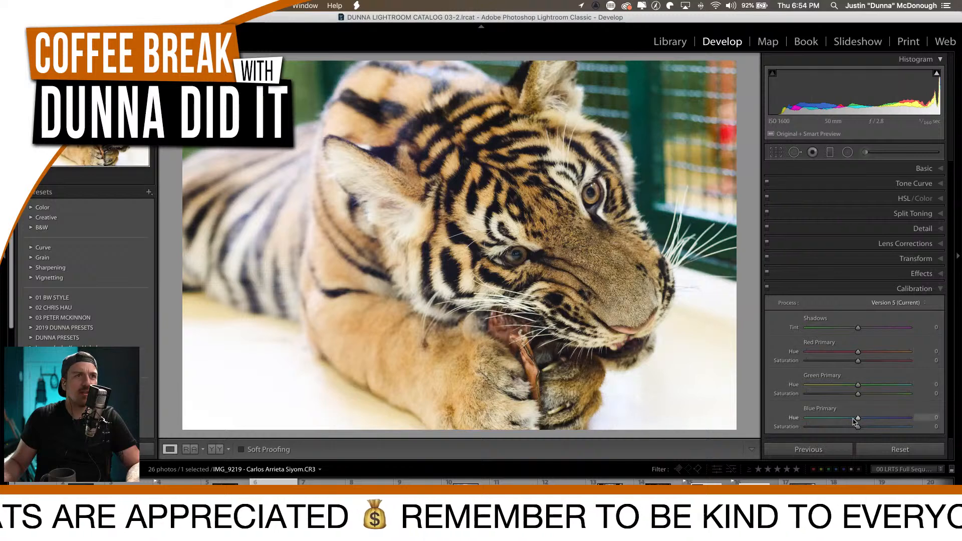
{"action": "left_click_drag", "start_coordinate": [856, 419], "coordinate": [849, 418]}
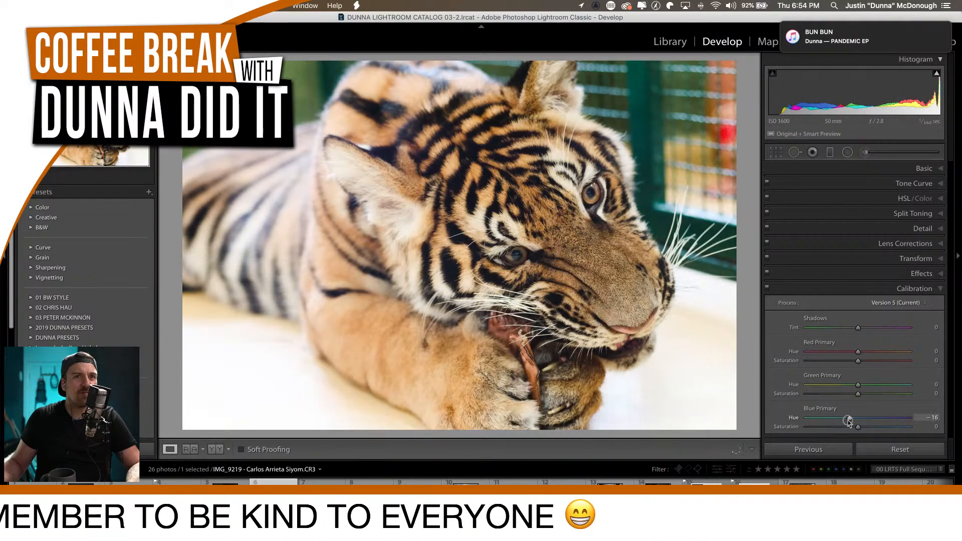
{"action": "left_click_drag", "start_coordinate": [858, 353], "coordinate": [861, 354]}
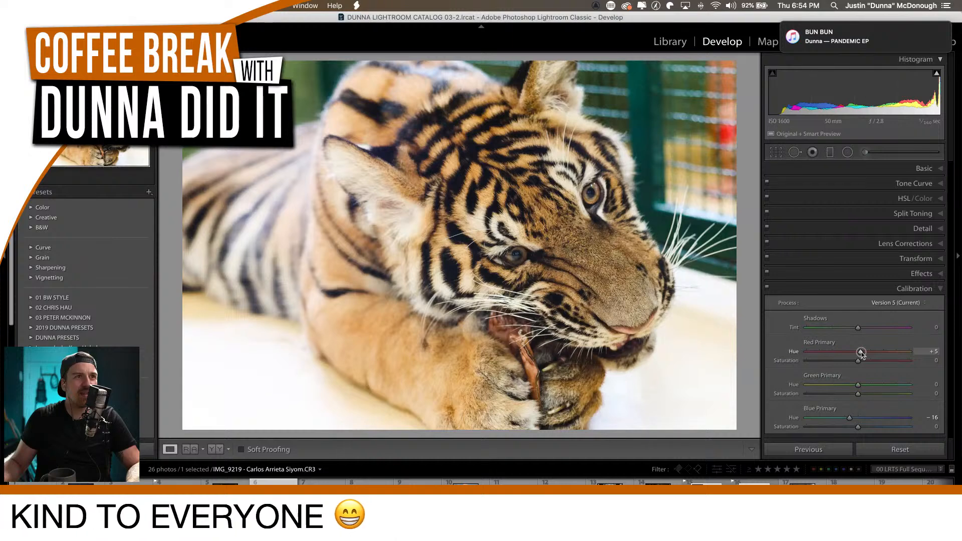
{"action": "left_click", "coordinate": [885, 288]}
Set the HSL saturation of the reds to -59 and the yellows to +18.
{"action": "left_click", "coordinate": [872, 202]}
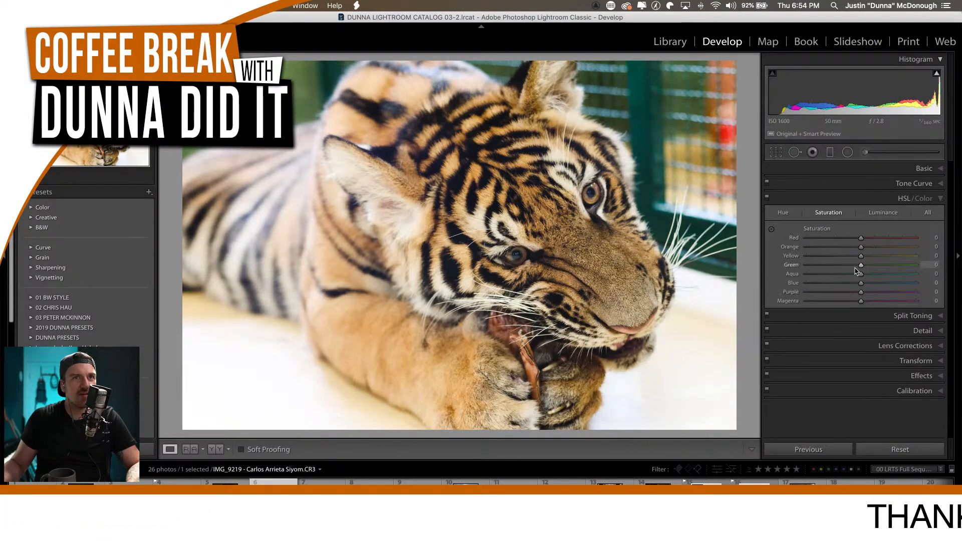
{"action": "left_click", "coordinate": [783, 213]}
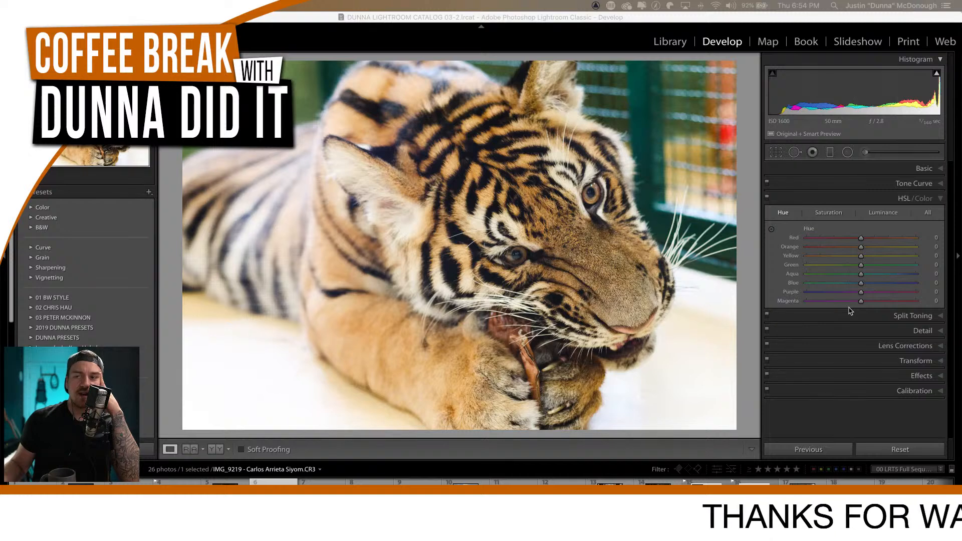
{"action": "left_click", "coordinate": [829, 213]}
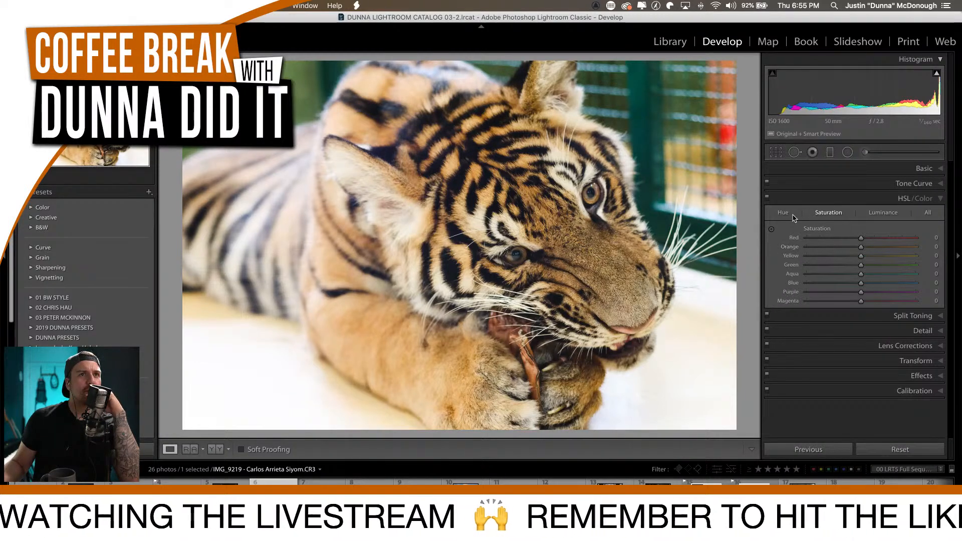
{"action": "left_click_drag", "start_coordinate": [860, 237], "coordinate": [873, 260]}
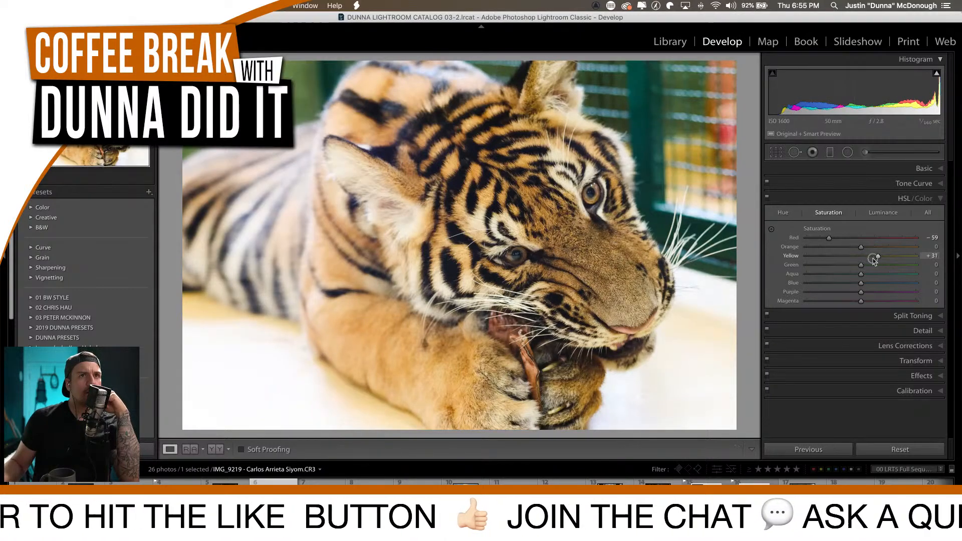
Shift the HSL hue of the yellows to -19.
{"action": "left_click", "coordinate": [774, 212]}
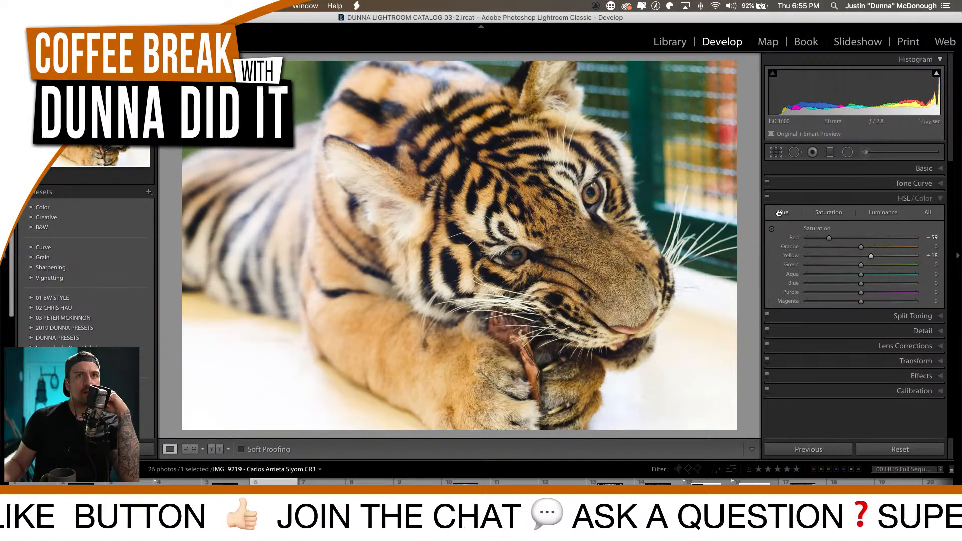
{"action": "left_click_drag", "start_coordinate": [860, 258], "coordinate": [855, 260]}
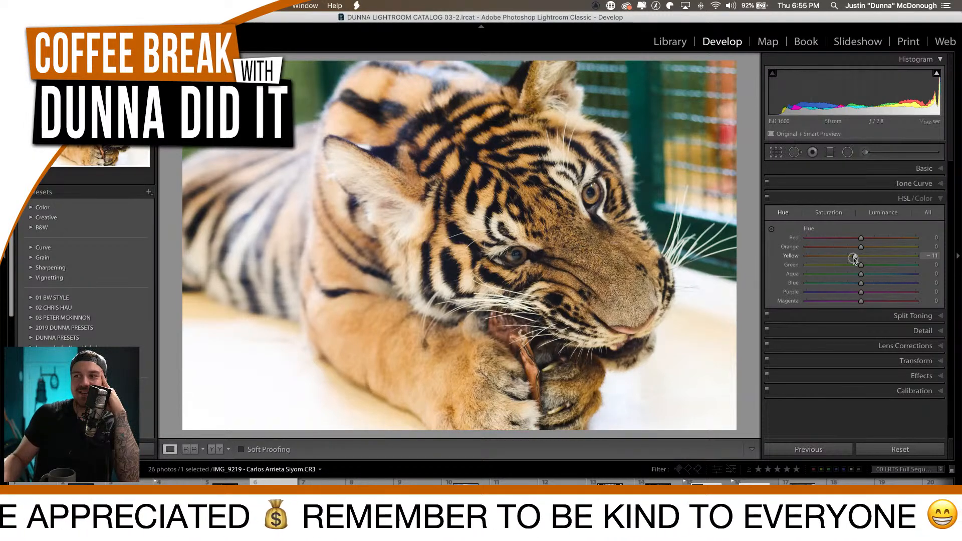
{"action": "left_click_drag", "start_coordinate": [854, 259], "coordinate": [854, 261]}
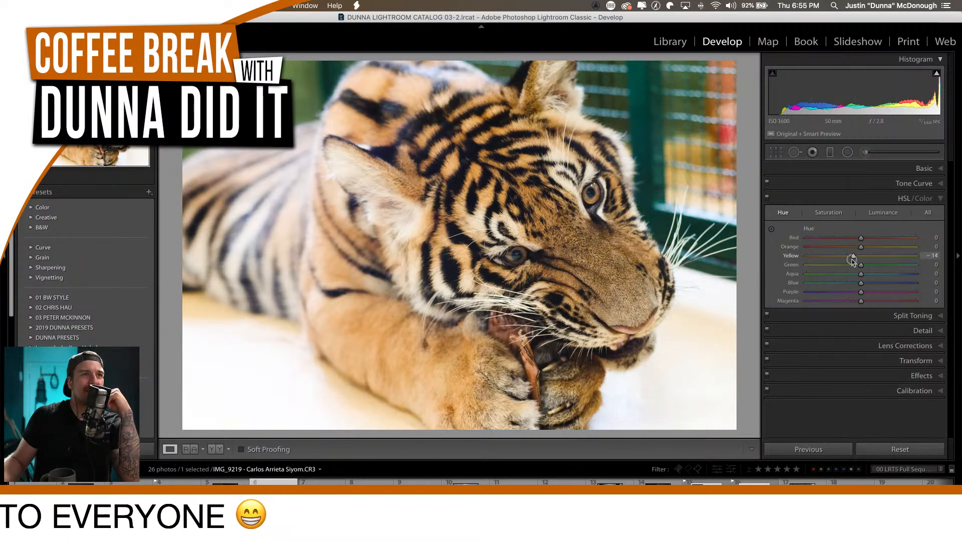
{"action": "left_click_drag", "start_coordinate": [848, 260], "coordinate": [850, 261]}
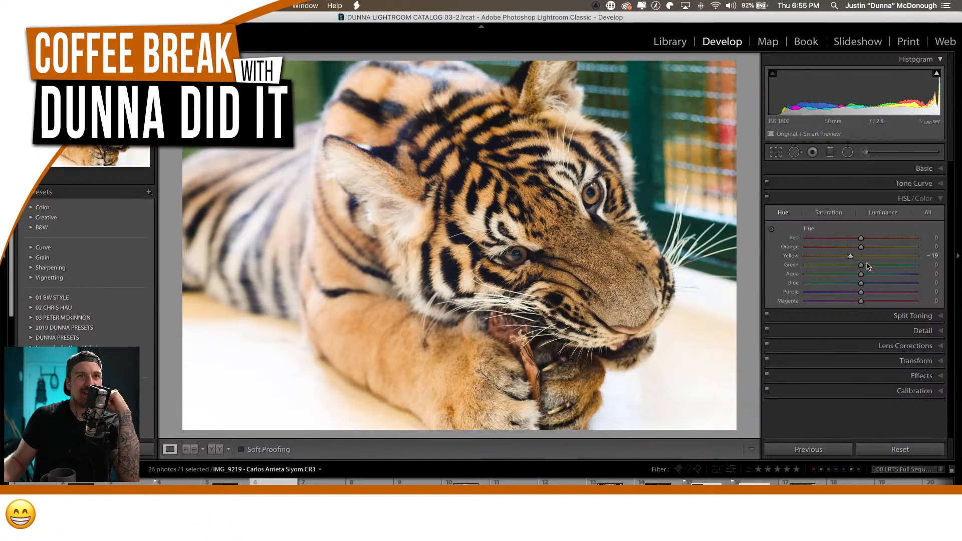
Reduce HSL saturation to -51 for green, -48 for aqua, -48 for blue, -51 for purple and -53 for magenta.
{"action": "left_click", "coordinate": [816, 211]}
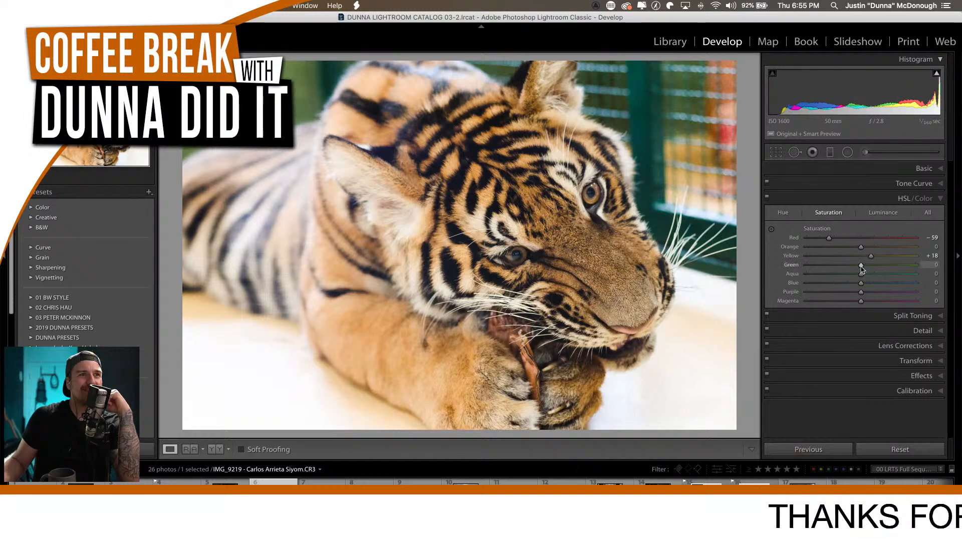
{"action": "left_click_drag", "start_coordinate": [861, 266], "coordinate": [833, 265]}
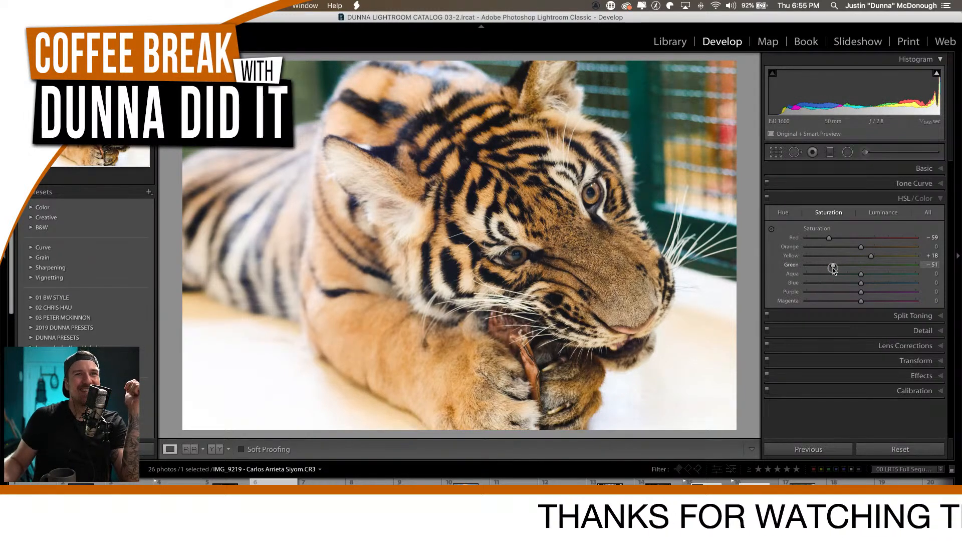
{"action": "left_click_drag", "start_coordinate": [860, 274], "coordinate": [844, 274]}
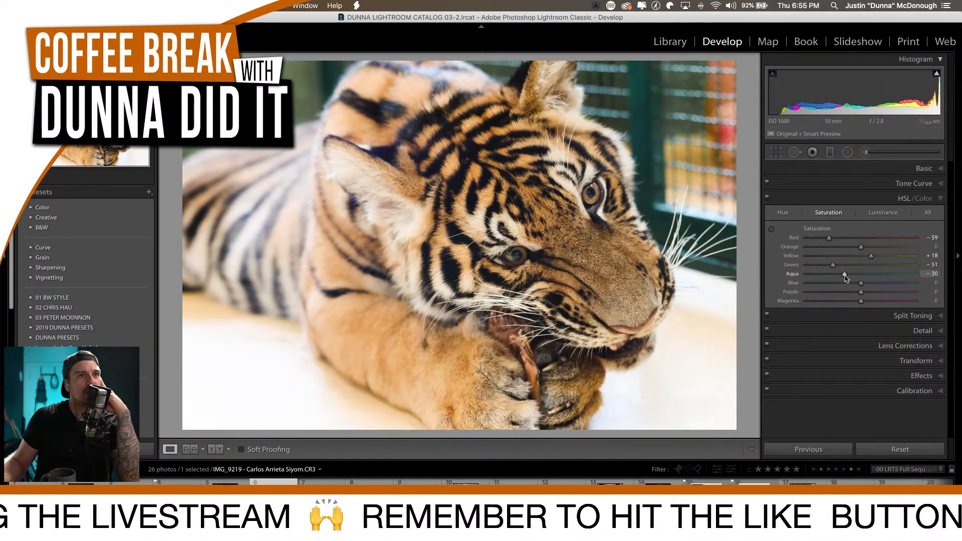
{"action": "left_click_drag", "start_coordinate": [845, 275], "coordinate": [816, 281]}
{"action": "left_click_drag", "start_coordinate": [897, 274], "coordinate": [879, 274]}
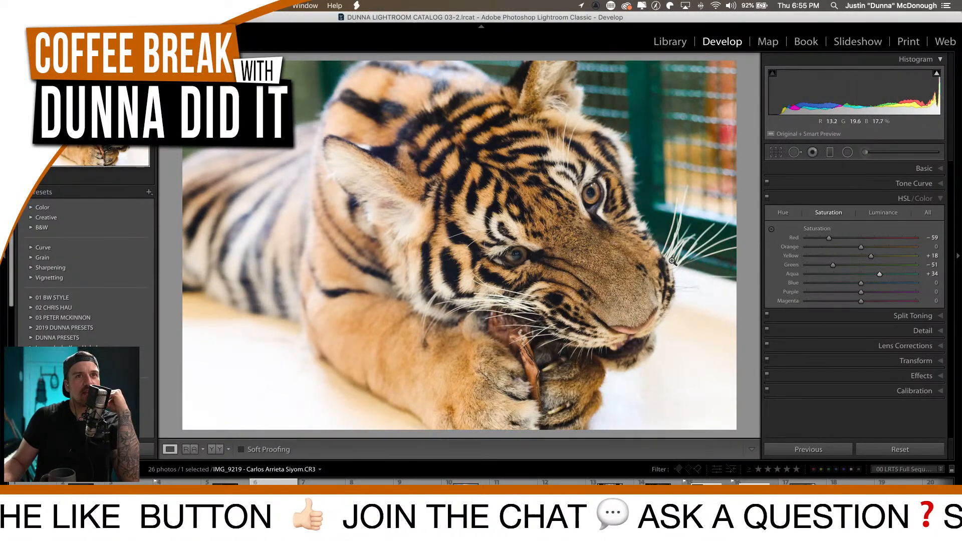
{"action": "left_click_drag", "start_coordinate": [879, 275], "coordinate": [835, 279]}
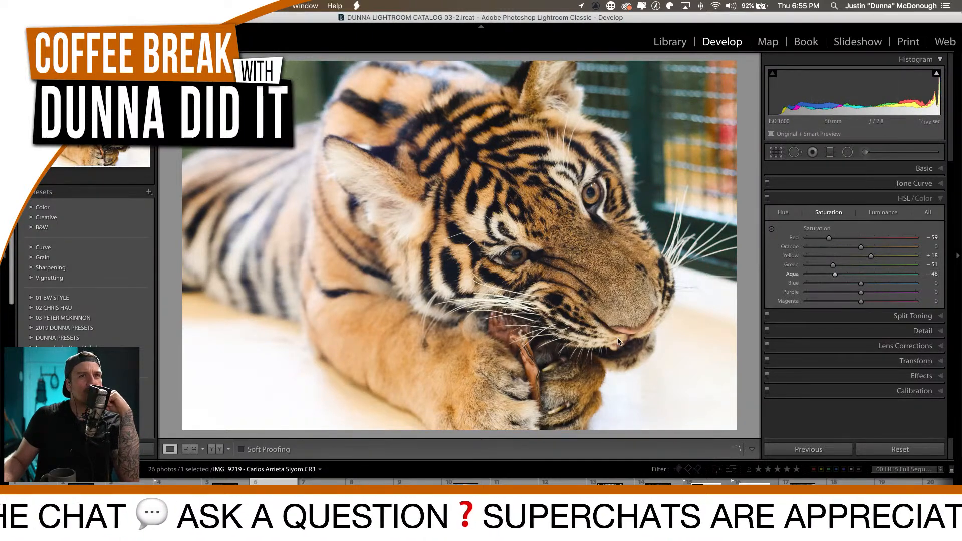
{"action": "left_click_drag", "start_coordinate": [861, 283], "coordinate": [832, 303]}
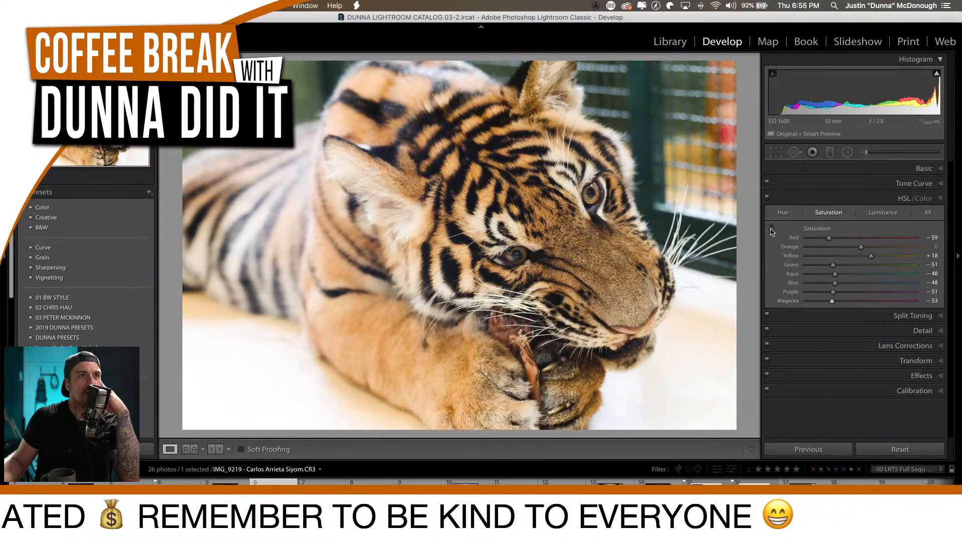
Raise the HSL saturation of the oranges to +17 and the yellows to +24.
{"action": "key", "text": "super+alt+shift+s"}
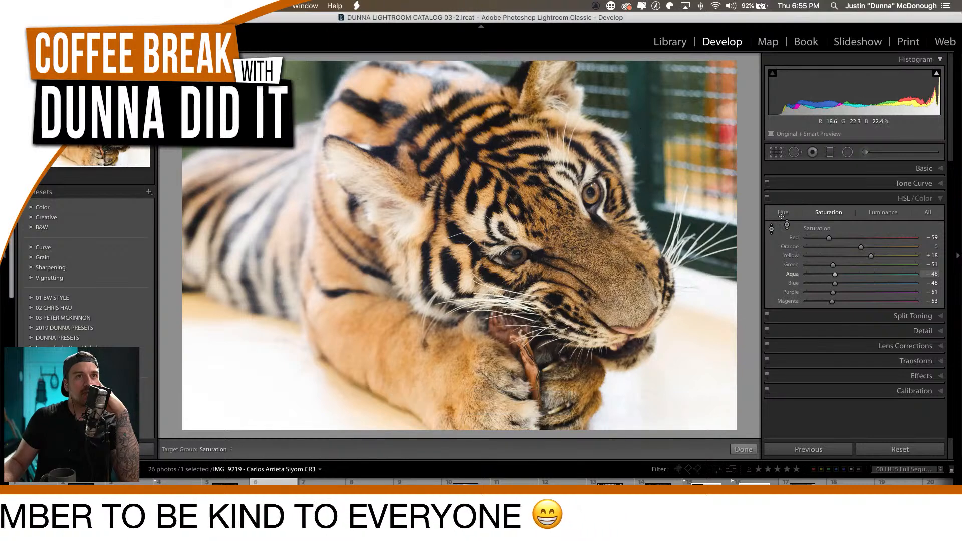
{"action": "left_click", "coordinate": [771, 230]}
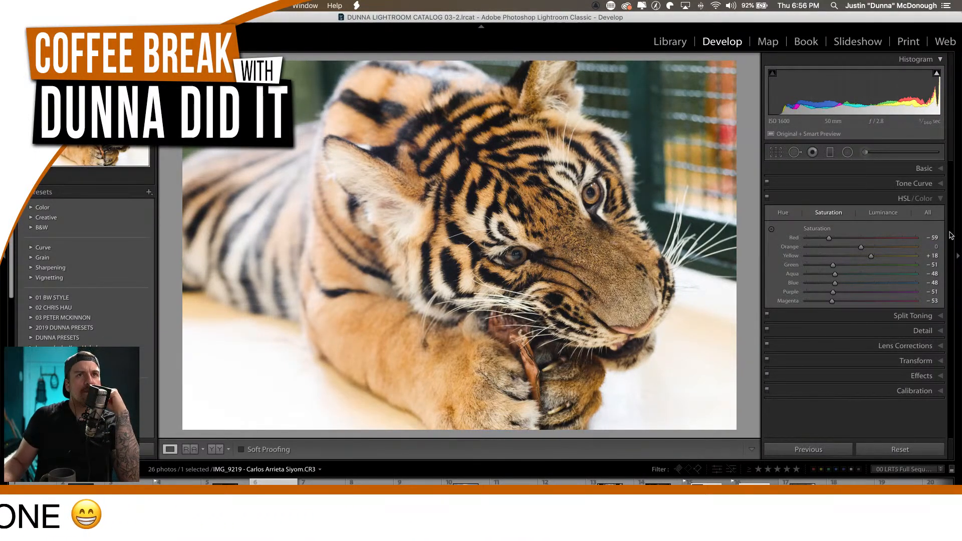
{"action": "left_click_drag", "start_coordinate": [860, 247], "coordinate": [870, 248]}
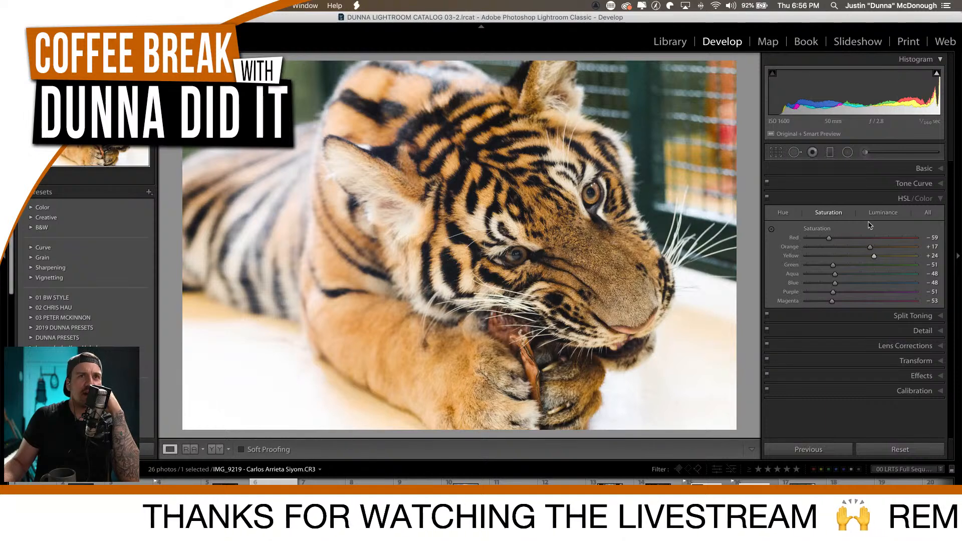
Delete the added points from the RGB point curve and return its black point to the origin for a linear curve.
{"action": "left_click", "coordinate": [870, 201]}
{"action": "left_click", "coordinate": [869, 185]}
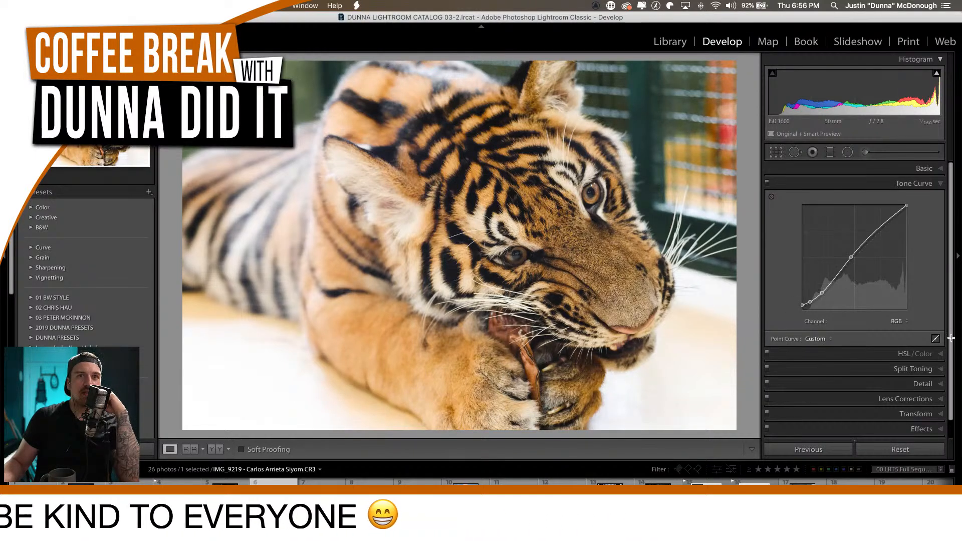
{"action": "double_click", "coordinate": [811, 302]}
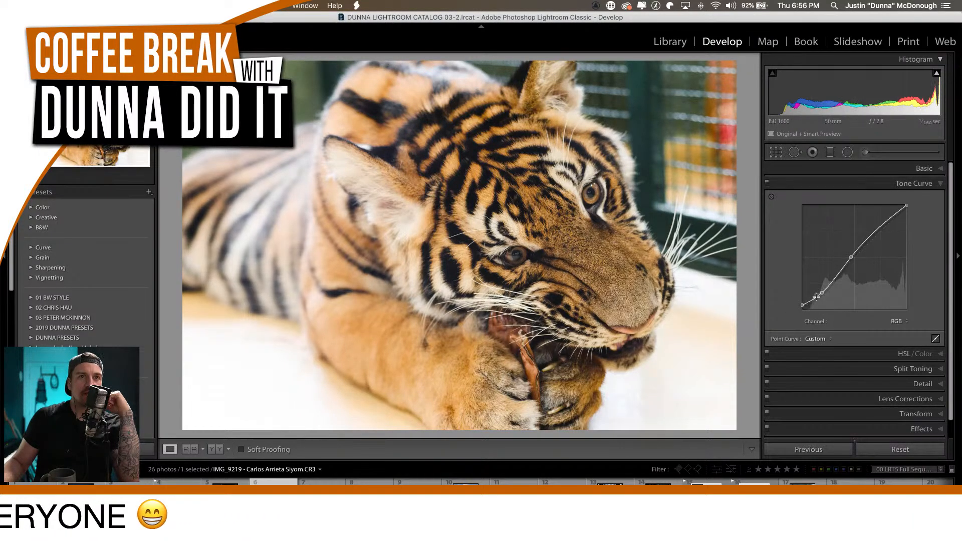
{"action": "double_click", "coordinate": [822, 292]}
{"action": "double_click", "coordinate": [850, 256]}
{"action": "left_click_drag", "start_coordinate": [801, 305], "coordinate": [801, 311]}
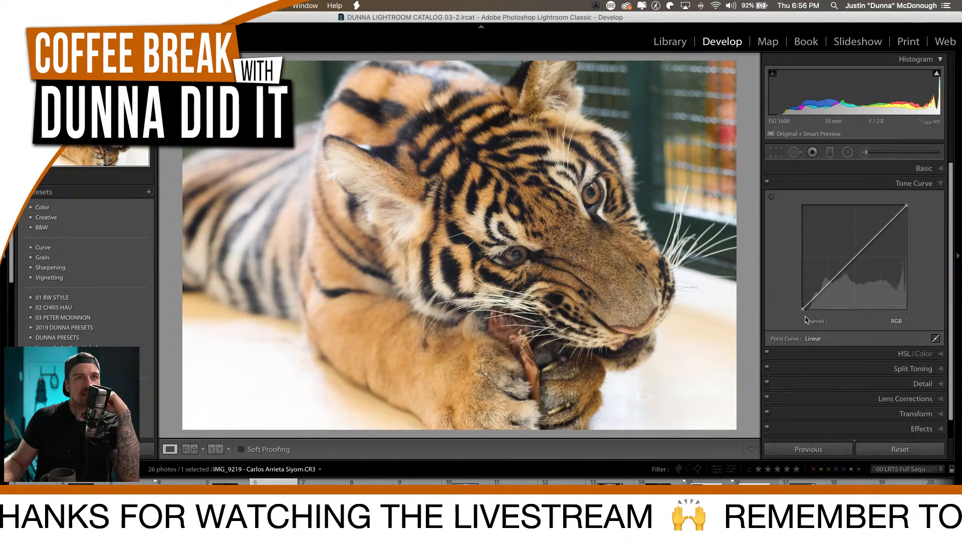
Rebuild the RGB point curve with a lifted black point, shadows at about 14.9/13.7 % and upper midtones at about 62.4/65.1 %.
{"action": "left_click_drag", "start_coordinate": [802, 309], "coordinate": [817, 297]}
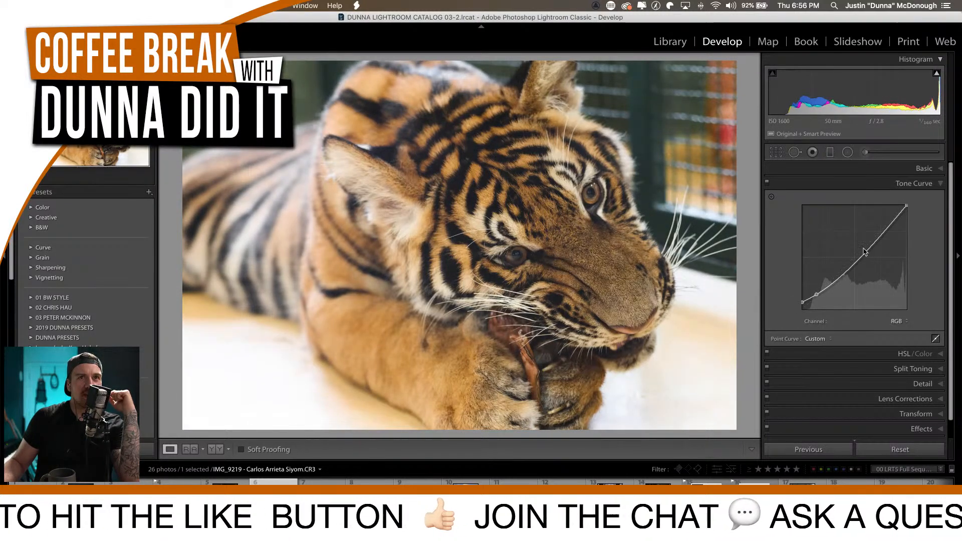
{"action": "left_click_drag", "start_coordinate": [872, 249], "coordinate": [866, 240]}
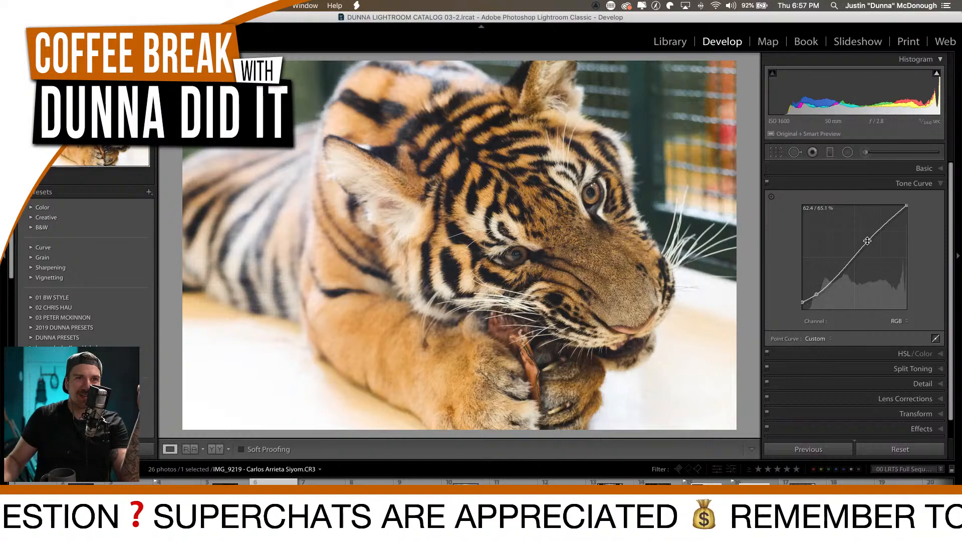
{"action": "left_click_drag", "start_coordinate": [817, 294], "coordinate": [817, 296]}
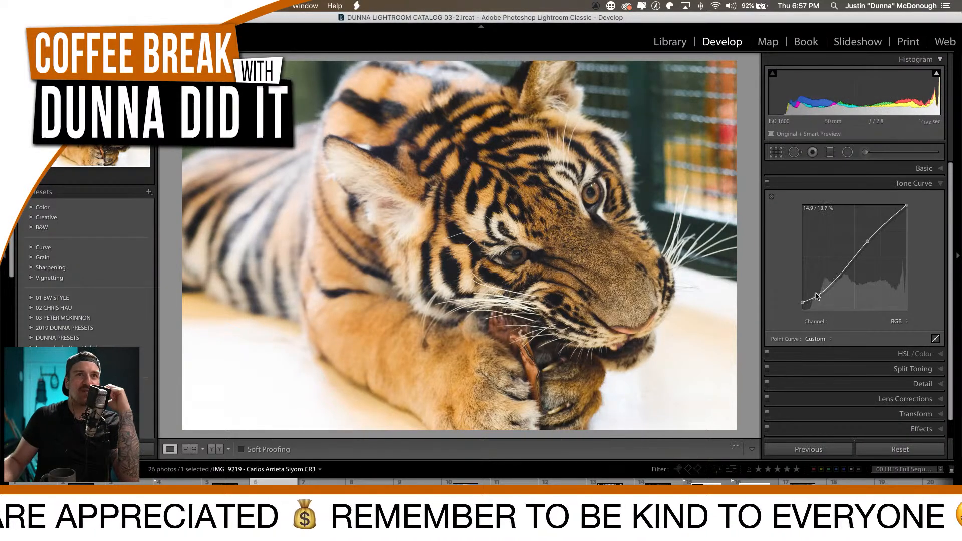
Raise the tiger photo's contrast to +48 and compare the edit with the original.
{"action": "left_click", "coordinate": [836, 182]}
{"action": "left_click", "coordinate": [852, 169]}
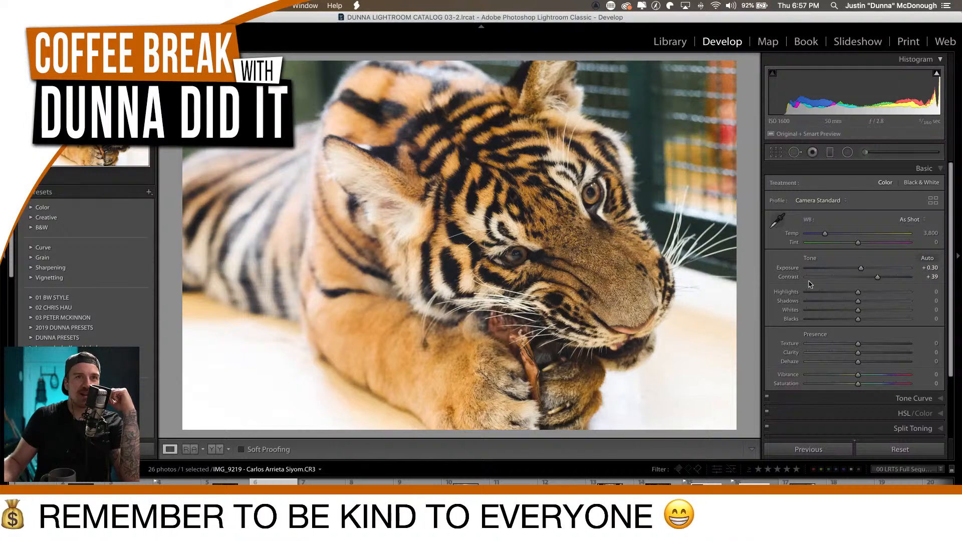
{"action": "left_click_drag", "start_coordinate": [877, 280], "coordinate": [882, 282]}
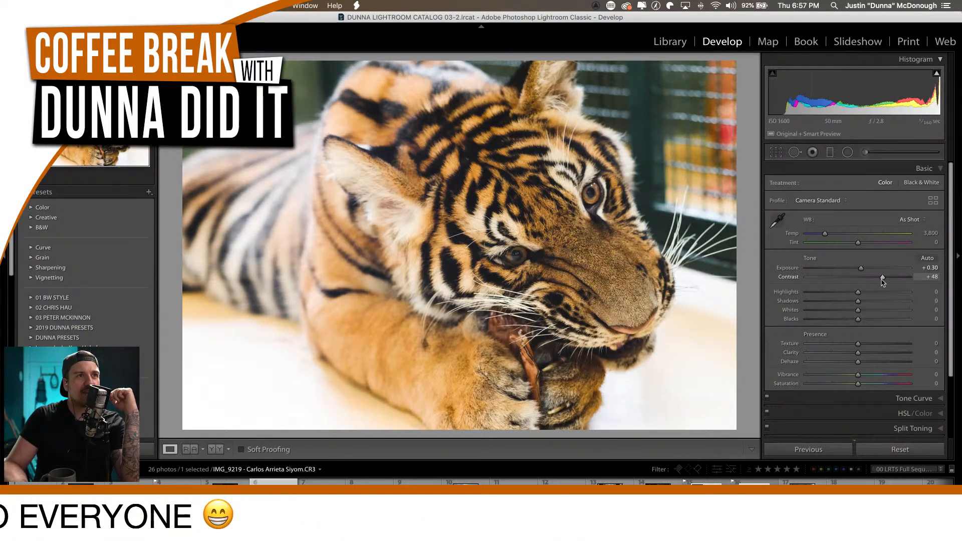
{"action": "key", "text": "backslash"}
{"action": "key", "text": "backslash"}
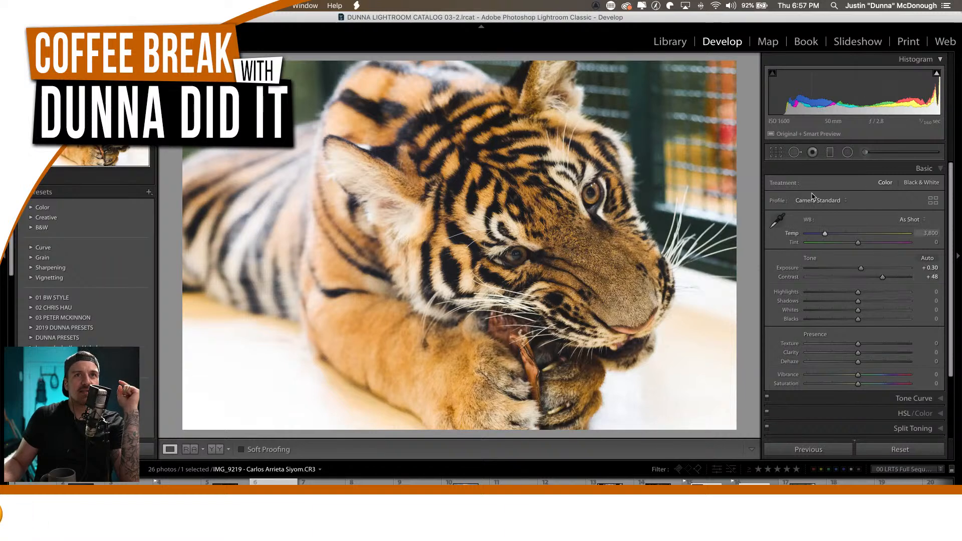
{"action": "left_click", "coordinate": [904, 168]}
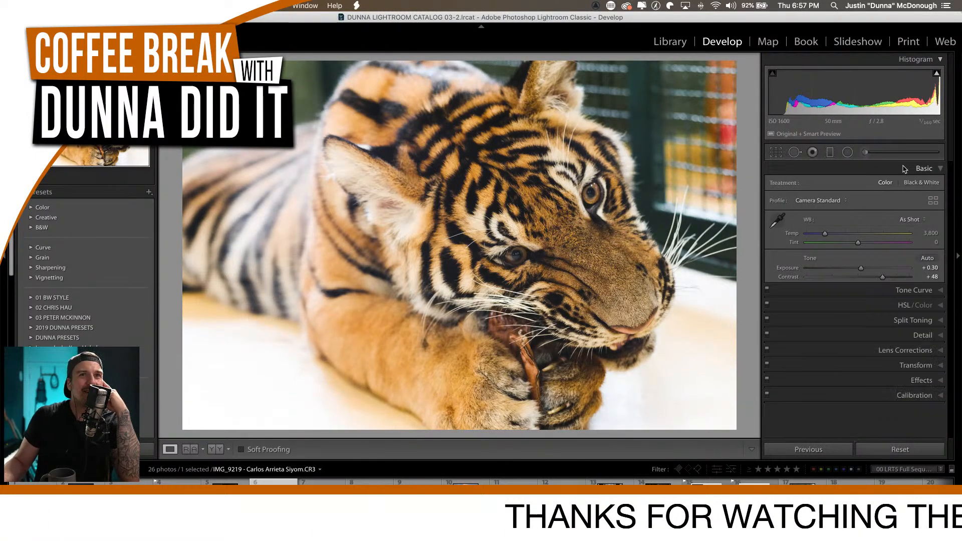
{"action": "left_click", "coordinate": [876, 169]}
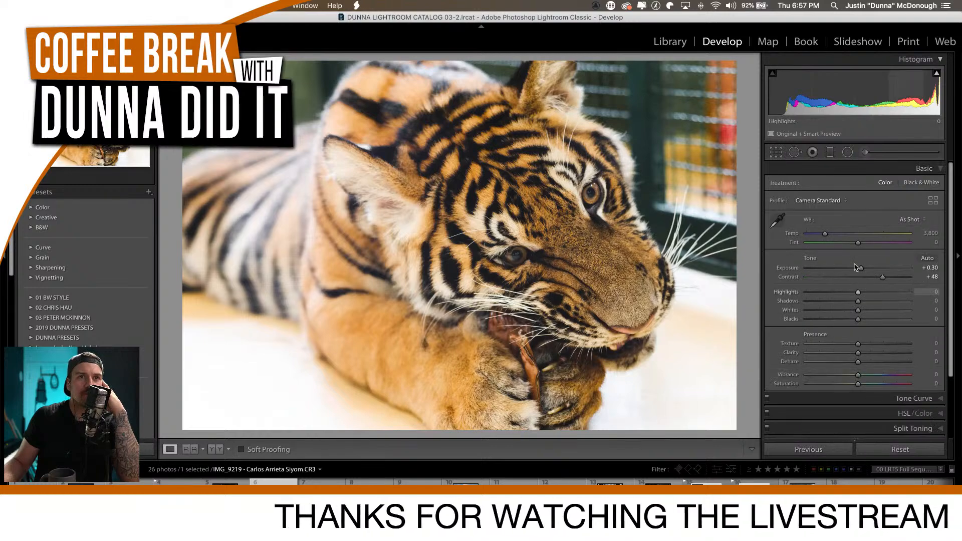
Set highlights to -19, shadows to +26, whites to +22, blacks to -21, texture to +23, clarity to +39 and saturation to -4.
{"action": "mouse_move", "coordinate": [857, 292]}
{"action": "left_mouse_down"}
{"action": "mouse_move", "coordinate": [874, 295]}
{"action": "mouse_move", "coordinate": [834, 299]}
{"action": "mouse_move", "coordinate": [871, 303]}
{"action": "left_mouse_up"}
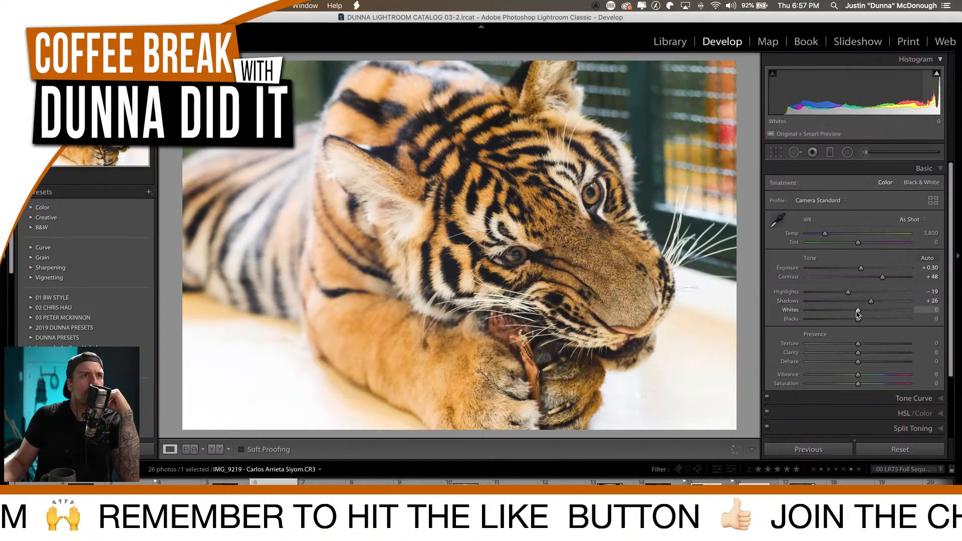
{"action": "mouse_move", "coordinate": [858, 312]}
{"action": "left_mouse_down"}
{"action": "mouse_move", "coordinate": [869, 311]}
{"action": "mouse_move", "coordinate": [847, 323]}
{"action": "left_mouse_up"}
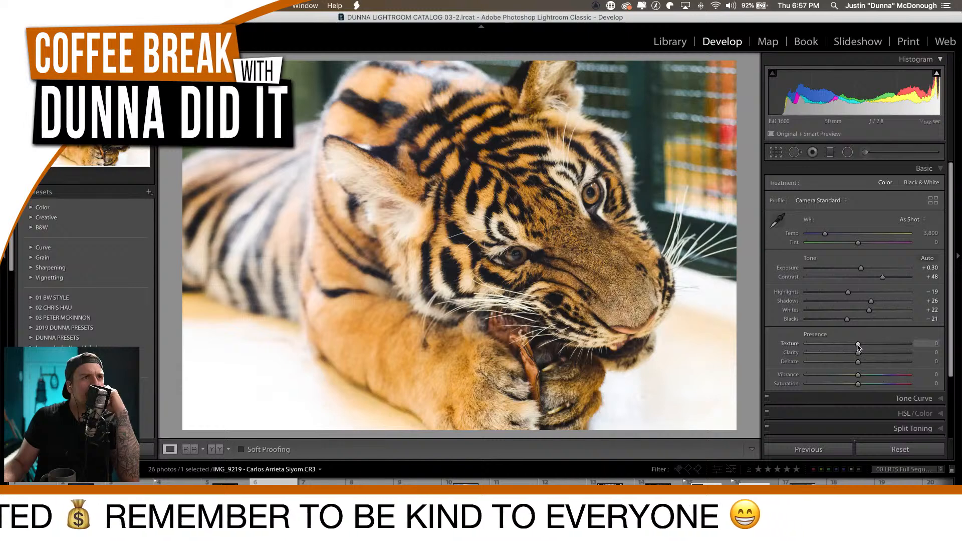
{"action": "left_click_drag", "start_coordinate": [870, 347], "coordinate": [856, 385]}
{"action": "left_click", "coordinate": [881, 168]}
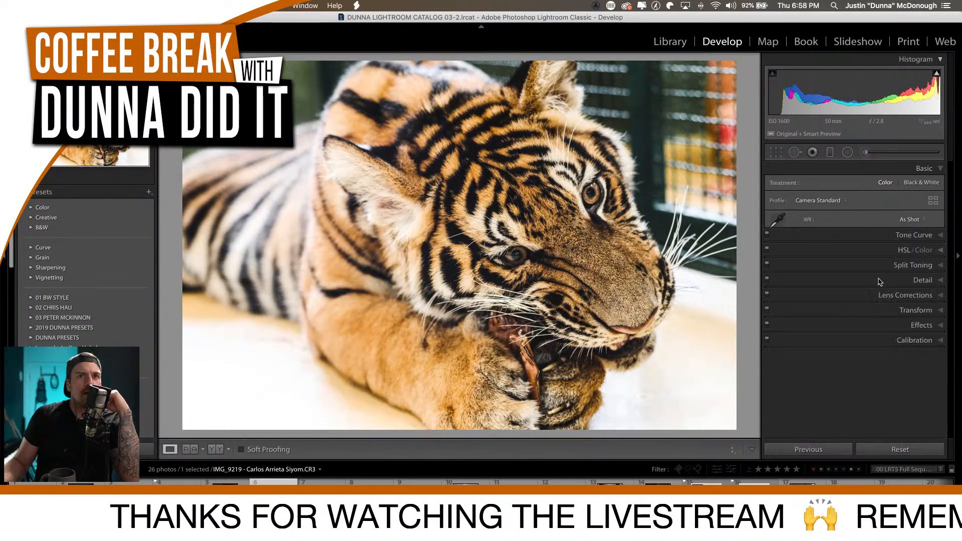
Add a post-crop vignette with an amount of -22 in the Highlight Priority style.
{"action": "left_click", "coordinate": [892, 275]}
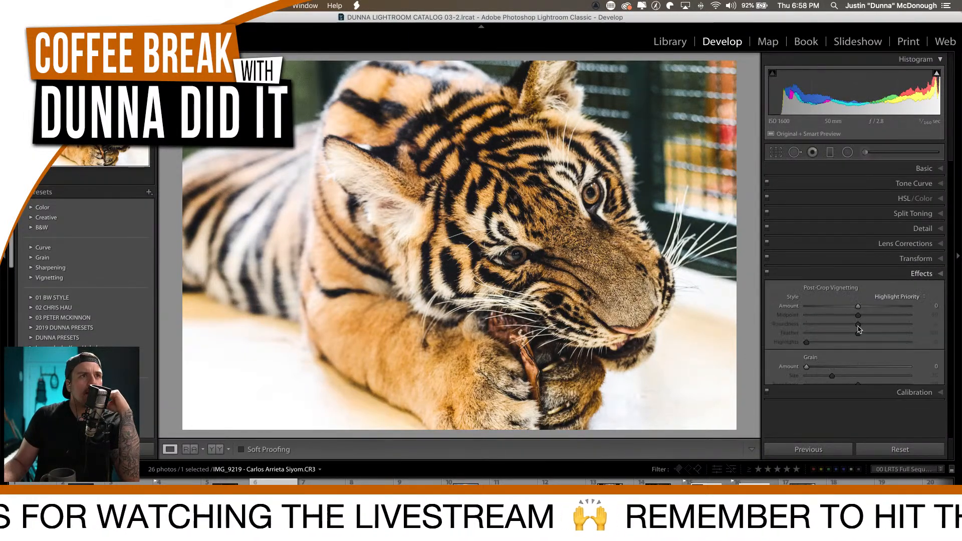
{"action": "left_click_drag", "start_coordinate": [858, 306], "coordinate": [846, 309]}
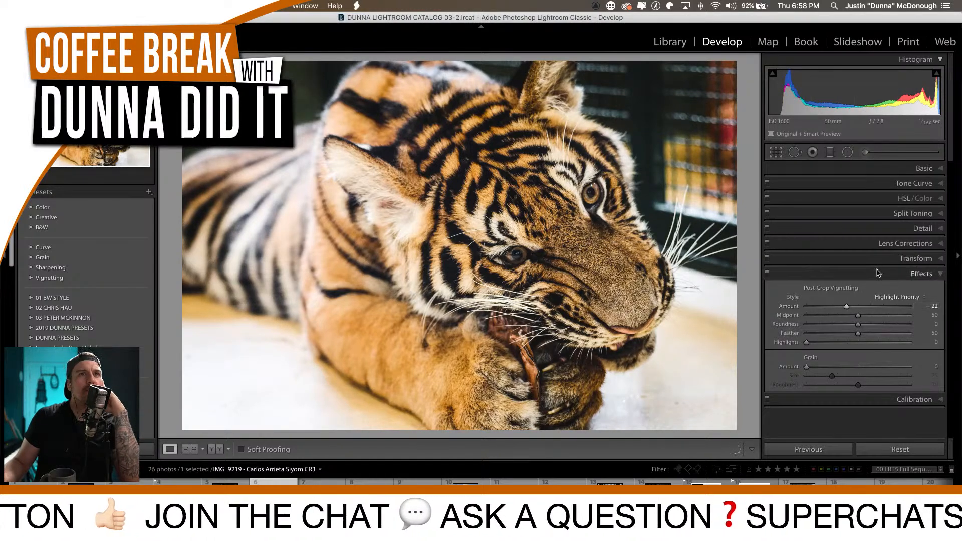
{"action": "left_click", "coordinate": [854, 274]}
Raise the tiger photo's exposure to +0.45 and its overall saturation to +3.
{"action": "left_click", "coordinate": [880, 169]}
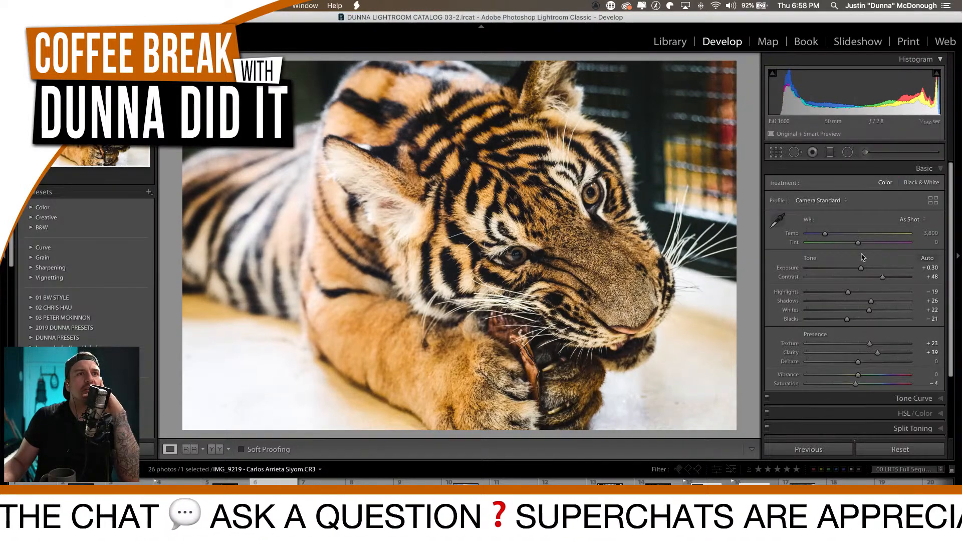
{"action": "left_click_drag", "start_coordinate": [862, 269], "coordinate": [863, 269]}
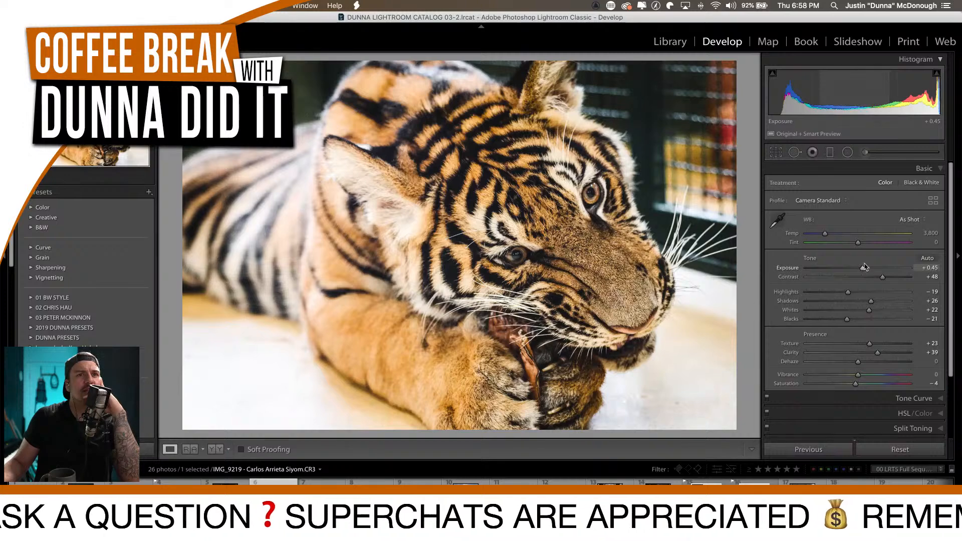
{"action": "left_click_drag", "start_coordinate": [854, 383], "coordinate": [859, 386]}
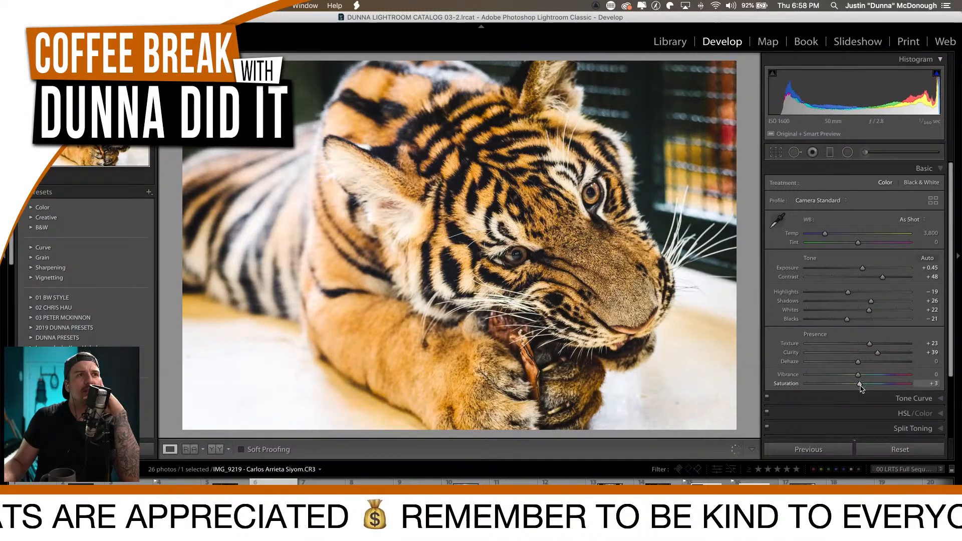
{"action": "left_click", "coordinate": [897, 168]}
Try both extremes of the HSL orange hue, set it to -10, and compare the grade with the original photo.
{"action": "left_click", "coordinate": [881, 199]}
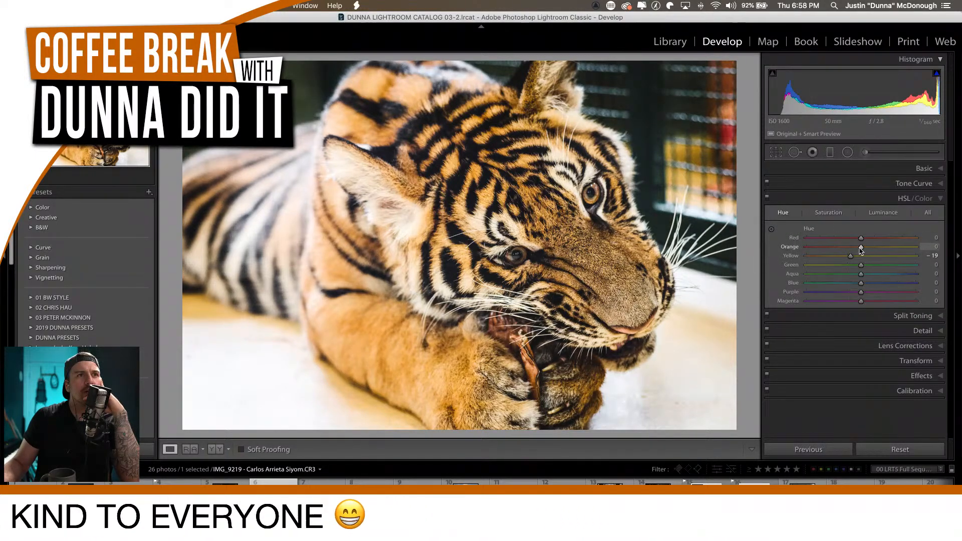
{"action": "left_click_drag", "start_coordinate": [857, 249], "coordinate": [849, 250]}
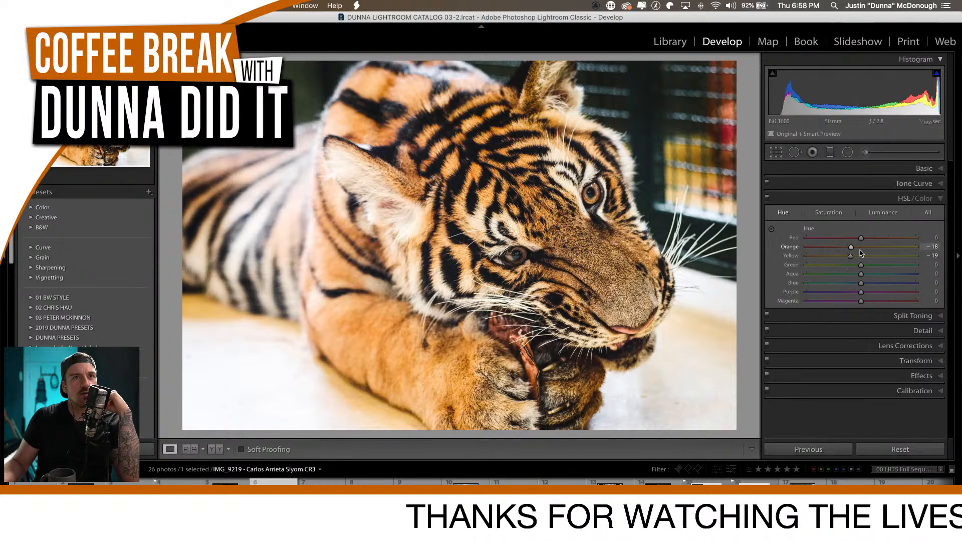
{"action": "left_click_drag", "start_coordinate": [869, 247], "coordinate": [922, 247]}
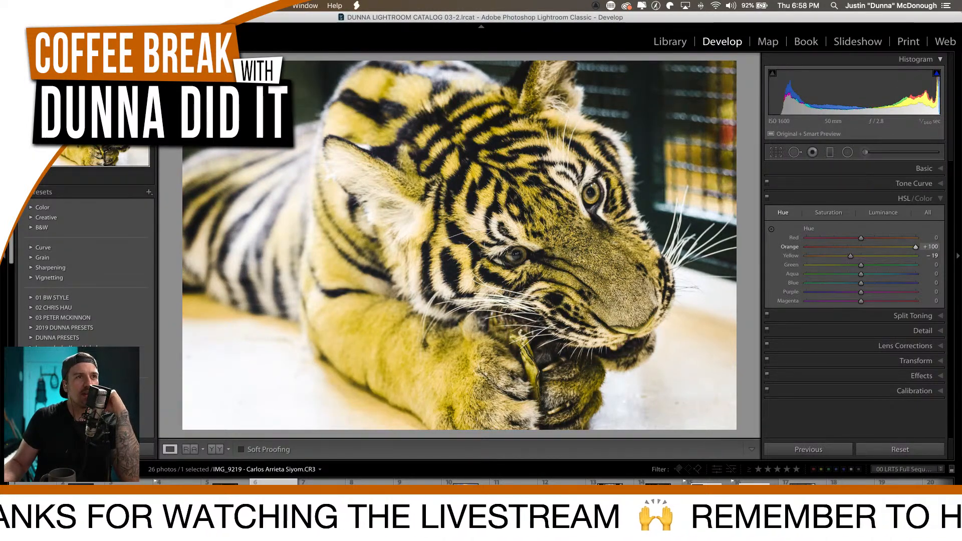
{"action": "left_click_drag", "start_coordinate": [915, 247], "coordinate": [806, 247]}
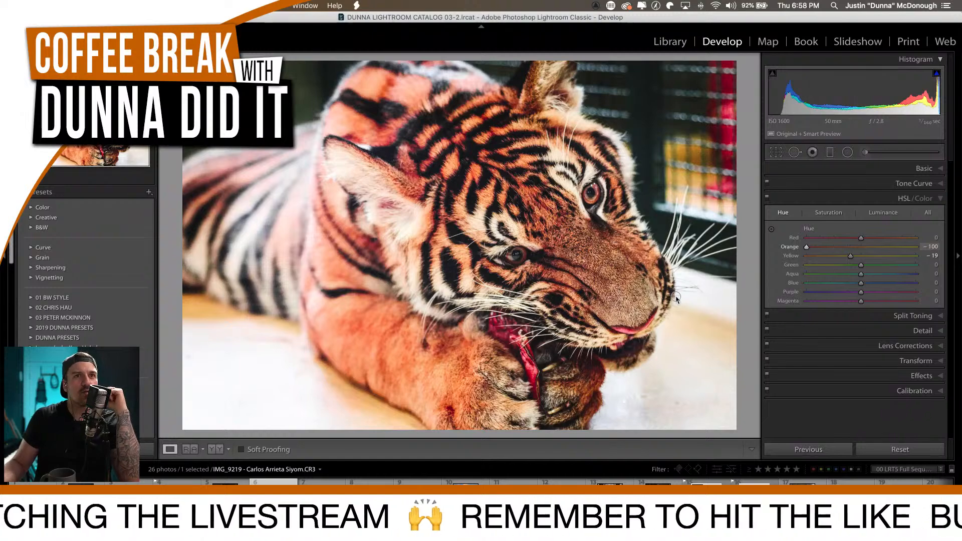
{"action": "left_click", "coordinate": [857, 248]}
{"action": "left_click_drag", "start_coordinate": [858, 253], "coordinate": [855, 254]}
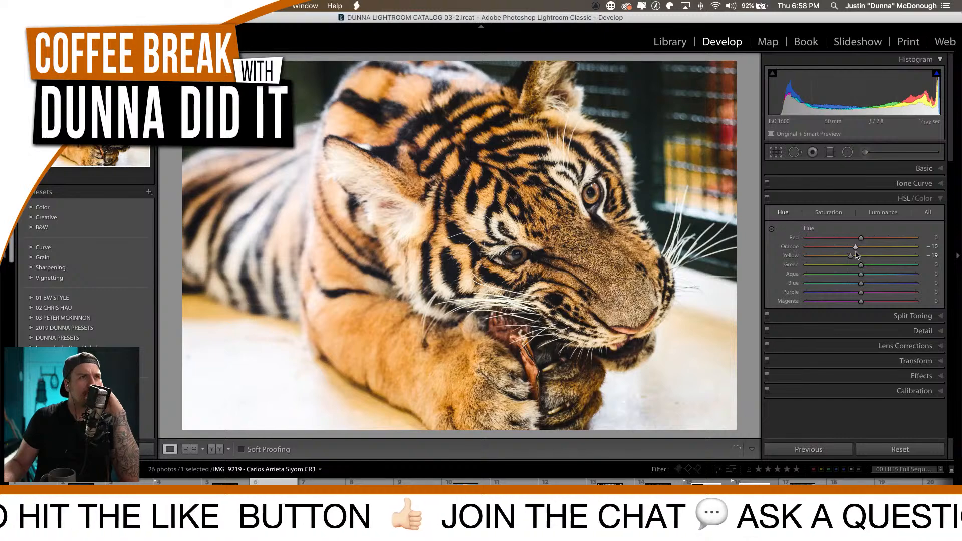
{"action": "key", "text": "backslash"}
{"action": "key", "text": "backslash"}
{"action": "key", "text": "backslash"}
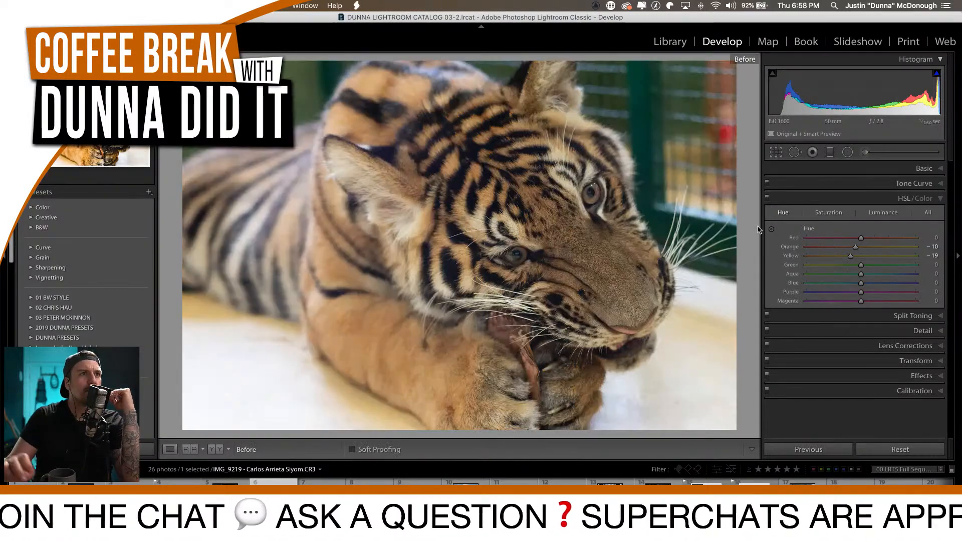
{"action": "key", "text": "backslash"}
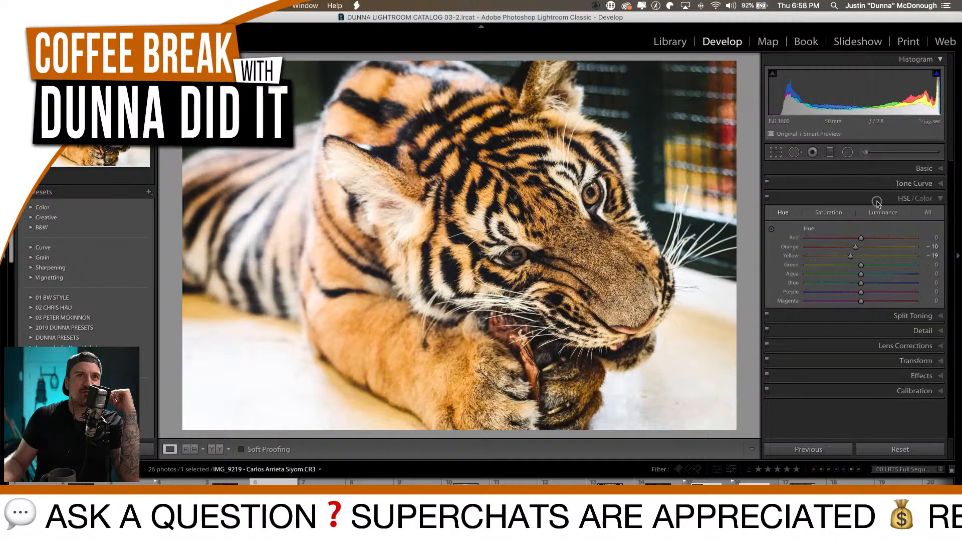
Lower the tiger photo's contrast to +35.
{"action": "left_click", "coordinate": [878, 198]}
{"action": "left_click", "coordinate": [885, 167]}
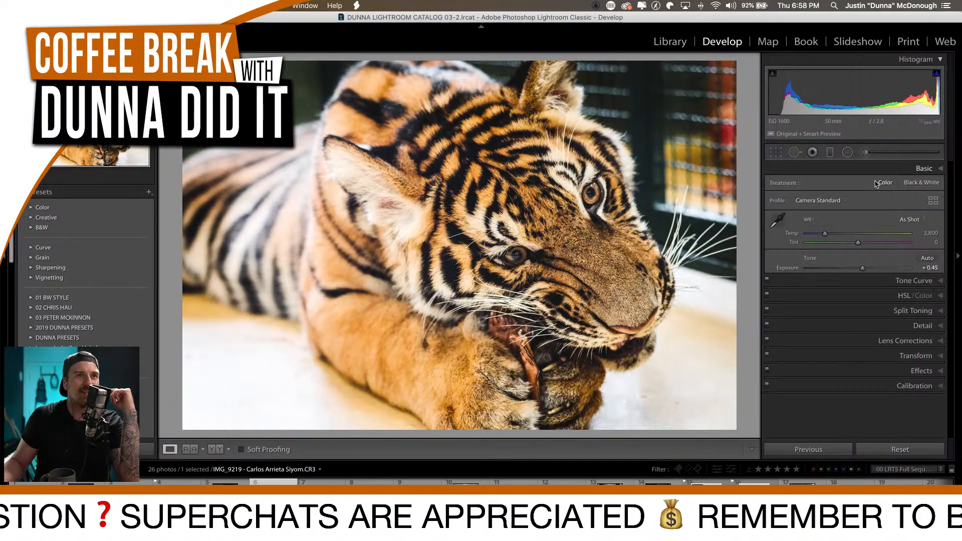
{"action": "left_click_drag", "start_coordinate": [881, 279], "coordinate": [875, 282]}
Switch repeatedly between the before and after views of the tiger photo to review the overall grade.
{"action": "key", "text": "backslash"}
{"action": "key", "text": "backslash"}
{"action": "key", "text": "backslash"}
{"action": "key", "text": "backslash"}
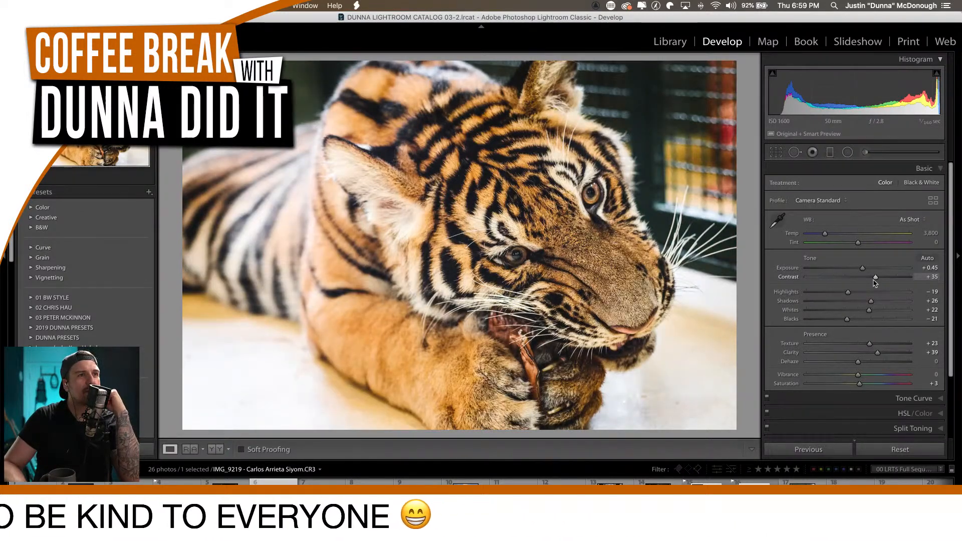
{"action": "key", "text": "backslash"}
{"action": "key", "text": "backslash"}
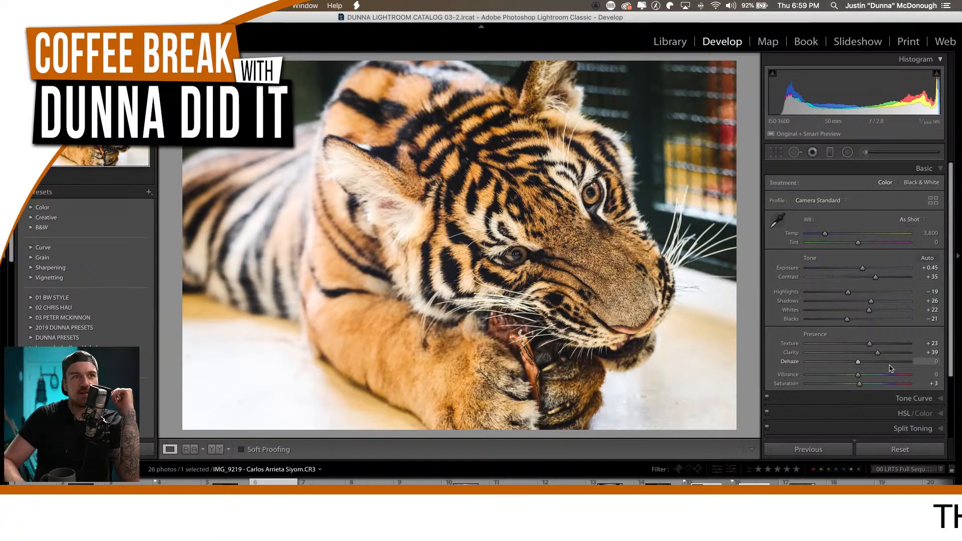
{"action": "key", "text": "backslash"}
{"action": "key", "text": "backslash"}
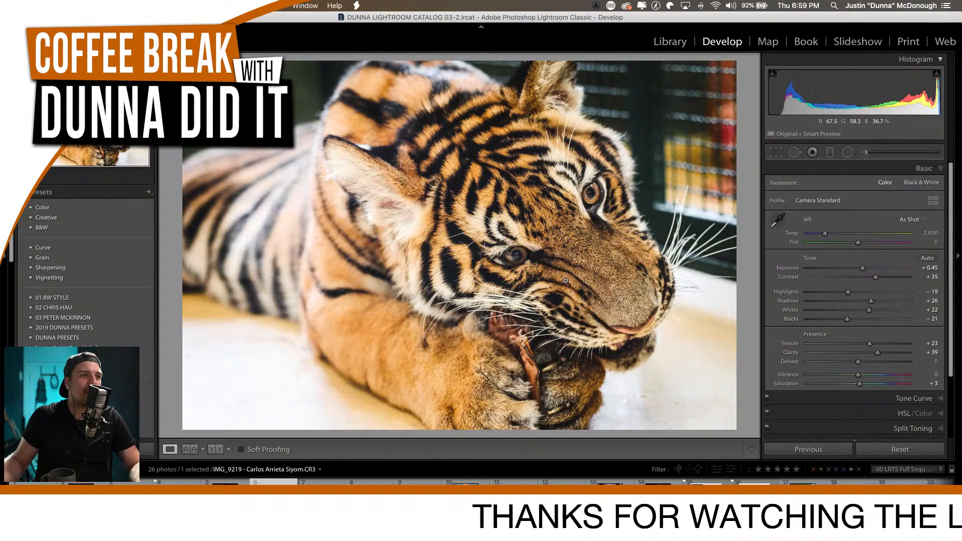
{"action": "key", "text": "p"}
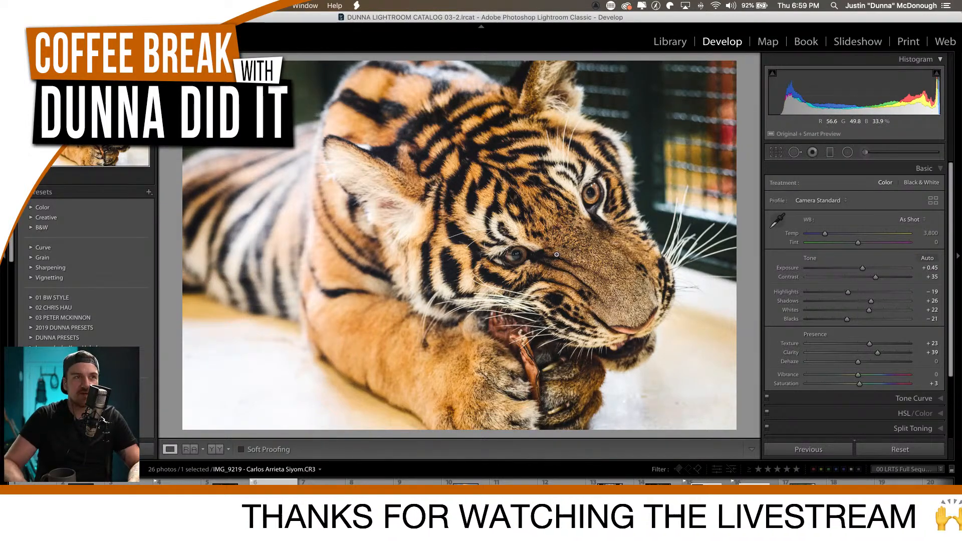
{"action": "key", "text": "backslash"}
{"action": "key", "text": "backslash"}
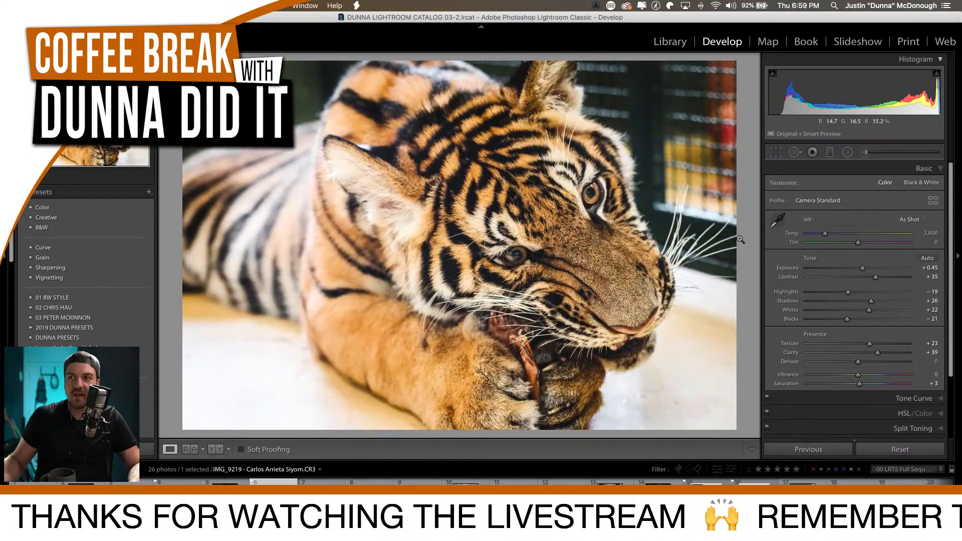
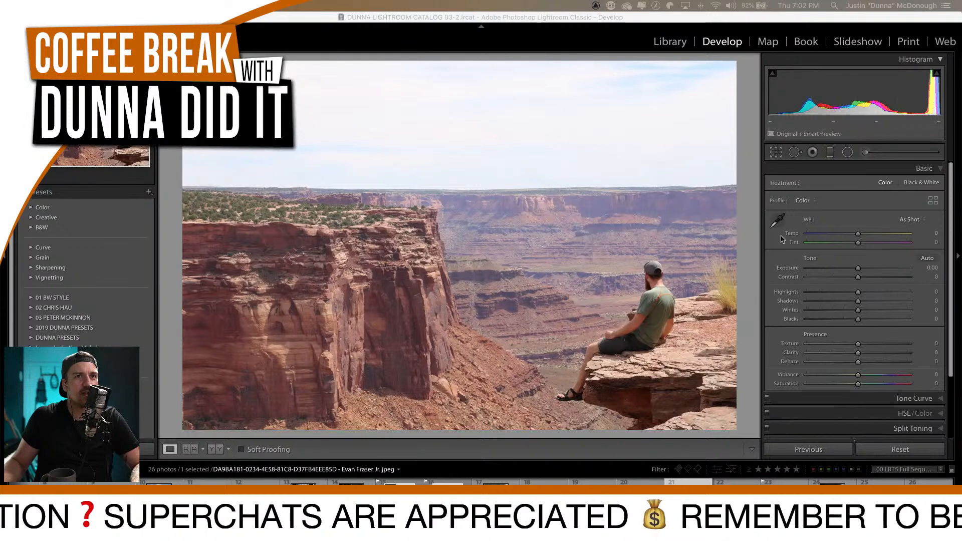
Set the canyon photo's contrast to +31, highlights to -38, shadows to -22, blacks to -46 and saturation to -63.
{"action": "left_click_drag", "start_coordinate": [858, 277], "coordinate": [874, 278]}
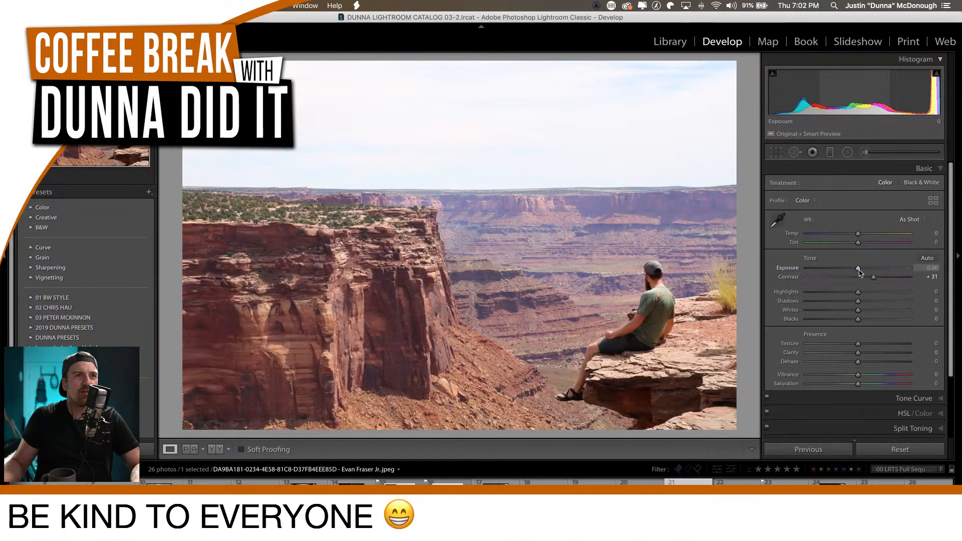
{"action": "left_click_drag", "start_coordinate": [857, 296], "coordinate": [832, 325]}
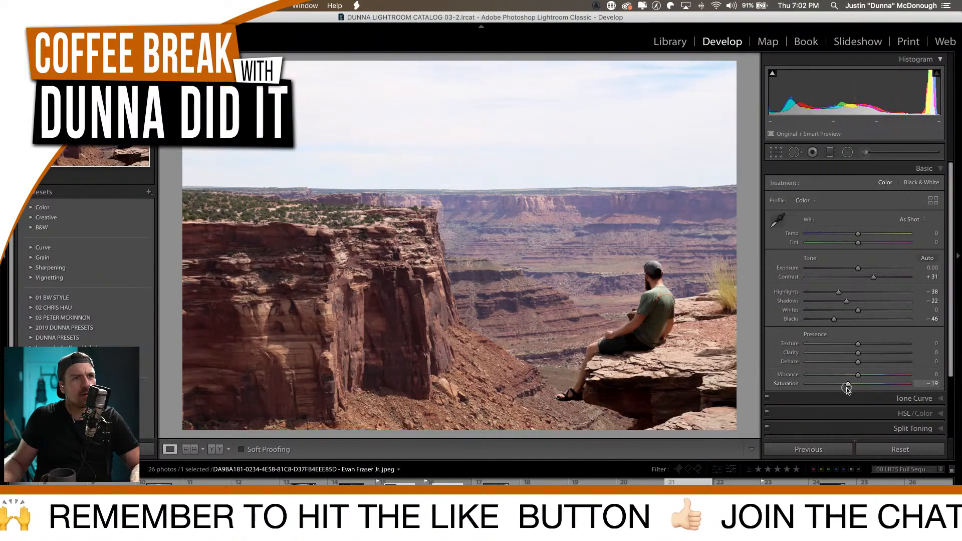
{"action": "left_click_drag", "start_coordinate": [831, 391], "coordinate": [826, 390]}
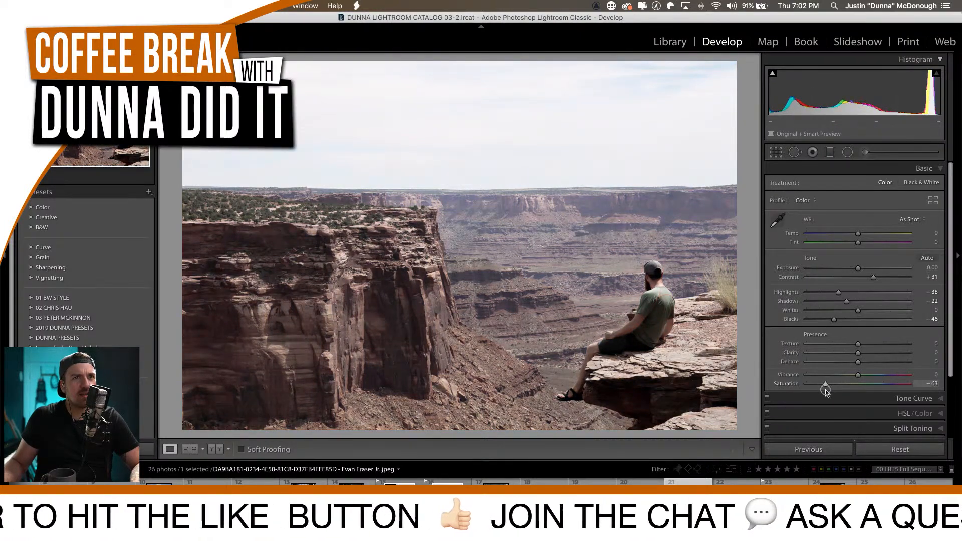
{"action": "mouse_move", "coordinate": [857, 233]}
{"action": "left_mouse_down"}
{"action": "mouse_move", "coordinate": [920, 235]}
{"action": "mouse_move", "coordinate": [781, 235]}
{"action": "mouse_move", "coordinate": [858, 237]}
{"action": "left_mouse_up"}
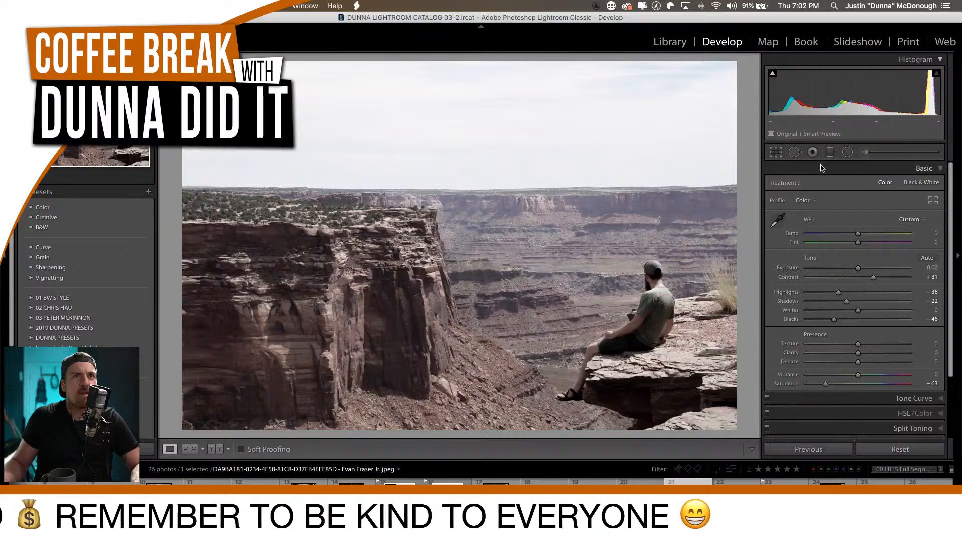
{"action": "left_click", "coordinate": [864, 167]}
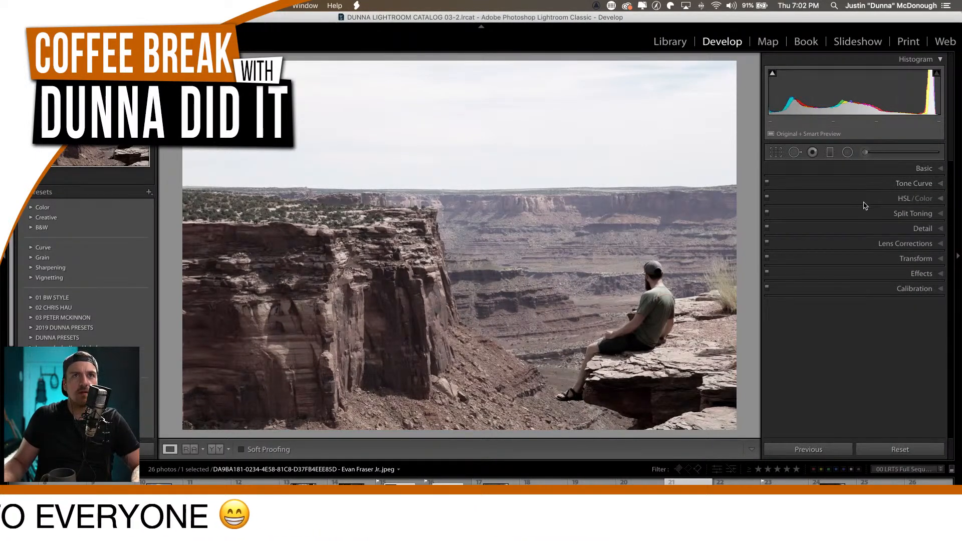
Add a graduated filter across the canyon photo's lower-right rocks, tinted orange with hue 32 and saturation 87%.
{"action": "left_click", "coordinate": [829, 153]}
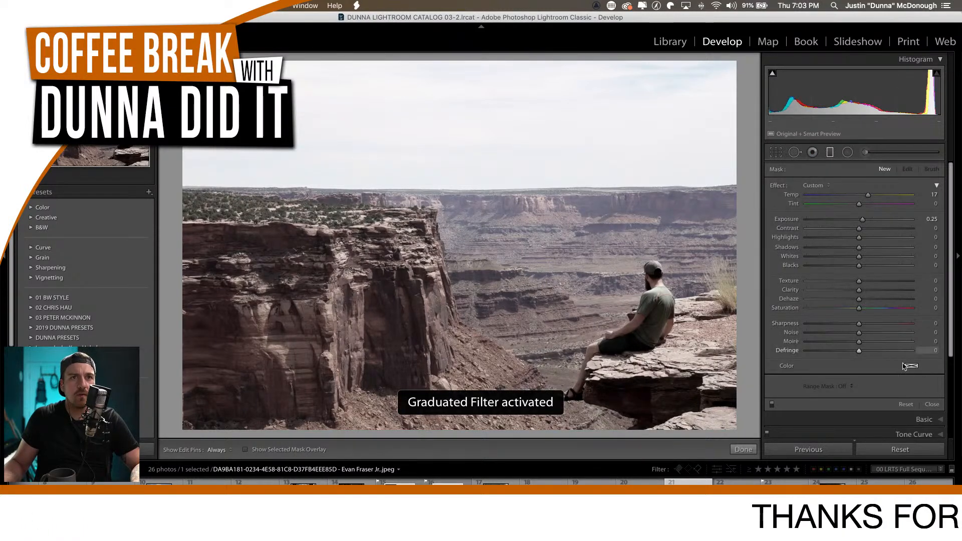
{"action": "left_click", "coordinate": [911, 367]}
{"action": "left_click", "coordinate": [727, 372]}
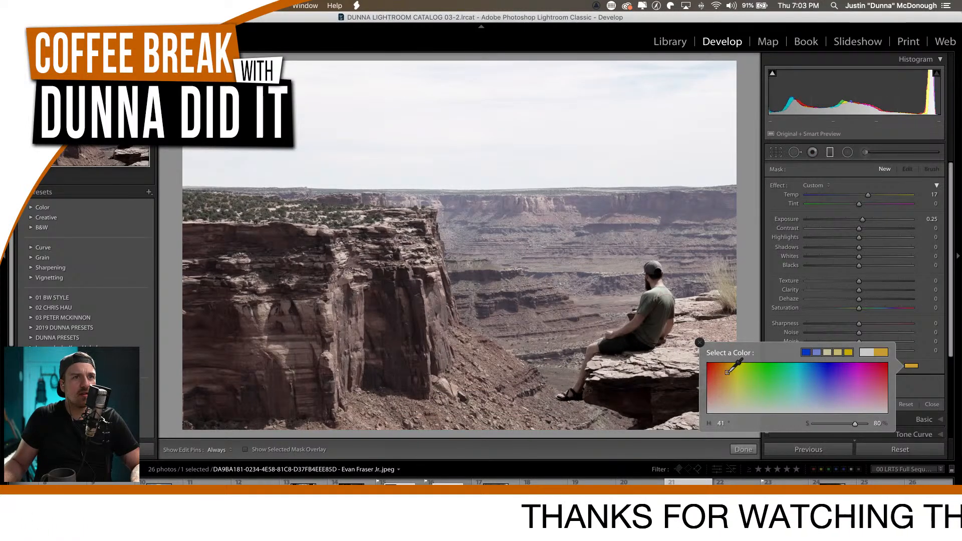
{"action": "left_click", "coordinate": [722, 369]}
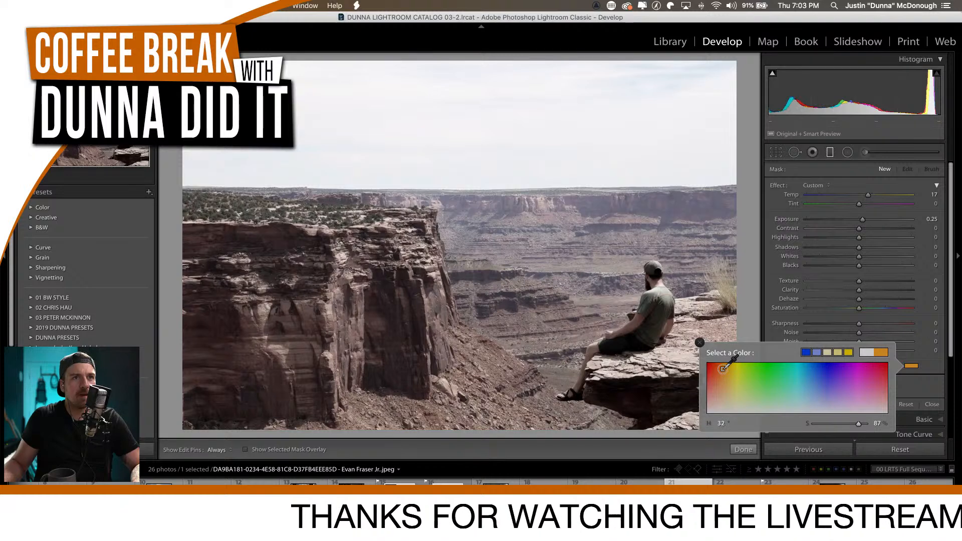
{"action": "left_click", "coordinate": [700, 343]}
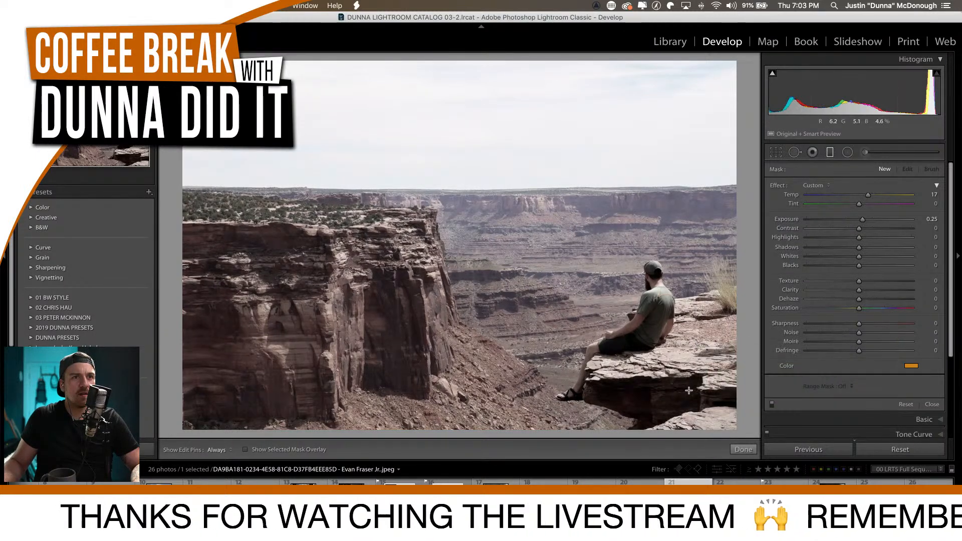
{"action": "left_click_drag", "start_coordinate": [689, 390], "coordinate": [699, 413]}
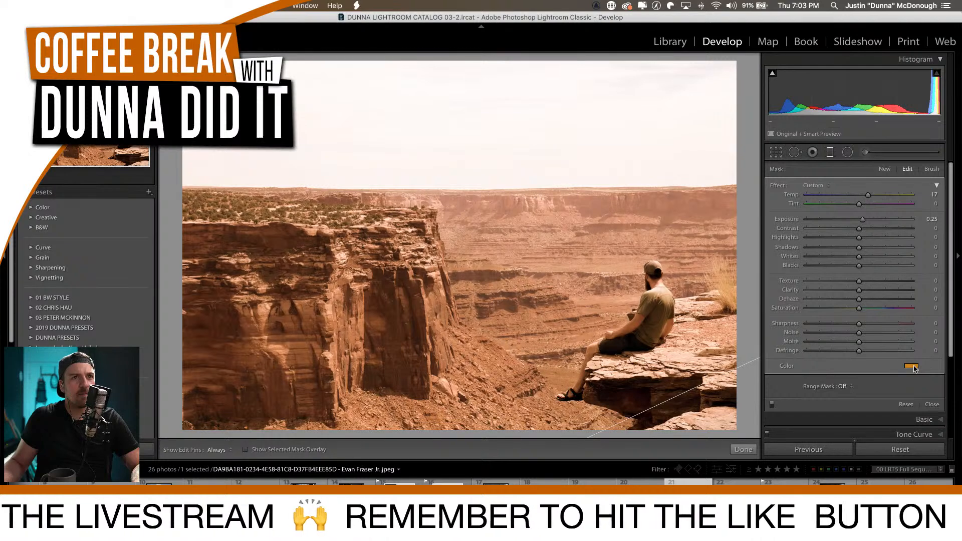
Reduce the saturation of the graduated filter's orange tint to 24%.
{"action": "left_click", "coordinate": [912, 366]}
{"action": "left_click_drag", "start_coordinate": [858, 423], "coordinate": [830, 429]}
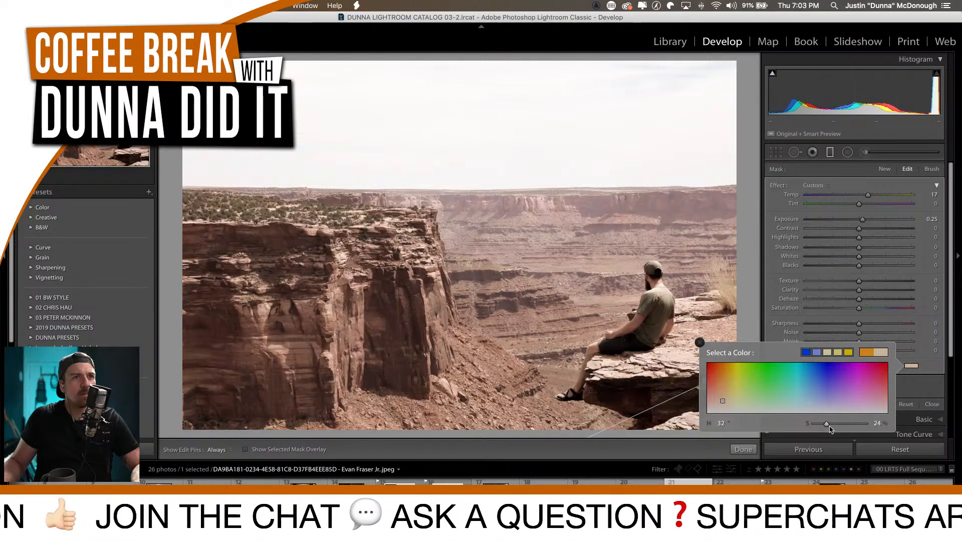
{"action": "left_click", "coordinate": [699, 343]}
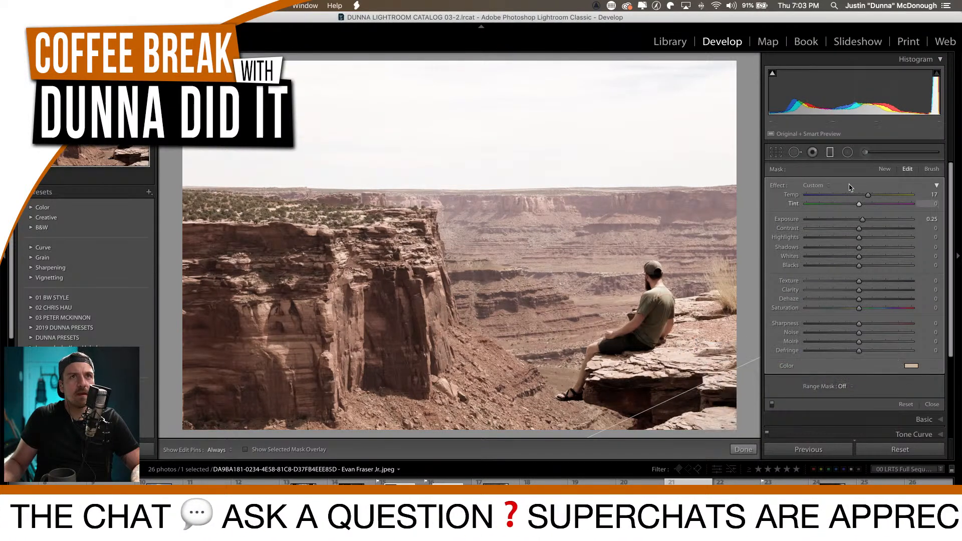
Reset the canyon photo's overall saturation to its default, and set it to -50.
{"action": "left_click", "coordinate": [829, 151]}
{"action": "left_click", "coordinate": [826, 170]}
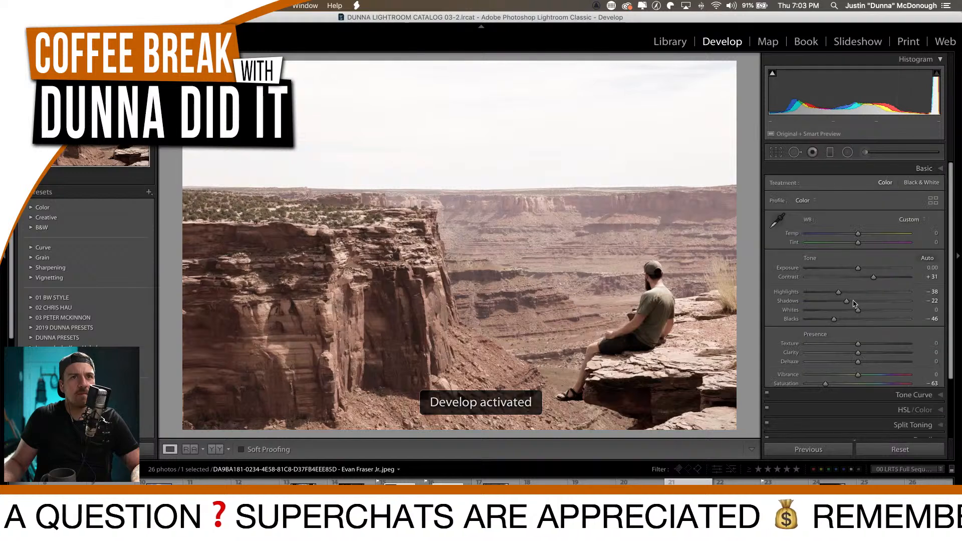
{"action": "double_click", "coordinate": [825, 384]}
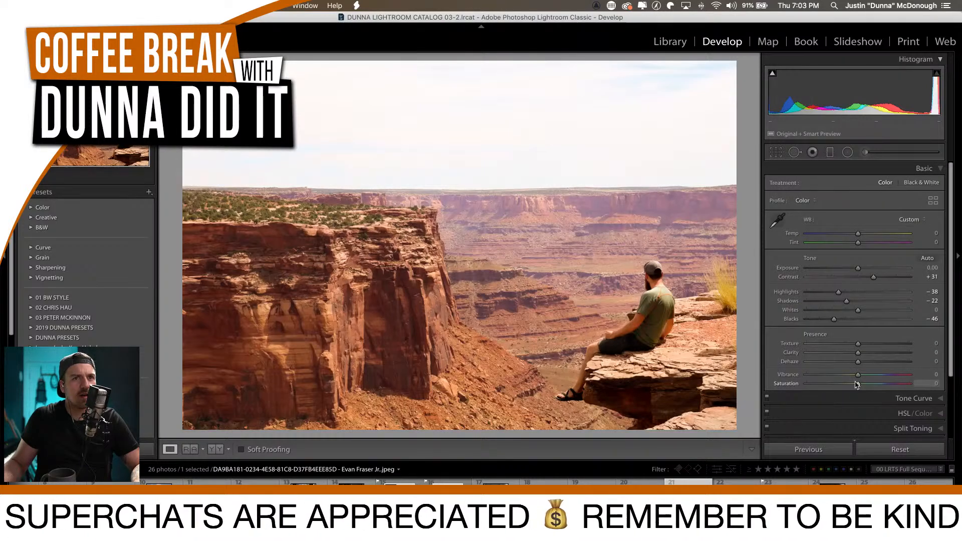
{"action": "left_click_drag", "start_coordinate": [858, 386], "coordinate": [832, 391]}
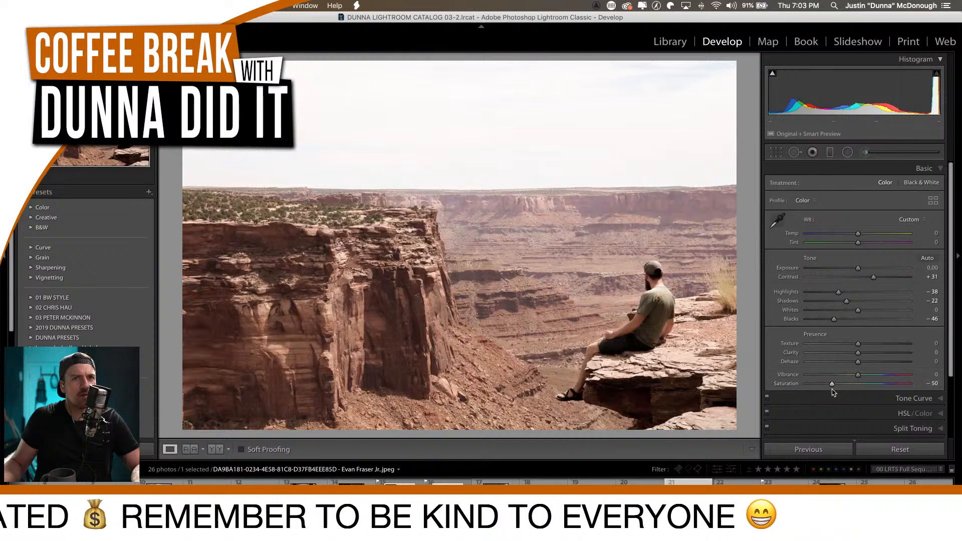
Reopen the graduated filter and compare the canyon photo with its effect off and on.
{"action": "key", "text": "m"}
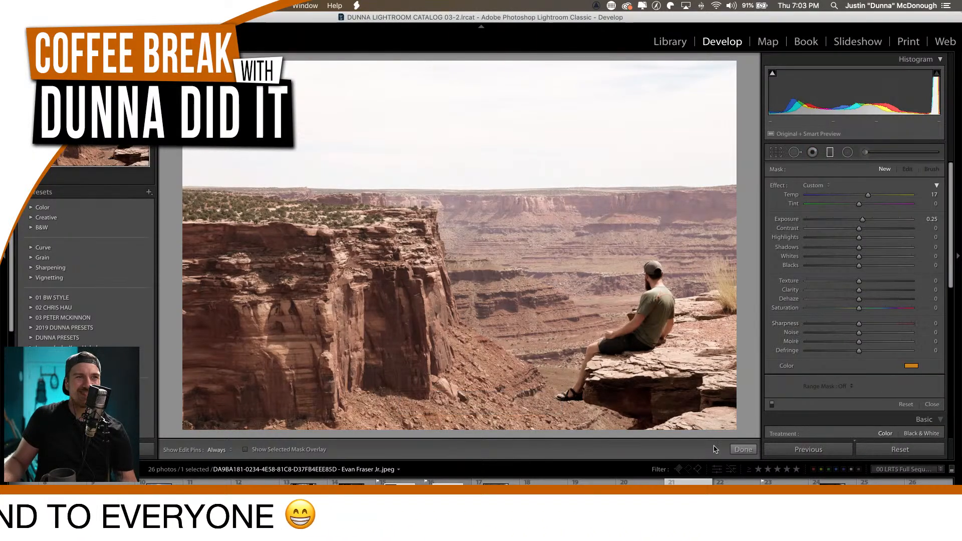
{"action": "left_click", "coordinate": [830, 152]}
{"action": "left_click", "coordinate": [830, 153]}
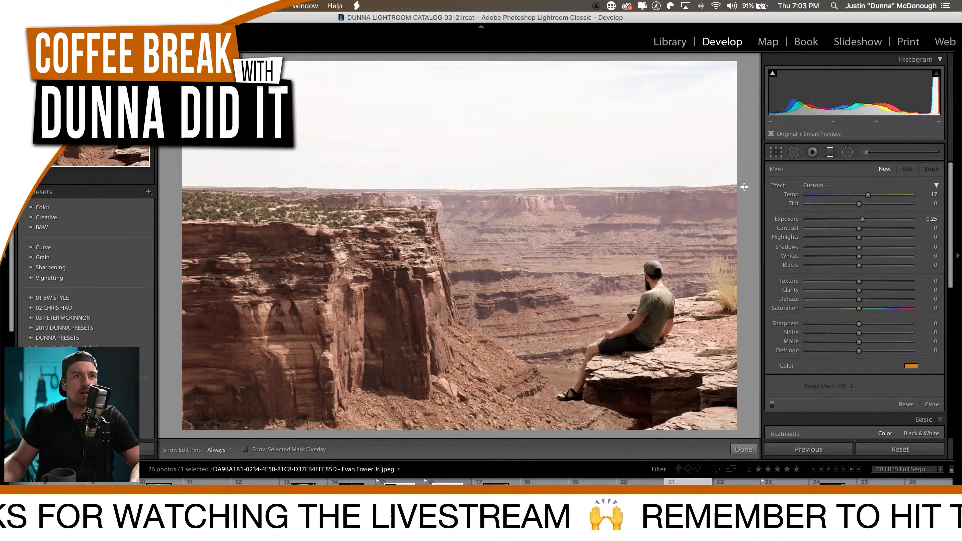
{"action": "left_click", "coordinate": [771, 403]}
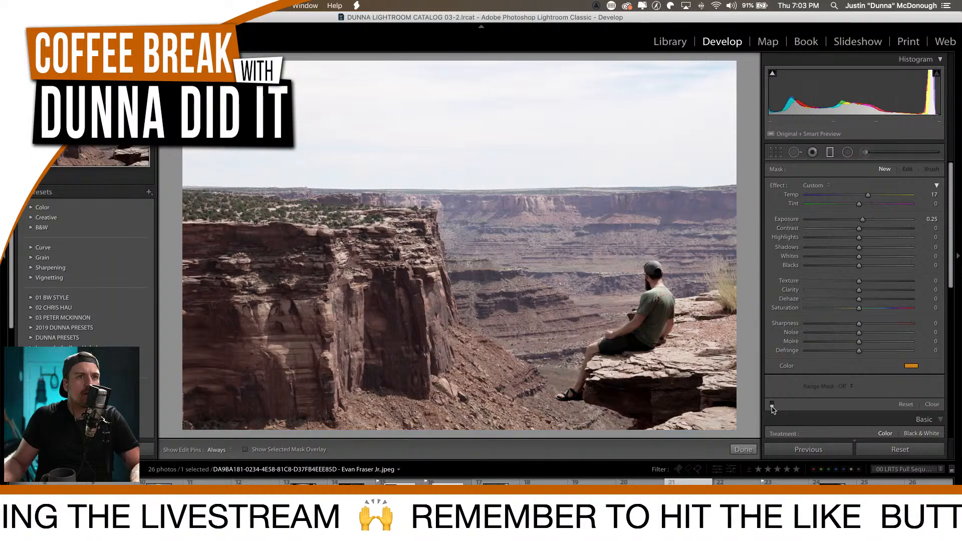
{"action": "left_click", "coordinate": [771, 403]}
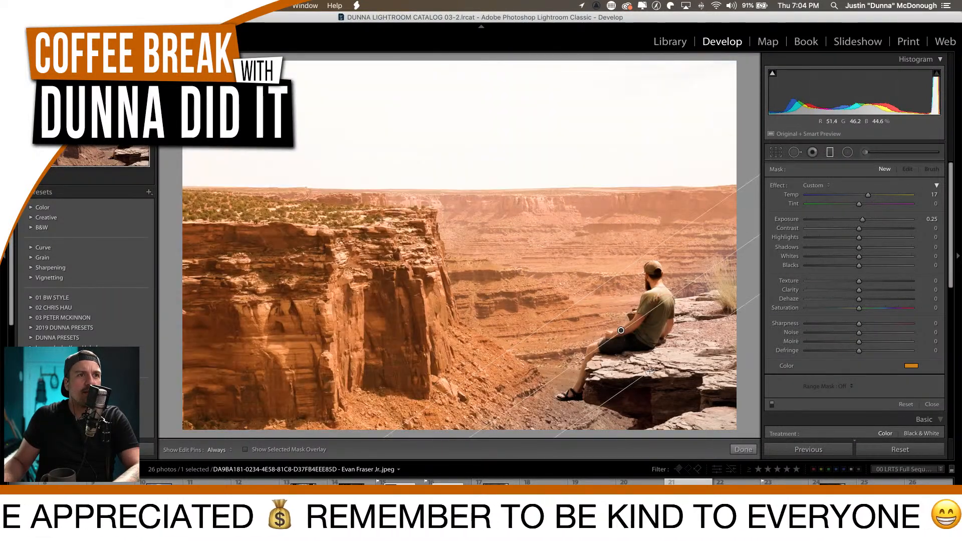
Try a second orange graduated filter across the seated man and check the edit pin display options for the filters.
{"action": "left_click", "coordinate": [650, 371]}
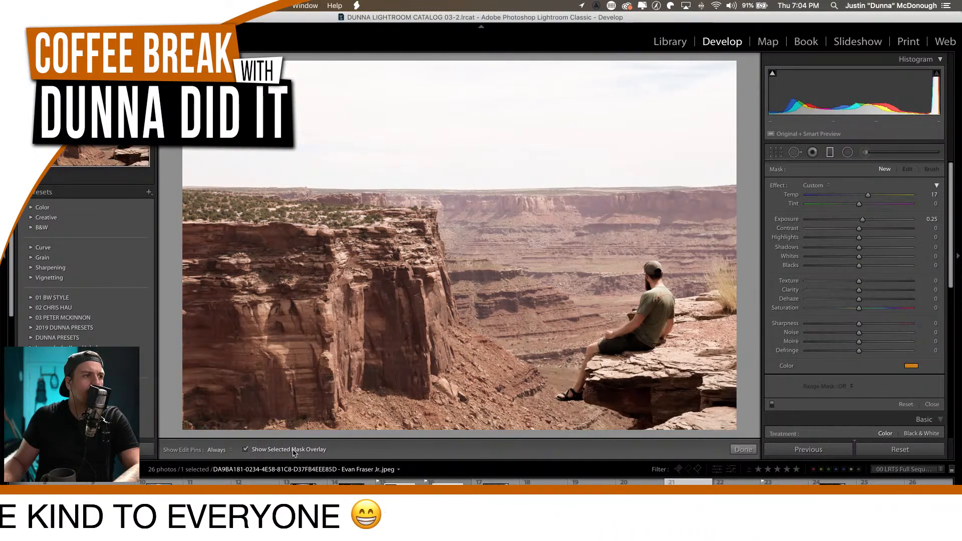
{"action": "left_click", "coordinate": [219, 450]}
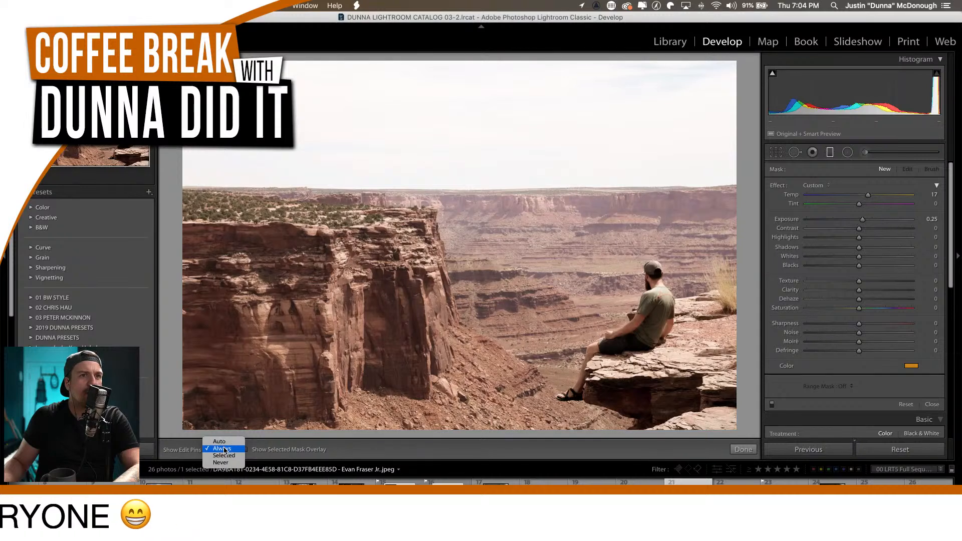
{"action": "left_click", "coordinate": [482, 408]}
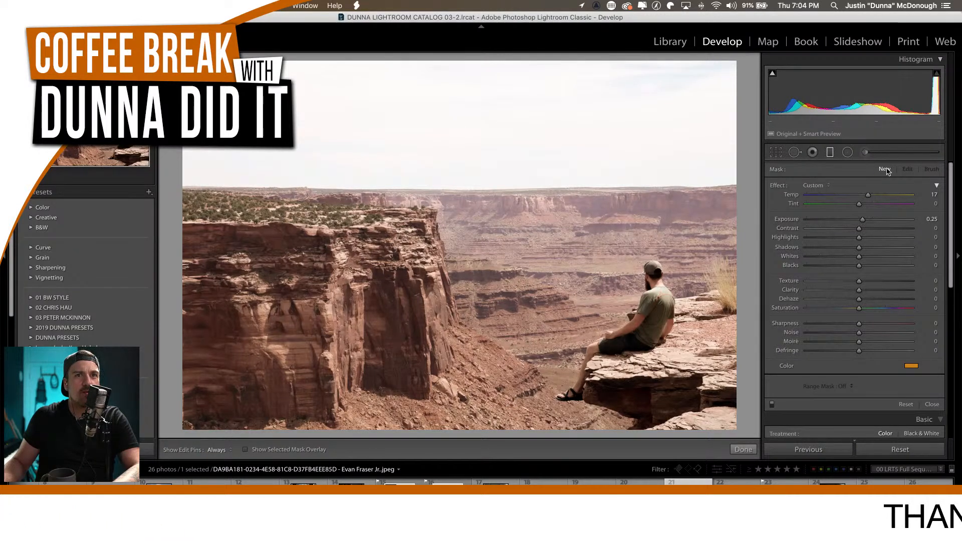
{"action": "left_click", "coordinate": [771, 404]}
{"action": "left_click", "coordinate": [771, 405]}
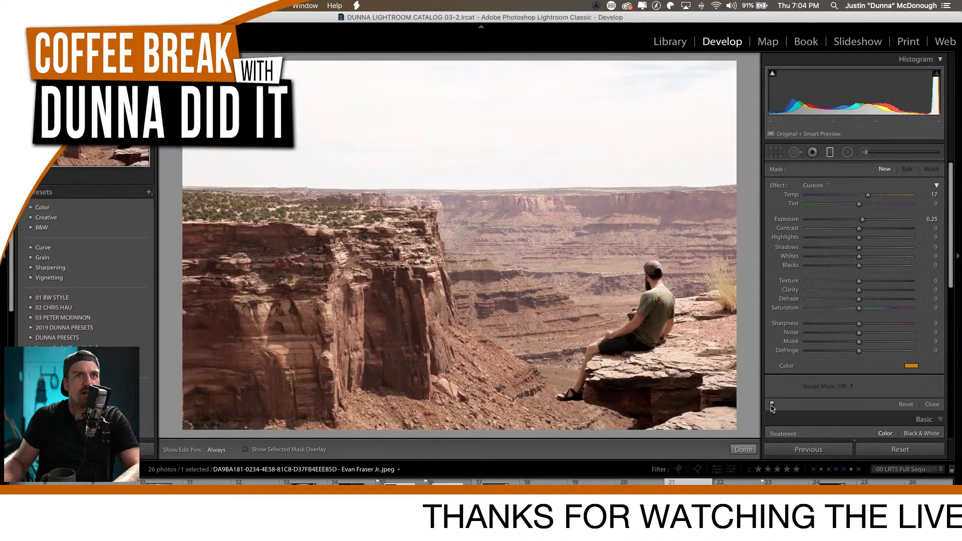
Reset all adjustments on the canyon photo and leave the graduated filter.
{"action": "left_click", "coordinate": [830, 153]}
{"action": "left_click", "coordinate": [830, 153]}
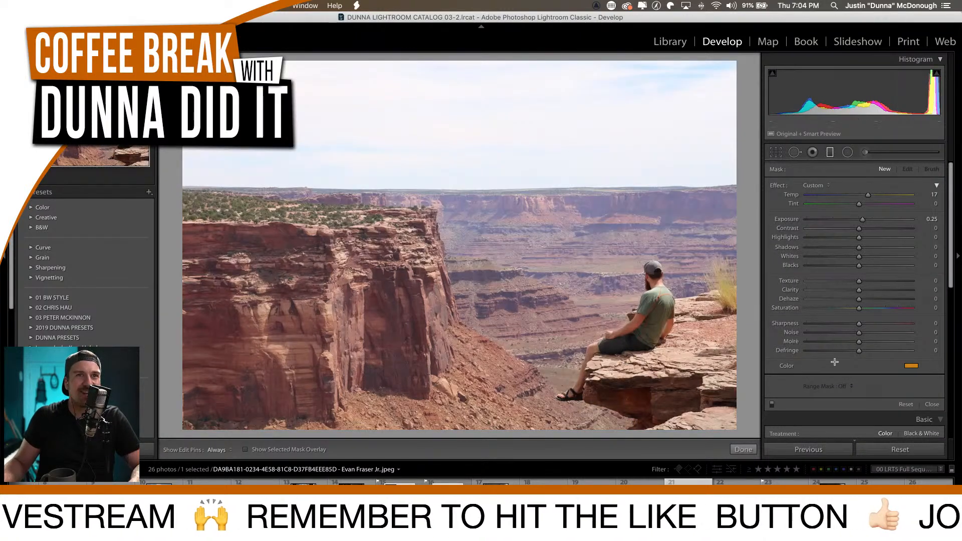
{"action": "key", "text": "m"}
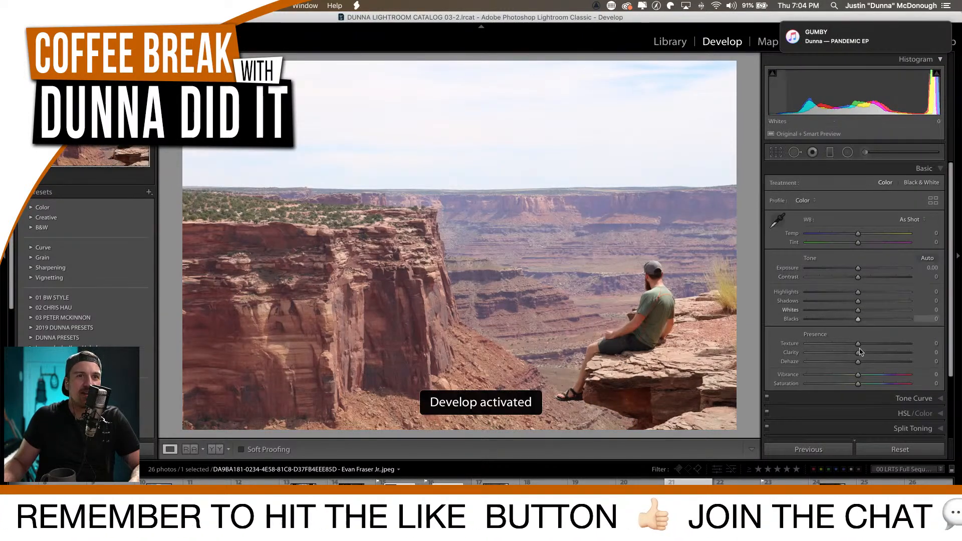
Set saturation -42, exposure -0.35, contrast +33, highlights +44, shadows +32, whites +14, blacks -34, texture +10 and clarity +9.
{"action": "left_click_drag", "start_coordinate": [857, 384], "coordinate": [836, 385]}
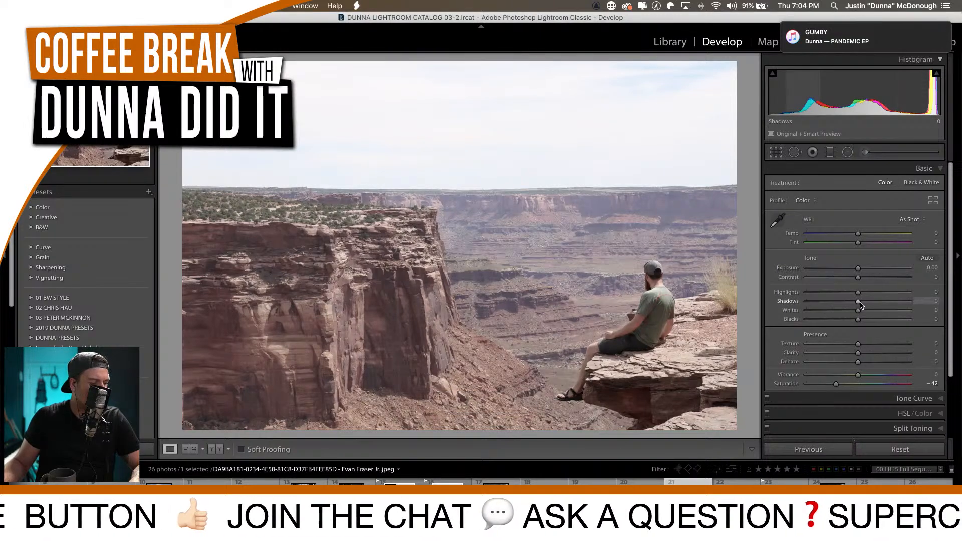
{"action": "left_click_drag", "start_coordinate": [858, 277], "coordinate": [864, 310]}
{"action": "mouse_move", "coordinate": [857, 354]}
{"action": "left_mouse_down"}
{"action": "mouse_move", "coordinate": [879, 353]}
{"action": "mouse_move", "coordinate": [860, 354]}
{"action": "mouse_move", "coordinate": [862, 345]}
{"action": "left_mouse_up"}
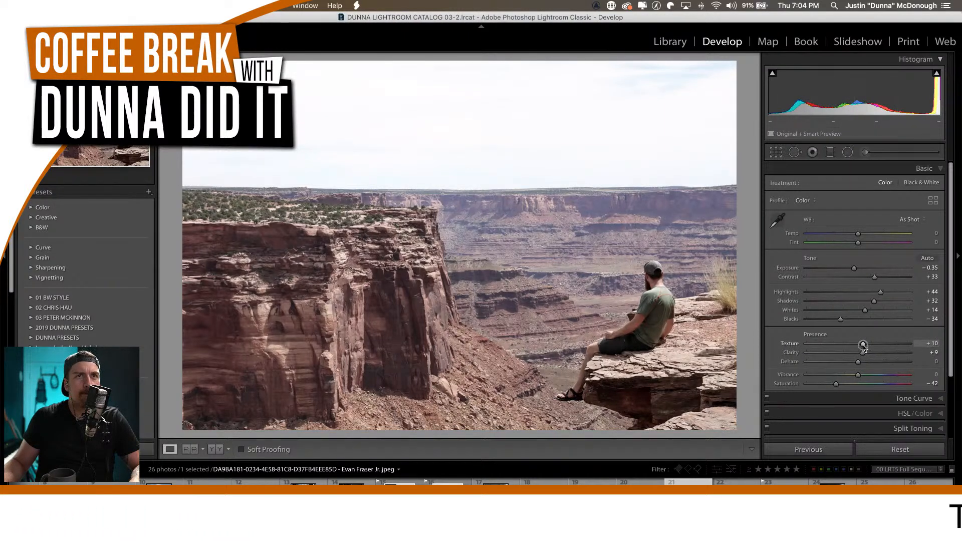
{"action": "left_click", "coordinate": [869, 168]}
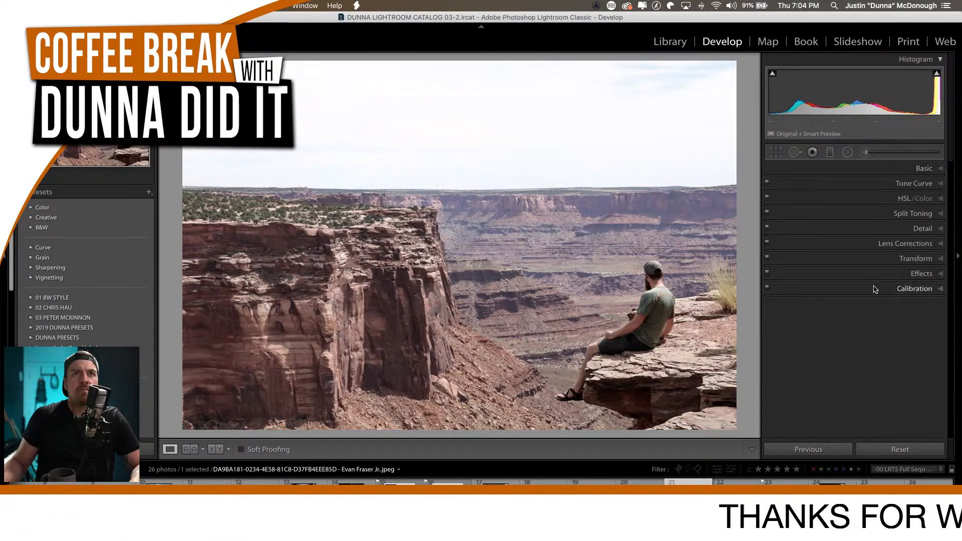
Shift the blue primary hue to -24 in the canyon photo's calibration.
{"action": "left_click", "coordinate": [863, 289]}
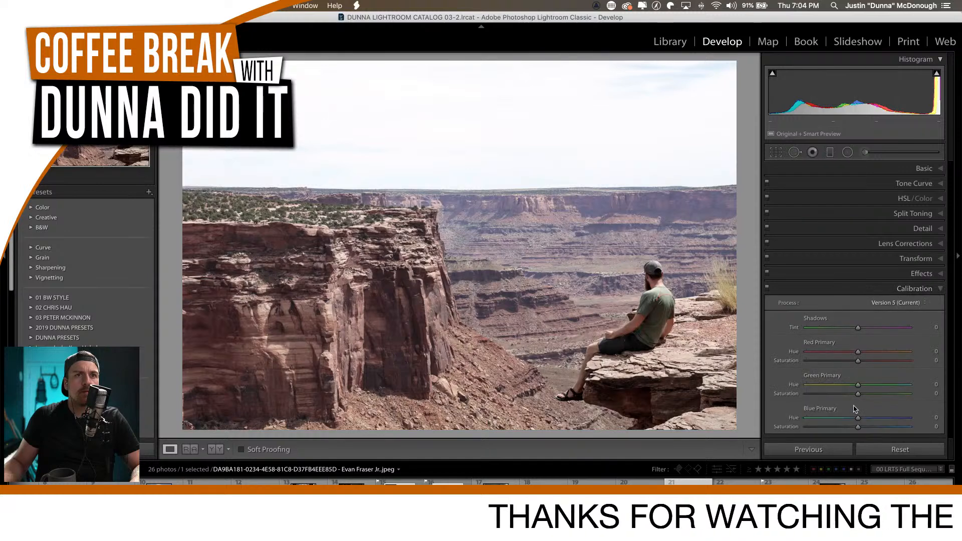
{"action": "left_click_drag", "start_coordinate": [859, 422], "coordinate": [845, 420]}
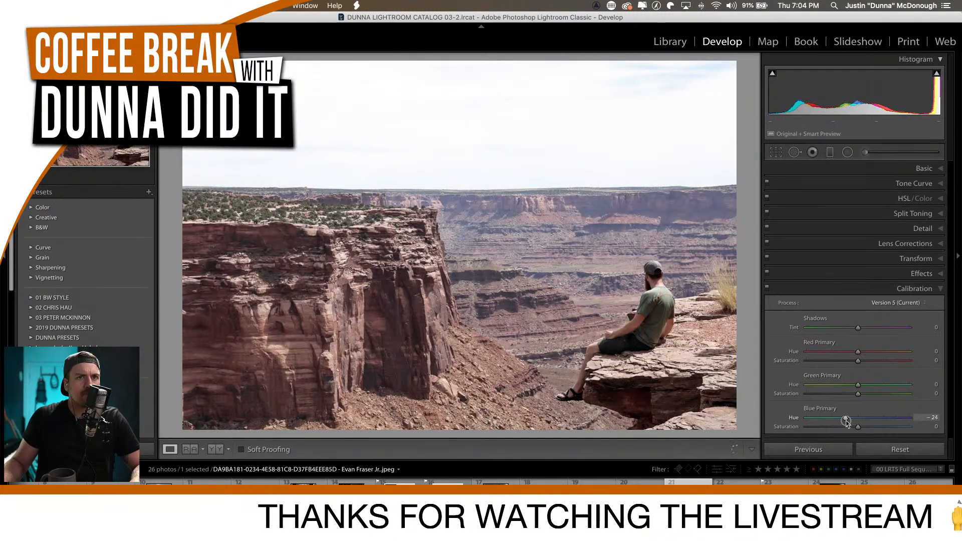
{"action": "left_click", "coordinate": [912, 288]}
Set the HSL red hue to +9 and orange hue to -14, and the yellow saturation to -57 and green saturation to -39.
{"action": "left_click", "coordinate": [884, 199]}
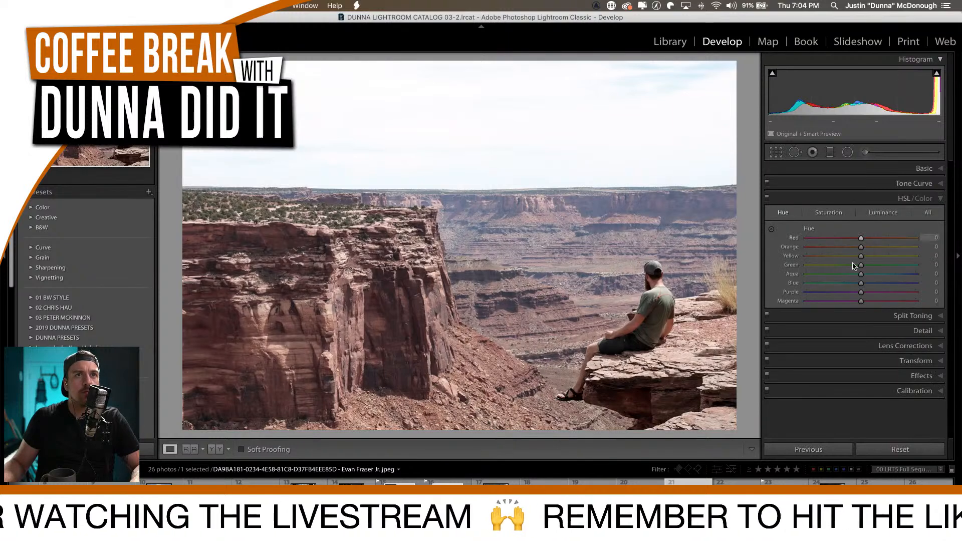
{"action": "mouse_move", "coordinate": [860, 248]}
{"action": "left_mouse_down"}
{"action": "mouse_move", "coordinate": [864, 239]}
{"action": "mouse_move", "coordinate": [900, 242]}
{"action": "mouse_move", "coordinate": [853, 241]}
{"action": "left_mouse_up"}
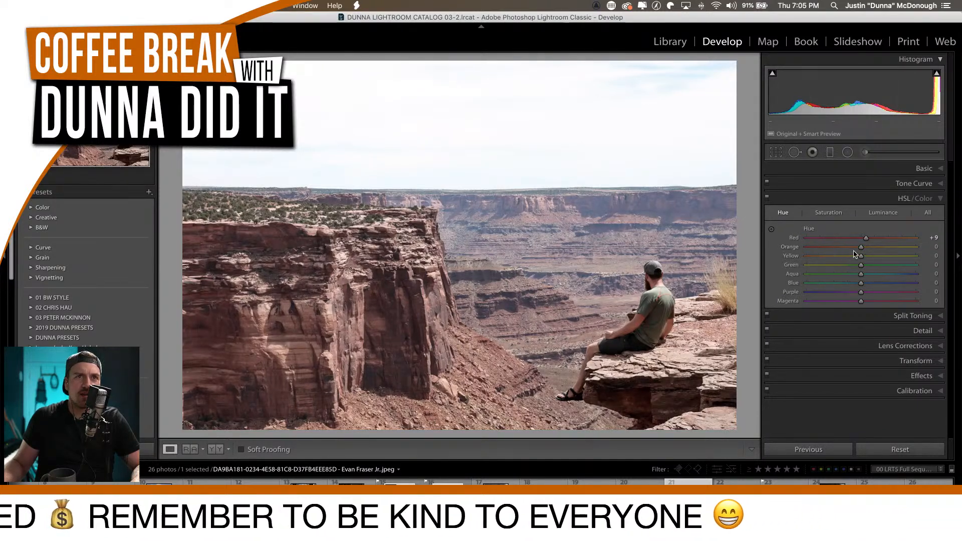
{"action": "mouse_move", "coordinate": [861, 249]}
{"action": "left_mouse_down"}
{"action": "mouse_move", "coordinate": [845, 251]}
{"action": "mouse_move", "coordinate": [884, 251]}
{"action": "mouse_move", "coordinate": [855, 254]}
{"action": "left_mouse_up"}
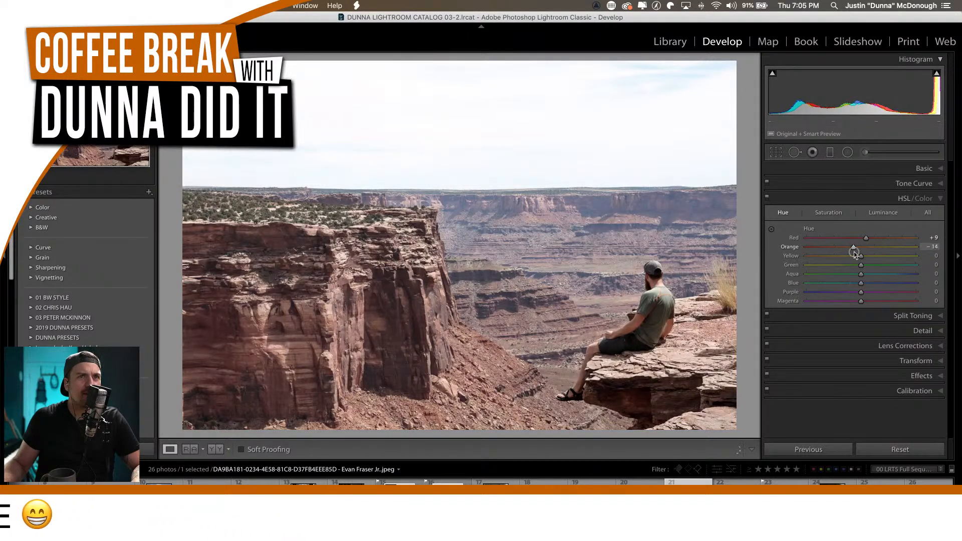
{"action": "left_click", "coordinate": [828, 213]}
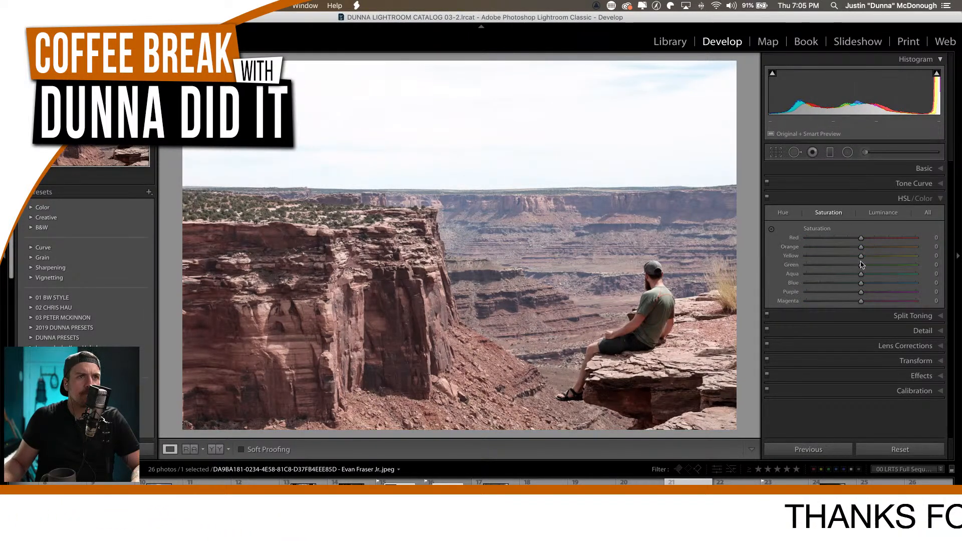
{"action": "mouse_move", "coordinate": [827, 271]}
{"action": "left_mouse_down"}
{"action": "mouse_move", "coordinate": [855, 258]}
{"action": "mouse_move", "coordinate": [829, 264]}
{"action": "left_mouse_up"}
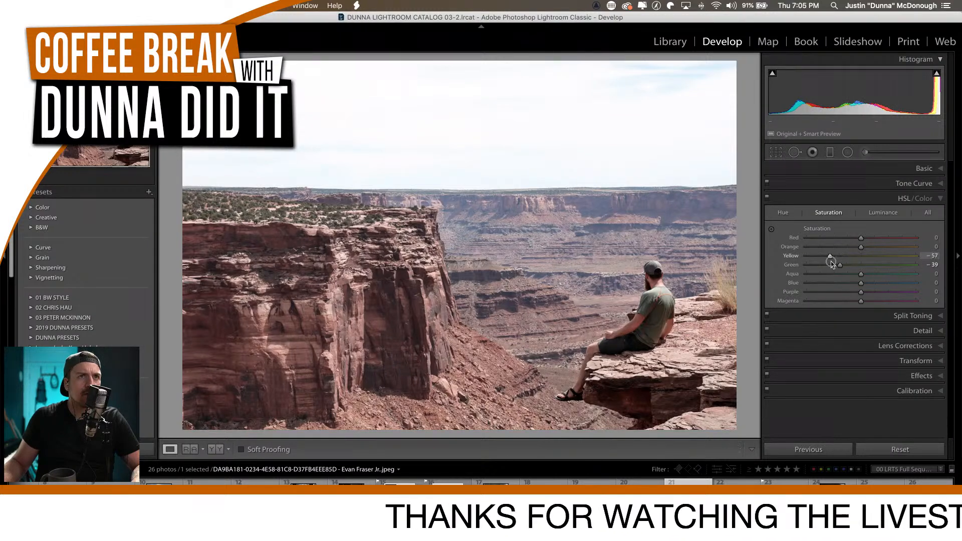
Desaturate the man's shirt to yellow -68 and green -70, and compare the photo with its original look.
{"action": "left_click", "coordinate": [770, 229]}
{"action": "left_click_drag", "start_coordinate": [654, 302], "coordinate": [657, 320]}
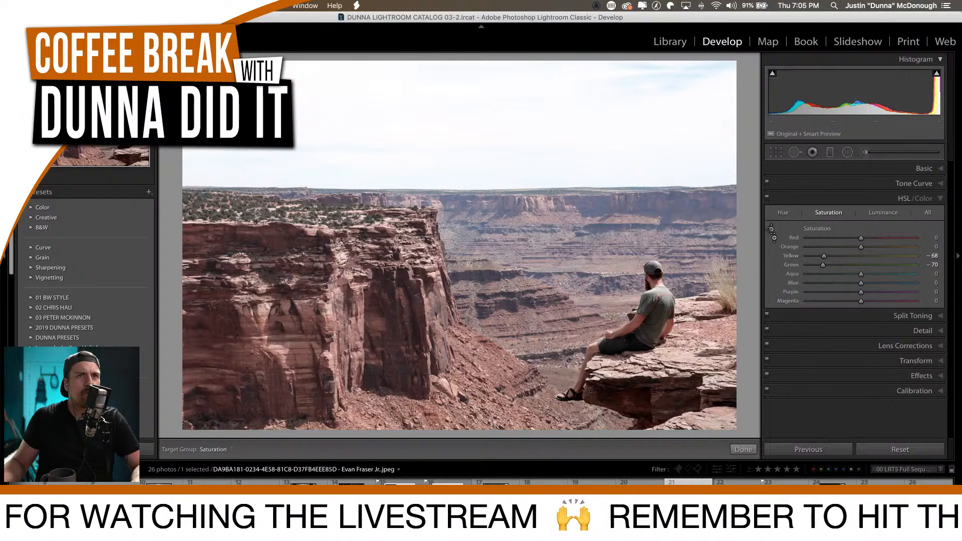
{"action": "left_click", "coordinate": [872, 199]}
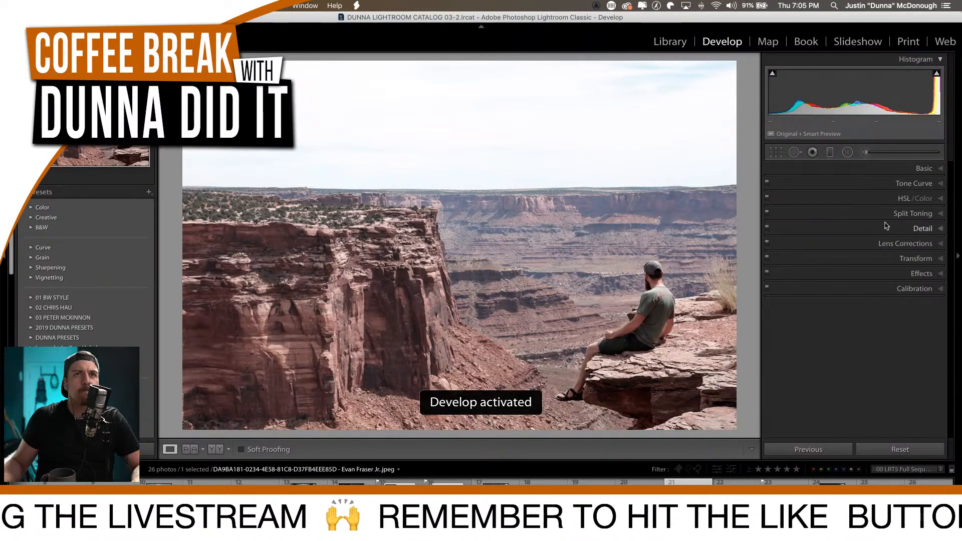
{"action": "left_click", "coordinate": [878, 200]}
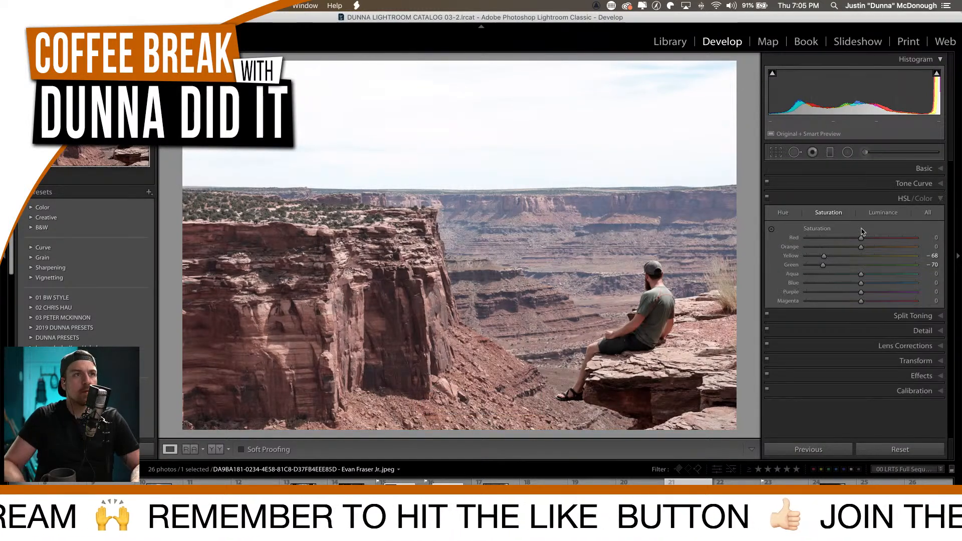
{"action": "key", "text": "backslash"}
{"action": "key", "text": "backslash"}
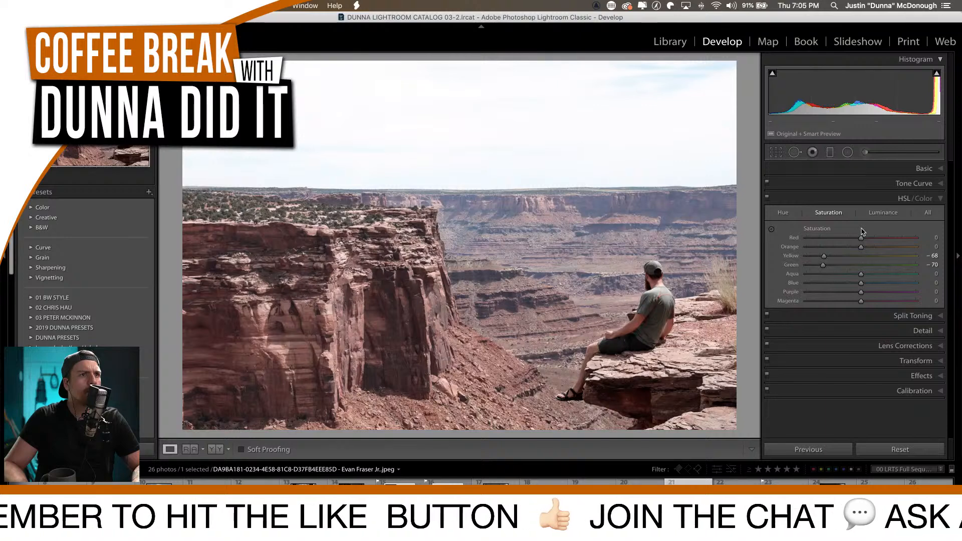
{"action": "key", "text": "backslash"}
{"action": "key", "text": "backslash"}
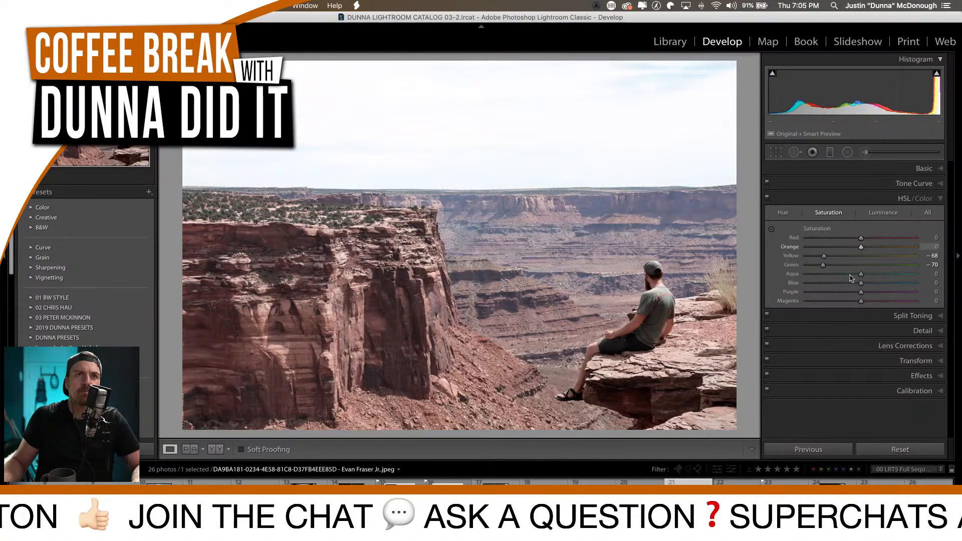
Set saturation to +5 for blue, -29 for purple and -41 for magenta, and compare with the original.
{"action": "left_click_drag", "start_coordinate": [860, 284], "coordinate": [834, 290]}
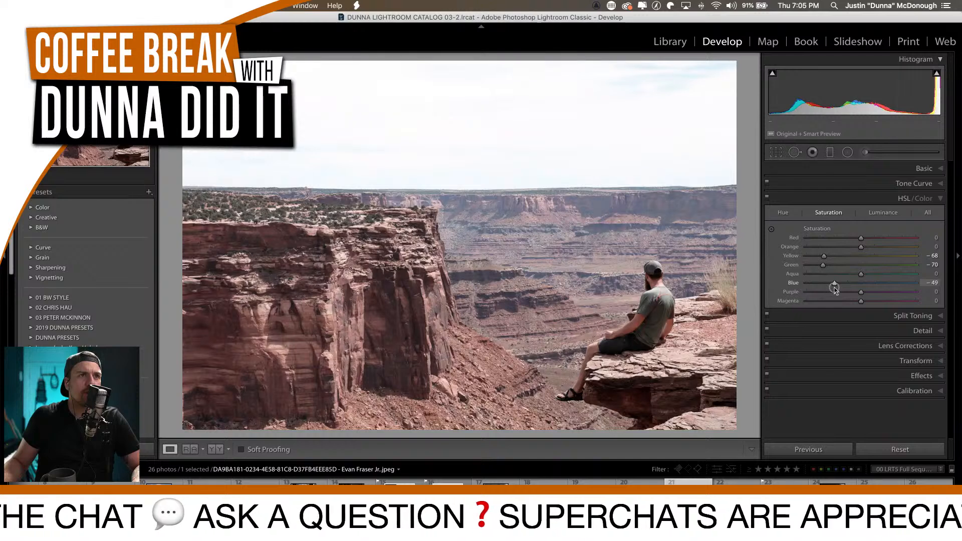
{"action": "left_click", "coordinate": [891, 284]}
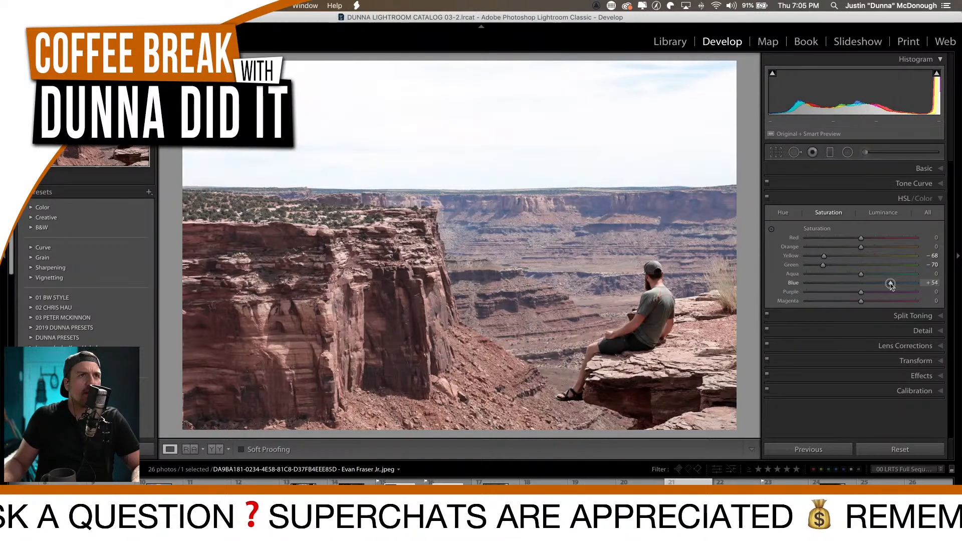
{"action": "left_click_drag", "start_coordinate": [890, 284], "coordinate": [838, 302]}
{"action": "key", "text": "backslash"}
{"action": "key", "text": "backslash"}
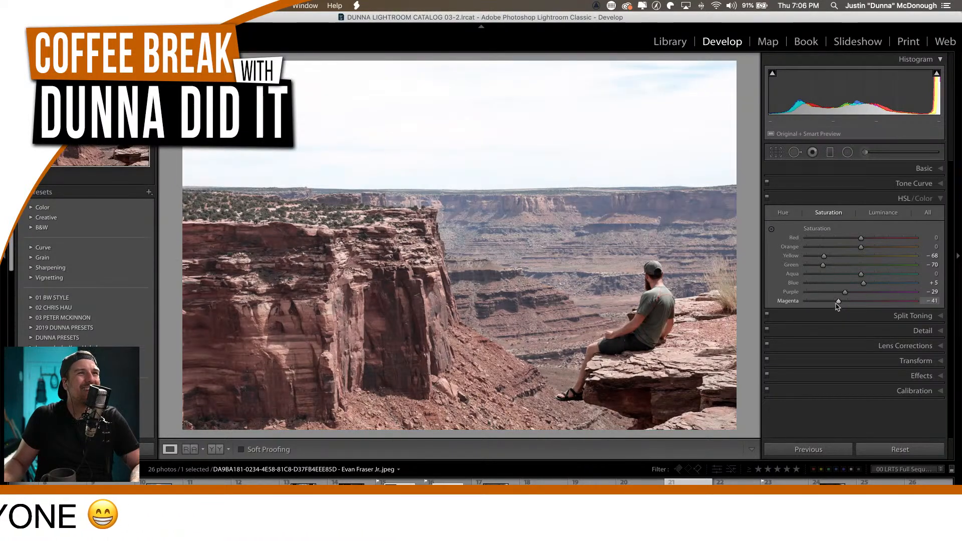
Add a post-crop vignette with an amount of -18 to the canyon photo.
{"action": "left_click", "coordinate": [902, 199]}
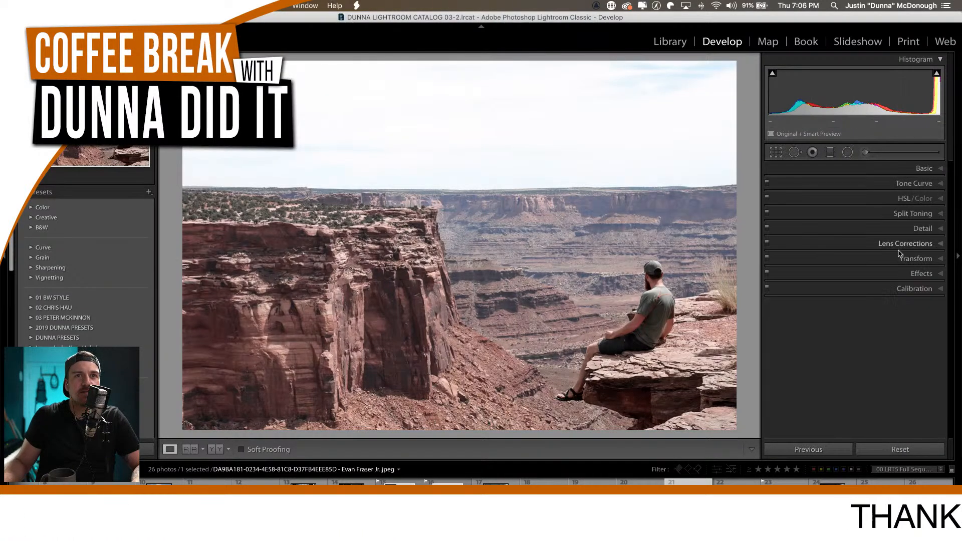
{"action": "left_click", "coordinate": [898, 275]}
{"action": "left_click_drag", "start_coordinate": [857, 306], "coordinate": [846, 309]}
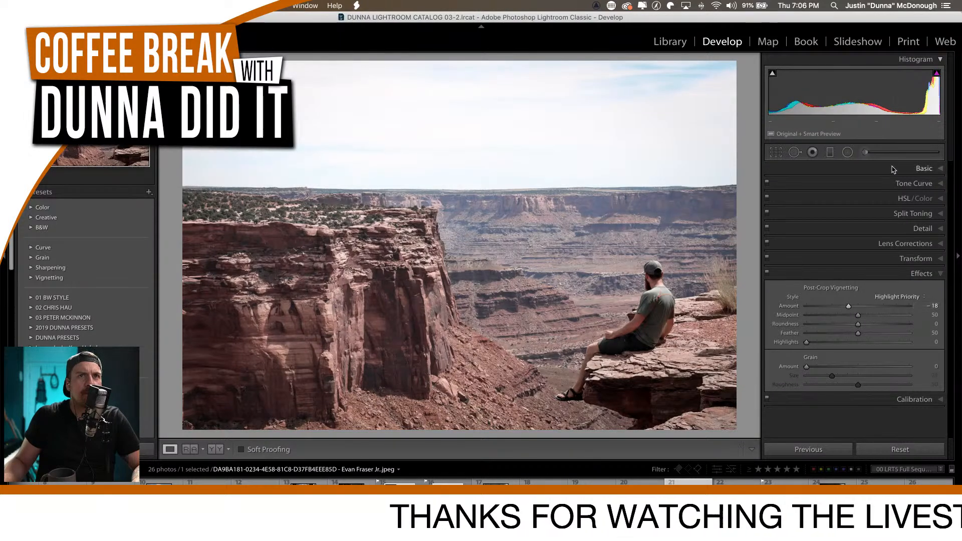
Shape the canyon photo's RGB tone curve by lifting the black point, slightly lowering the shadows and slightly raising the upper midtones.
{"action": "left_click", "coordinate": [889, 183]}
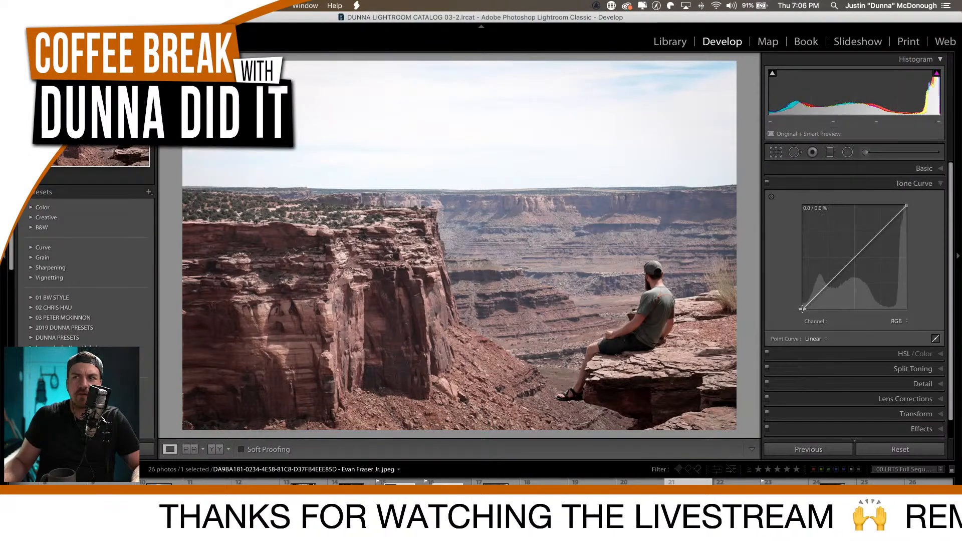
{"action": "left_click_drag", "start_coordinate": [802, 309], "coordinate": [796, 305]}
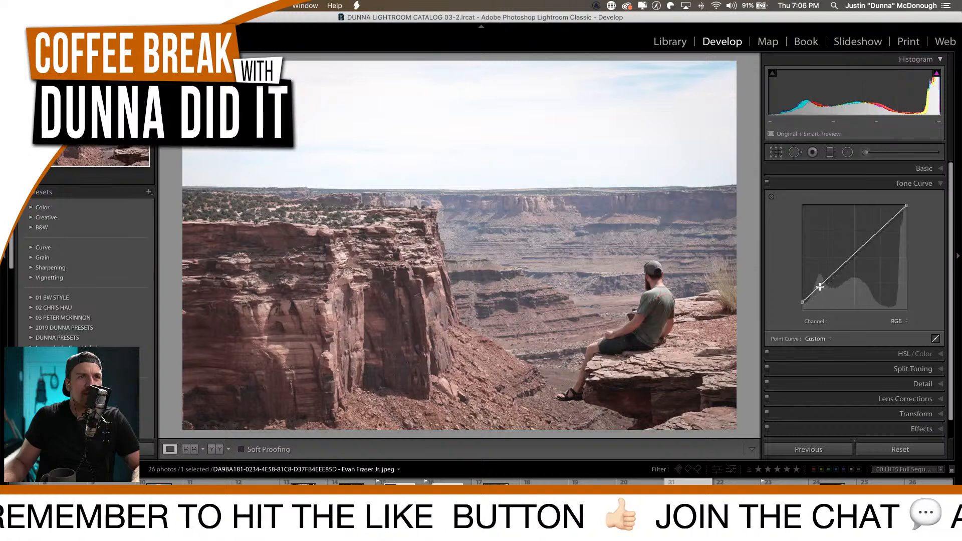
{"action": "left_click_drag", "start_coordinate": [819, 286], "coordinate": [819, 289]}
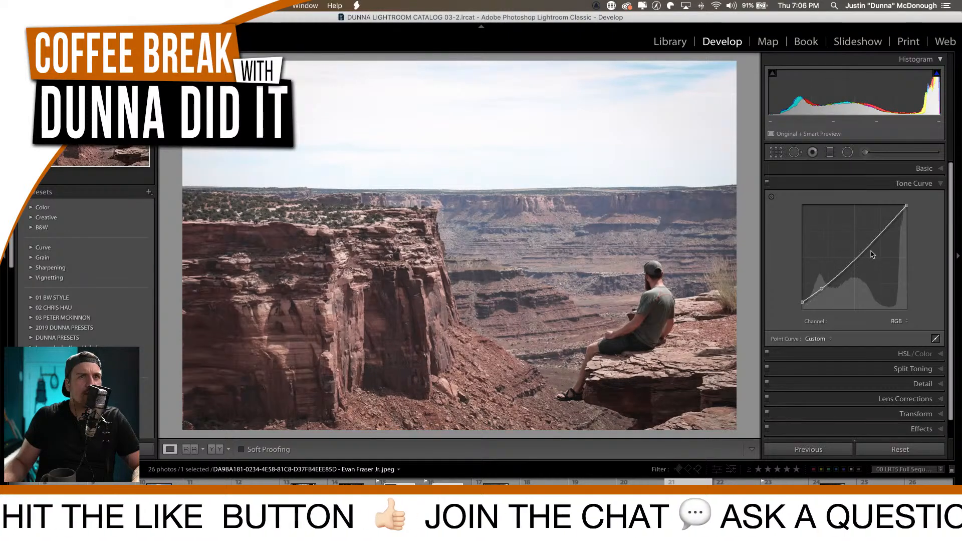
{"action": "left_click_drag", "start_coordinate": [871, 243], "coordinate": [870, 241]}
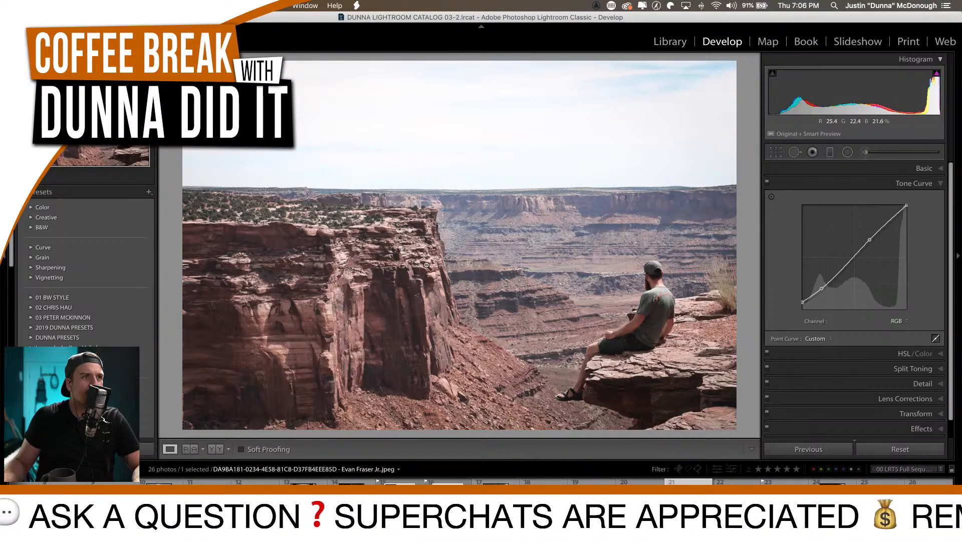
{"action": "left_click", "coordinate": [388, 271]}
{"action": "left_click", "coordinate": [408, 287]}
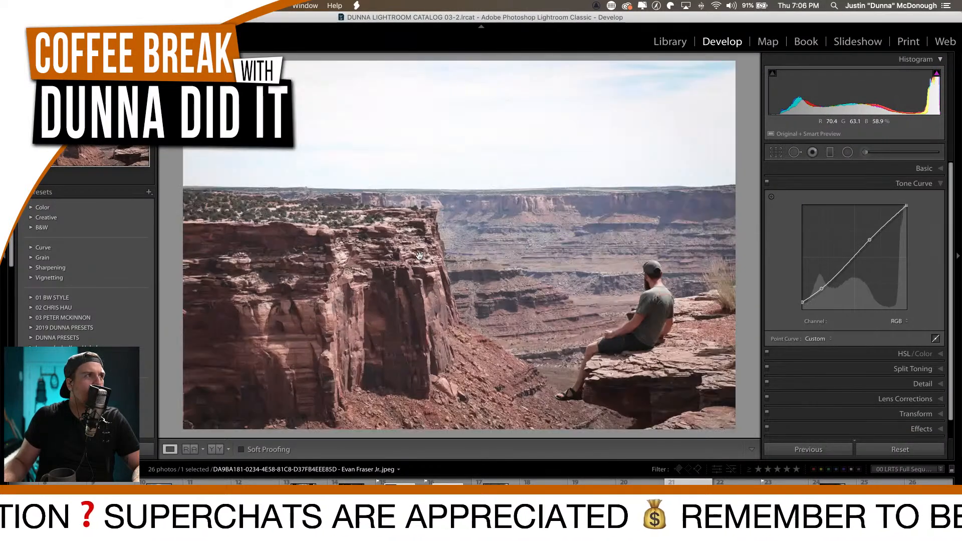
{"action": "left_click", "coordinate": [204, 160]}
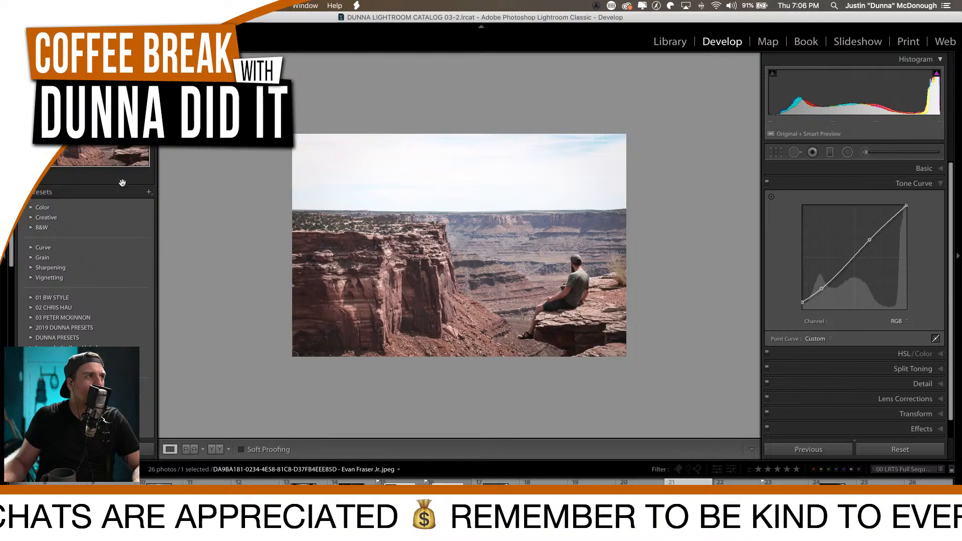
{"action": "scroll", "coordinate": [90, 250], "scroll_direction": "down", "scroll_amount": 5}
{"action": "left_click", "coordinate": [337, 245]}
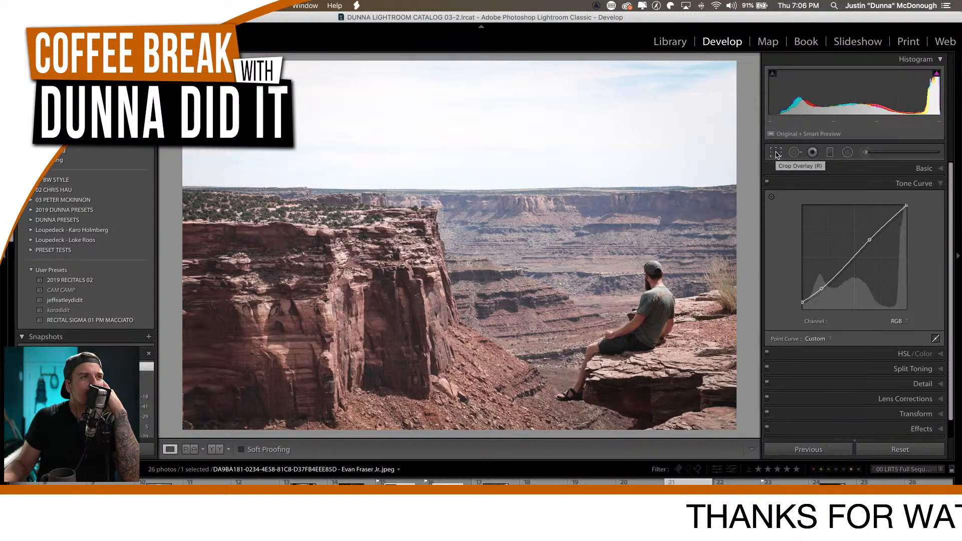
Strengthen the canyon photo's post-crop vignette to an amount of -20.
{"action": "left_click", "coordinate": [881, 184]}
{"action": "left_click", "coordinate": [881, 274]}
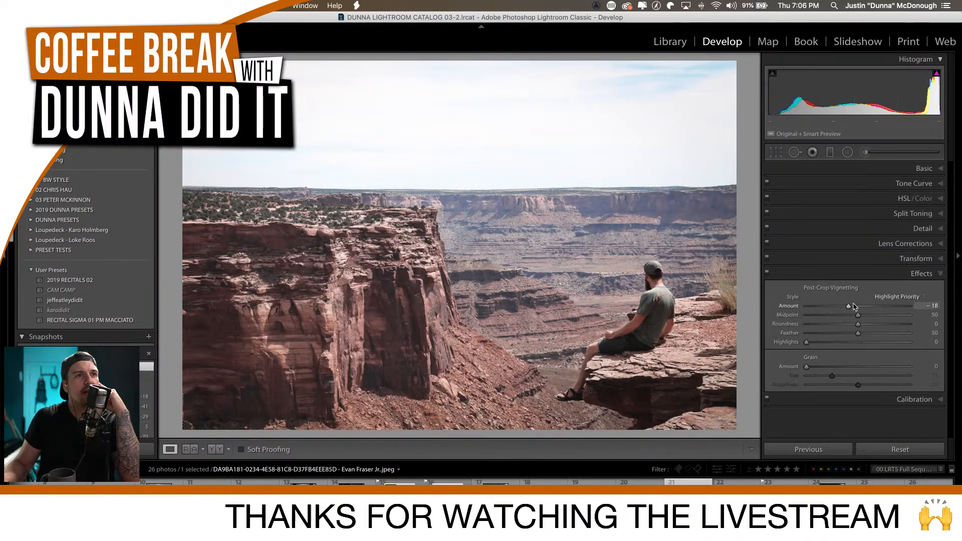
{"action": "left_click_drag", "start_coordinate": [849, 307], "coordinate": [848, 307]}
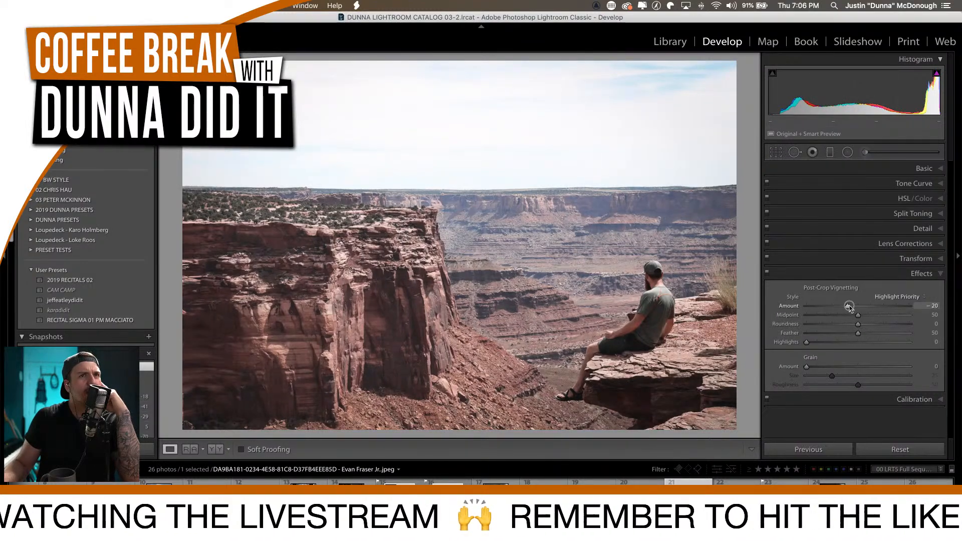
Crop the canyon photo slightly tighter at its original aspect ratio, trimming the side behind the man, and compare with the unedited look.
{"action": "key", "text": "r"}
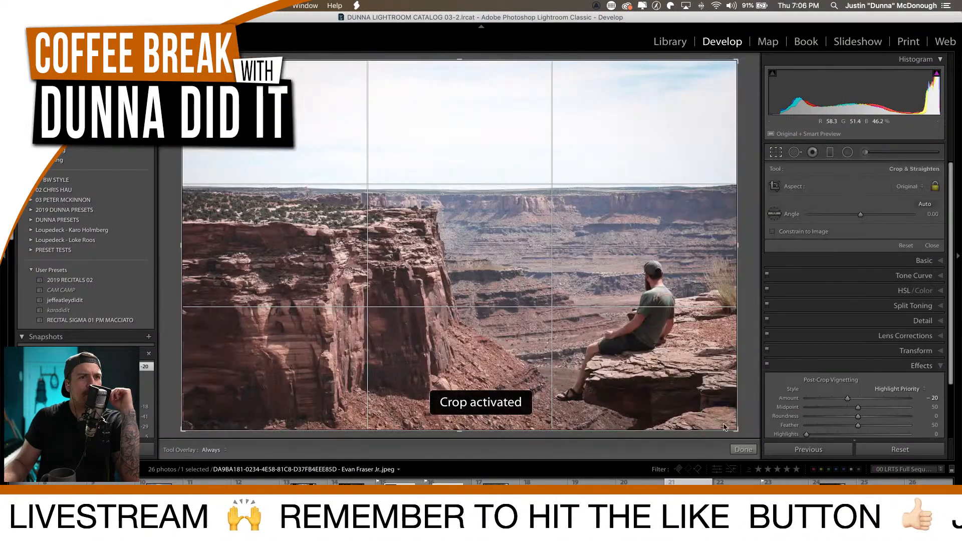
{"action": "left_click_drag", "start_coordinate": [731, 430], "coordinate": [712, 417]}
{"action": "left_click_drag", "start_coordinate": [669, 362], "coordinate": [669, 349]}
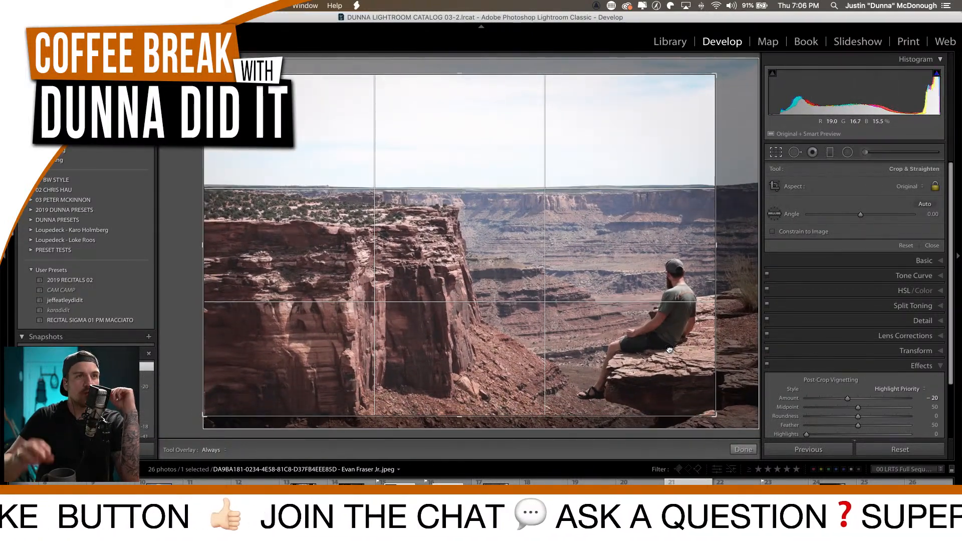
{"action": "key", "text": "r"}
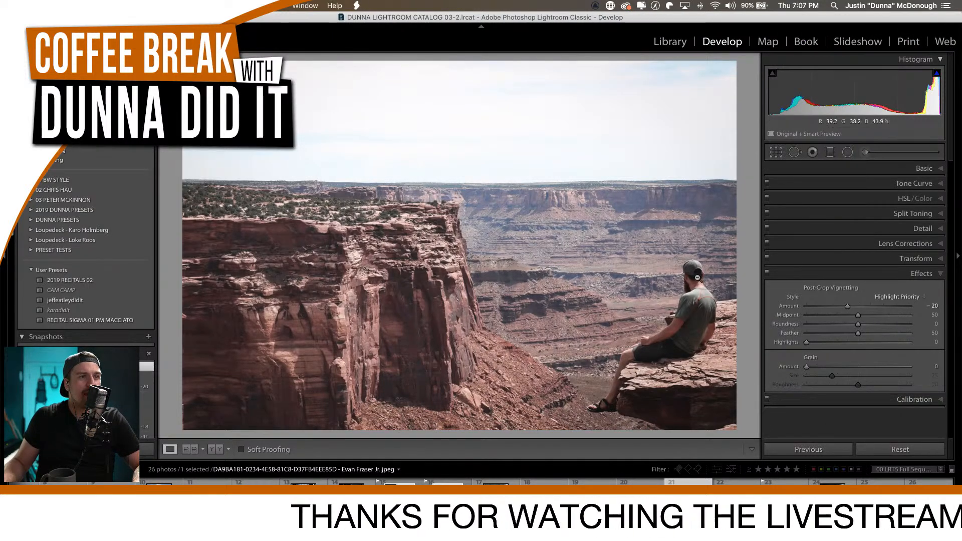
{"action": "key", "text": "backslash"}
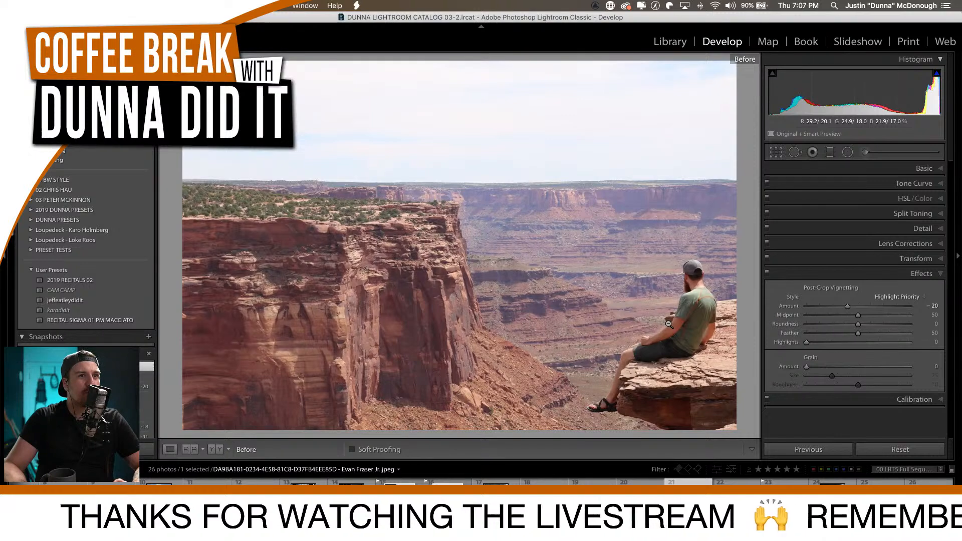
{"action": "key", "text": "backslash"}
{"action": "key", "text": "backslash"}
{"action": "key", "text": "backslash"}
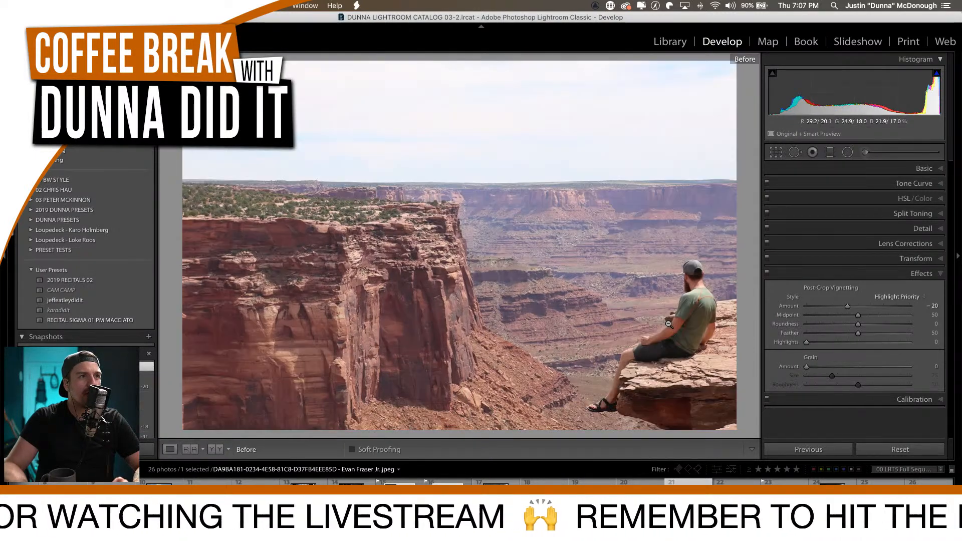
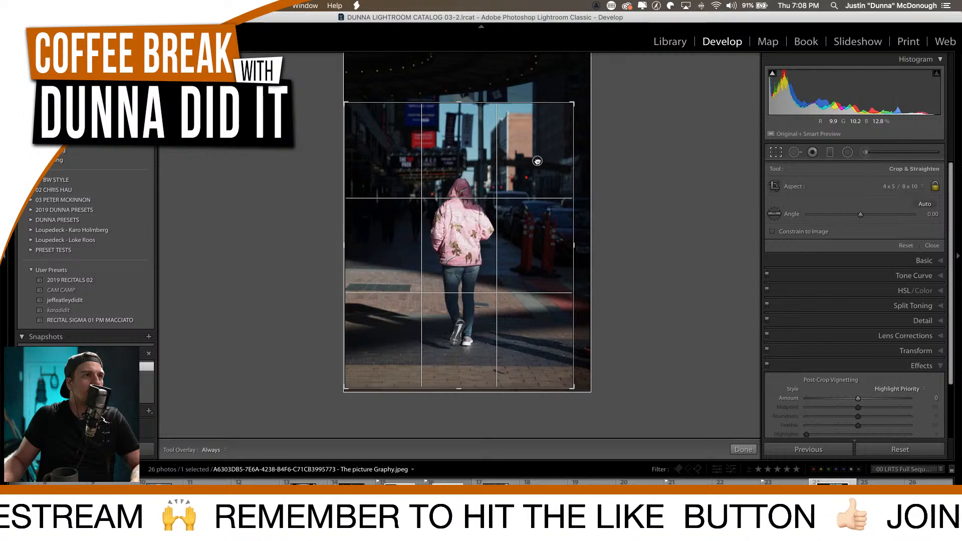
Accept the street photo's 4 x 5 crop and set exposure -0.20, contrast +38, shadows -17 and blacks -27.
{"action": "key", "text": "d"}
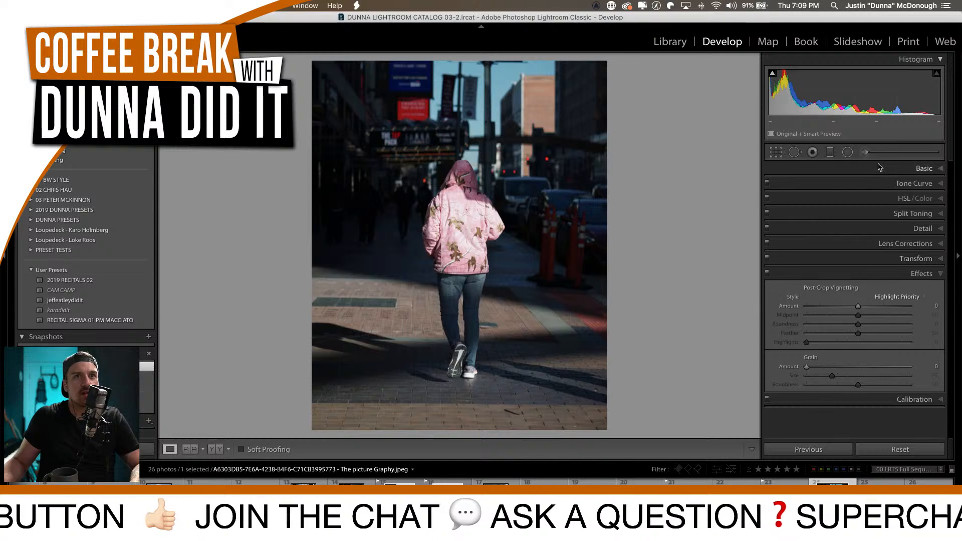
{"action": "left_click", "coordinate": [884, 279]}
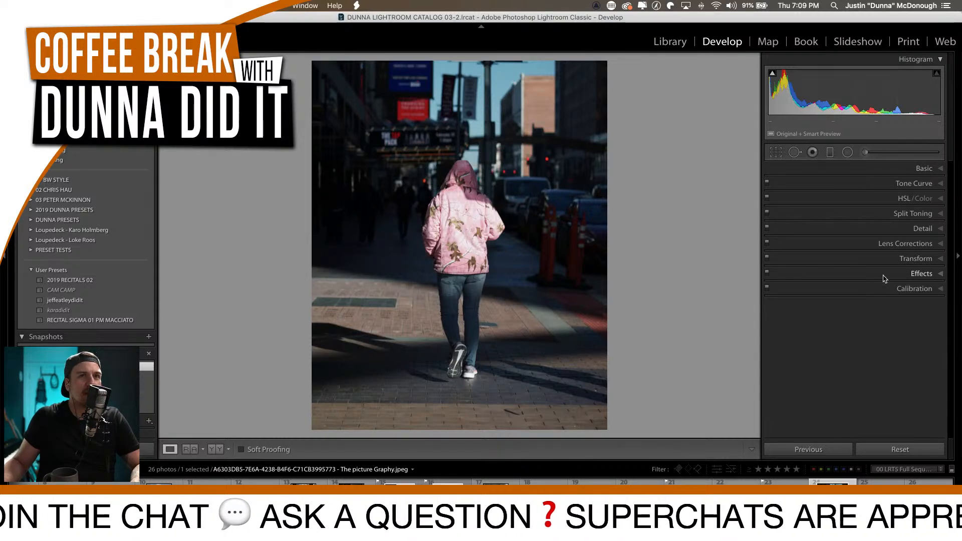
{"action": "left_click", "coordinate": [875, 169]}
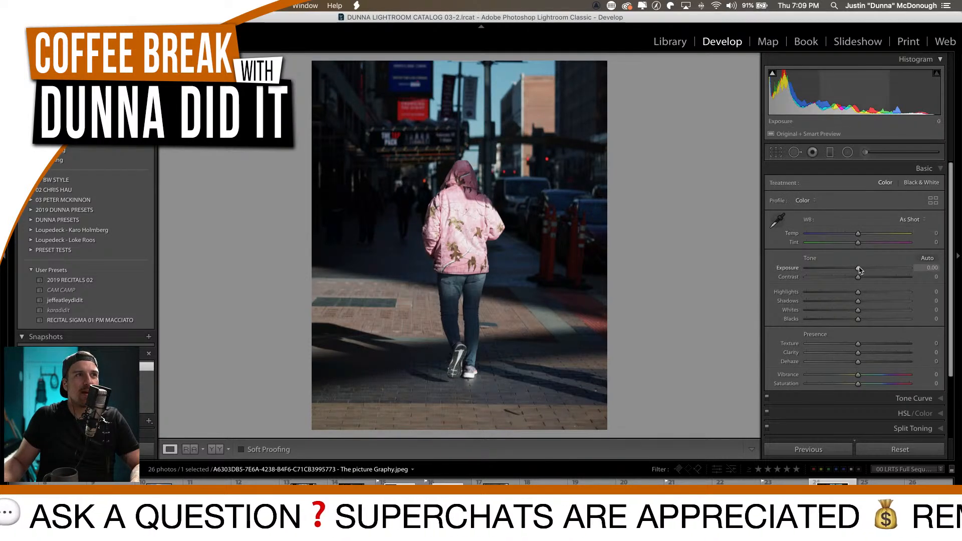
{"action": "left_click_drag", "start_coordinate": [858, 268], "coordinate": [861, 269]}
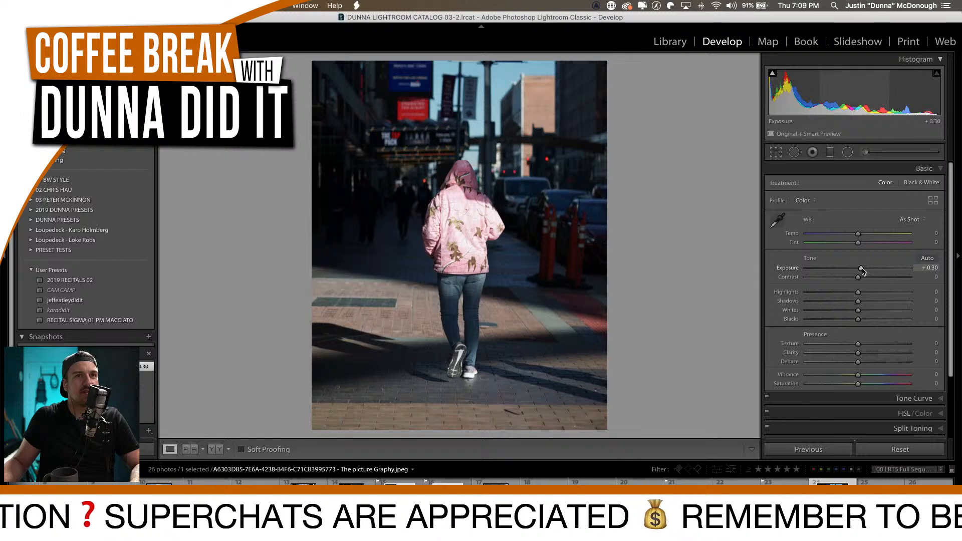
{"action": "left_click_drag", "start_coordinate": [858, 323], "coordinate": [857, 269]}
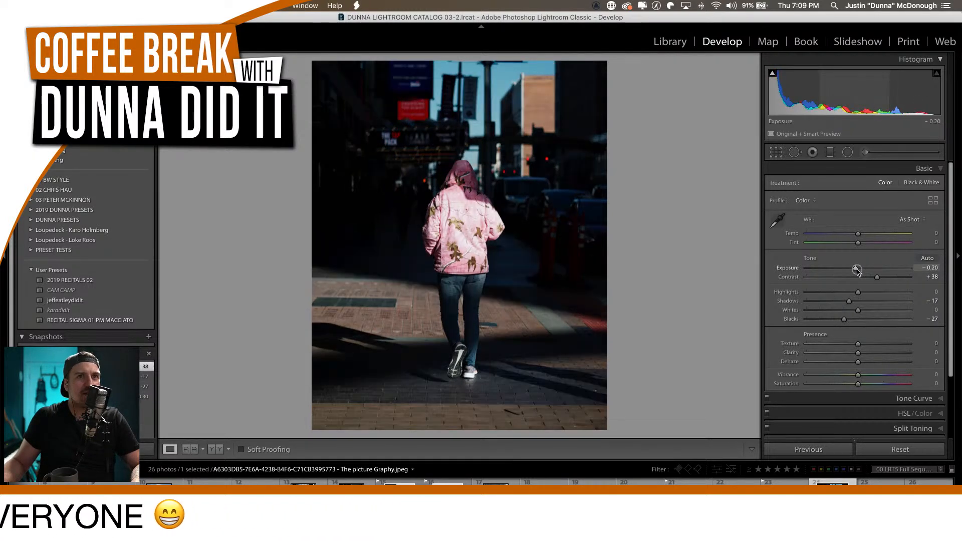
Set the street photo's clarity to +8 and dehaze to +12, and fine-tune exposure to -0.10.
{"action": "mouse_move", "coordinate": [857, 352]}
{"action": "left_mouse_down"}
{"action": "mouse_move", "coordinate": [881, 355]}
{"action": "mouse_move", "coordinate": [861, 353]}
{"action": "mouse_move", "coordinate": [865, 365]}
{"action": "left_mouse_up"}
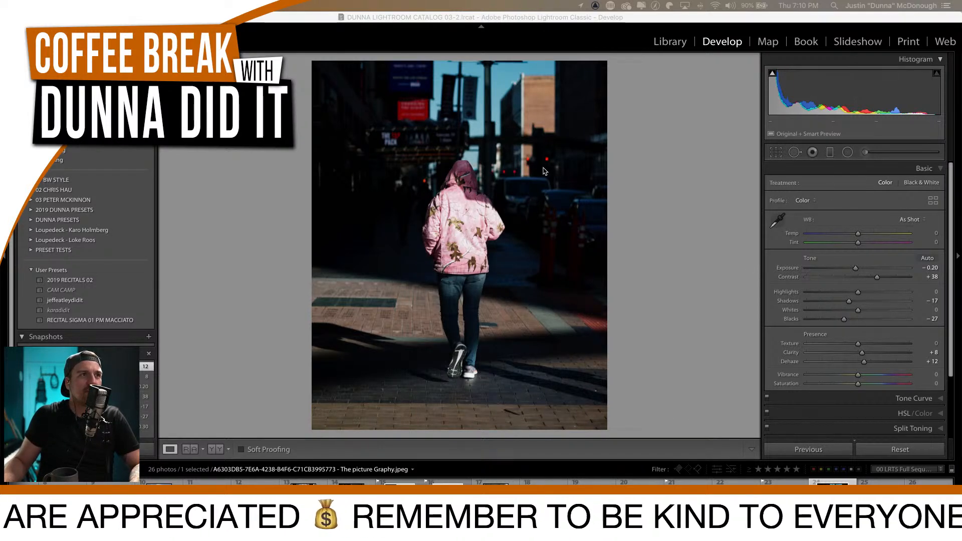
{"action": "left_click", "coordinate": [776, 154]}
{"action": "key", "text": "d"}
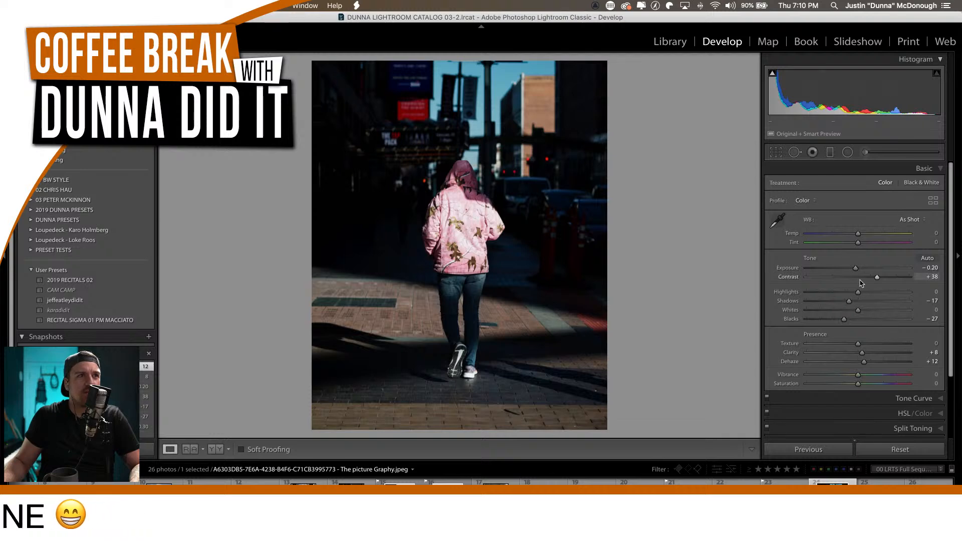
{"action": "left_click_drag", "start_coordinate": [855, 271], "coordinate": [857, 271]}
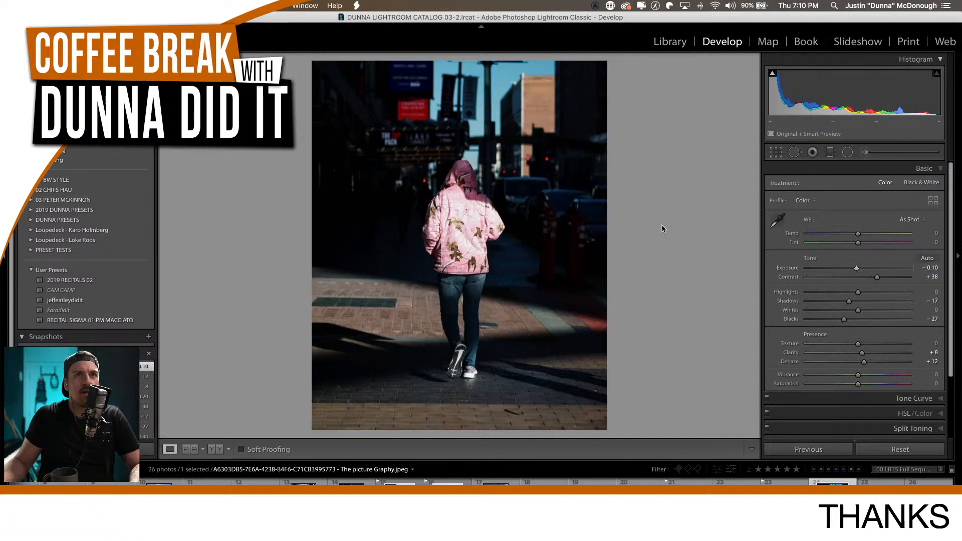
Calibrate the street photo's colours by shifting the blue primary hue toward teal and the red primary hue toward orange.
{"action": "left_click", "coordinate": [901, 168]}
{"action": "left_click", "coordinate": [914, 288]}
{"action": "left_click_drag", "start_coordinate": [857, 417], "coordinate": [842, 420]}
{"action": "left_click_drag", "start_coordinate": [857, 351], "coordinate": [864, 351]}
{"action": "left_click", "coordinate": [882, 288]}
Shape the street photo's RGB tone curve by slightly lifting the black point, pulling down the shadows and anchoring the midtones.
{"action": "left_click", "coordinate": [884, 184]}
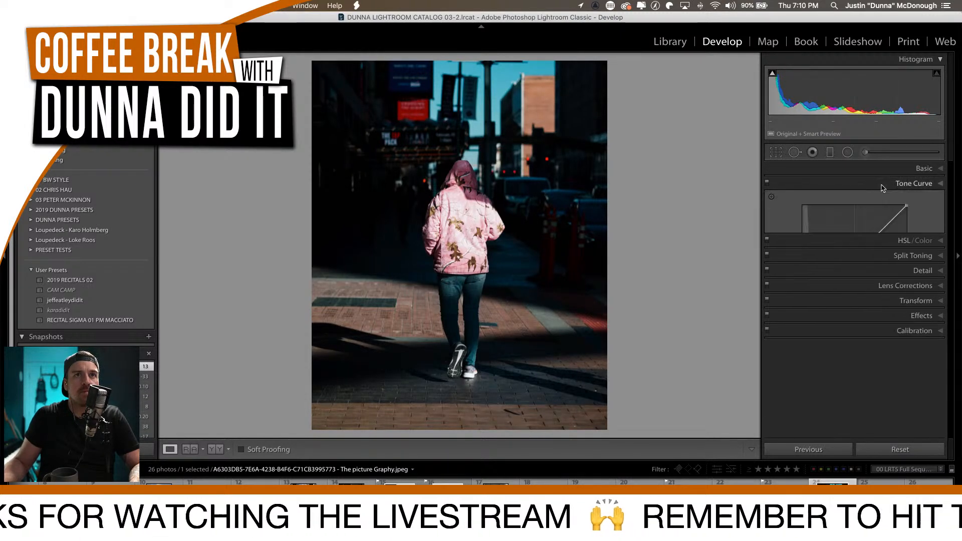
{"action": "left_click_drag", "start_coordinate": [821, 296], "coordinate": [803, 307]}
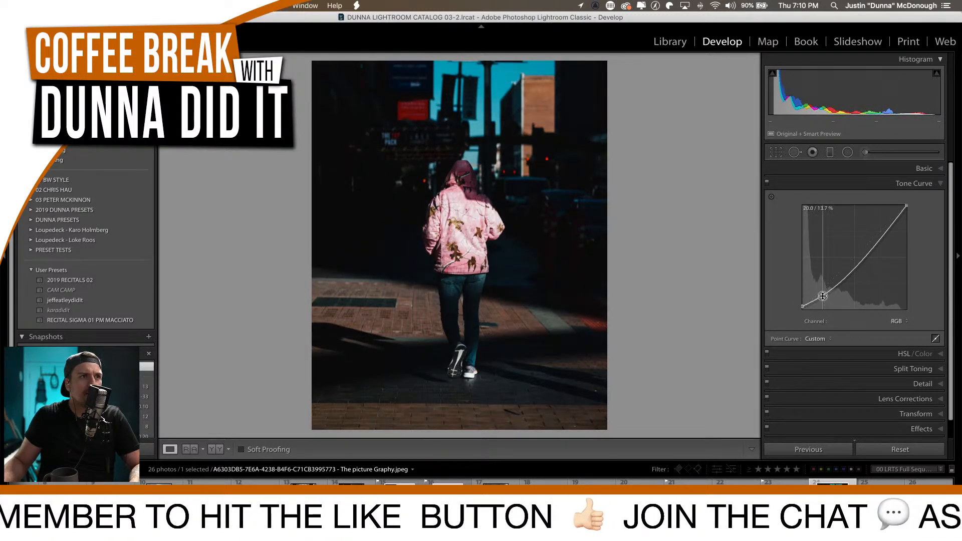
{"action": "left_click_drag", "start_coordinate": [862, 267], "coordinate": [859, 257]}
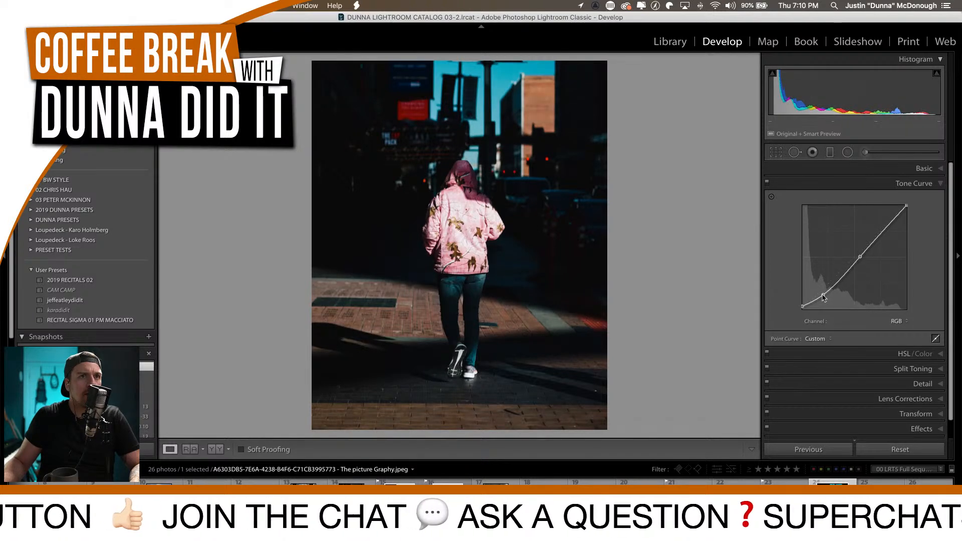
{"action": "left_click_drag", "start_coordinate": [821, 298], "coordinate": [822, 295]}
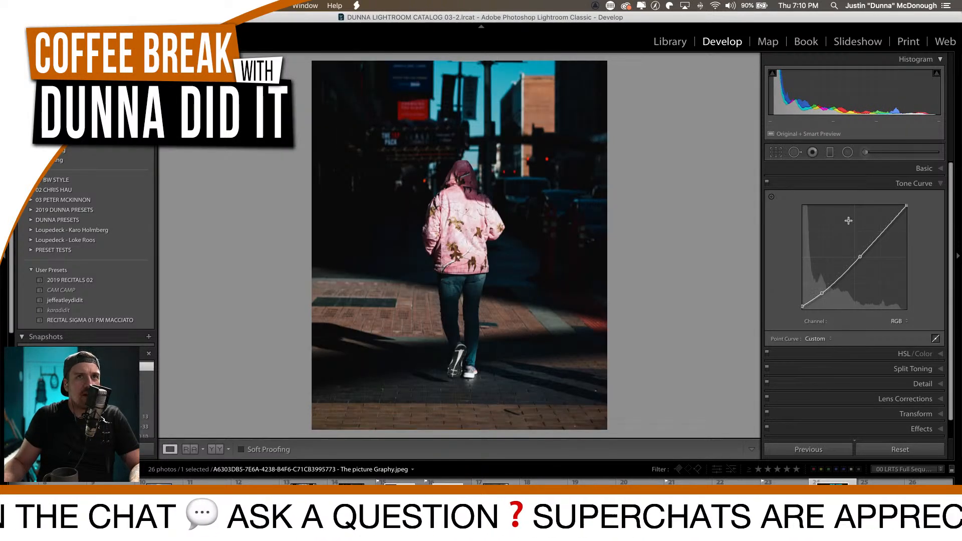
Try red saturation at -52 with red hue at +46 in the HSL adjustments, and reset the red saturation.
{"action": "left_click", "coordinate": [861, 185]}
{"action": "left_click", "coordinate": [846, 198]}
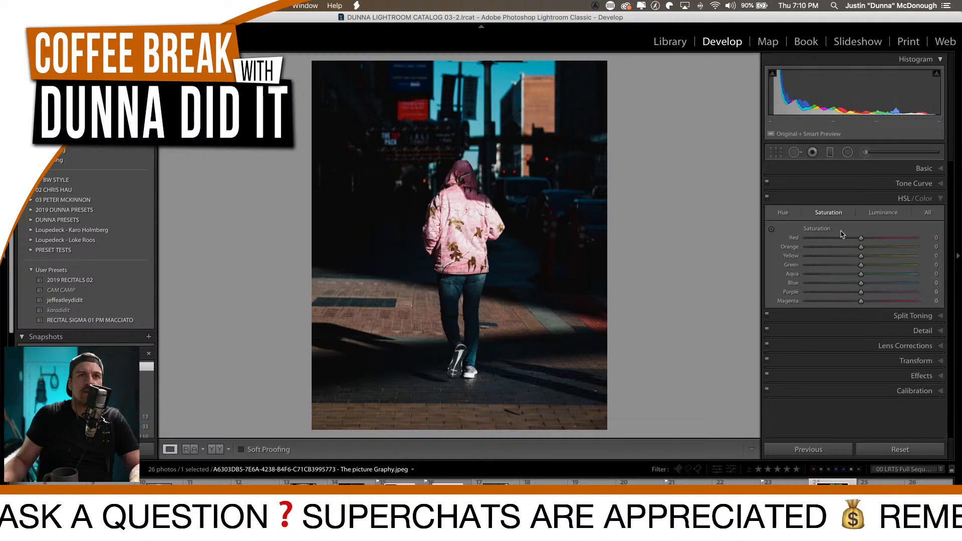
{"action": "left_click_drag", "start_coordinate": [867, 239], "coordinate": [832, 240]}
{"action": "left_click", "coordinate": [783, 213]}
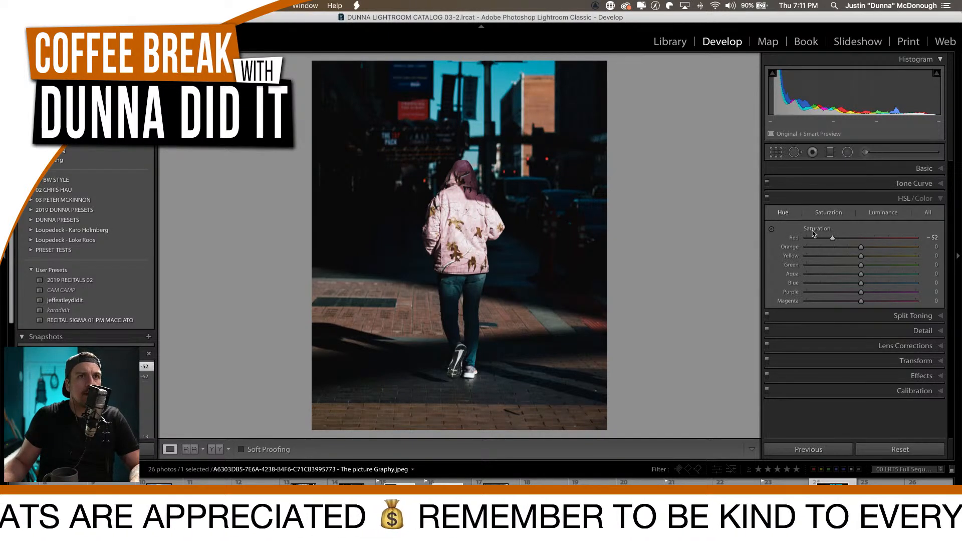
{"action": "left_click_drag", "start_coordinate": [861, 238], "coordinate": [885, 239]}
{"action": "left_click", "coordinate": [823, 212]}
{"action": "double_click", "coordinate": [833, 240]}
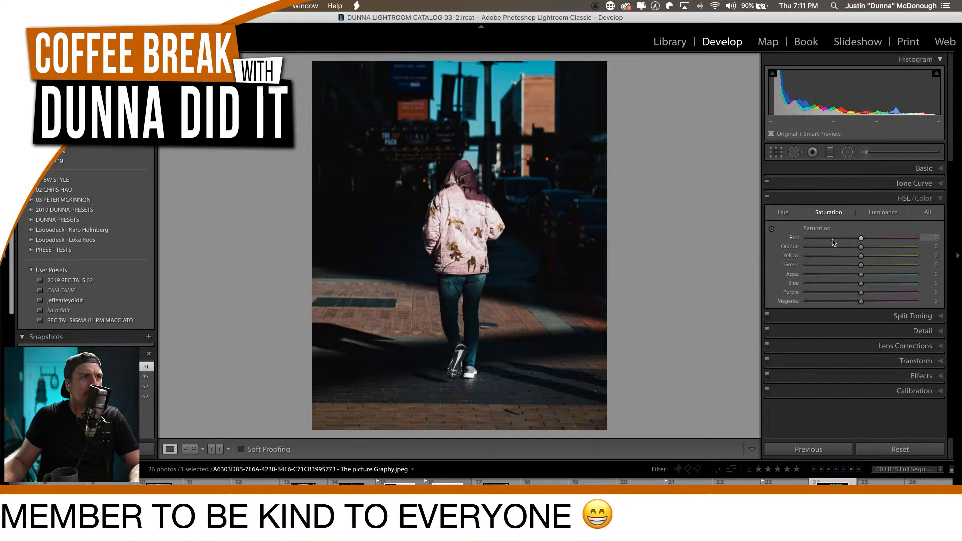
Shift the street photo's HSL hues to red about +51, purple +63 and magenta +86.
{"action": "left_click", "coordinate": [785, 212]}
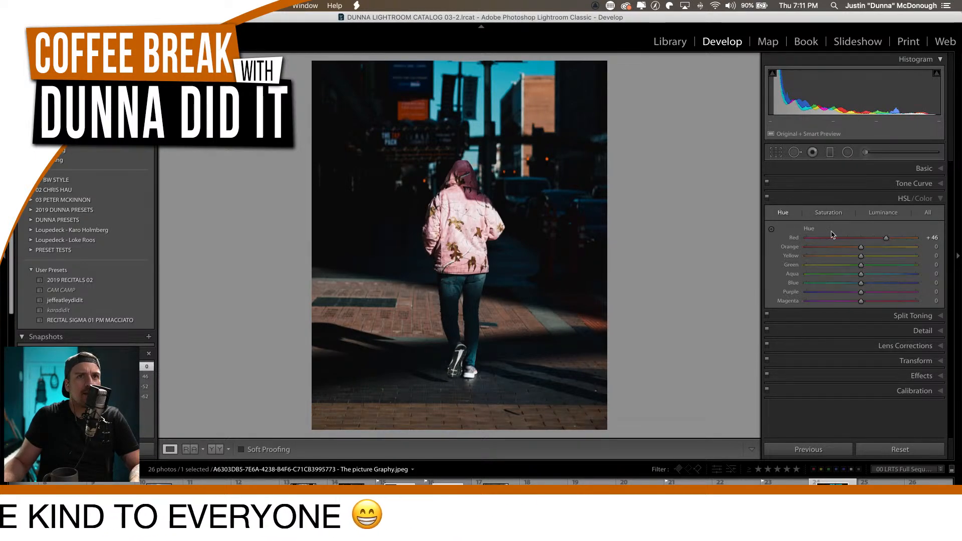
{"action": "mouse_move", "coordinate": [889, 240]}
{"action": "left_mouse_down"}
{"action": "mouse_move", "coordinate": [925, 244]}
{"action": "mouse_move", "coordinate": [899, 243]}
{"action": "left_mouse_up"}
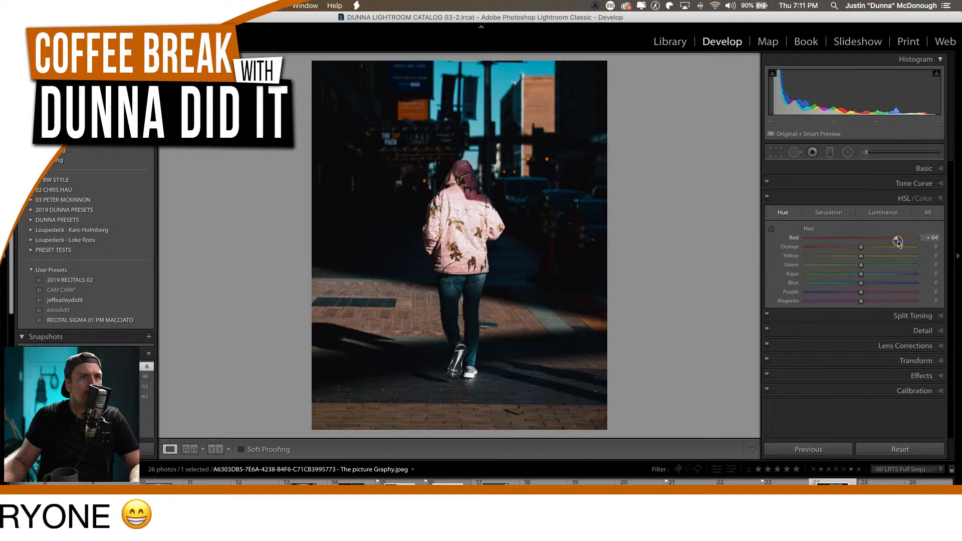
{"action": "left_click_drag", "start_coordinate": [860, 300], "coordinate": [896, 296]}
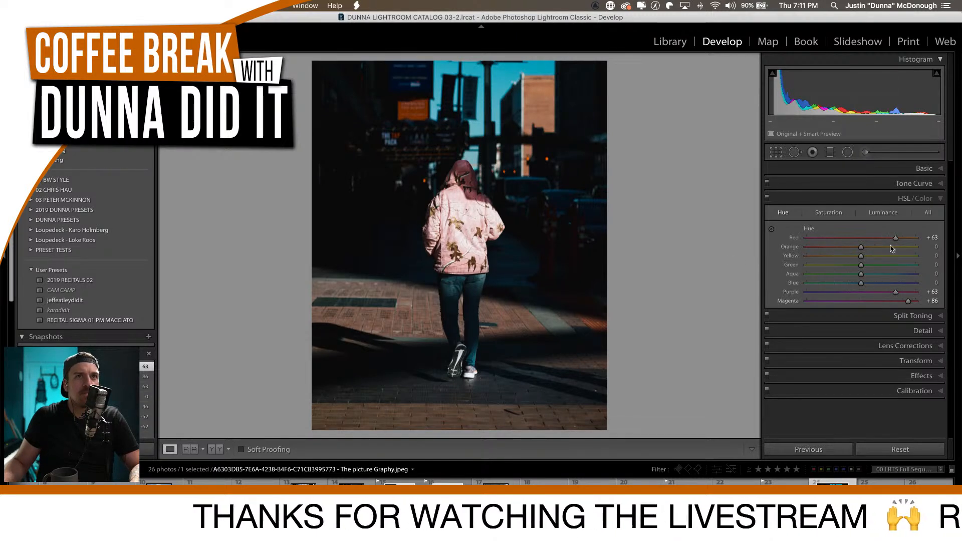
{"action": "double_click", "coordinate": [895, 239]}
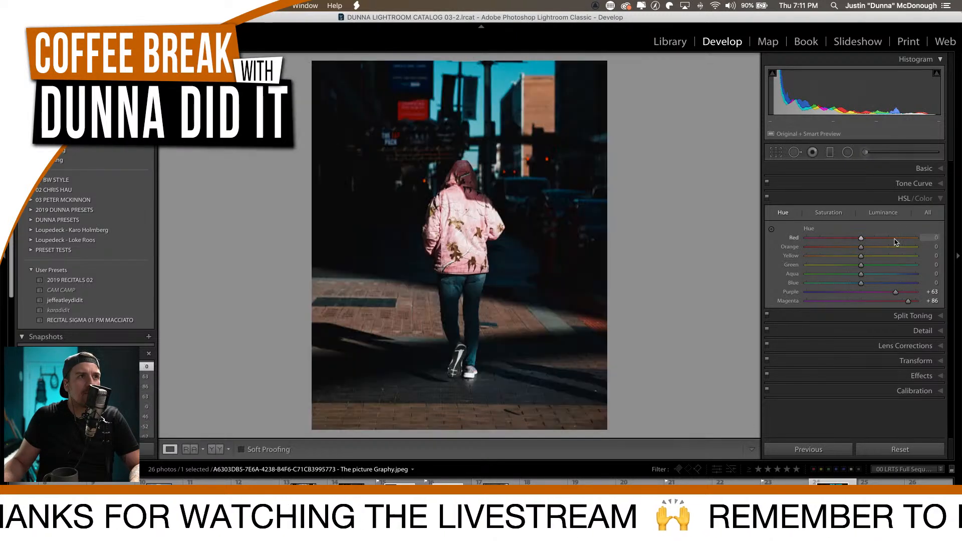
{"action": "left_click_drag", "start_coordinate": [861, 242], "coordinate": [891, 239]}
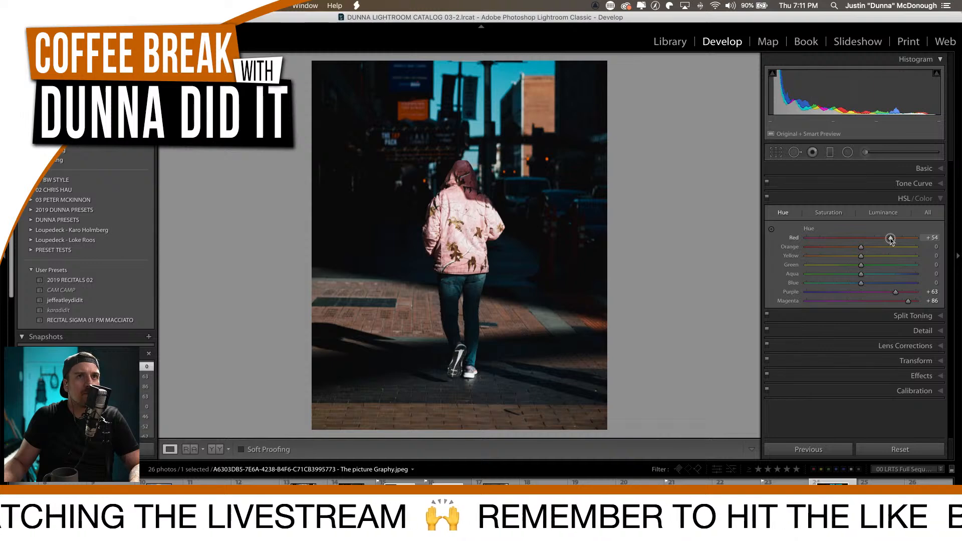
Set the HSL saturation to red -48, orange +4, yellow -61, green -50, aqua -63, blue -42, purple -30 and magenta -27.
{"action": "left_click", "coordinate": [828, 212]}
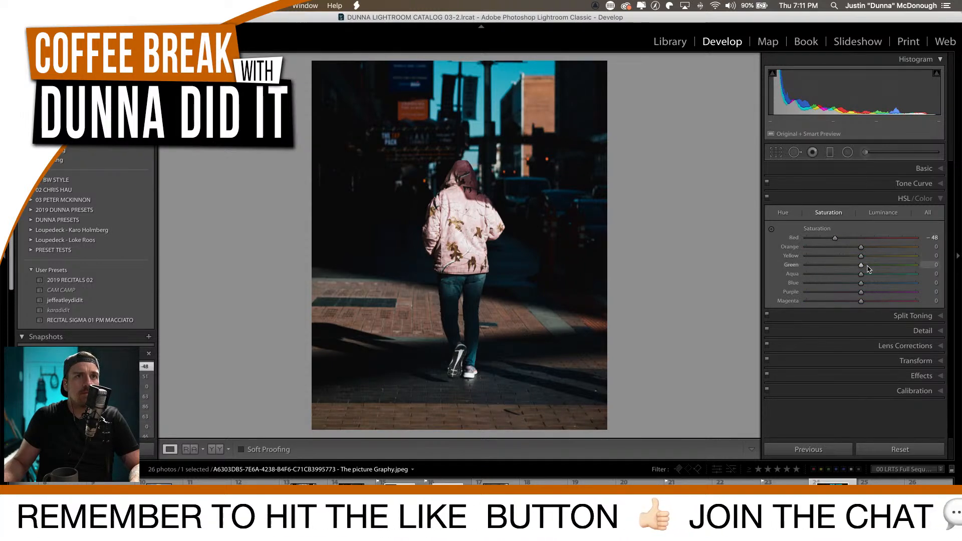
{"action": "left_click_drag", "start_coordinate": [860, 282], "coordinate": [839, 284]}
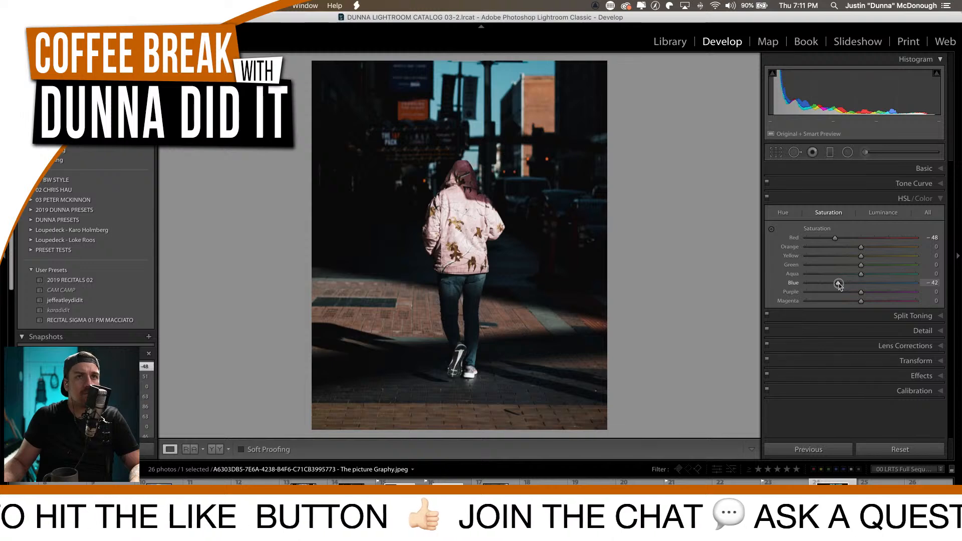
{"action": "left_click_drag", "start_coordinate": [861, 247], "coordinate": [846, 305]}
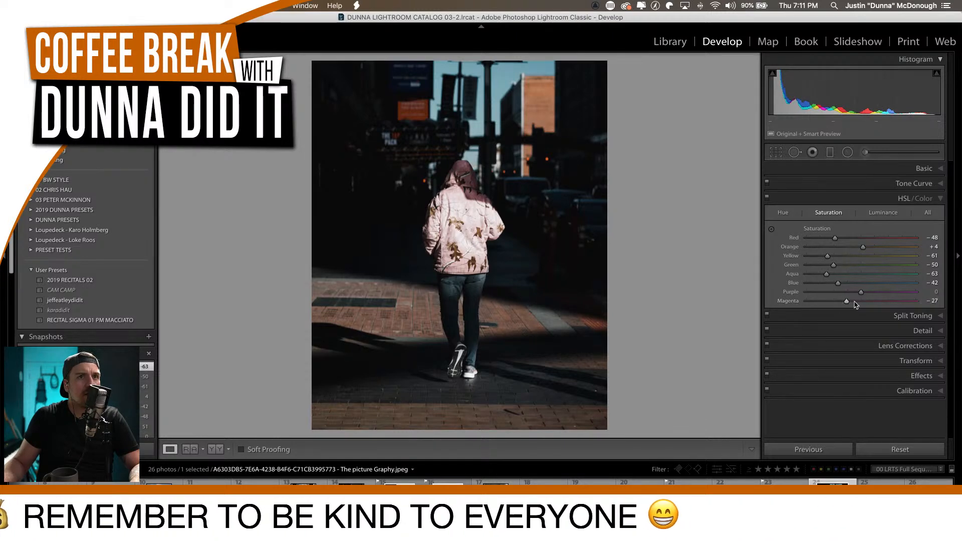
{"action": "left_click_drag", "start_coordinate": [843, 294], "coordinate": [845, 296]}
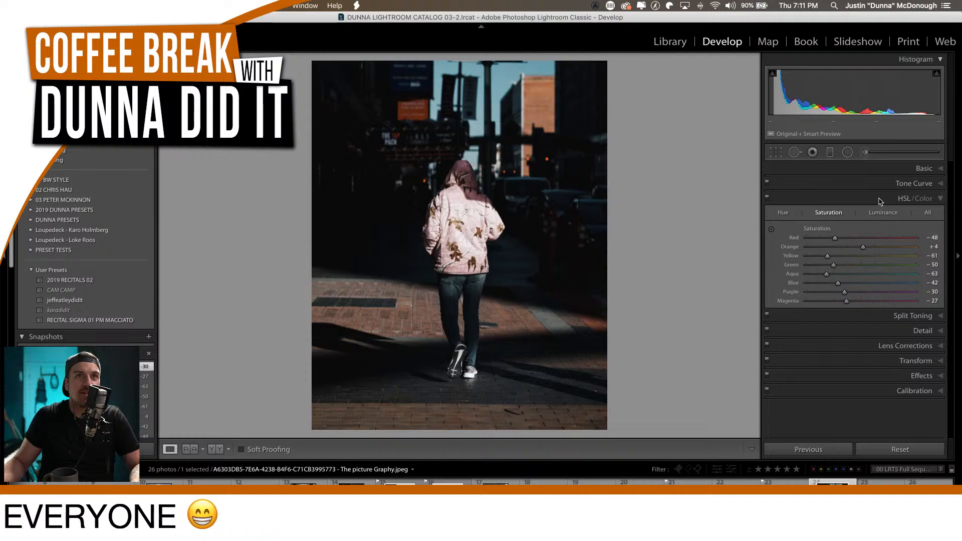
Raise the tone curve's black point to about 7.1% for faded blacks and compare with the unedited photo.
{"action": "left_click", "coordinate": [878, 199]}
{"action": "left_click", "coordinate": [878, 183]}
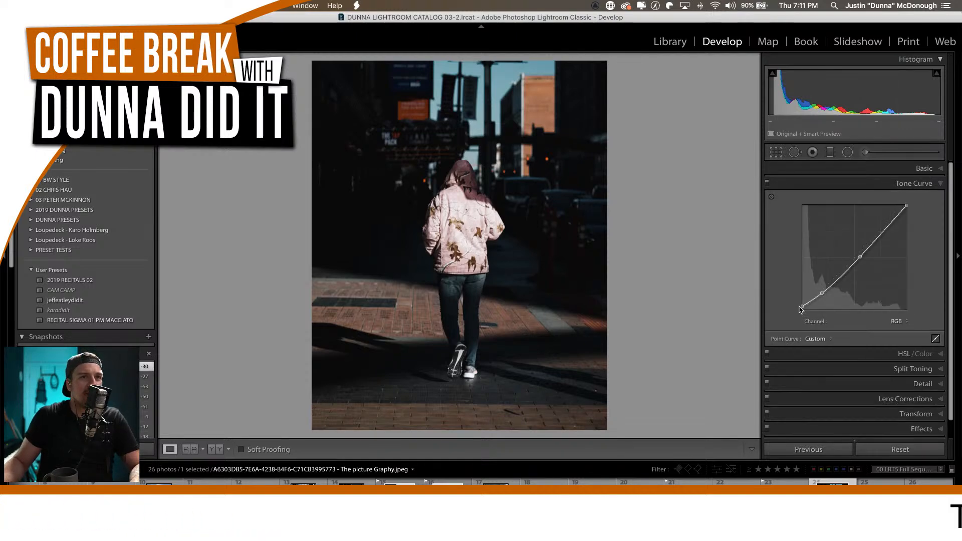
{"action": "left_click_drag", "start_coordinate": [802, 308], "coordinate": [800, 305]}
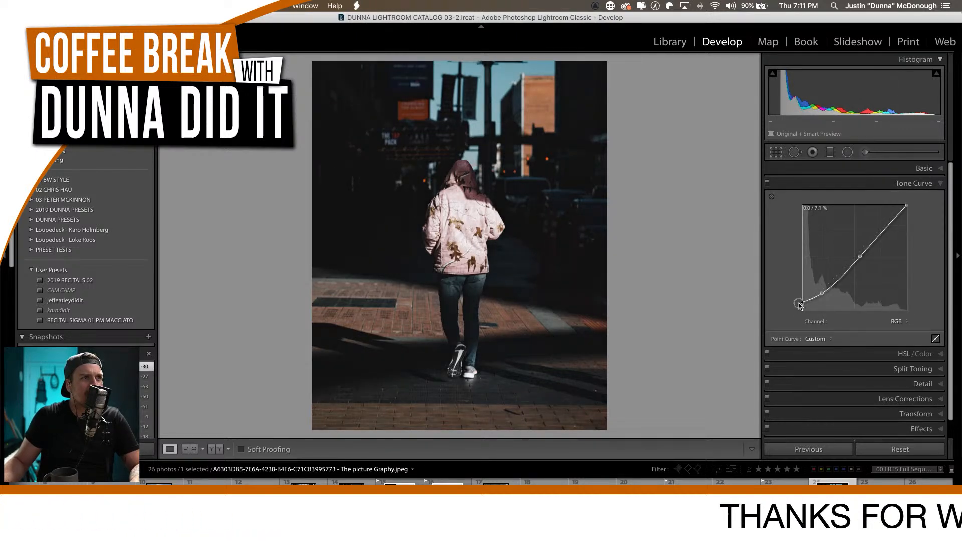
{"action": "key", "text": "backslash"}
{"action": "key", "text": "backslash"}
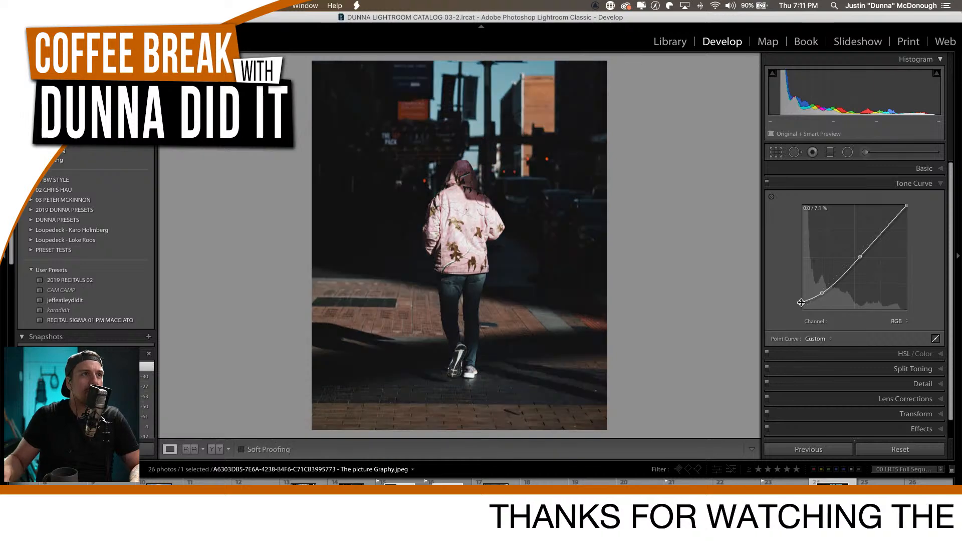
Crop the street photo tighter around the hooded person, keeping the 4 x 5 ratio.
{"action": "left_click", "coordinate": [775, 151]}
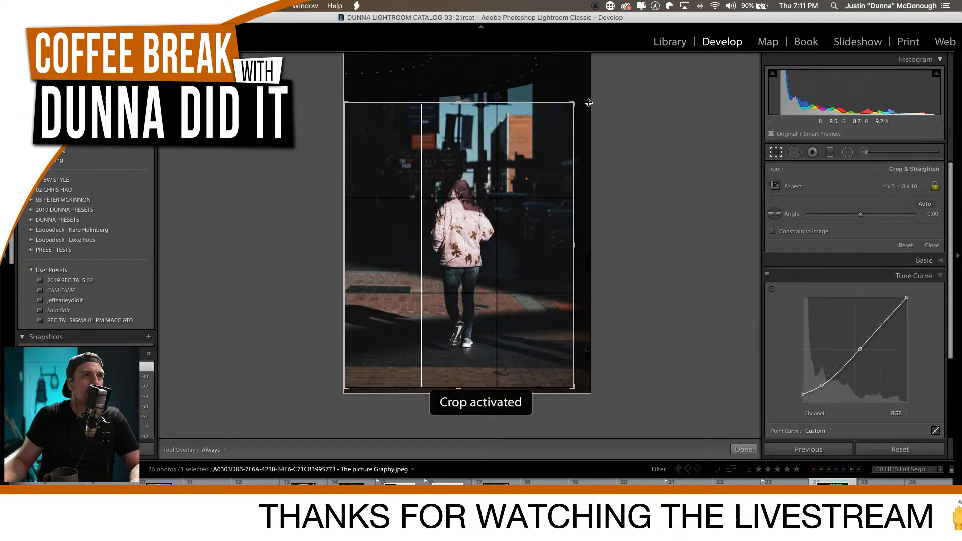
{"action": "left_click_drag", "start_coordinate": [574, 103], "coordinate": [550, 131]}
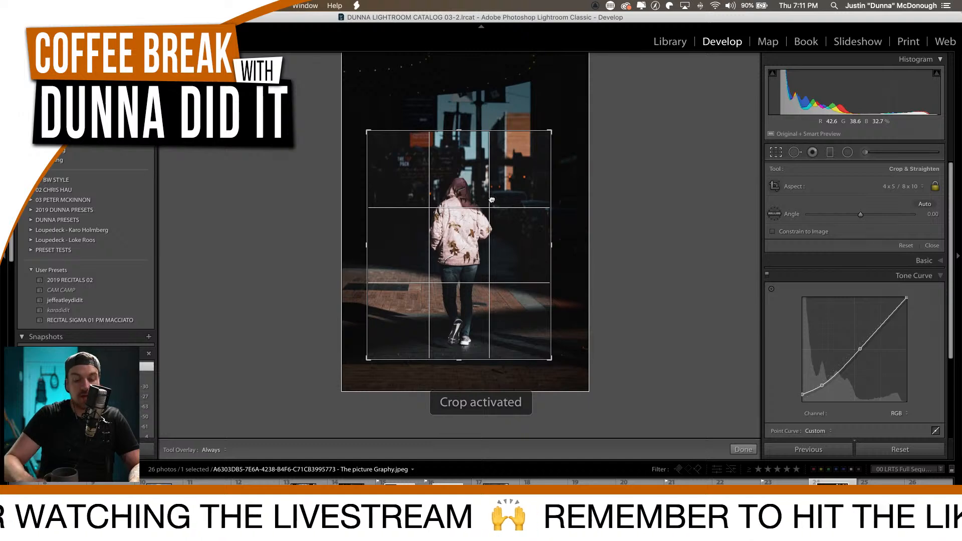
{"action": "key", "text": "Return"}
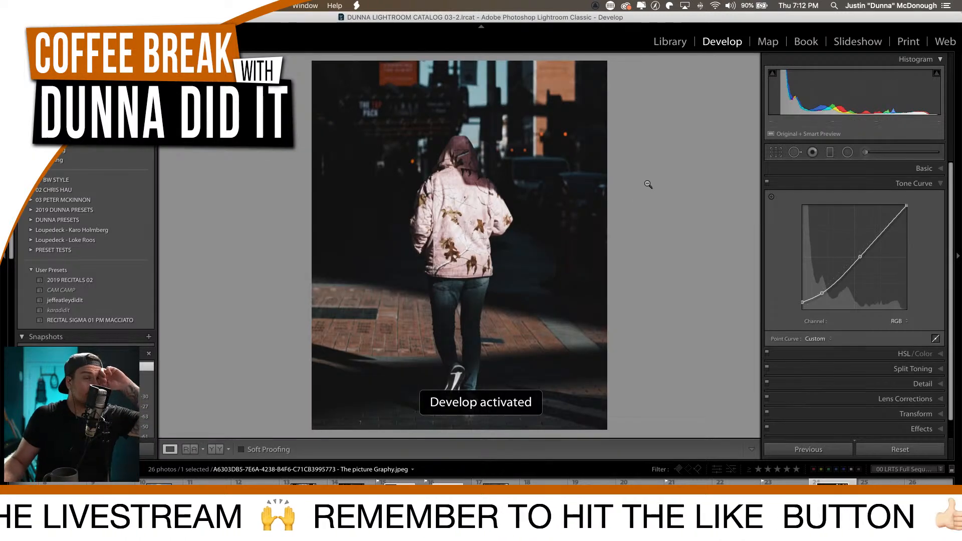
Set the street photo's highlights to -28 and exposure to +0.15.
{"action": "left_click", "coordinate": [872, 167]}
{"action": "left_click_drag", "start_coordinate": [858, 292], "coordinate": [862, 270]}
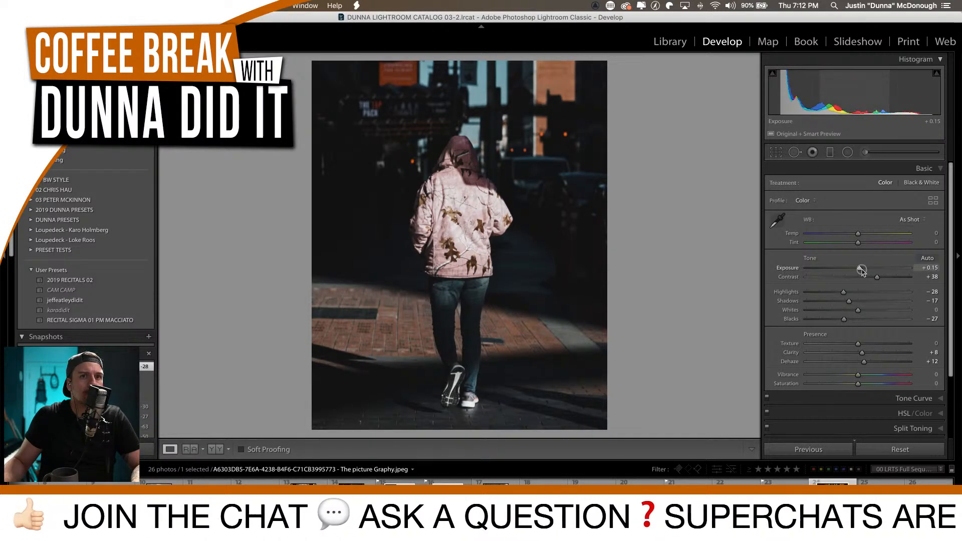
Add a post-crop vignette with amount -12 and brighten the exposure to +0.45.
{"action": "scroll", "coordinate": [860, 401], "scroll_direction": "down", "scroll_amount": 3}
{"action": "left_click", "coordinate": [862, 411]}
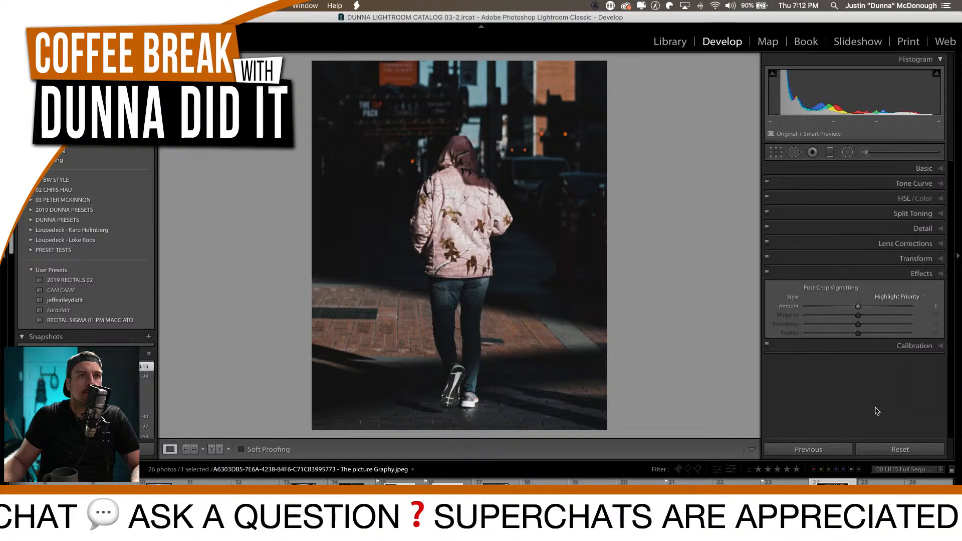
{"action": "left_click_drag", "start_coordinate": [858, 306], "coordinate": [850, 308]}
{"action": "left_click", "coordinate": [862, 172]}
{"action": "left_click_drag", "start_coordinate": [863, 269], "coordinate": [862, 272]}
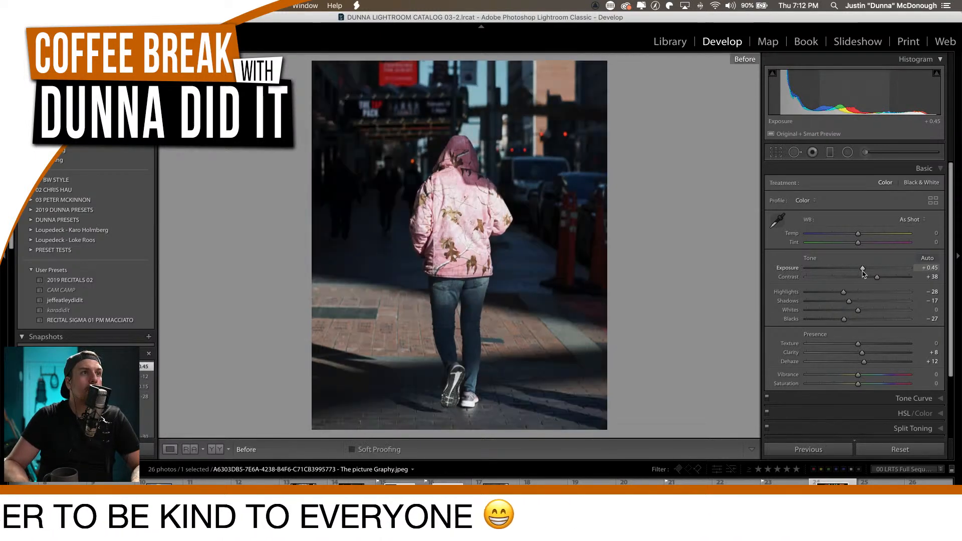
Set sharpening amount to 36 with masking 86, and luminance noise reduction to 13.
{"action": "left_click", "coordinate": [882, 171]}
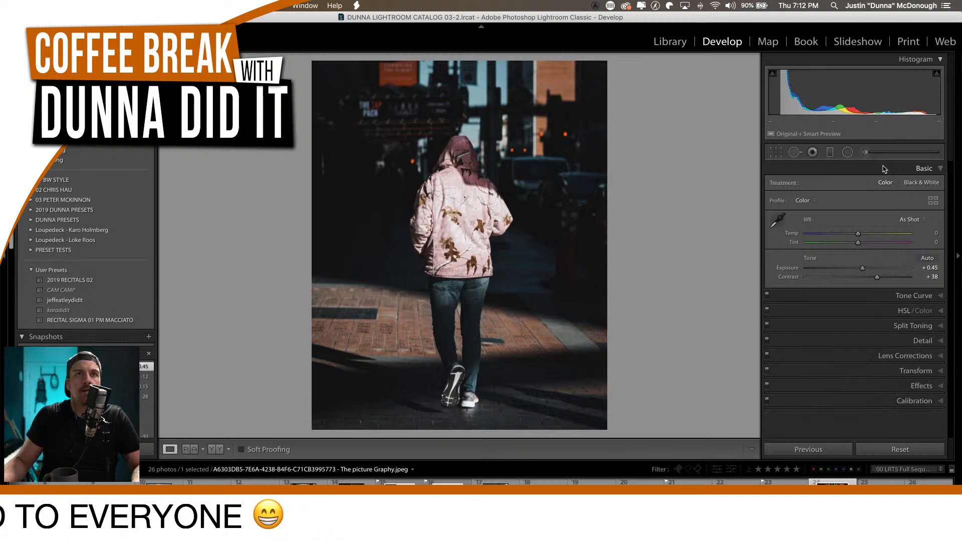
{"action": "left_click", "coordinate": [891, 229]}
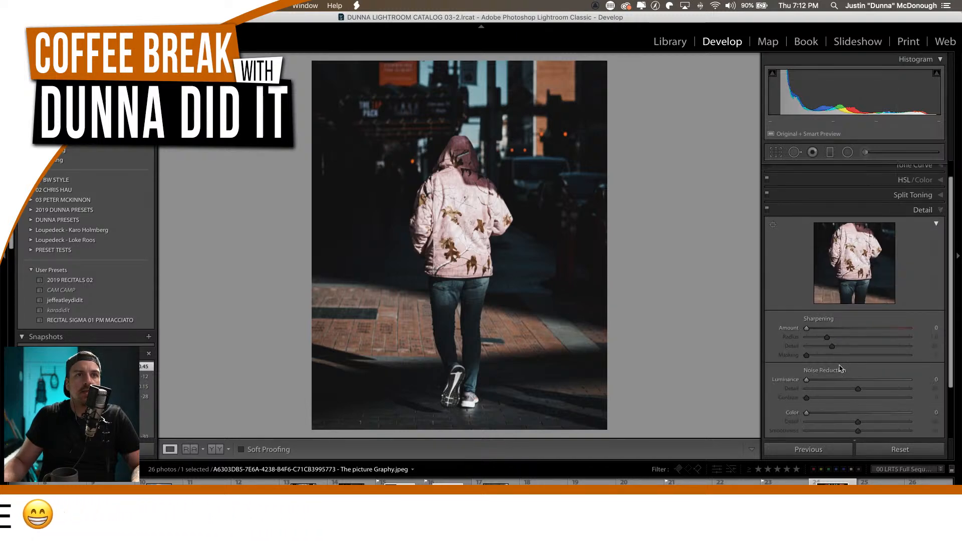
{"action": "left_click_drag", "start_coordinate": [813, 379], "coordinate": [836, 379]}
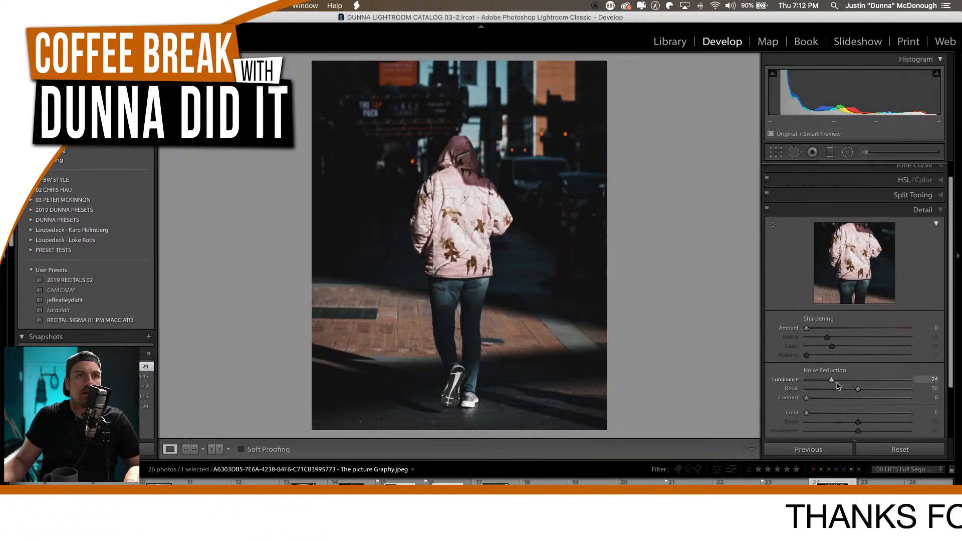
{"action": "left_click_drag", "start_coordinate": [811, 328], "coordinate": [865, 328]}
{"action": "left_click_drag", "start_coordinate": [806, 355], "coordinate": [895, 356]}
{"action": "left_click_drag", "start_coordinate": [864, 328], "coordinate": [872, 330]}
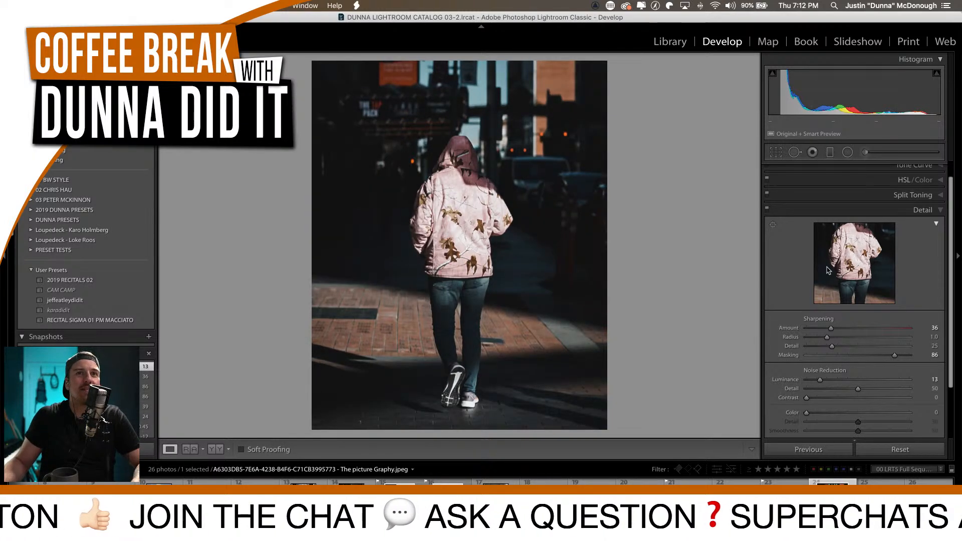
{"action": "left_click", "coordinate": [885, 213]}
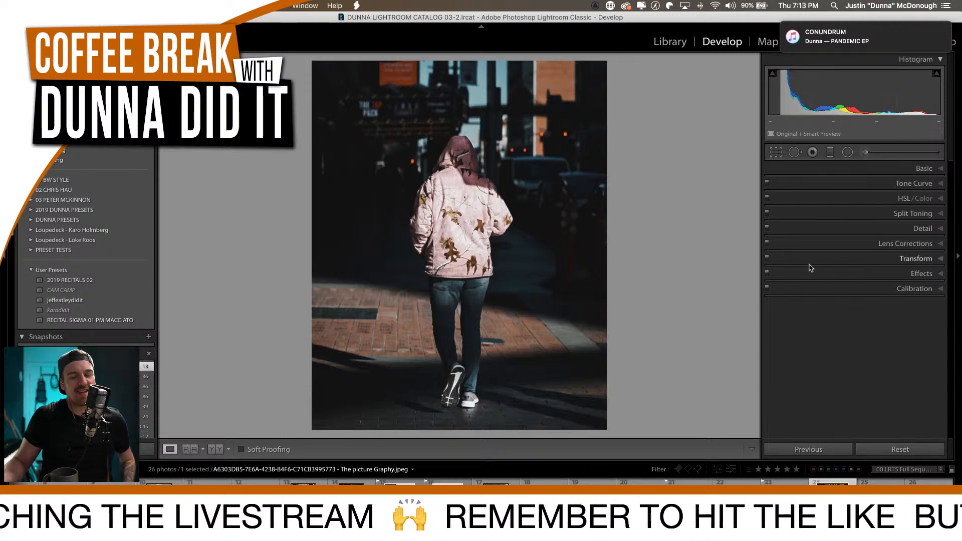
Compare the finished street photo repeatedly with its unedited version.
{"action": "key", "text": "backslash"}
{"action": "key", "text": "backslash"}
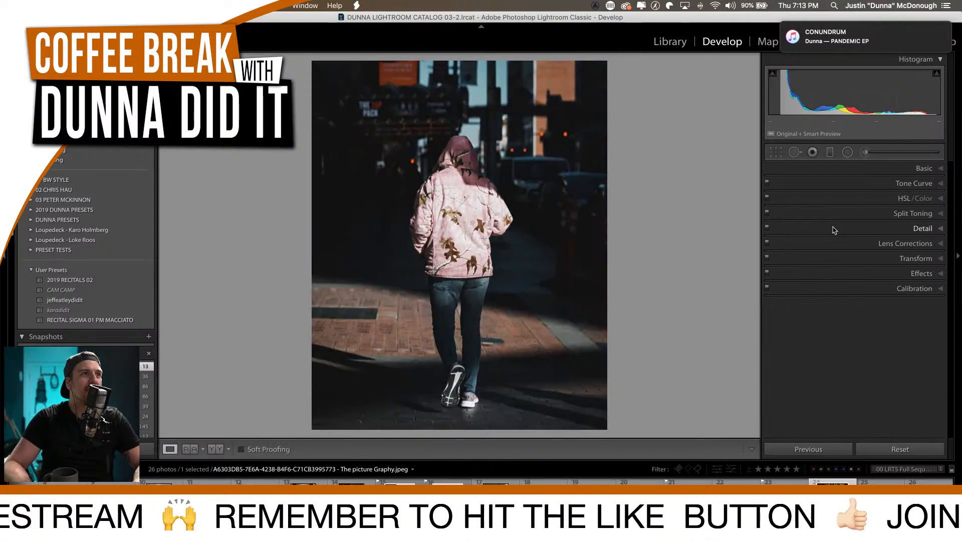
{"action": "key", "text": "backslash"}
{"action": "key", "text": "backslash"}
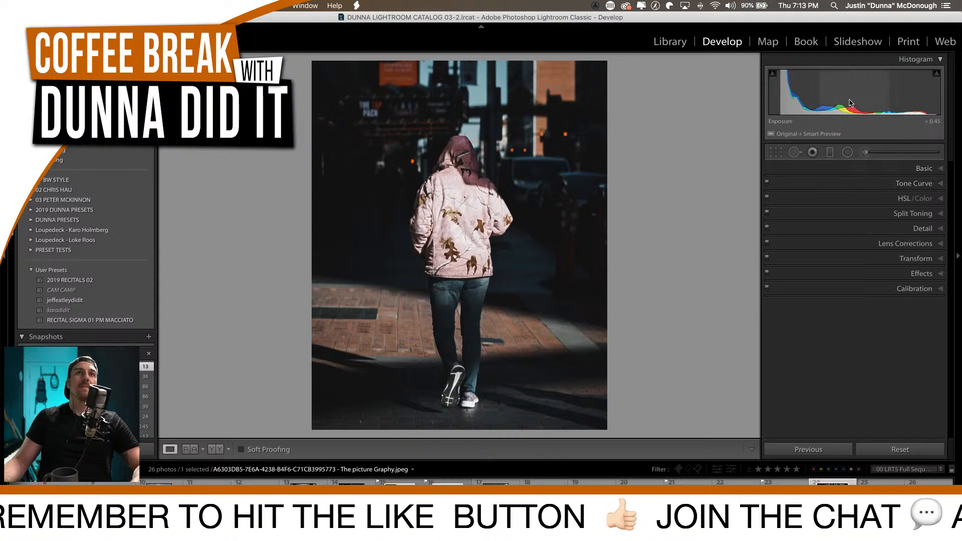
{"action": "left_click", "coordinate": [948, 5]}
{"action": "left_click", "coordinate": [682, 133]}
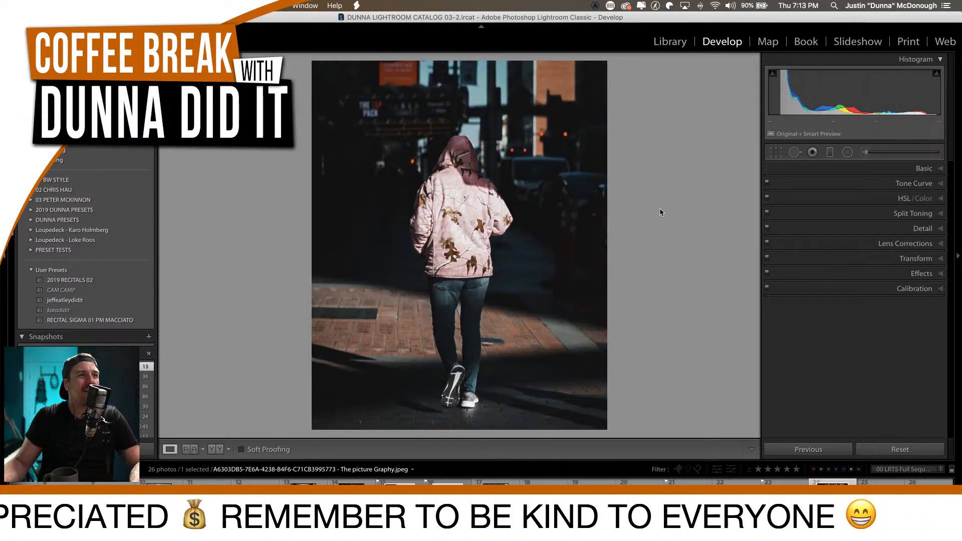
{"action": "key", "text": "backslash"}
{"action": "key", "text": "backslash"}
{"action": "key", "text": "backslash"}
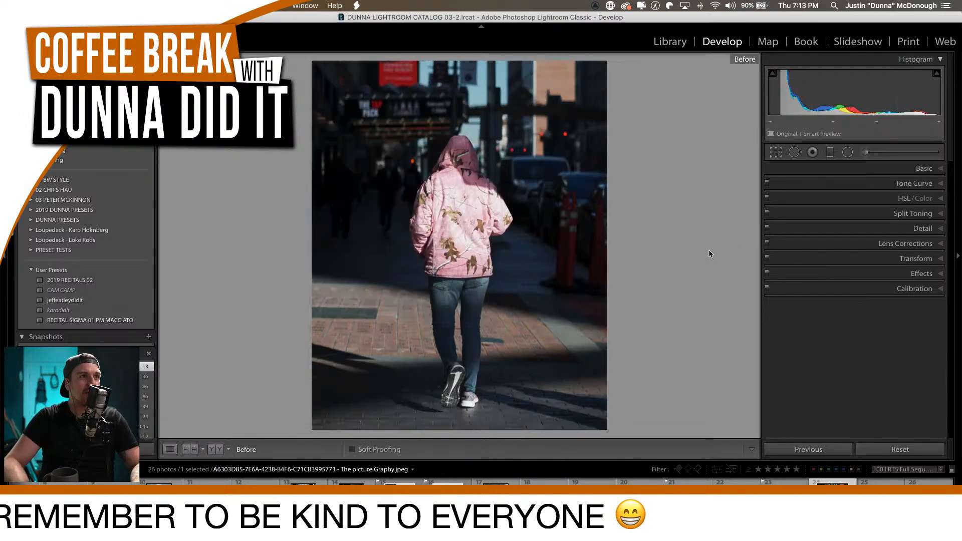
{"action": "key", "text": "backslash"}
{"action": "key", "text": "backslash"}
{"action": "key", "text": "backslash"}
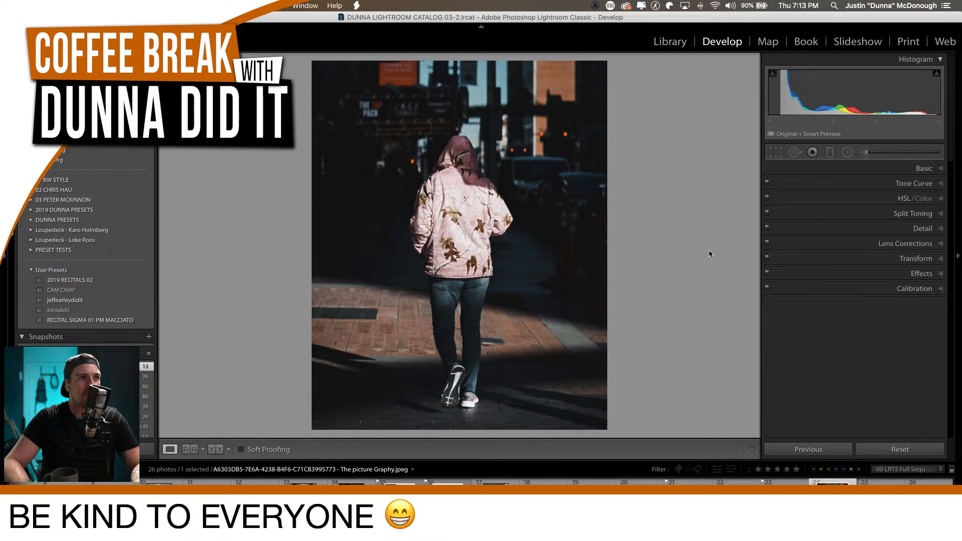
Flag the street photo as a pick and compare it once more with its unedited version.
{"action": "key", "text": "p"}
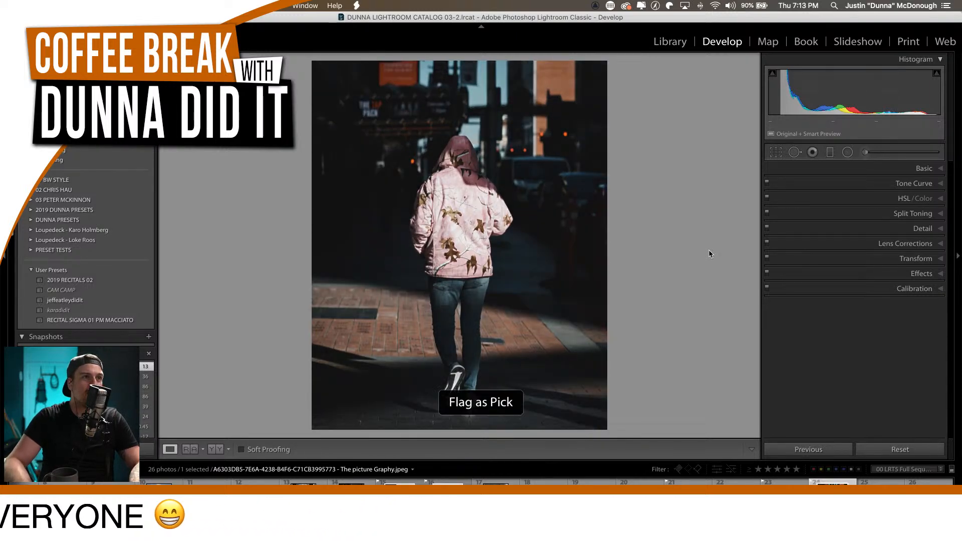
{"action": "key", "text": "backslash"}
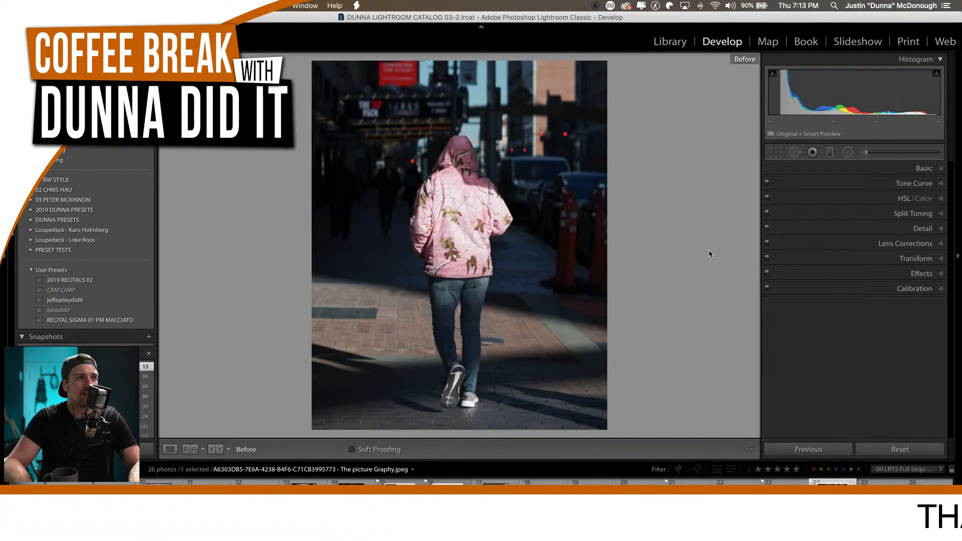
{"action": "key", "text": "backslash"}
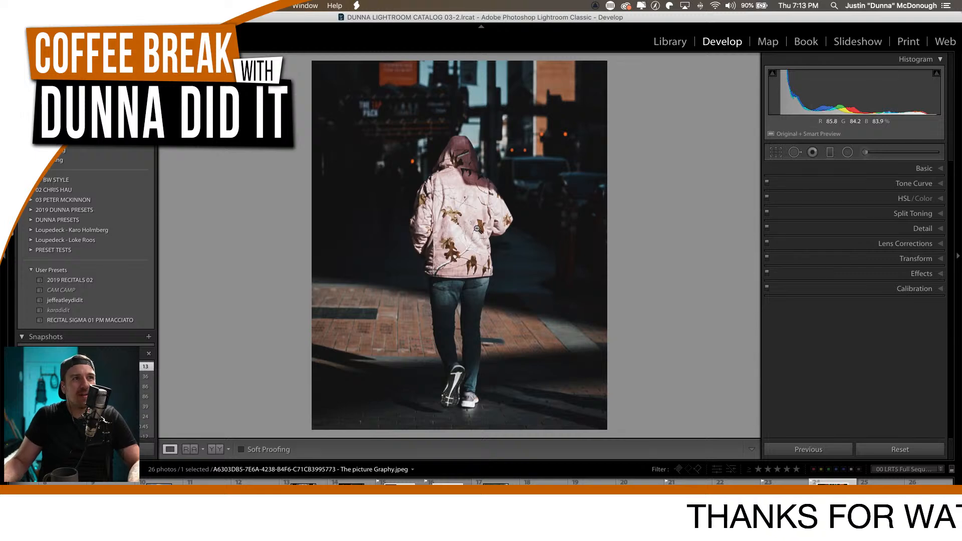
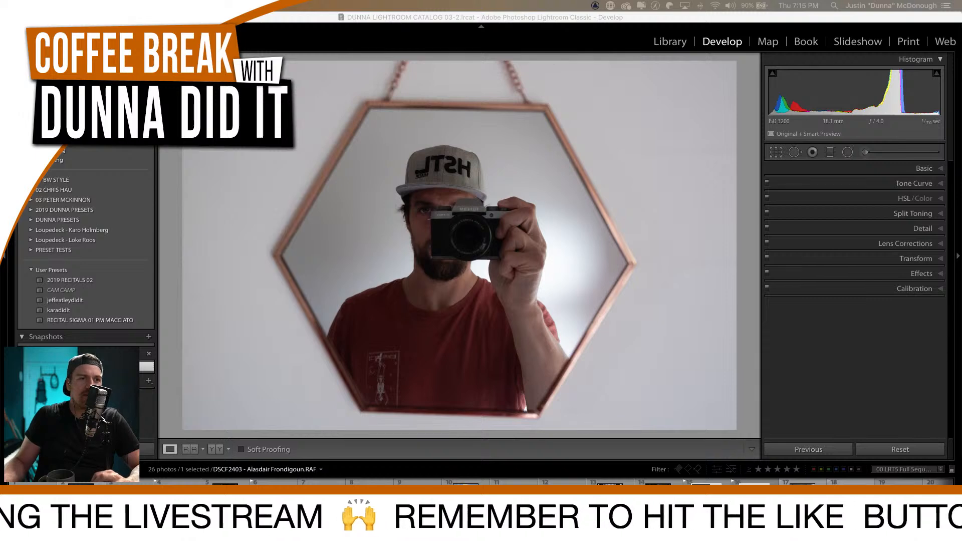
Browse the submissions, including the road landscape and mirror self-portrait, and filter the filmstrip to unflagged photos.
{"action": "left_click", "coordinate": [481, 501]}
{"action": "scroll", "coordinate": [481, 501], "scroll_direction": "right", "scroll_amount": 6}
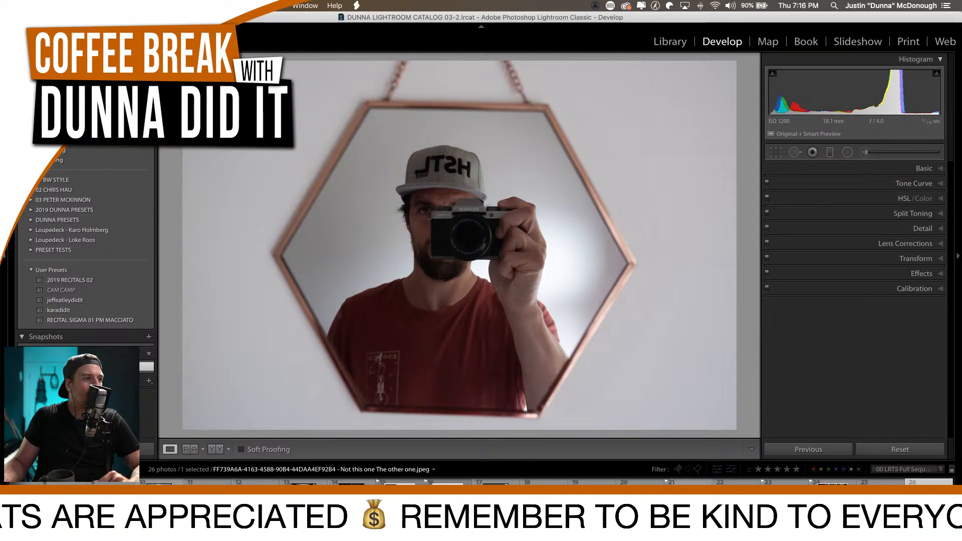
{"action": "left_click", "coordinate": [160, 500]}
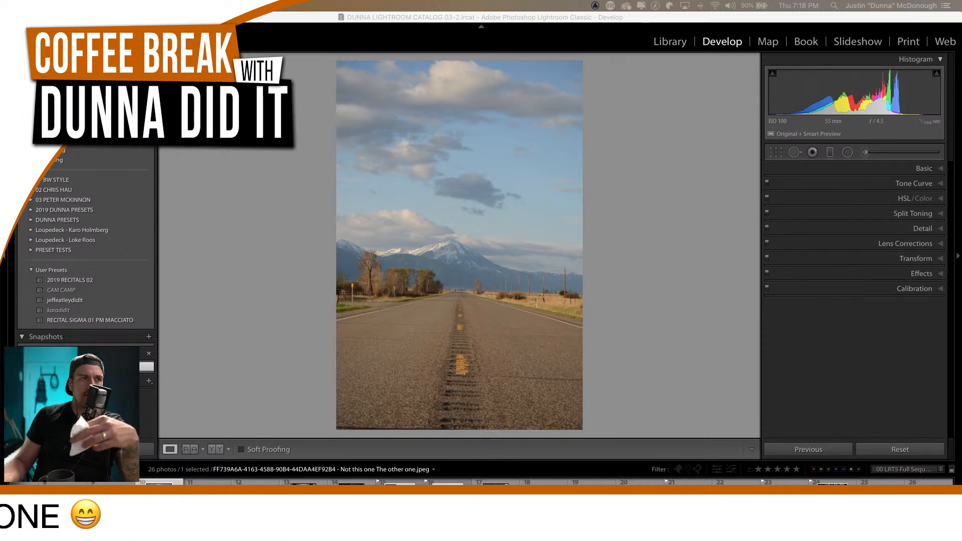
{"action": "left_click", "coordinate": [929, 509]}
{"action": "left_click", "coordinate": [929, 508]}
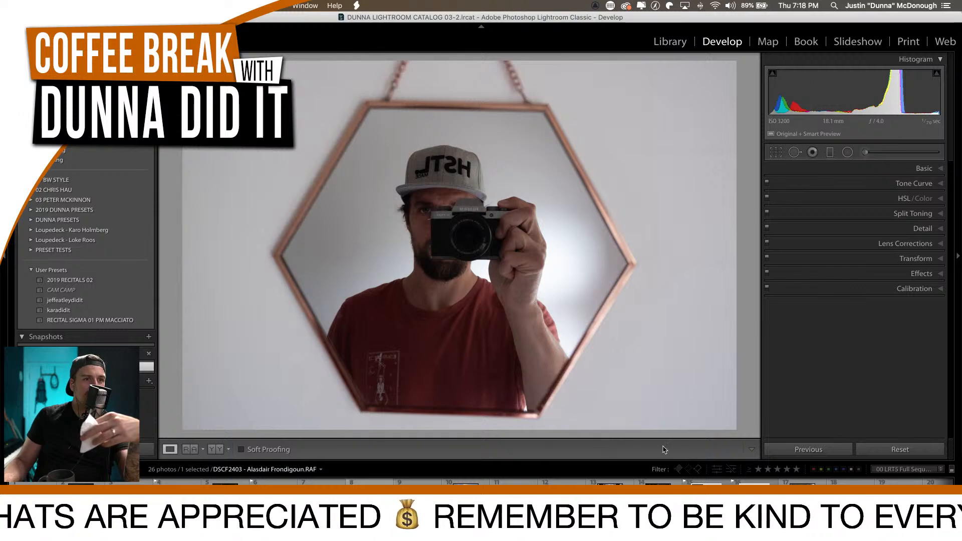
{"action": "left_click", "coordinate": [689, 468]}
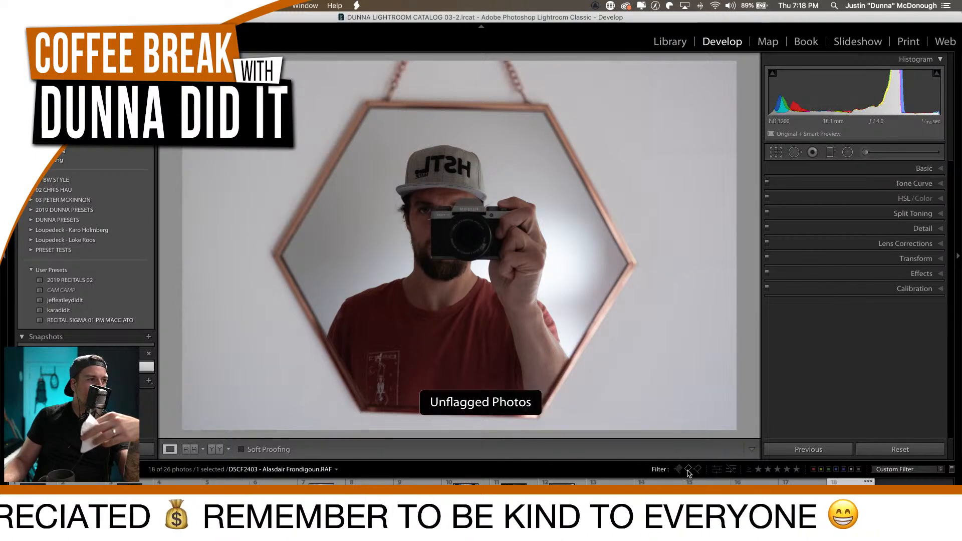
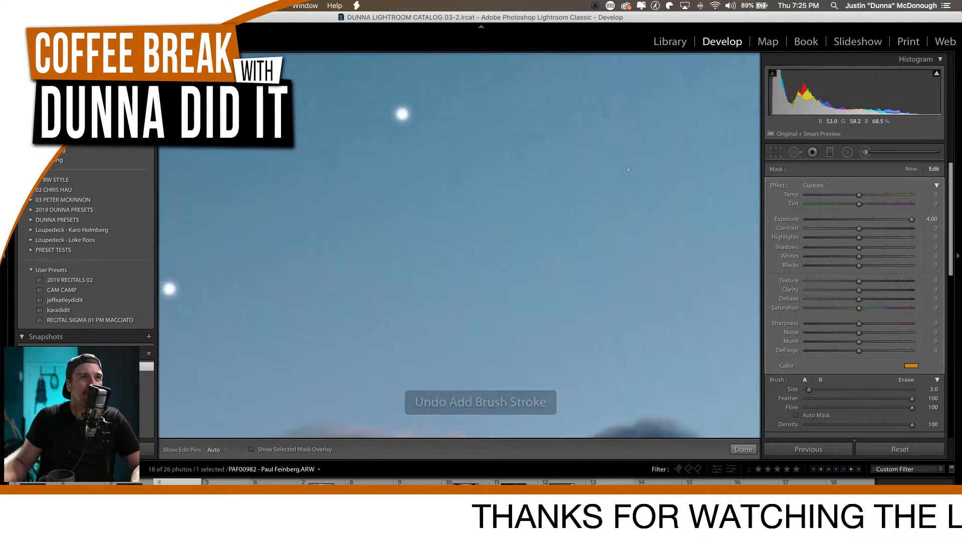
Dot white stars of varying size across the blue sky above the clouds with the 4.00-exposure adjustment brush.
{"action": "key", "text": "bracketright"}
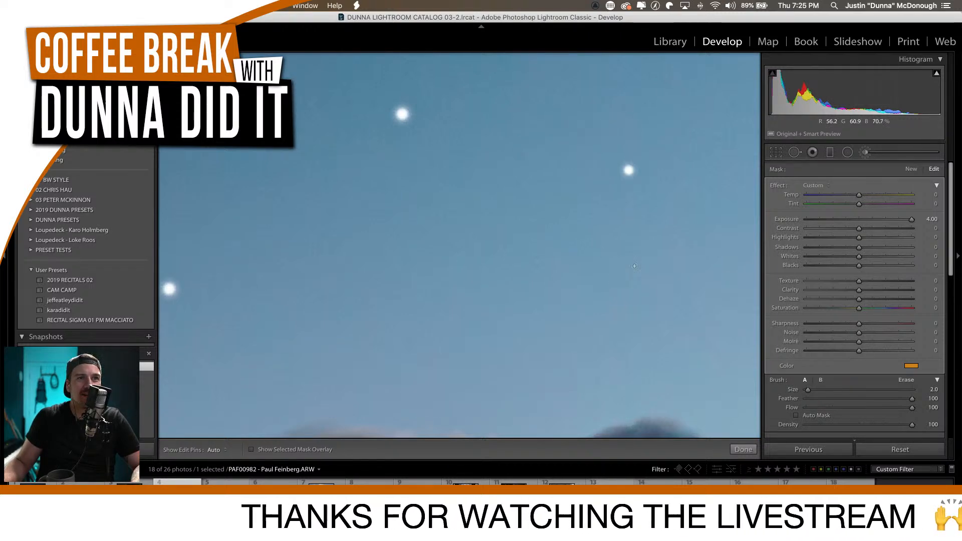
{"action": "left_click", "coordinate": [727, 250]}
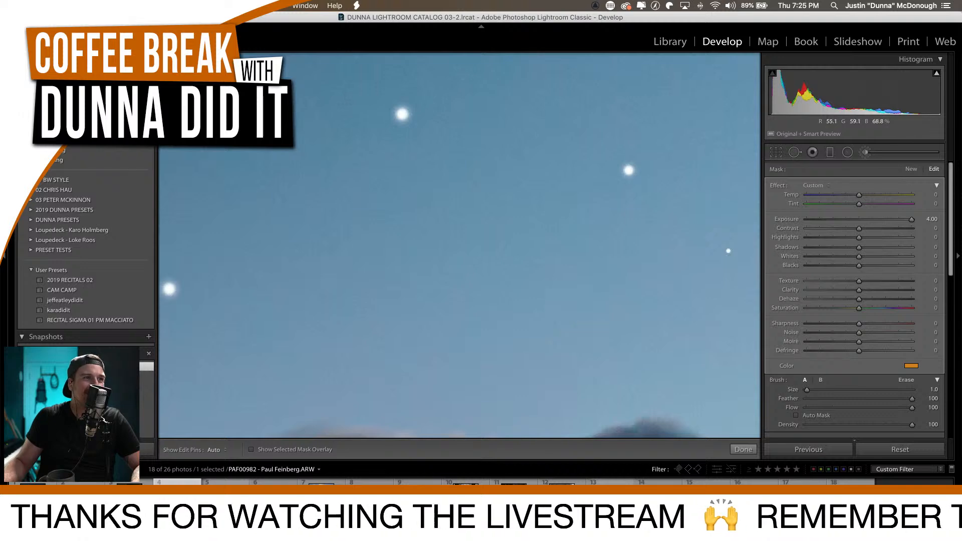
{"action": "left_click", "coordinate": [416, 294]}
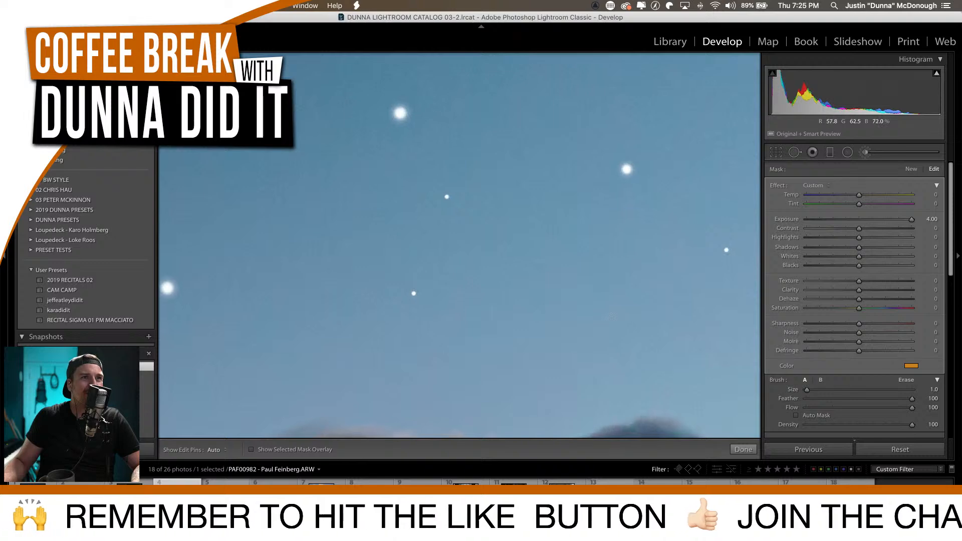
{"action": "scroll", "coordinate": [460, 217], "scroll_direction": "down", "scroll_amount": 5}
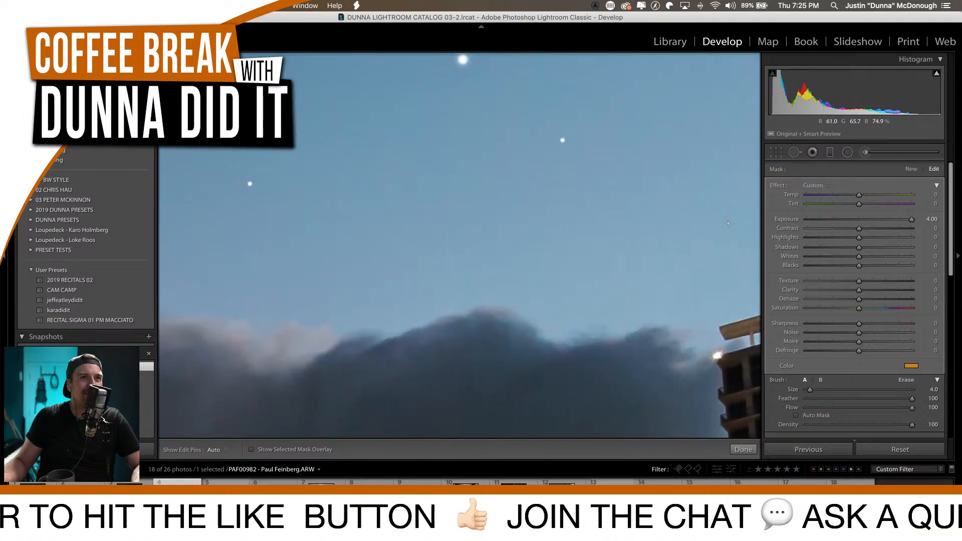
{"action": "scroll", "coordinate": [651, 190], "scroll_direction": "up", "scroll_amount": 8}
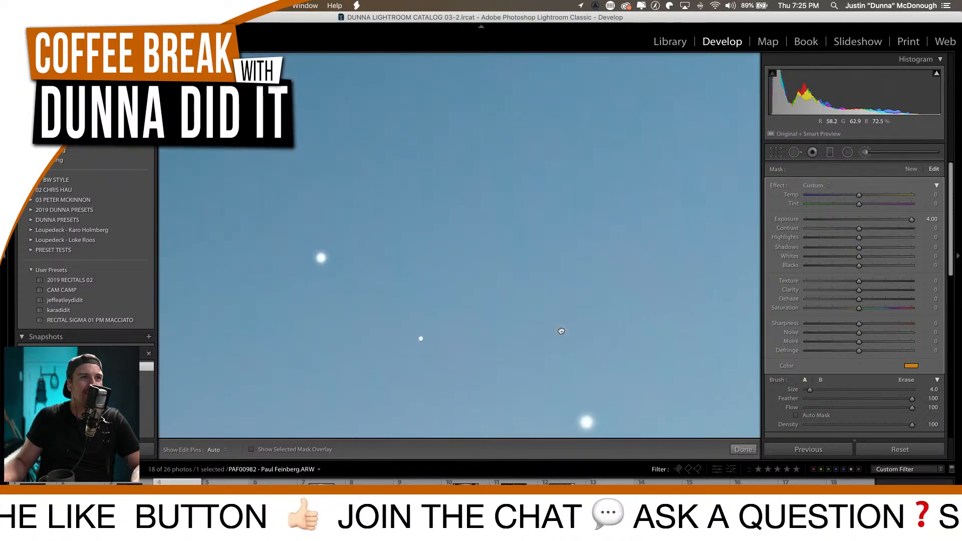
{"action": "left_click", "coordinate": [647, 186]}
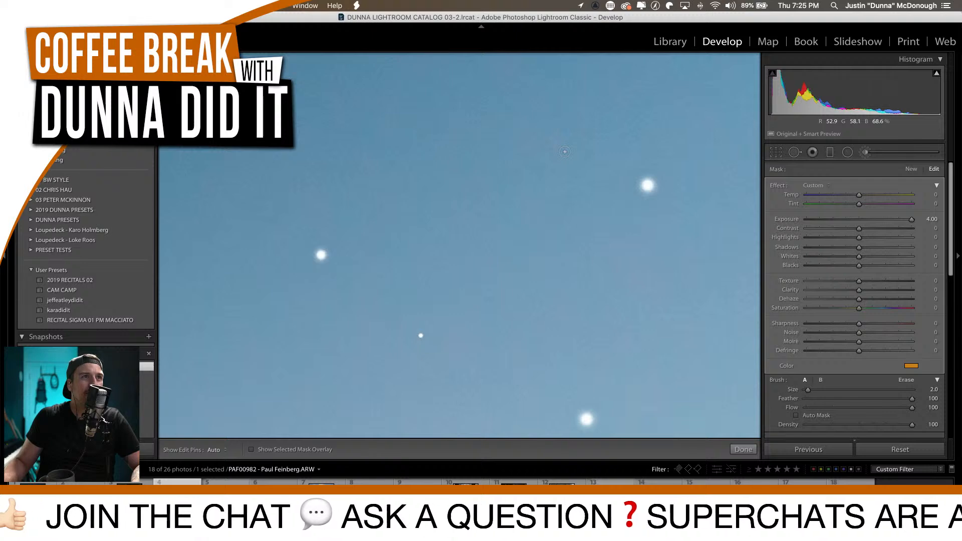
{"action": "left_click", "coordinate": [505, 107]}
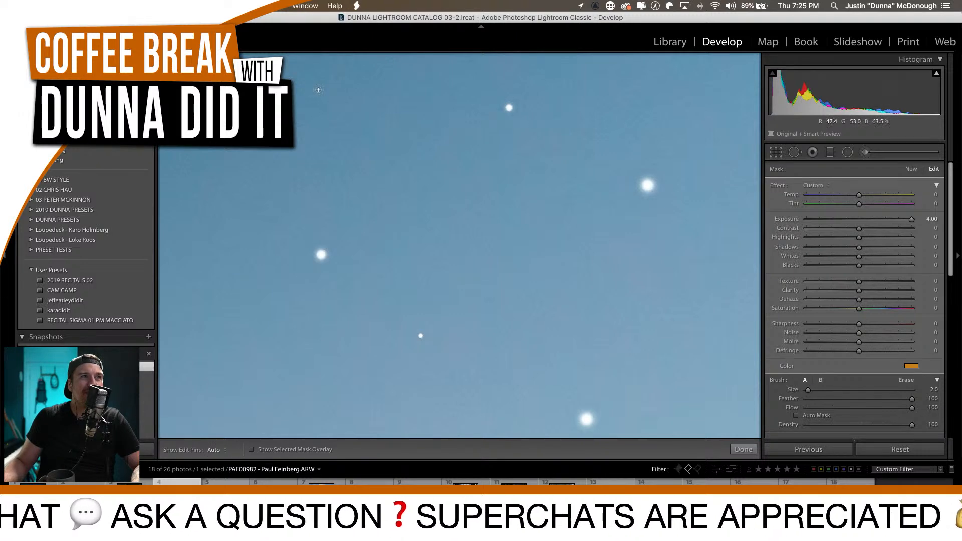
Add more brushed stars up to the sky's upper edge, varying the brush size between 2 and 4.
{"action": "scroll", "coordinate": [531, 185], "scroll_direction": "up", "scroll_amount": 4}
{"action": "scroll", "coordinate": [531, 185], "scroll_direction": "right", "scroll_amount": 4}
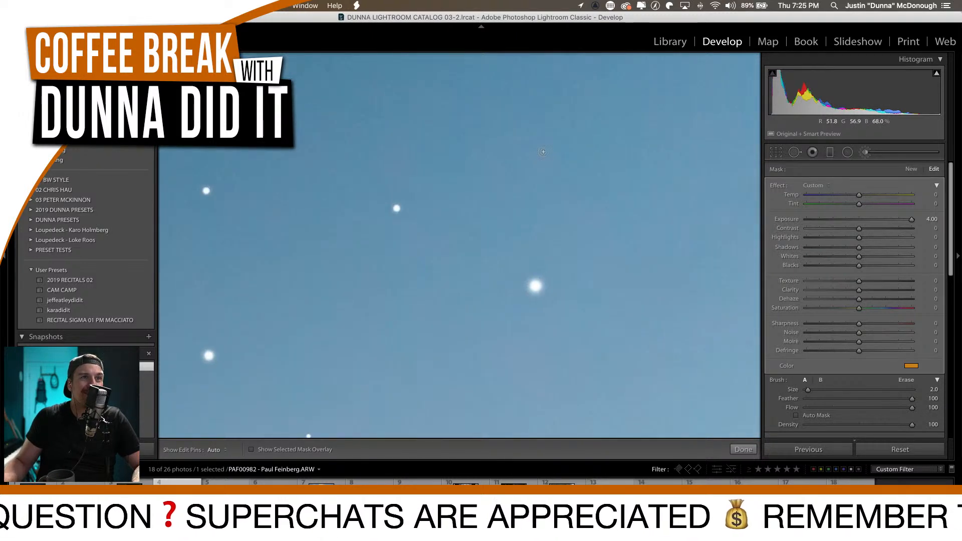
{"action": "left_click", "coordinate": [710, 216]}
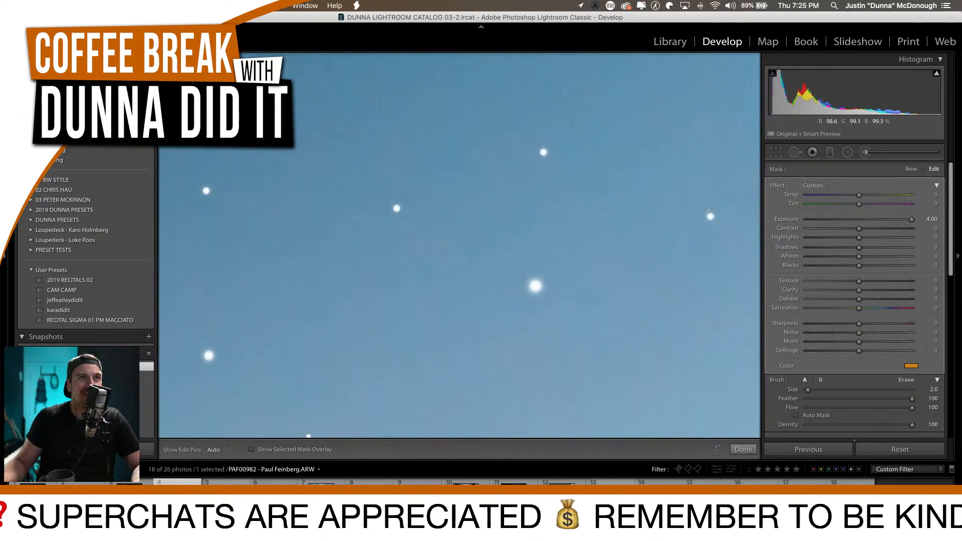
{"action": "key", "text": "bracketright"}
{"action": "left_click", "coordinate": [683, 99]}
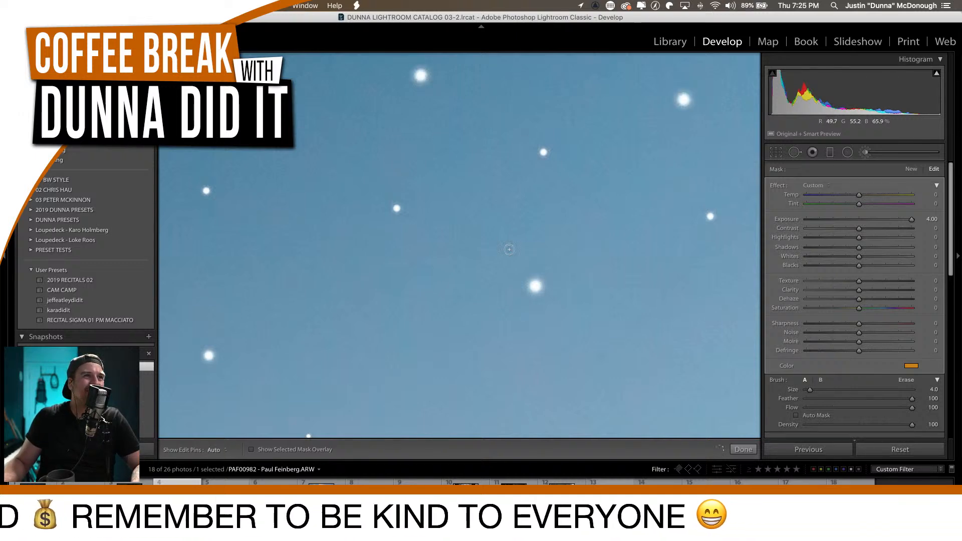
{"action": "scroll", "coordinate": [518, 253], "scroll_direction": "up", "scroll_amount": 5}
{"action": "scroll", "coordinate": [517, 253], "scroll_direction": "left", "scroll_amount": 3}
{"action": "key", "text": "bracketleft"}
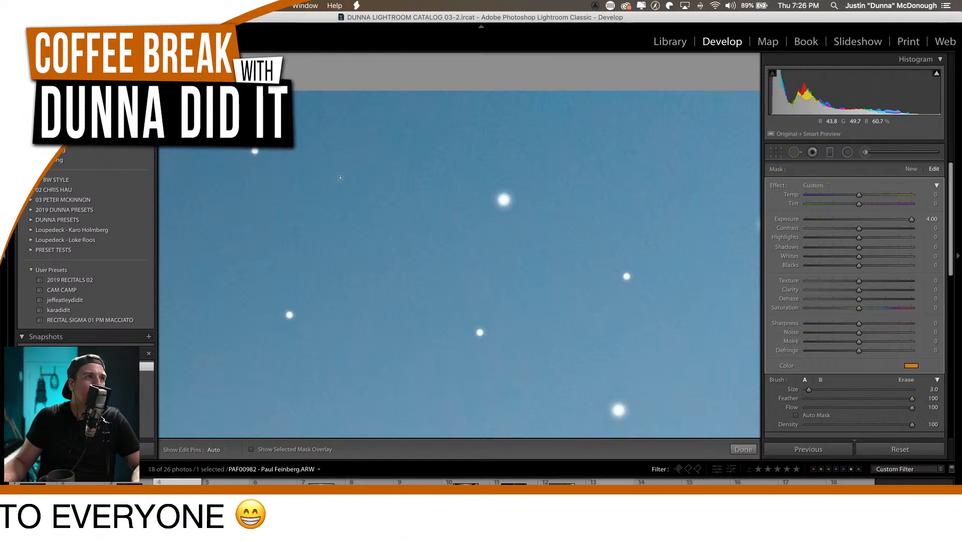
{"action": "left_click", "coordinate": [374, 313]}
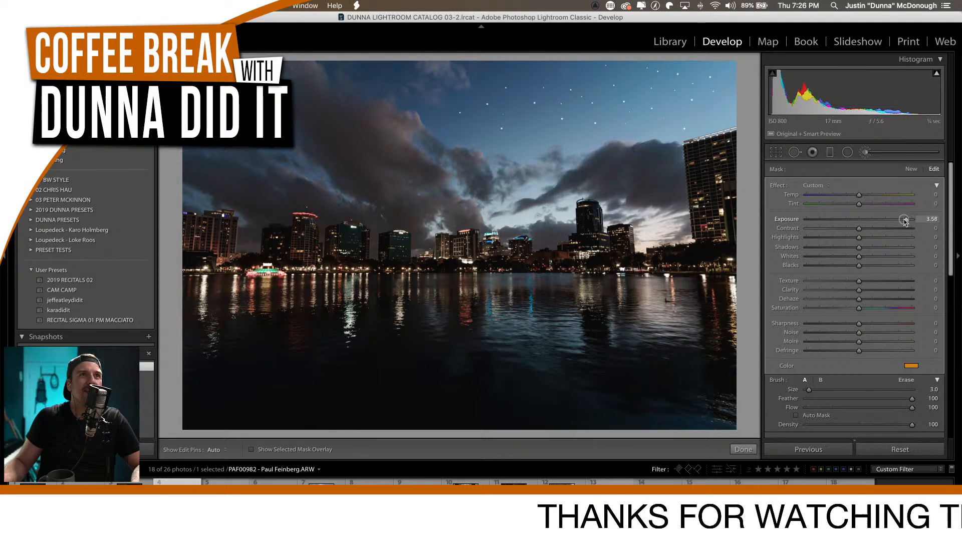
Lower the star brush's exposure to 1.75 and dot tiny size 1 stars into the gaps in the upper sky.
{"action": "left_click_drag", "start_coordinate": [904, 222], "coordinate": [867, 222]}
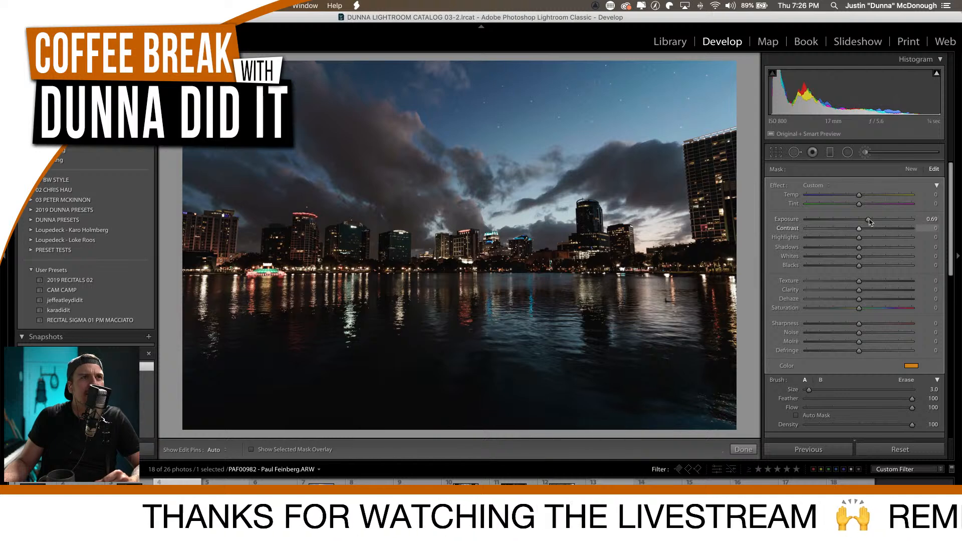
{"action": "left_click_drag", "start_coordinate": [869, 218], "coordinate": [882, 218]}
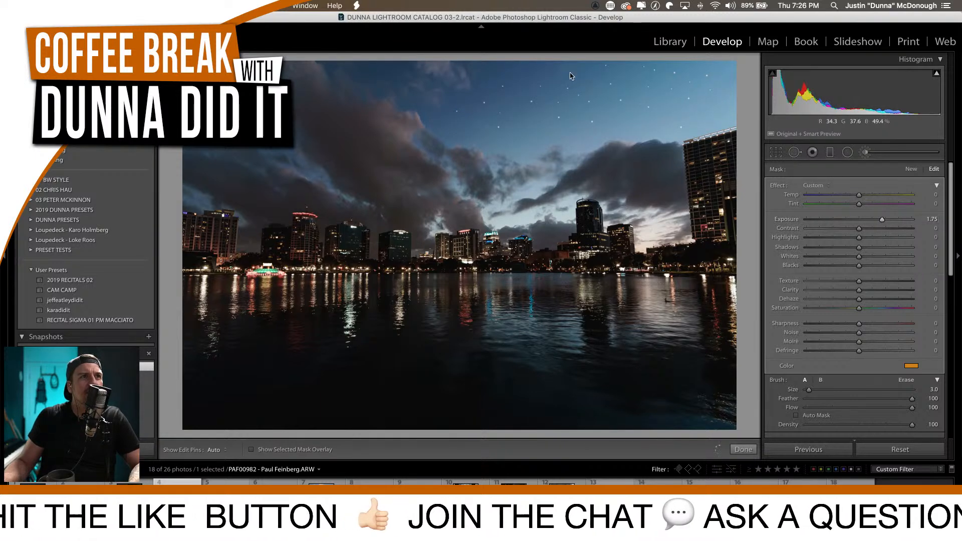
{"action": "key", "text": "z"}
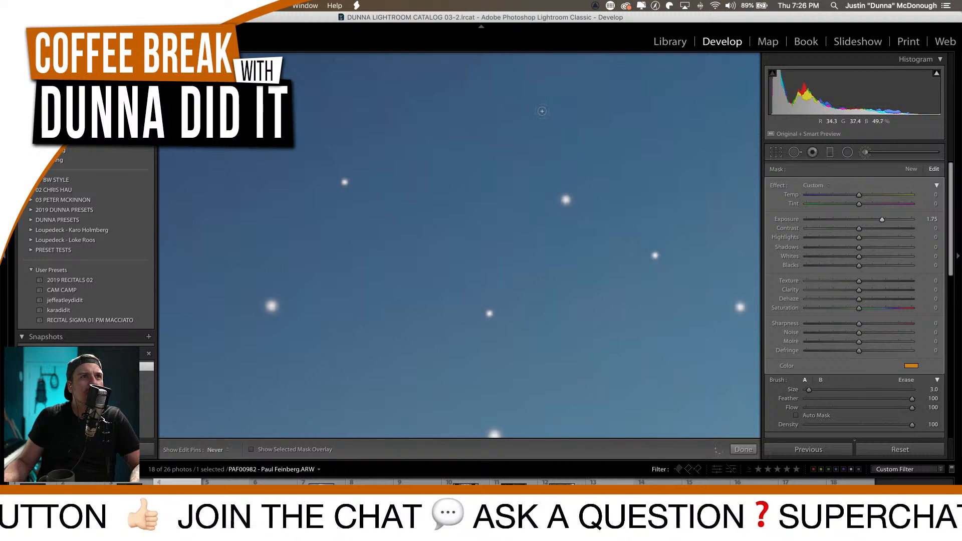
{"action": "key", "text": "bracketleft"}
{"action": "key", "text": "bracketleft"}
{"action": "left_click", "coordinate": [699, 92]}
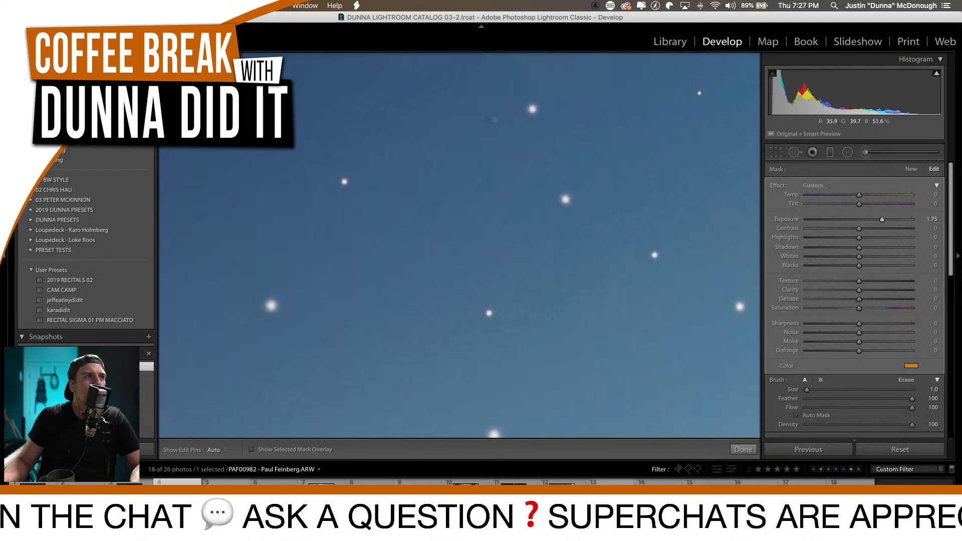
{"action": "left_click", "coordinate": [338, 79]}
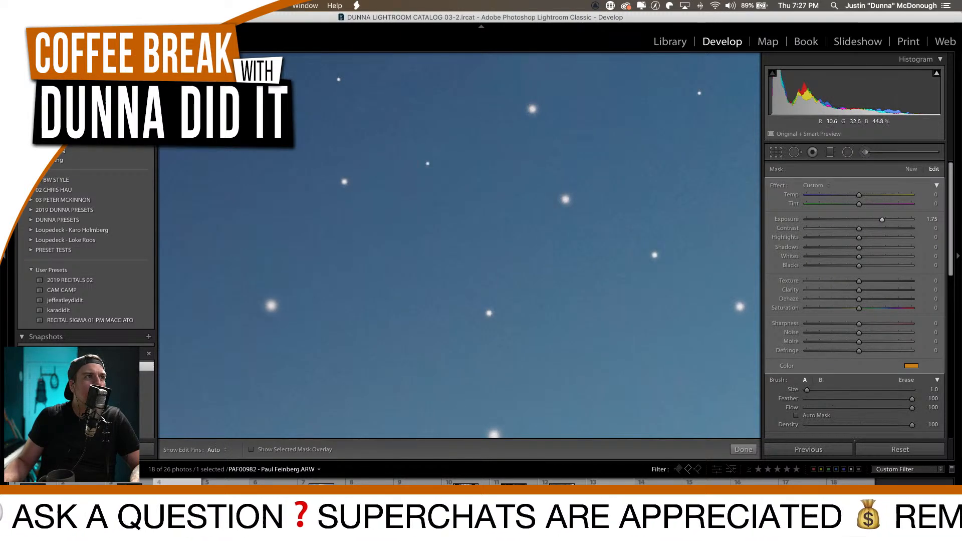
Paint size 2 and size 4 stars along the sky's upper edge and over towards the clouds.
{"action": "scroll", "coordinate": [473, 134], "scroll_direction": "up", "scroll_amount": 5}
{"action": "key", "text": "bracketright"}
{"action": "left_click", "coordinate": [473, 135]}
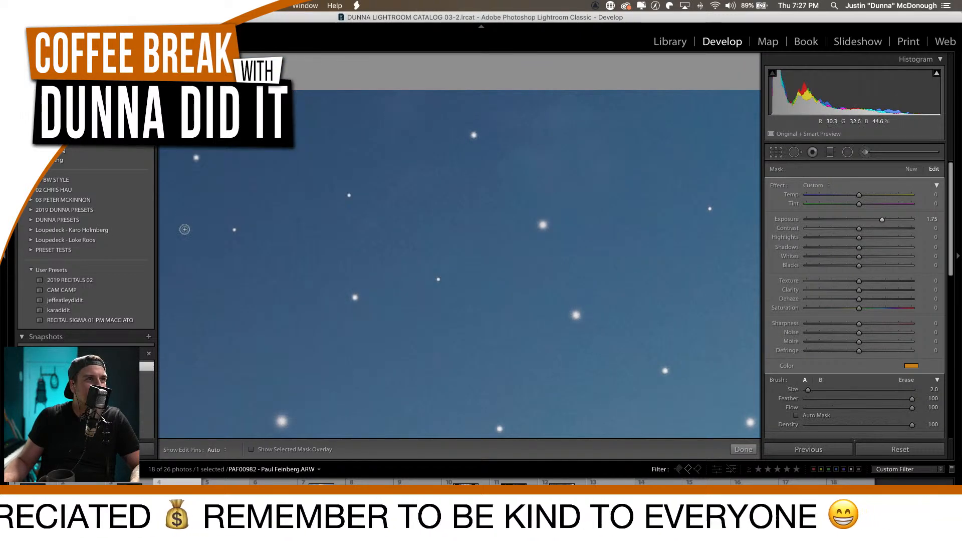
{"action": "scroll", "coordinate": [457, 178], "scroll_direction": "down", "scroll_amount": 5}
{"action": "key", "text": "bracketright"}
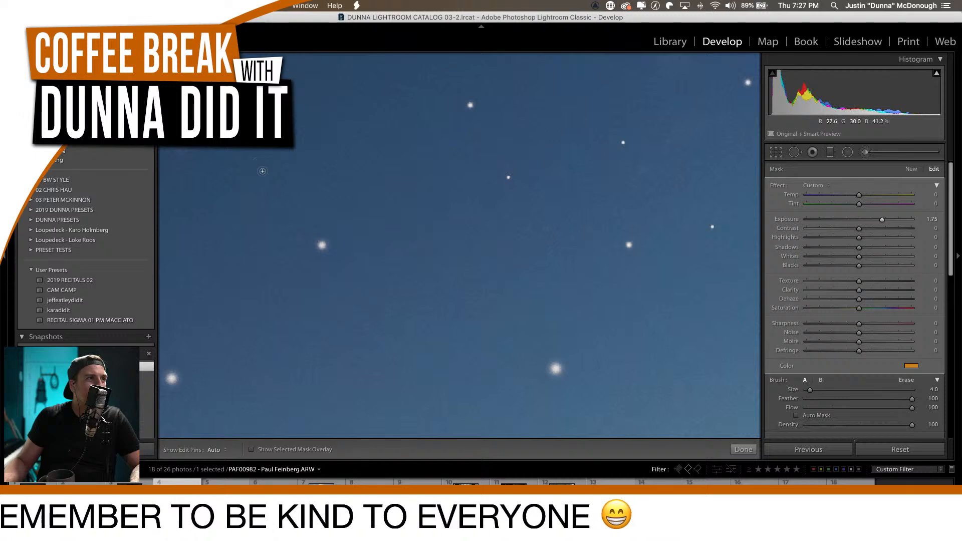
{"action": "left_click_drag", "start_coordinate": [198, 219], "coordinate": [412, 252]}
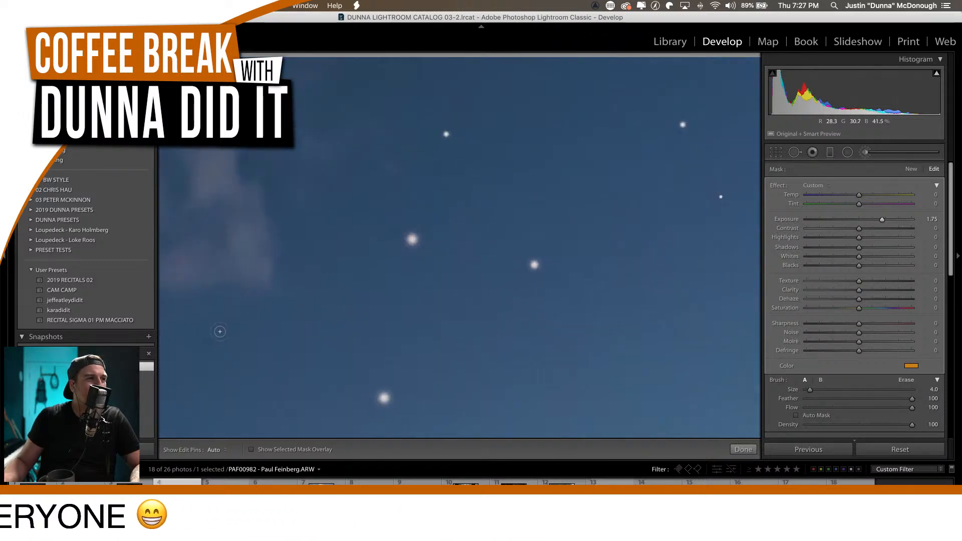
Paint a few larger glowing stars low in the sky above the skyline, using a brush of up to size 7.
{"action": "key", "text": "z"}
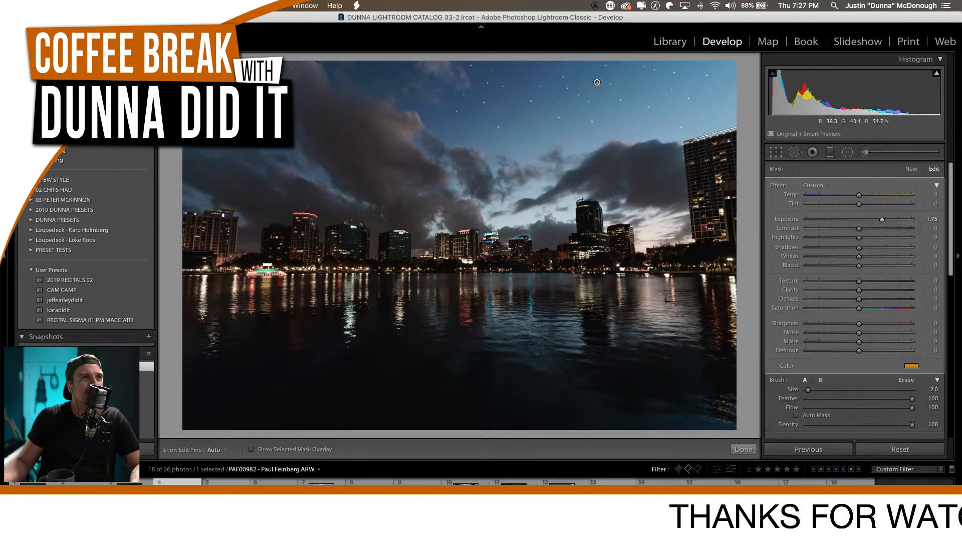
{"action": "left_click", "coordinate": [596, 86]}
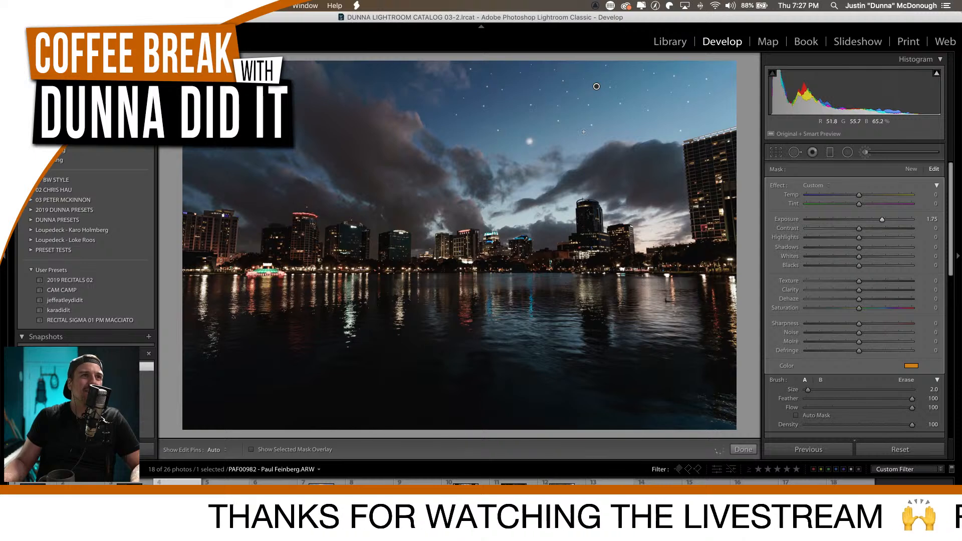
{"action": "left_click", "coordinate": [713, 108]}
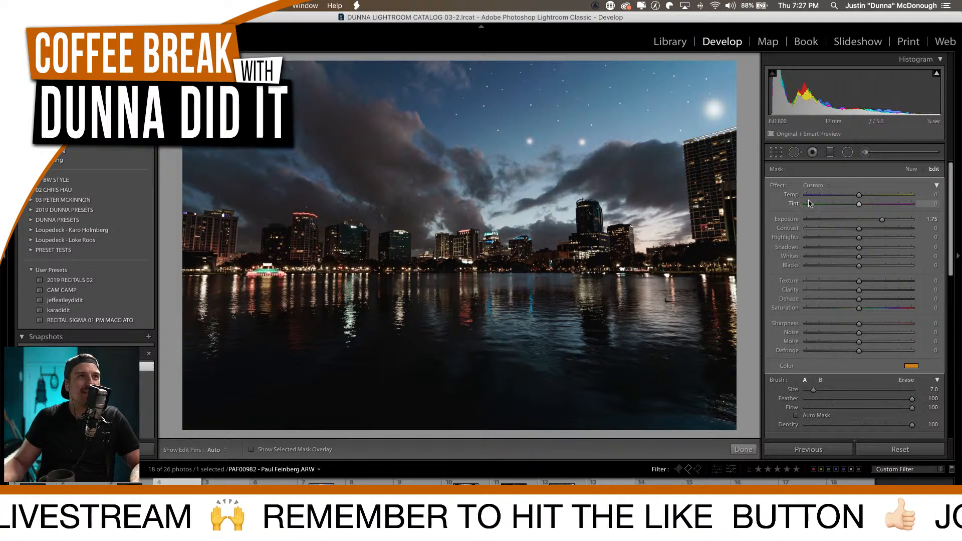
Remove the brush adjustment holding the painted stars from the sky, briefly restoring it for comparison.
{"action": "left_click_drag", "start_coordinate": [881, 218], "coordinate": [911, 219]}
{"action": "key", "text": "Delete"}
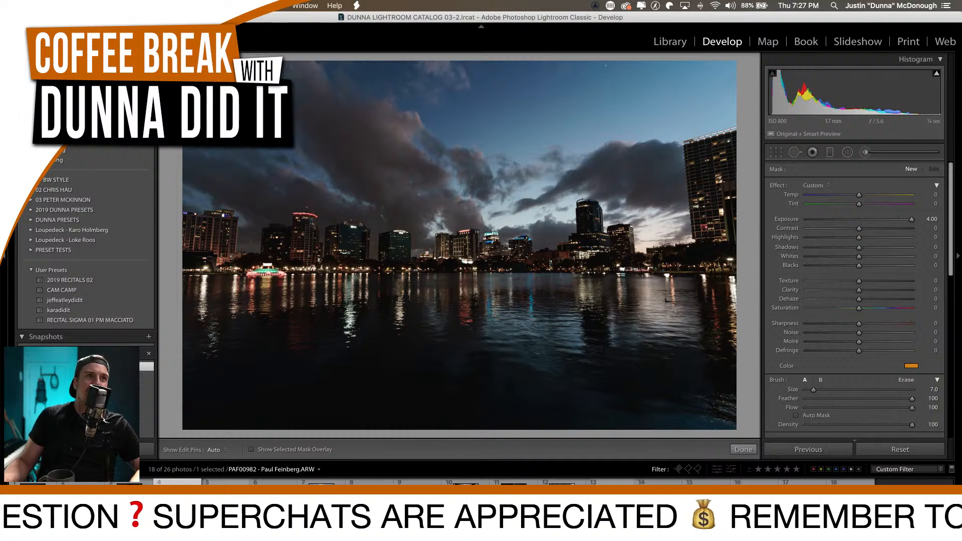
{"action": "key", "text": "super+z"}
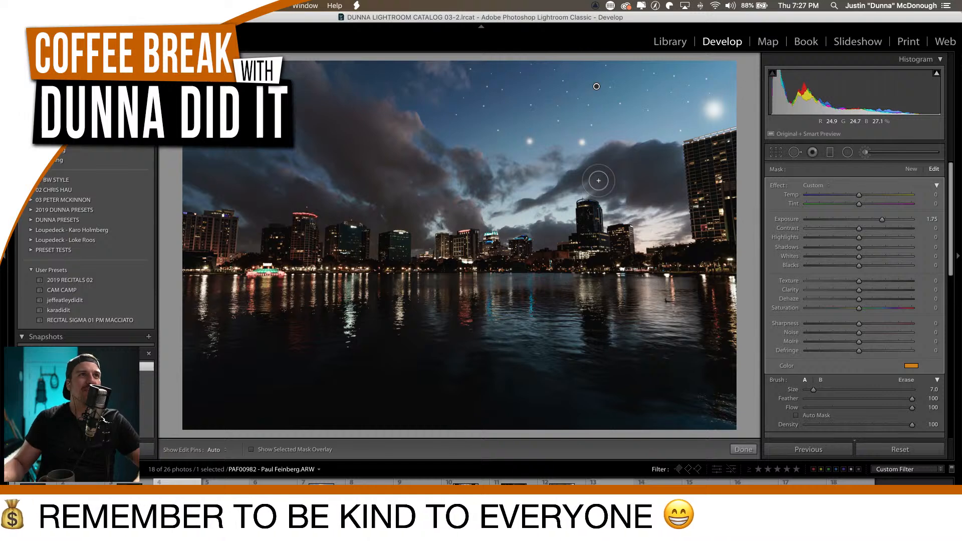
{"action": "key", "text": "super+z"}
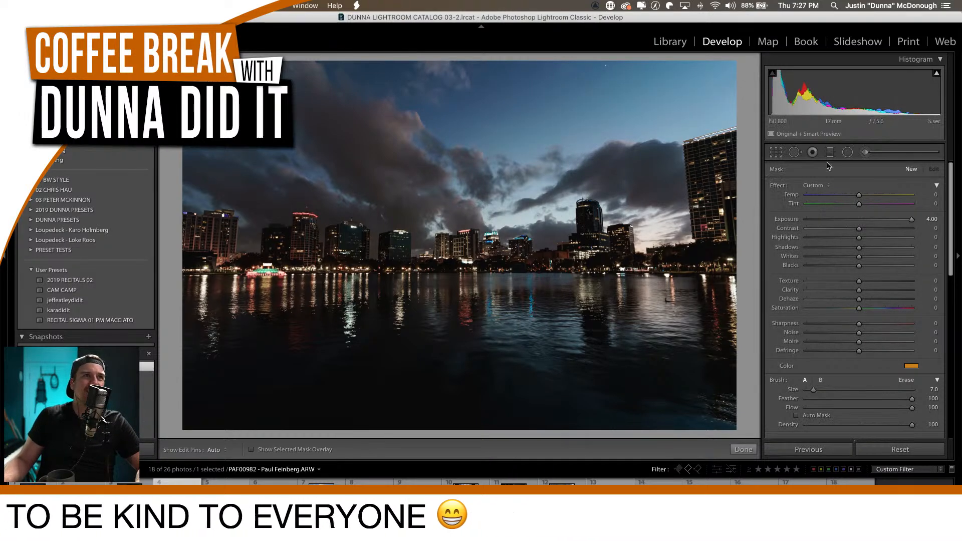
Heal the small bright spot near the upper edge of the sky with Spot Removal at size 76.
{"action": "left_click", "coordinate": [795, 153]}
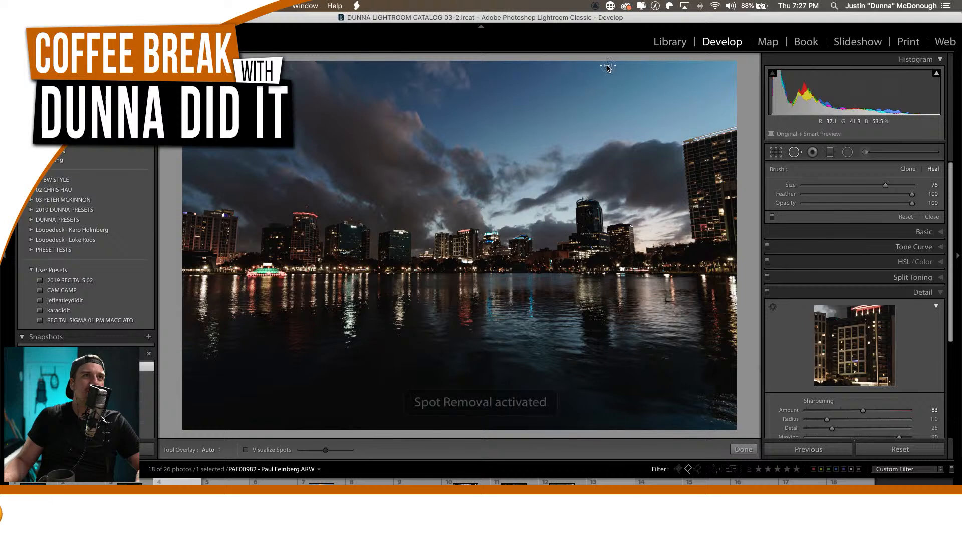
{"action": "left_click", "coordinate": [608, 66]}
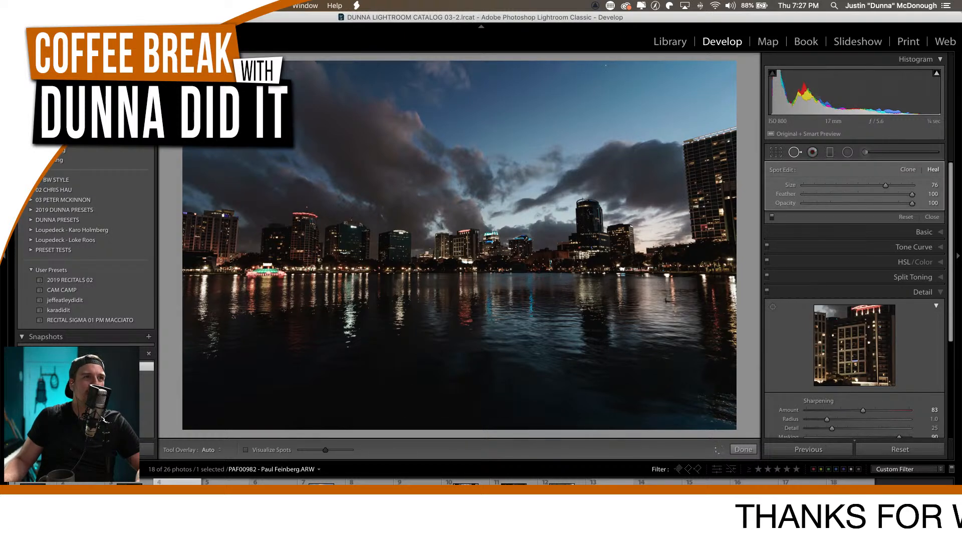
{"action": "left_click", "coordinate": [795, 152]}
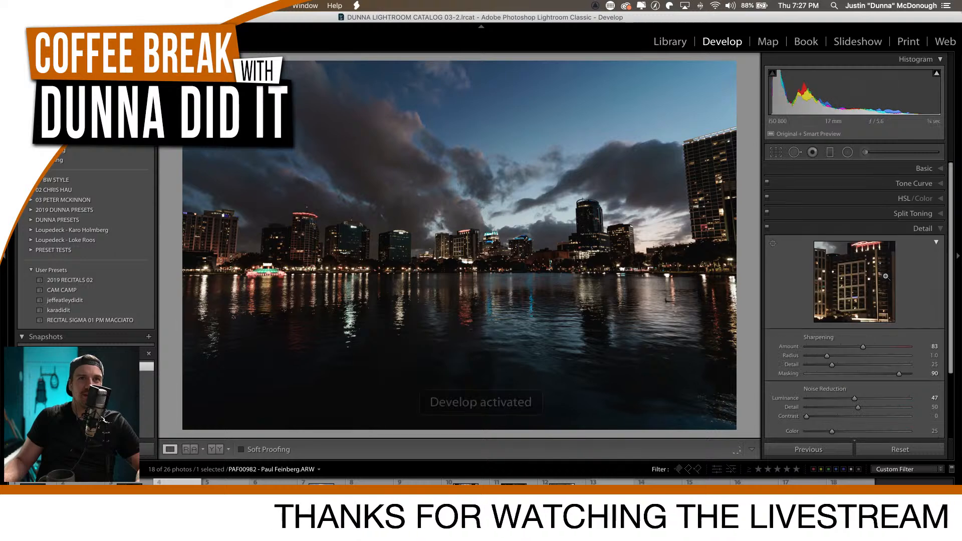
Darken the skyline photo's edges with a post-crop vignette amount of -32 and compare with the unedited version.
{"action": "left_click", "coordinate": [897, 229]}
{"action": "left_click", "coordinate": [879, 273]}
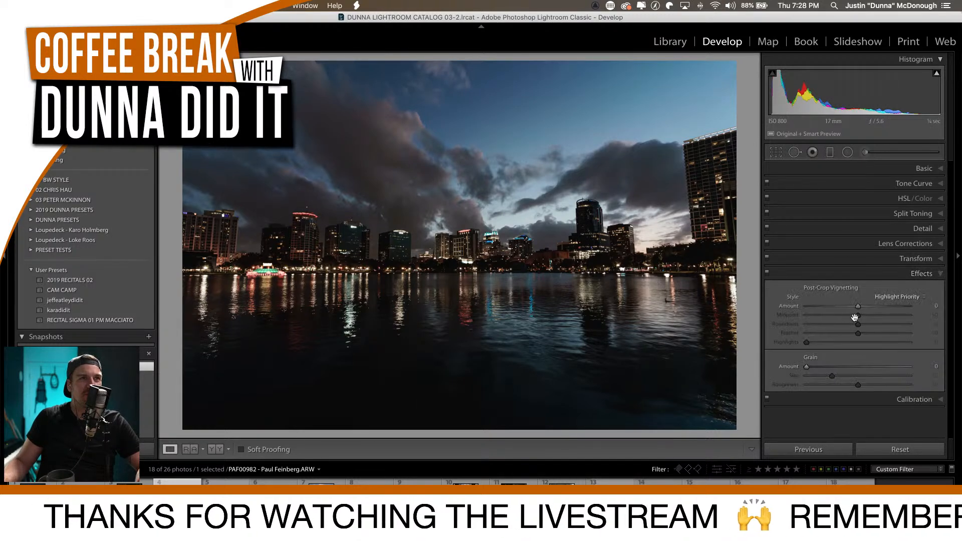
{"action": "left_click_drag", "start_coordinate": [857, 305], "coordinate": [841, 308]}
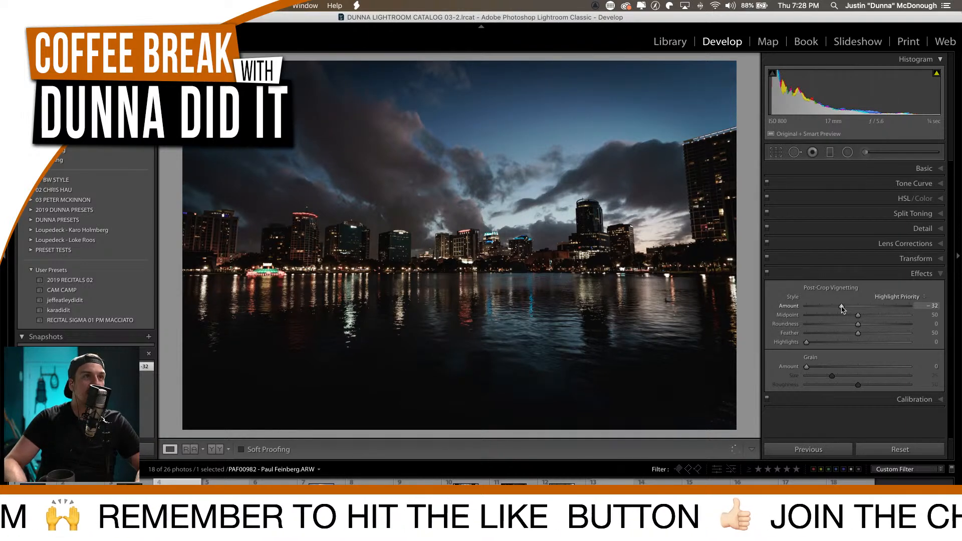
{"action": "key", "text": "backslash"}
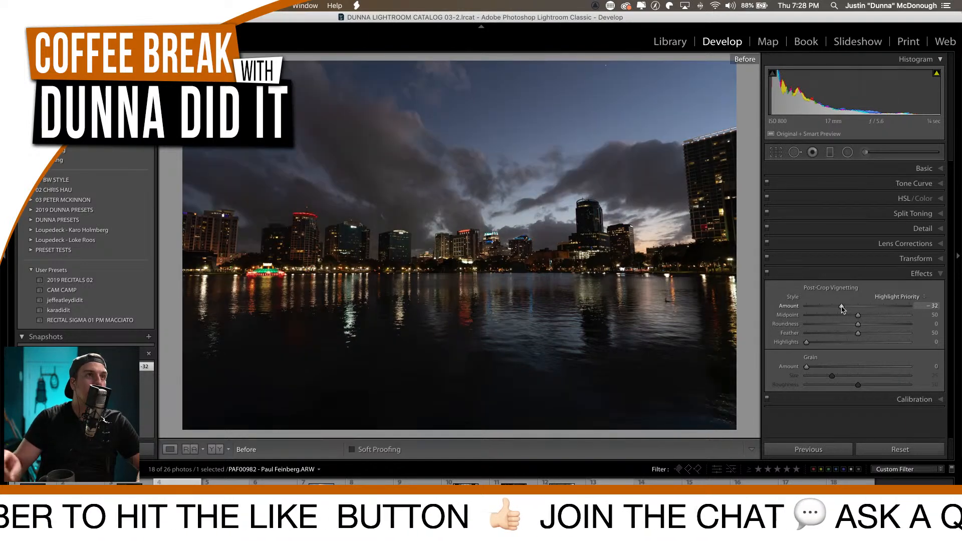
{"action": "key", "text": "backslash"}
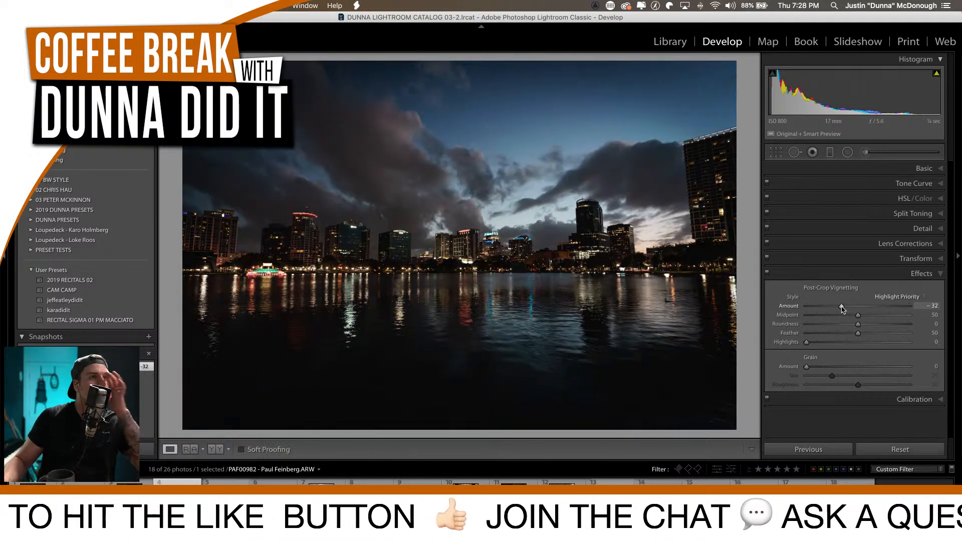
Set the skyline photo's contrast to +34 and exposure to +0.30, check against the original, and flag it as a pick.
{"action": "left_click", "coordinate": [911, 171]}
{"action": "mouse_move", "coordinate": [874, 277]}
{"action": "left_mouse_down"}
{"action": "mouse_move", "coordinate": [885, 279]}
{"action": "mouse_move", "coordinate": [860, 270]}
{"action": "left_mouse_up"}
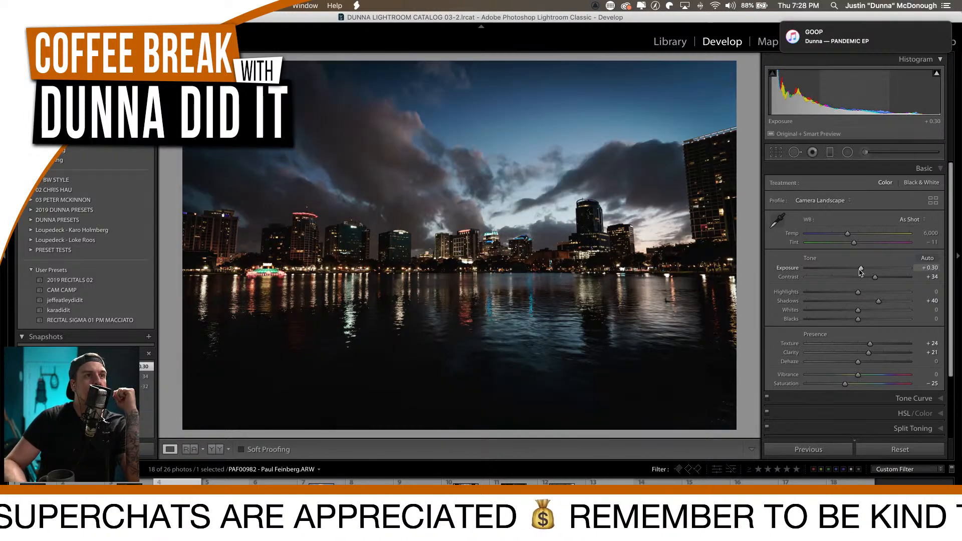
{"action": "key", "text": "backslash"}
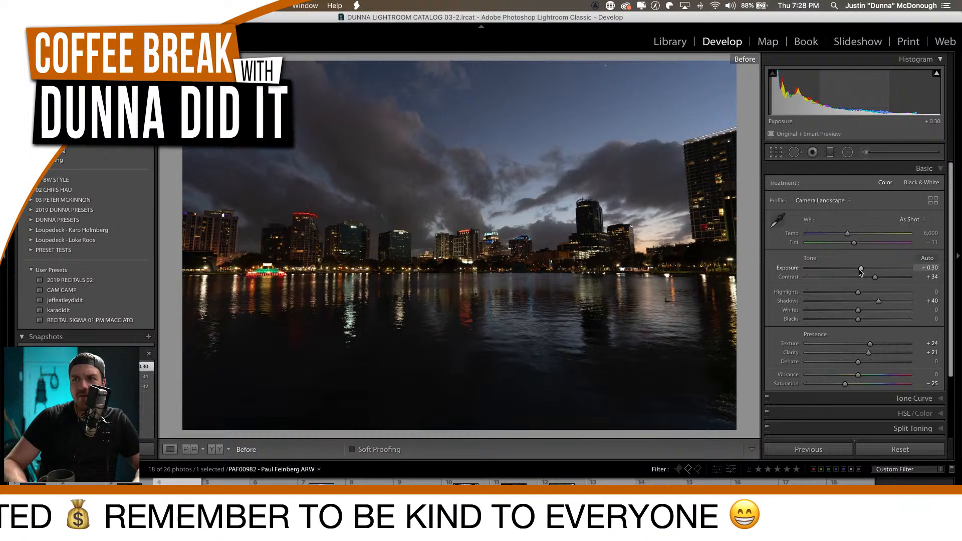
{"action": "key", "text": "backslash"}
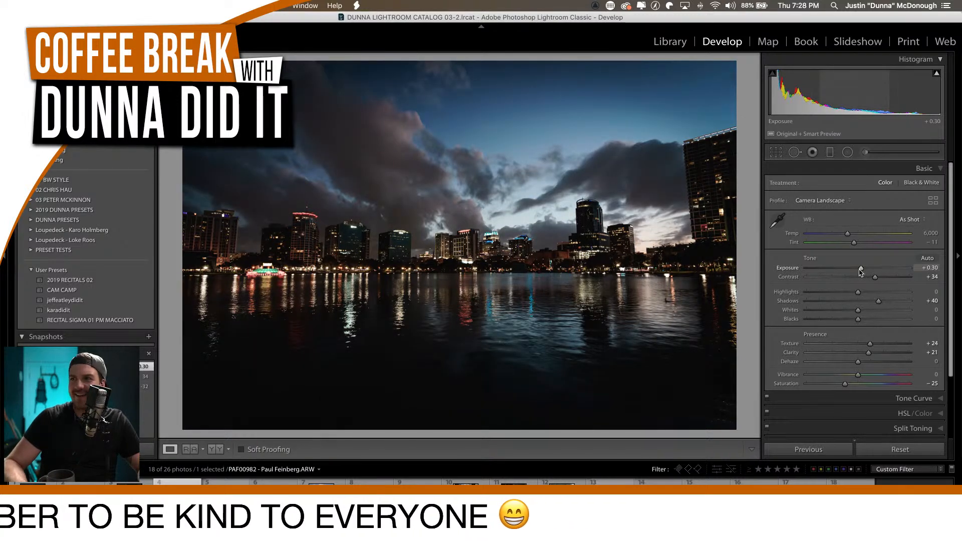
{"action": "key", "text": "p"}
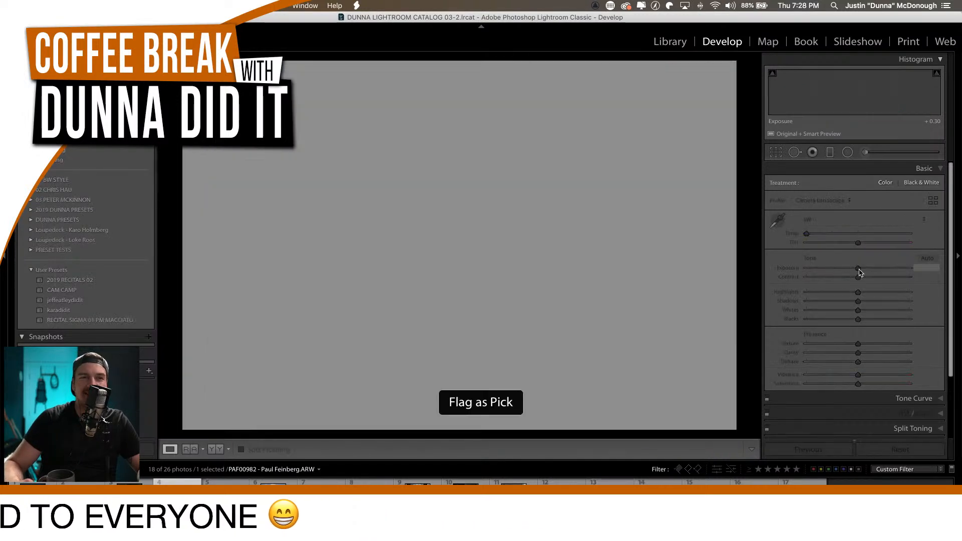
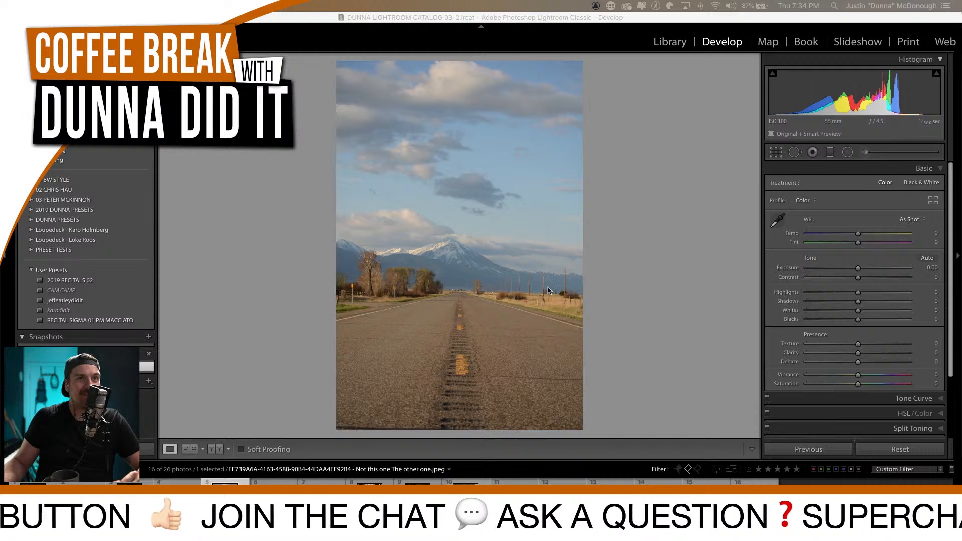
Crop the road photo to the 4 x 5 / 8 x 10 aspect ratio and rotate it slightly counter-clockwise.
{"action": "left_click", "coordinate": [781, 153]}
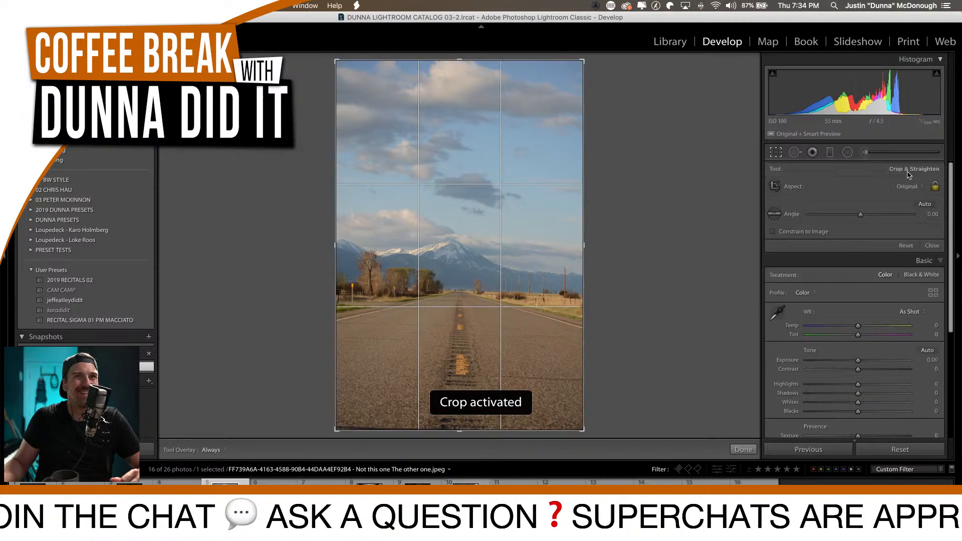
{"action": "left_click", "coordinate": [874, 186]}
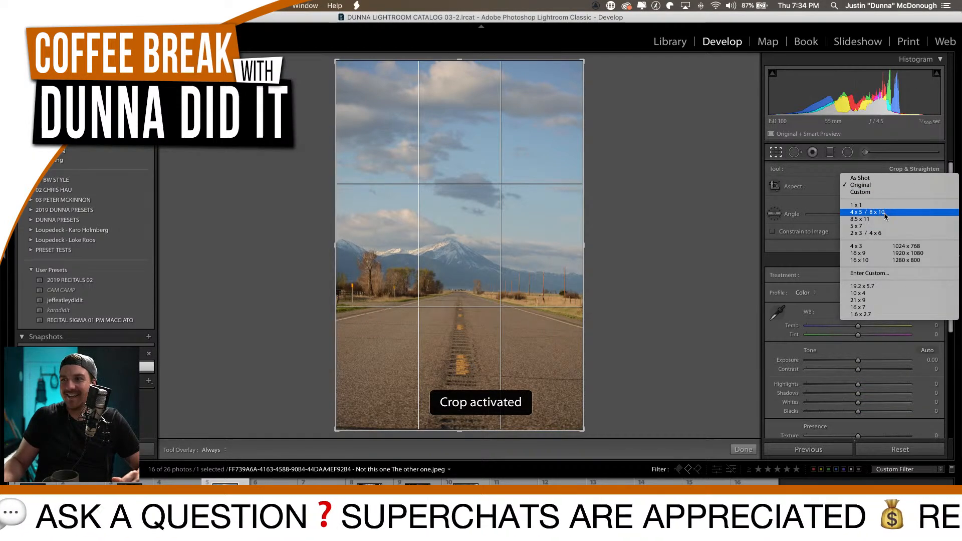
{"action": "left_click", "coordinate": [885, 213]}
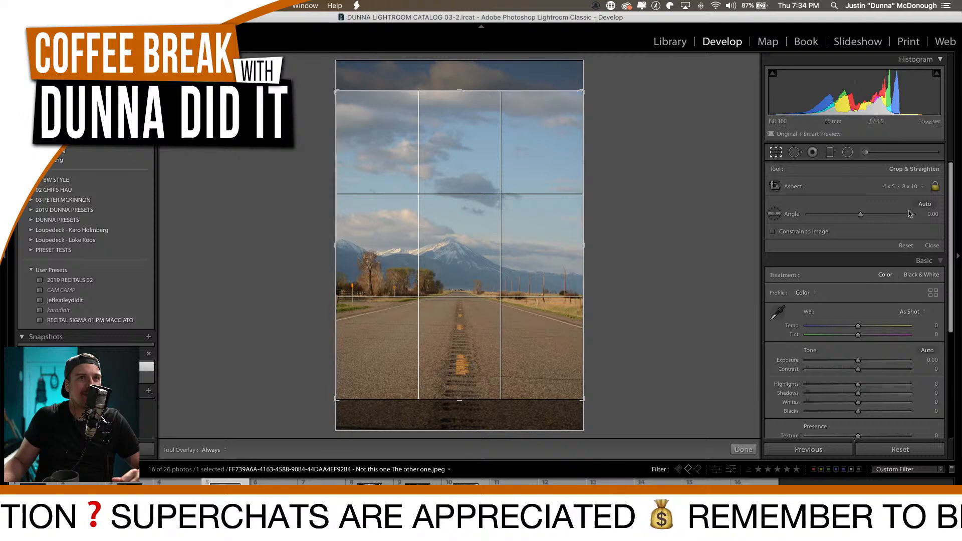
{"action": "left_click", "coordinate": [860, 214]}
{"action": "left_click_drag", "start_coordinate": [860, 215], "coordinate": [858, 214]}
{"action": "key", "text": "d"}
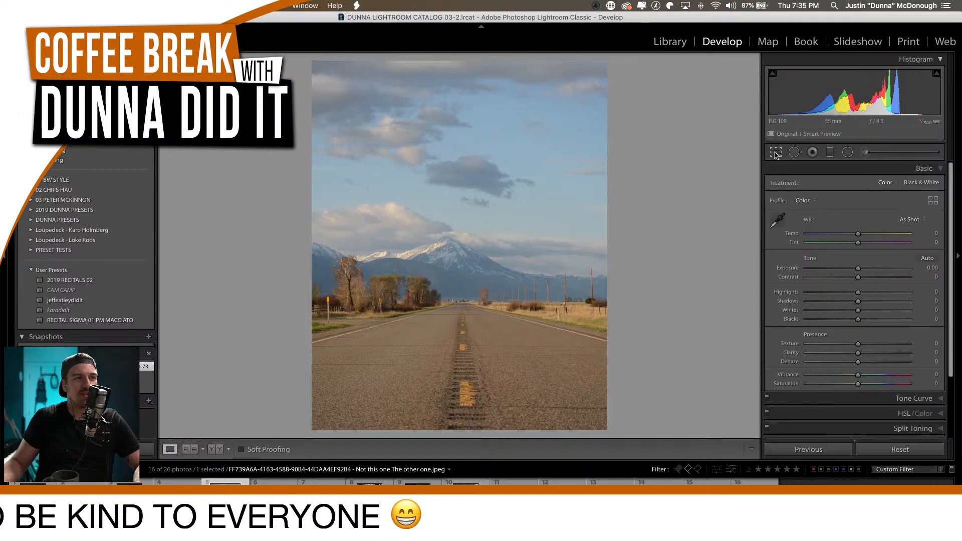
Refine the road photo's straightening angle to -1.30 and apply the crop.
{"action": "key", "text": "r"}
{"action": "left_click_drag", "start_coordinate": [858, 216], "coordinate": [859, 215]}
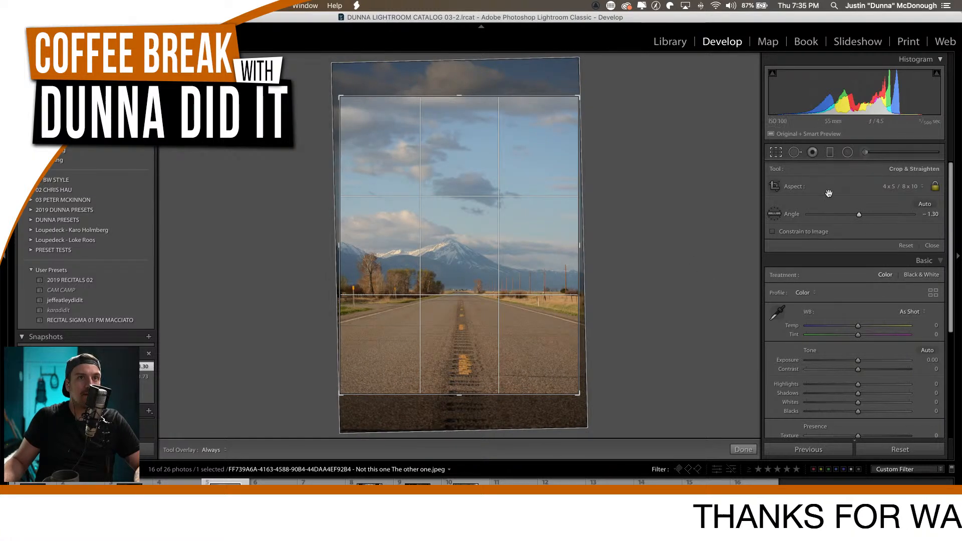
{"action": "left_click_drag", "start_coordinate": [858, 215], "coordinate": [858, 216]}
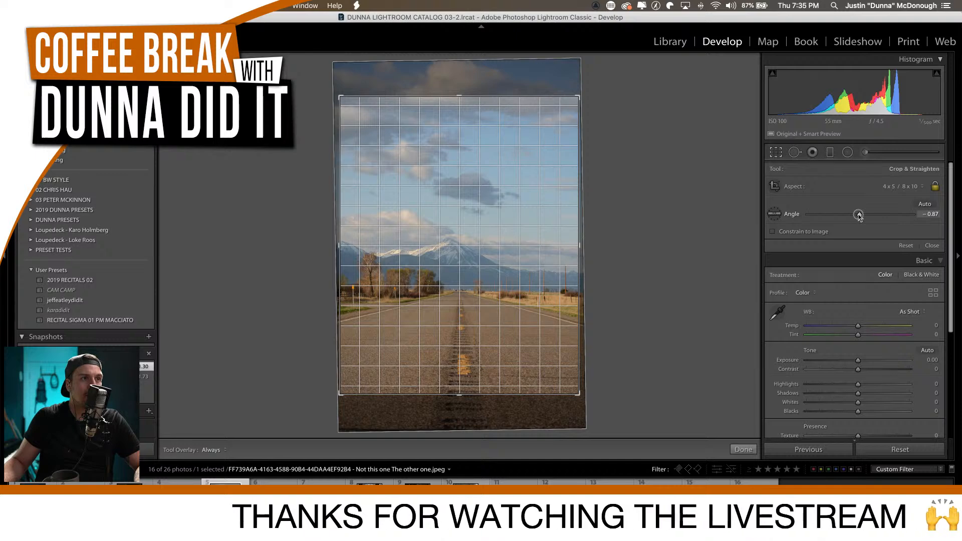
{"action": "left_click_drag", "start_coordinate": [858, 215], "coordinate": [858, 216]}
{"action": "key", "text": "Return"}
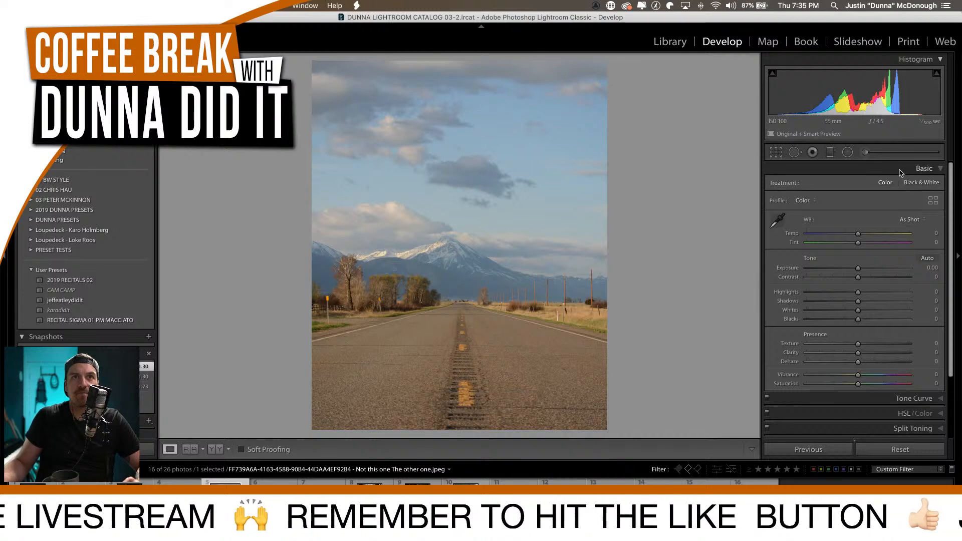
Calibrate the road photo's colours with Blue Primary hue at -28 and Red Primary hue at +8.
{"action": "left_click", "coordinate": [900, 170]}
{"action": "left_click", "coordinate": [879, 290]}
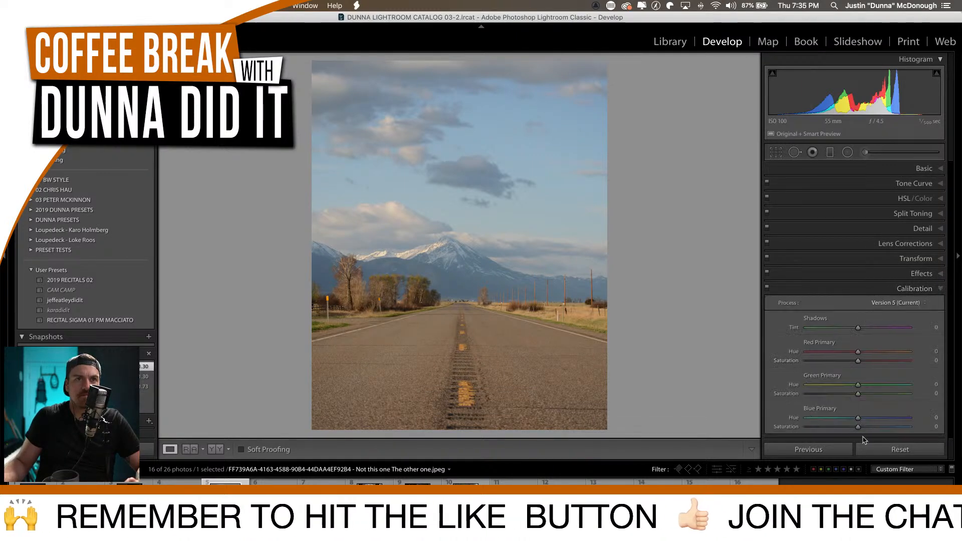
{"action": "left_click_drag", "start_coordinate": [858, 421], "coordinate": [843, 422]}
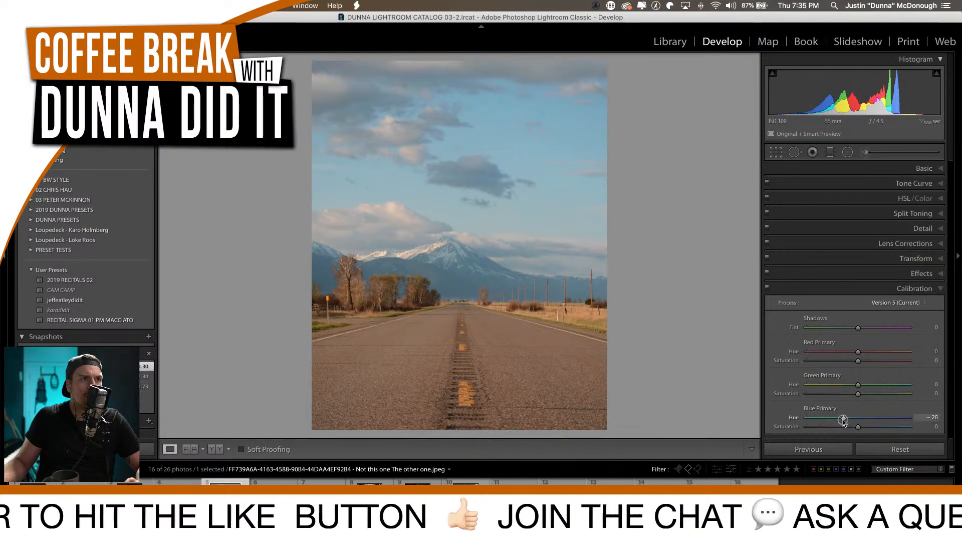
{"action": "left_click_drag", "start_coordinate": [857, 352], "coordinate": [861, 354]}
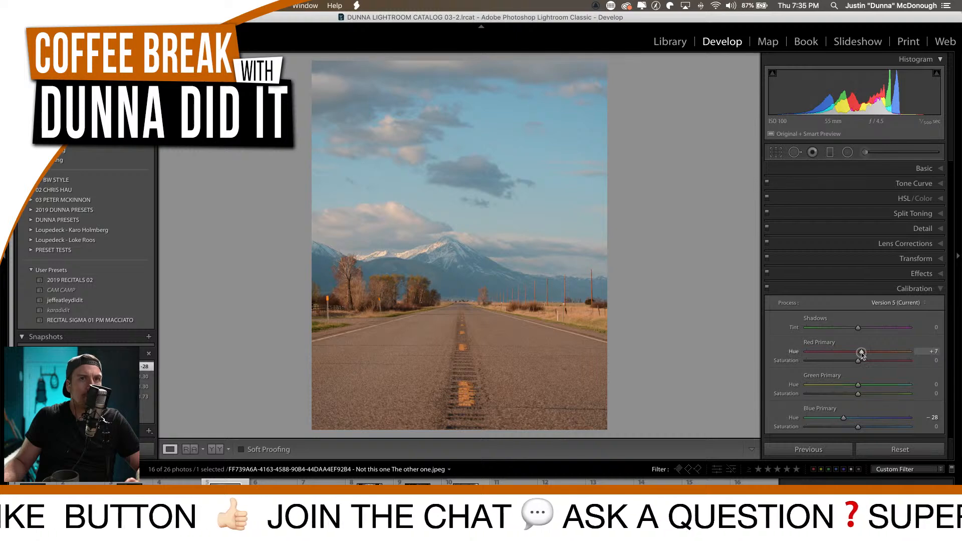
{"action": "left_click", "coordinate": [895, 289]}
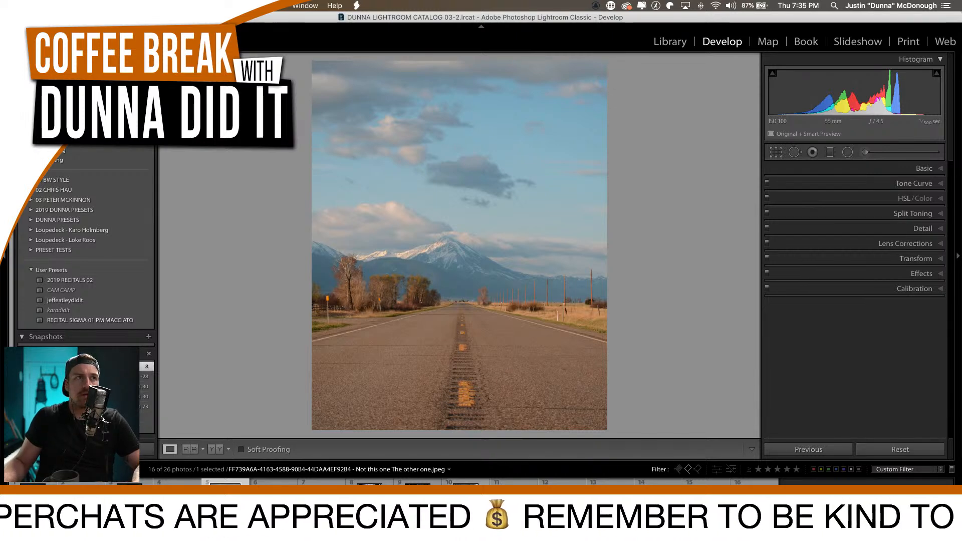
Set the road photo's contrast to +43 and saturation to -12.
{"action": "left_click", "coordinate": [918, 167]}
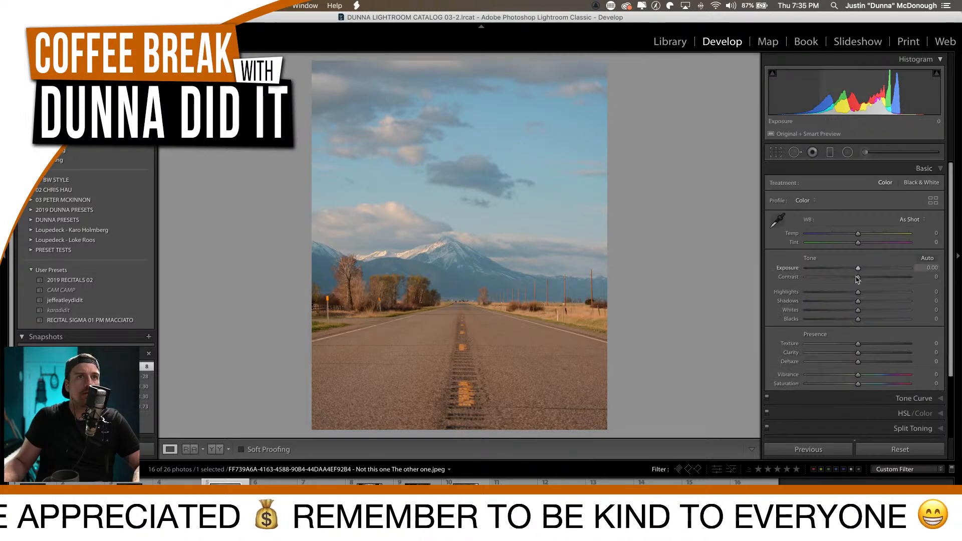
{"action": "left_click_drag", "start_coordinate": [858, 279], "coordinate": [877, 285]}
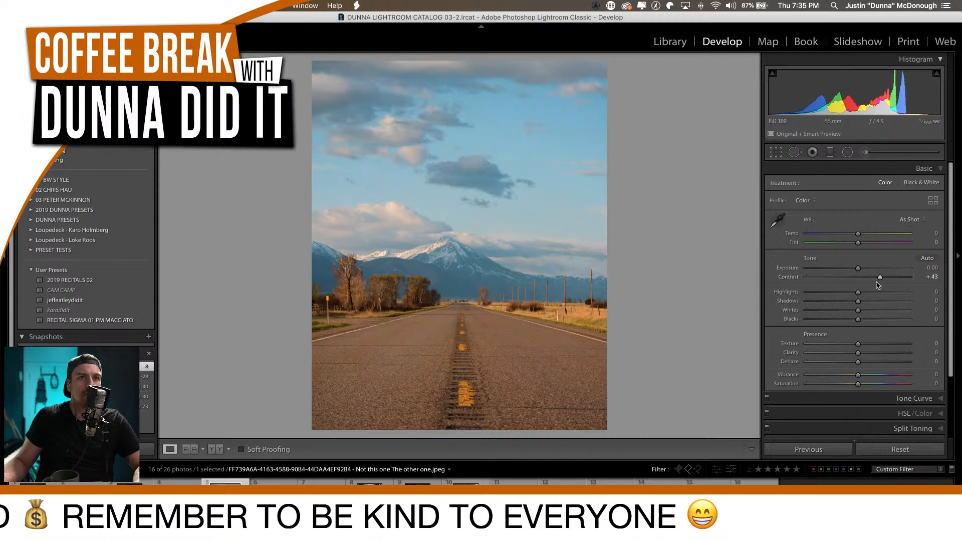
{"action": "left_click_drag", "start_coordinate": [857, 384], "coordinate": [851, 388]}
Set exposure to +0.25, shadows to -31, whites to +22, blacks to -40 and clarity to +20, leaving highlights at 0.
{"action": "left_click_drag", "start_coordinate": [857, 268], "coordinate": [798, 300]}
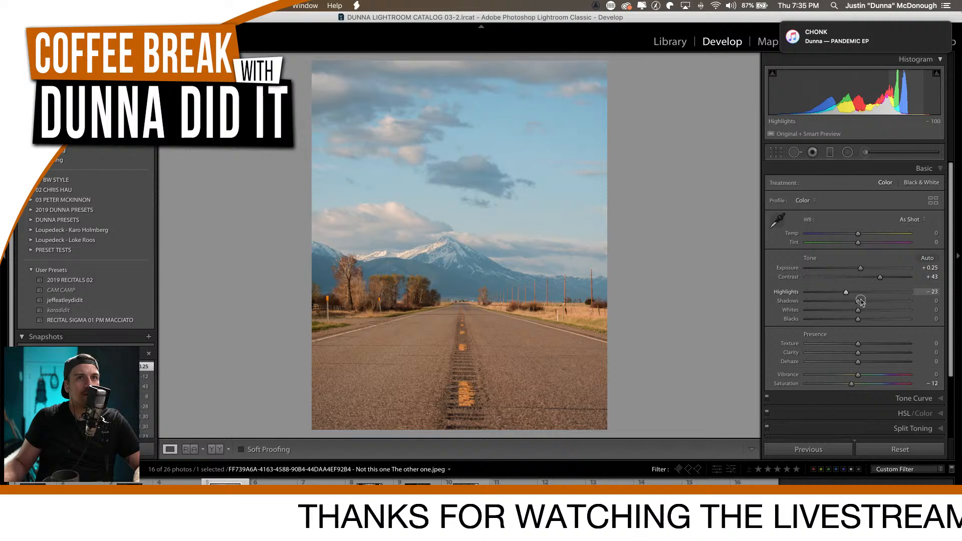
{"action": "mouse_move", "coordinate": [859, 300]}
{"action": "left_mouse_down"}
{"action": "mouse_move", "coordinate": [870, 303]}
{"action": "mouse_move", "coordinate": [843, 304]}
{"action": "left_mouse_up"}
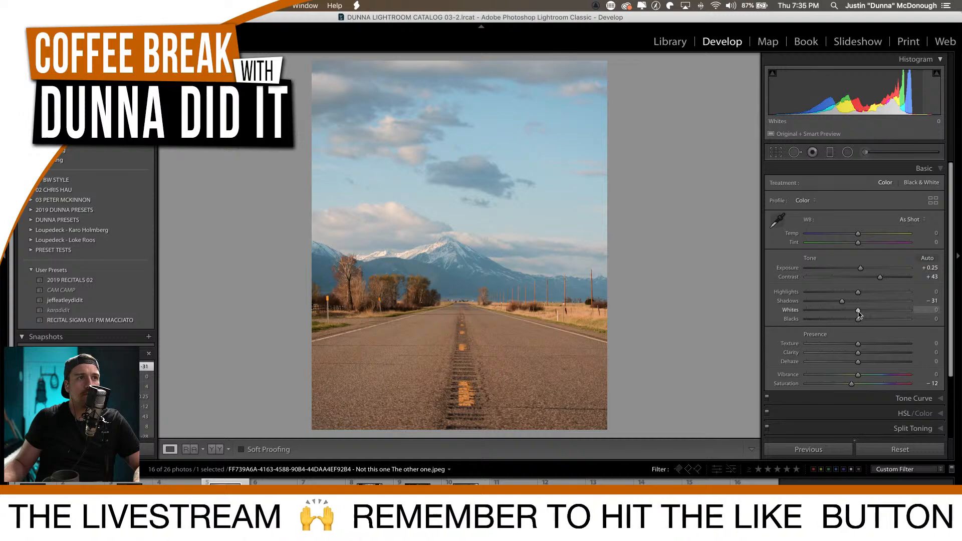
{"action": "left_click_drag", "start_coordinate": [858, 313], "coordinate": [869, 353]}
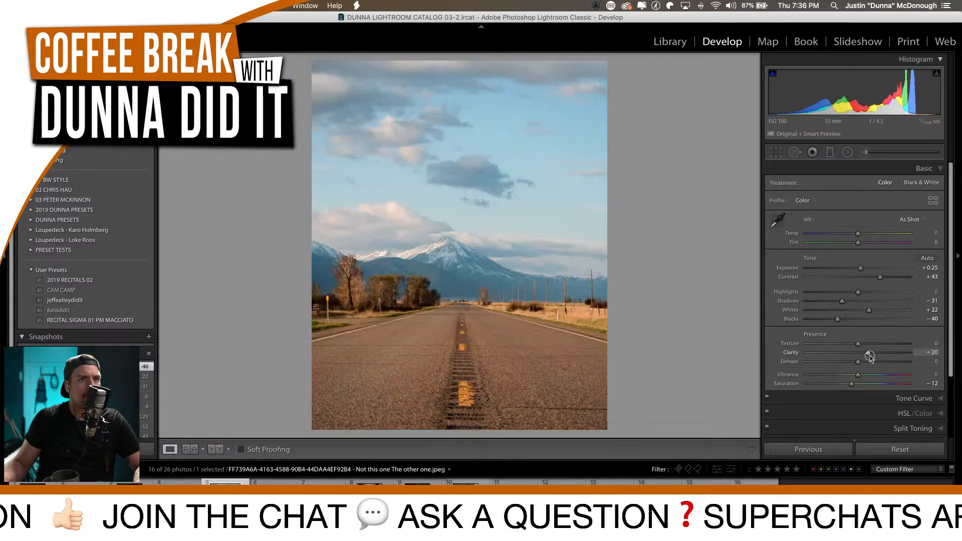
Shape the RGB tone curve by lifting the black point, anchoring the deep shadows and slightly raising the midtones.
{"action": "left_click", "coordinate": [913, 398]}
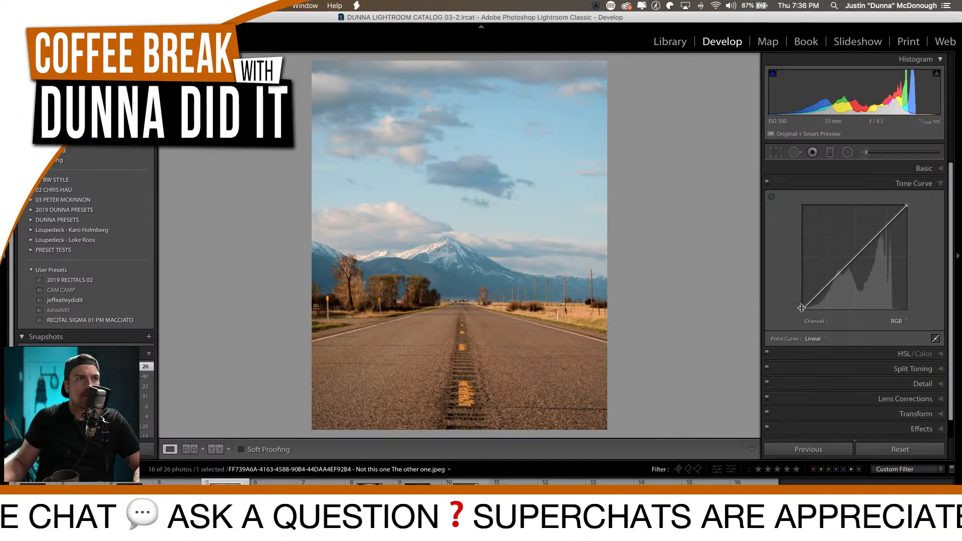
{"action": "left_click_drag", "start_coordinate": [801, 308], "coordinate": [813, 300]}
{"action": "left_click_drag", "start_coordinate": [853, 260], "coordinate": [855, 254]}
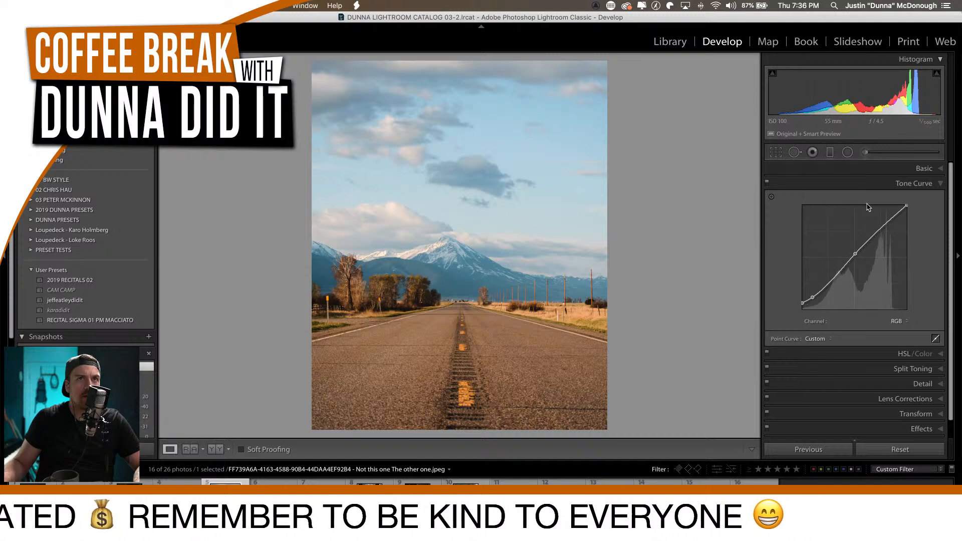
{"action": "left_click", "coordinate": [872, 185]}
Lower the HSL saturation of orange to -13 and yellow to -47, and mute the blues in the sky and mountains.
{"action": "left_click", "coordinate": [873, 197]}
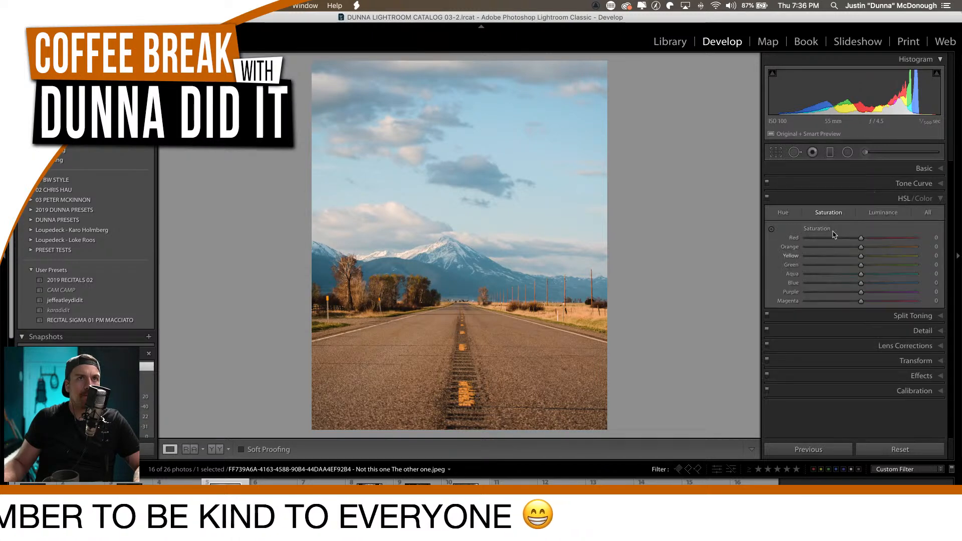
{"action": "left_click_drag", "start_coordinate": [841, 250], "coordinate": [819, 256]}
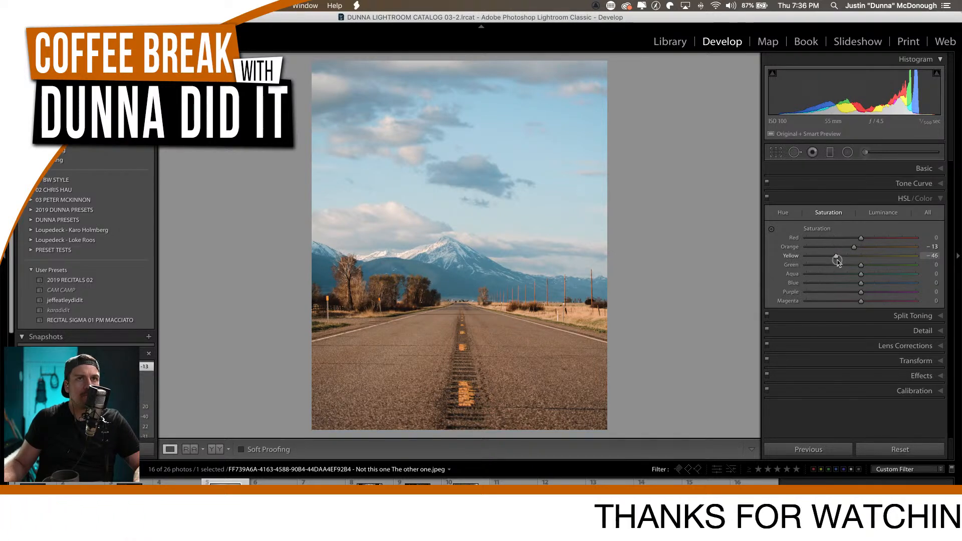
{"action": "left_click_drag", "start_coordinate": [813, 242], "coordinate": [815, 239]}
{"action": "left_click_drag", "start_coordinate": [823, 274], "coordinate": [849, 309]}
Try a post-crop vignette amount of -15 on the road photo and reset it to 0.
{"action": "left_click", "coordinate": [904, 379]}
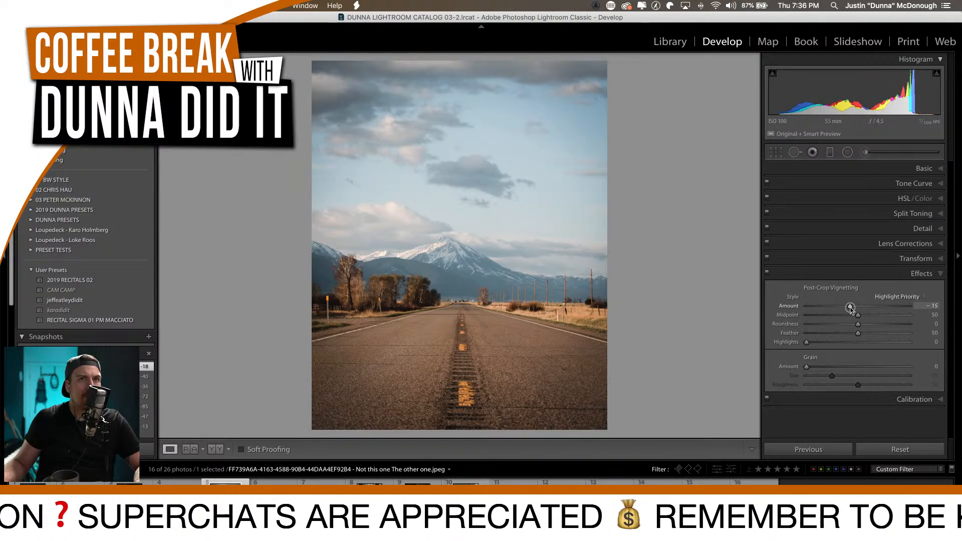
{"action": "left_click_drag", "start_coordinate": [850, 308], "coordinate": [850, 307]}
{"action": "double_click", "coordinate": [850, 307]}
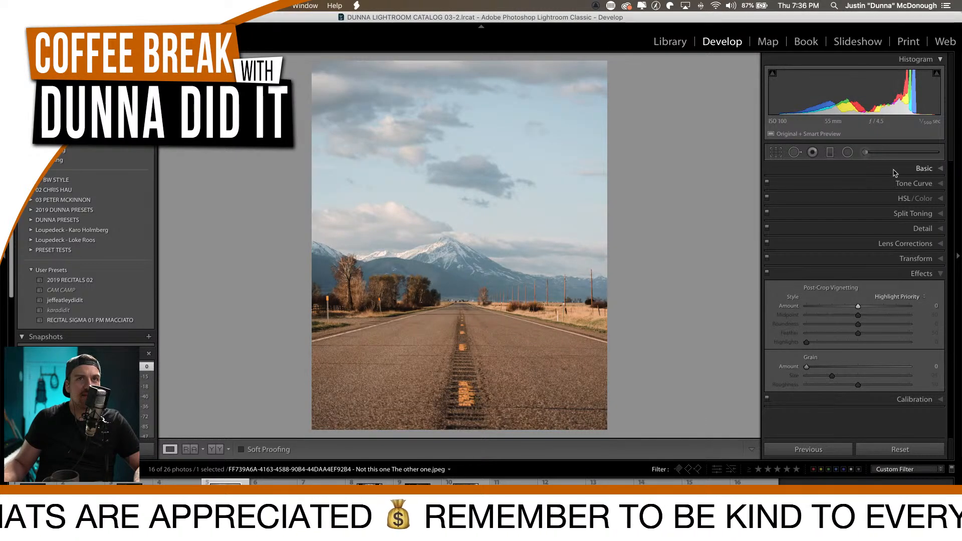
Add a slanted graduated filter darkening the road photo's right side, with exposure at -0.53.
{"action": "left_click", "coordinate": [892, 171]}
{"action": "left_click", "coordinate": [892, 172]}
{"action": "key", "text": "m"}
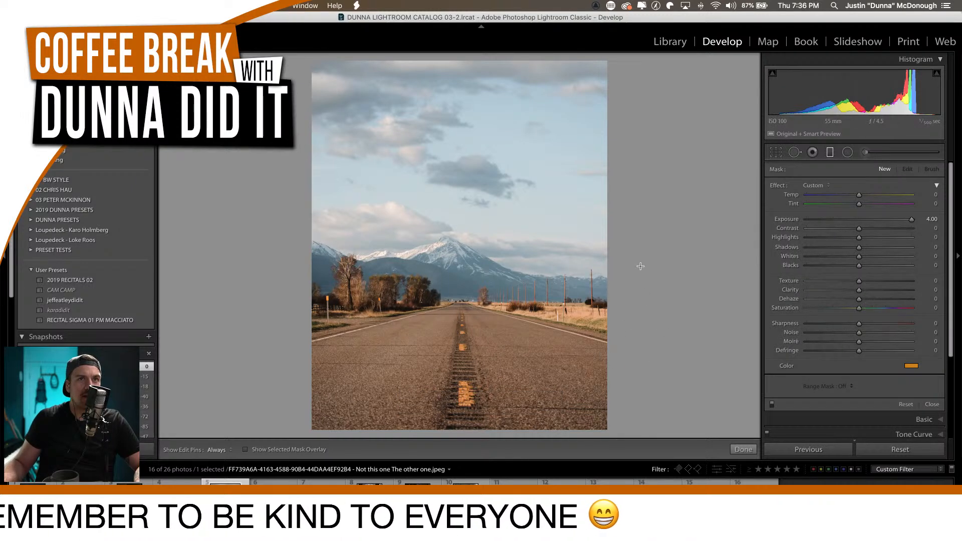
{"action": "left_click_drag", "start_coordinate": [857, 219], "coordinate": [853, 222]}
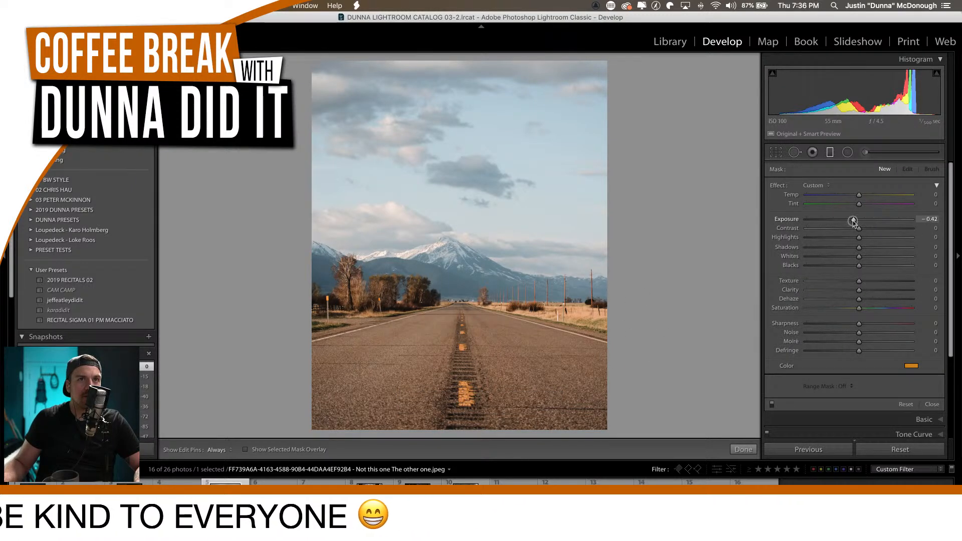
{"action": "left_click_drag", "start_coordinate": [625, 385], "coordinate": [447, 338]}
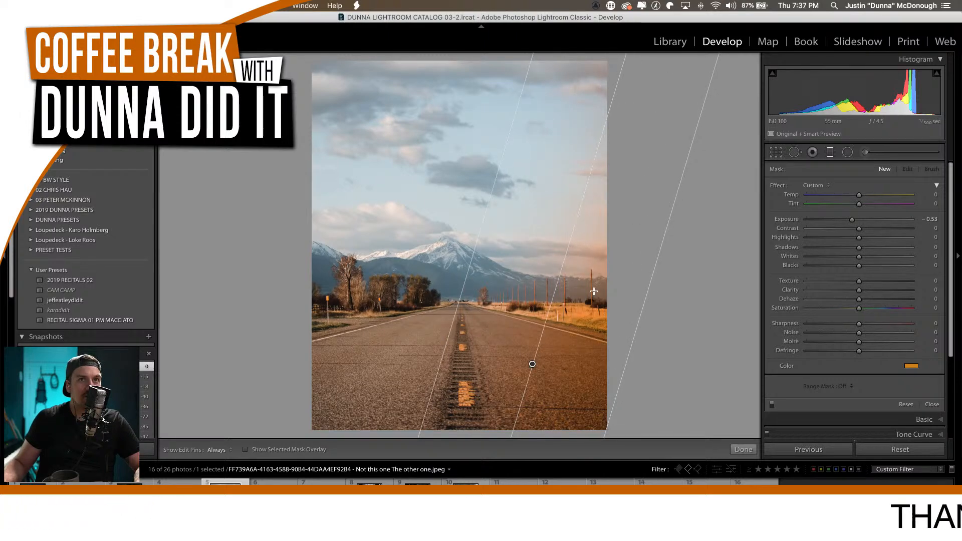
{"action": "left_click_drag", "start_coordinate": [593, 291], "coordinate": [593, 290]}
Remove the orange tint by setting the graduated filter's colour saturation to 0%, and set its exposure to -0.72.
{"action": "left_click", "coordinate": [911, 366]}
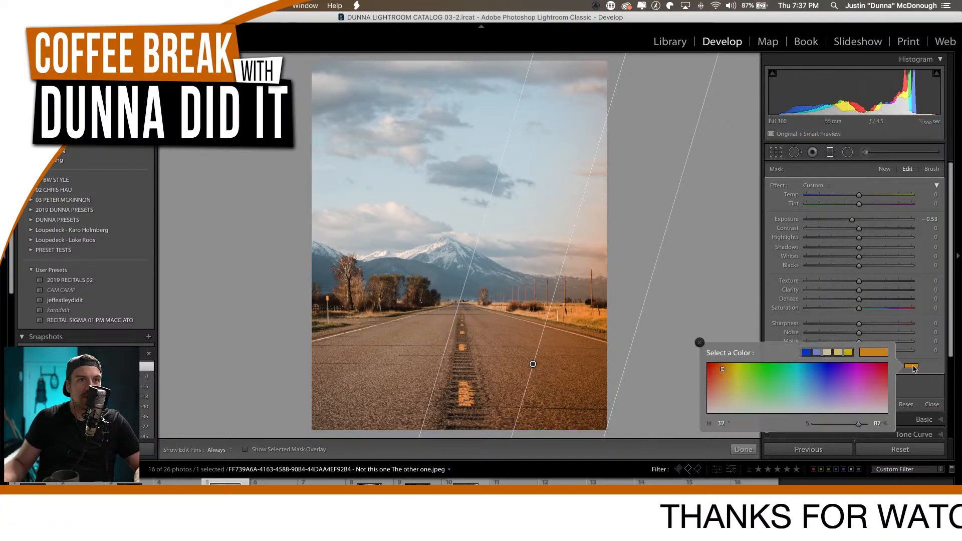
{"action": "left_click_drag", "start_coordinate": [858, 423], "coordinate": [682, 438]}
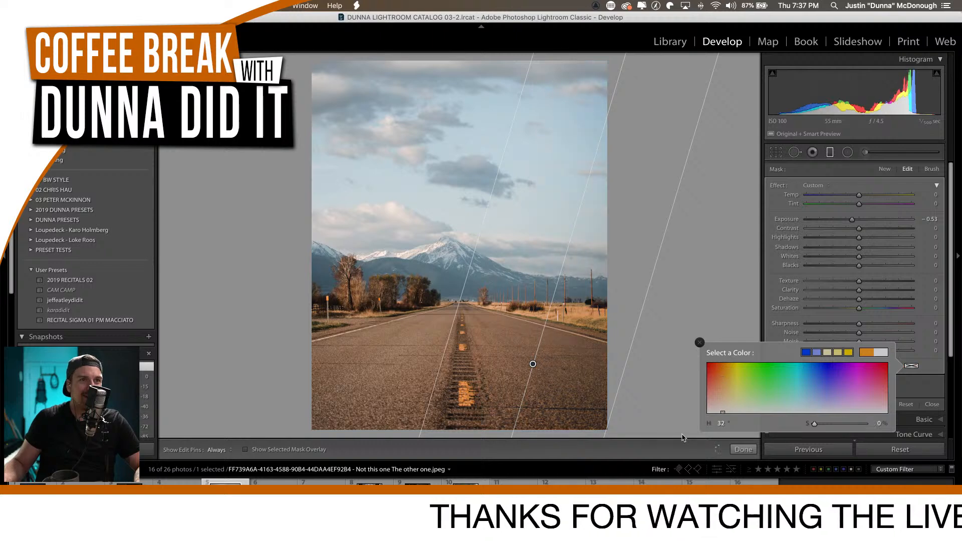
{"action": "left_click", "coordinate": [699, 342]}
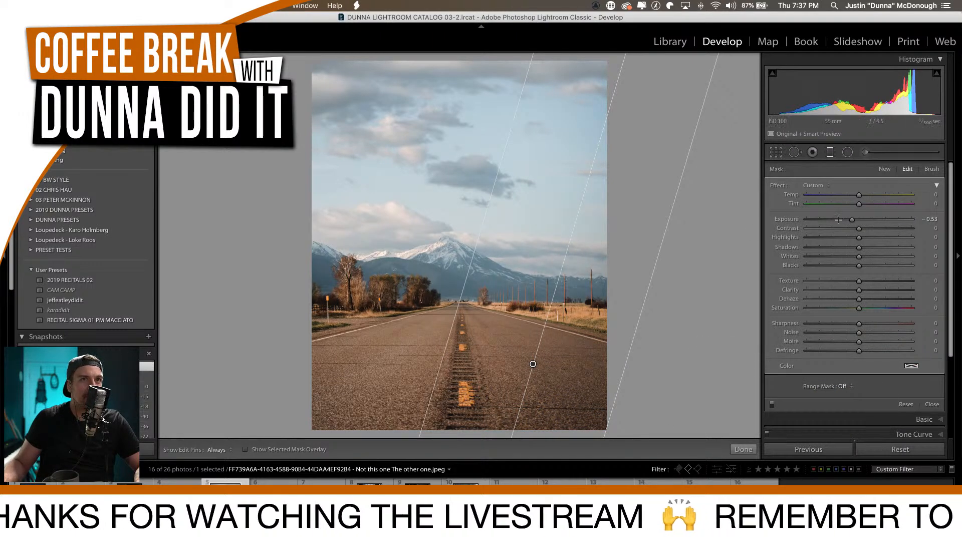
{"action": "left_click_drag", "start_coordinate": [849, 221], "coordinate": [847, 221]}
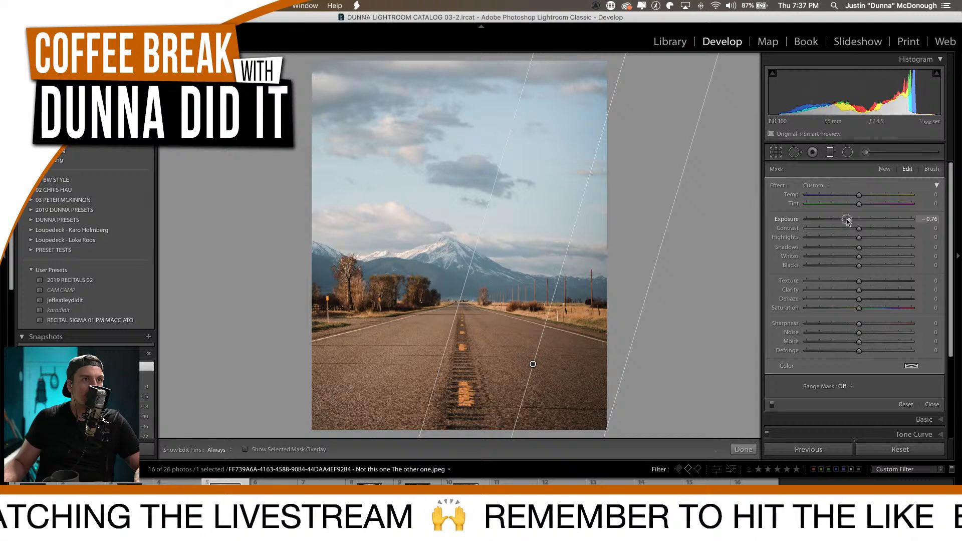
Place a second slanted graduated filter with exposure -0.72 over the road's lower-left side and compare the filters off and on.
{"action": "left_click_drag", "start_coordinate": [580, 206], "coordinate": [589, 209]}
{"action": "left_click_drag", "start_coordinate": [381, 362], "coordinate": [495, 286]}
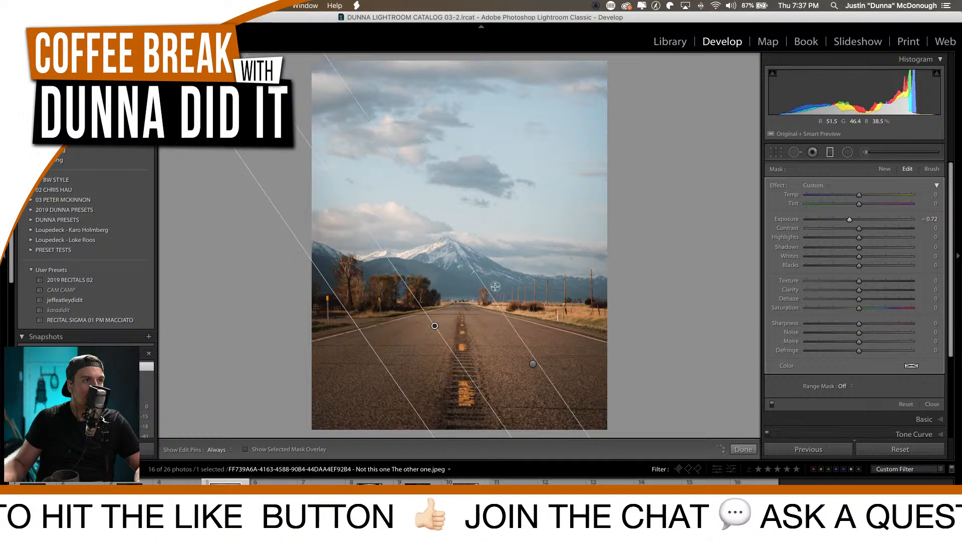
{"action": "left_click_drag", "start_coordinate": [435, 325], "coordinate": [393, 357]}
{"action": "key", "text": "Escape"}
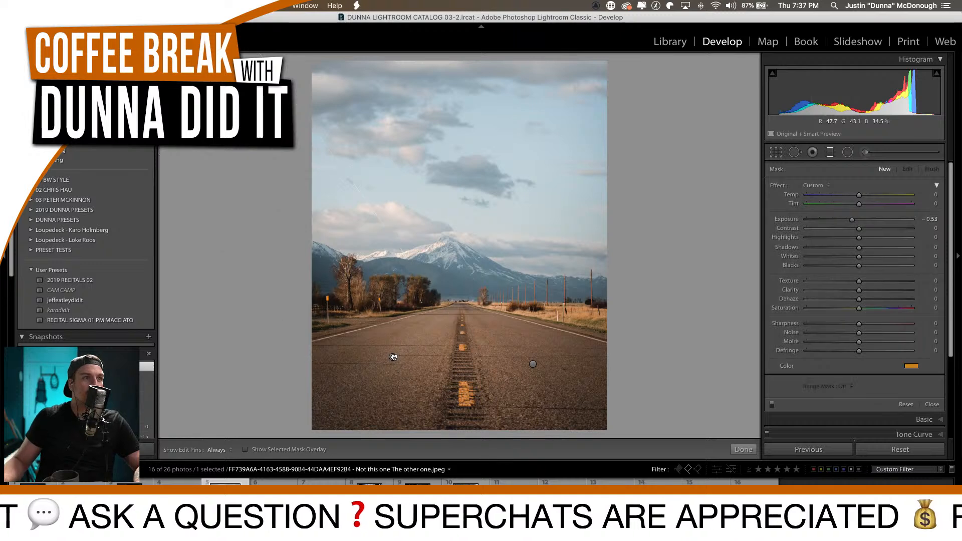
{"action": "left_click", "coordinate": [772, 405]}
{"action": "left_click", "coordinate": [772, 404]}
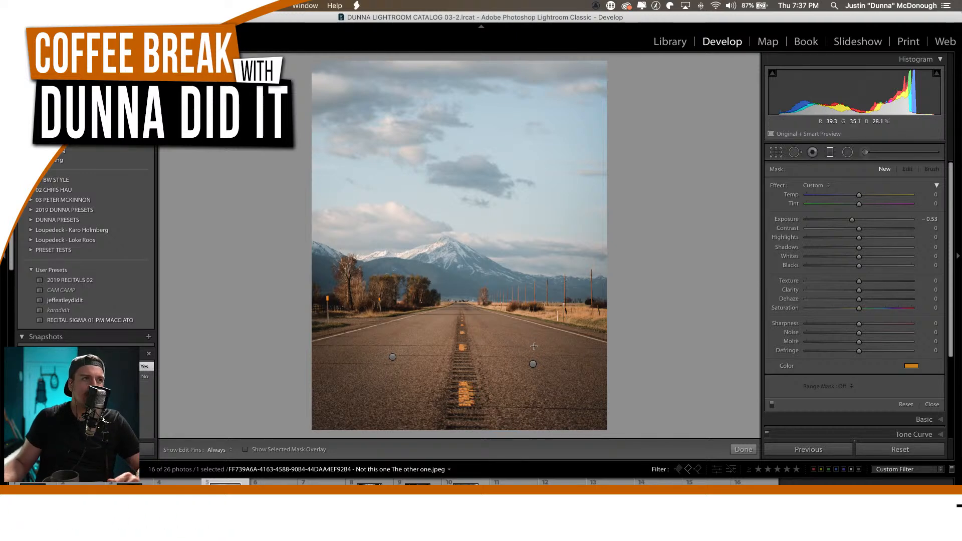
{"action": "left_click", "coordinate": [847, 152]}
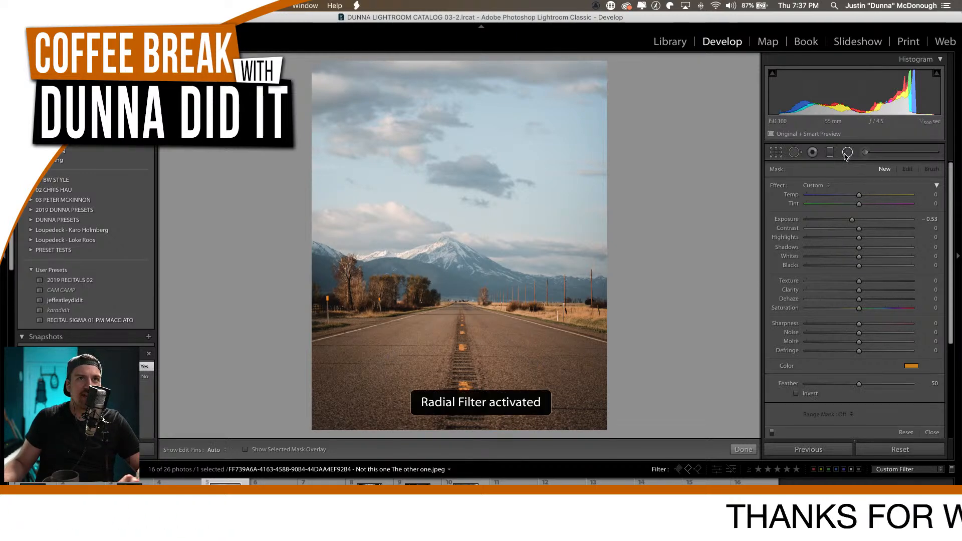
{"action": "left_click", "coordinate": [829, 186]}
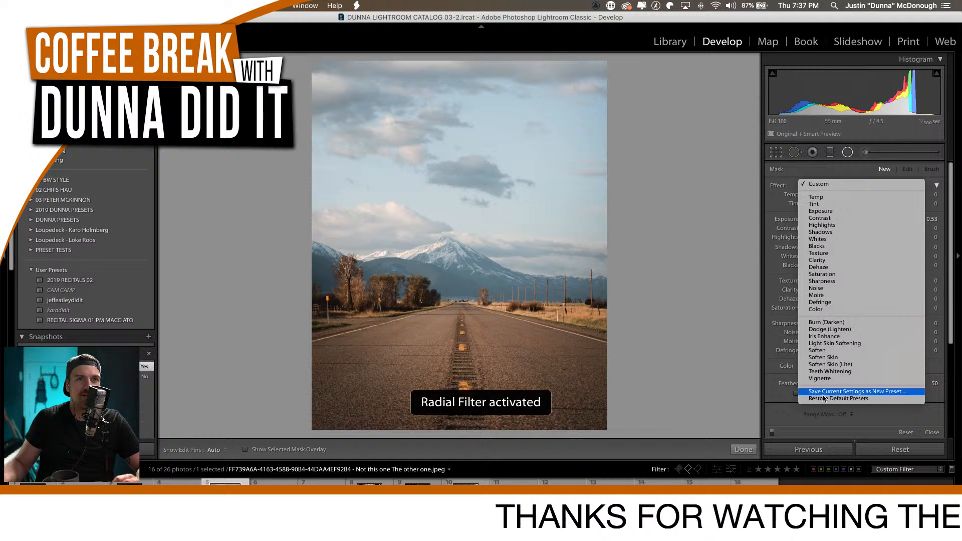
{"action": "key", "text": "Escape"}
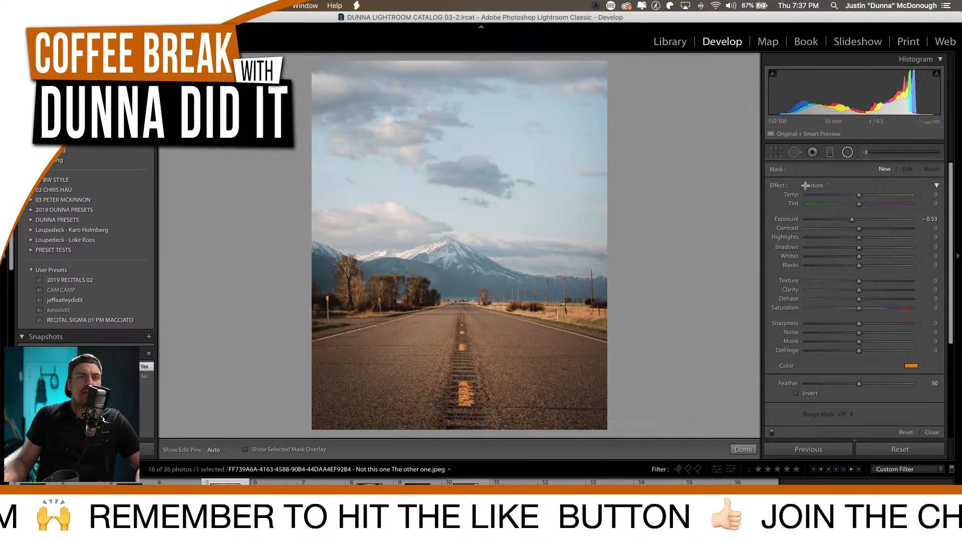
Brush a -0.53 exposure adjustment over the mountain range and remove its orange tint with colour saturation 0%.
{"action": "left_click", "coordinate": [865, 153]}
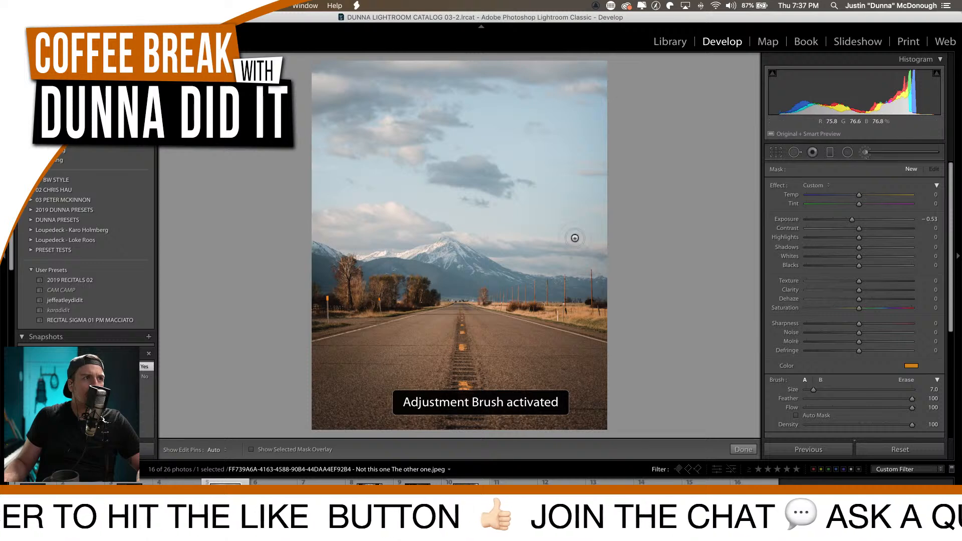
{"action": "key", "text": "h"}
{"action": "mouse_move", "coordinate": [314, 252]}
{"action": "left_mouse_down"}
{"action": "mouse_move", "coordinate": [323, 277]}
{"action": "mouse_move", "coordinate": [325, 261]}
{"action": "mouse_move", "coordinate": [330, 274]}
{"action": "mouse_move", "coordinate": [337, 262]}
{"action": "mouse_move", "coordinate": [448, 251]}
{"action": "mouse_move", "coordinate": [480, 269]}
{"action": "mouse_move", "coordinate": [596, 292]}
{"action": "mouse_move", "coordinate": [444, 292]}
{"action": "mouse_move", "coordinate": [453, 283]}
{"action": "mouse_move", "coordinate": [427, 267]}
{"action": "mouse_move", "coordinate": [489, 279]}
{"action": "mouse_move", "coordinate": [372, 268]}
{"action": "mouse_move", "coordinate": [385, 268]}
{"action": "mouse_move", "coordinate": [326, 284]}
{"action": "mouse_move", "coordinate": [369, 268]}
{"action": "mouse_move", "coordinate": [365, 292]}
{"action": "mouse_move", "coordinate": [401, 275]}
{"action": "mouse_move", "coordinate": [402, 293]}
{"action": "mouse_move", "coordinate": [448, 242]}
{"action": "mouse_move", "coordinate": [483, 260]}
{"action": "left_mouse_up"}
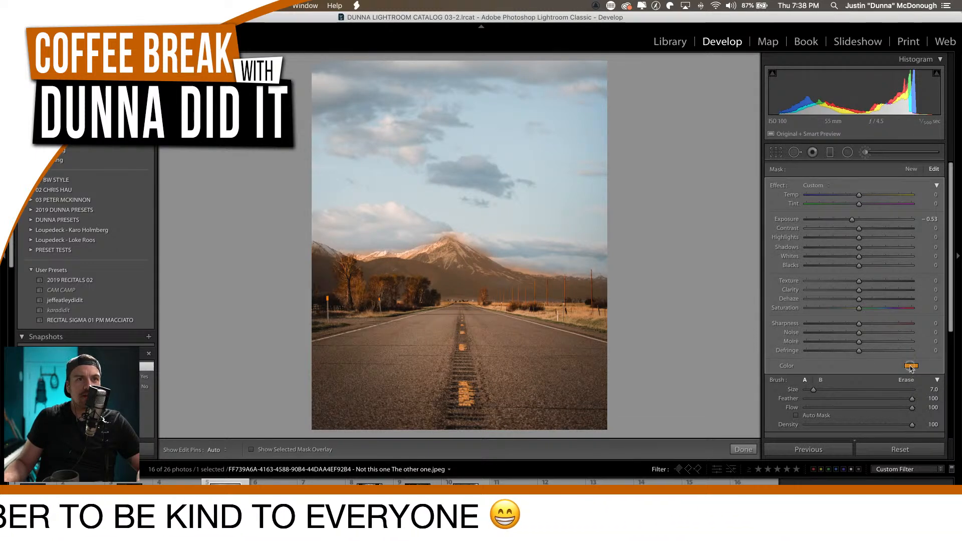
{"action": "left_click", "coordinate": [910, 366]}
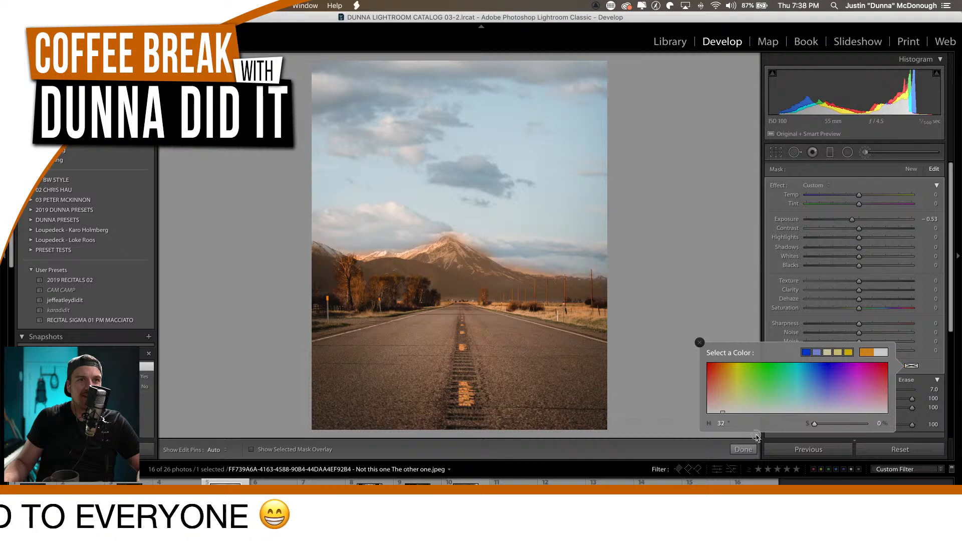
{"action": "left_click", "coordinate": [699, 343]}
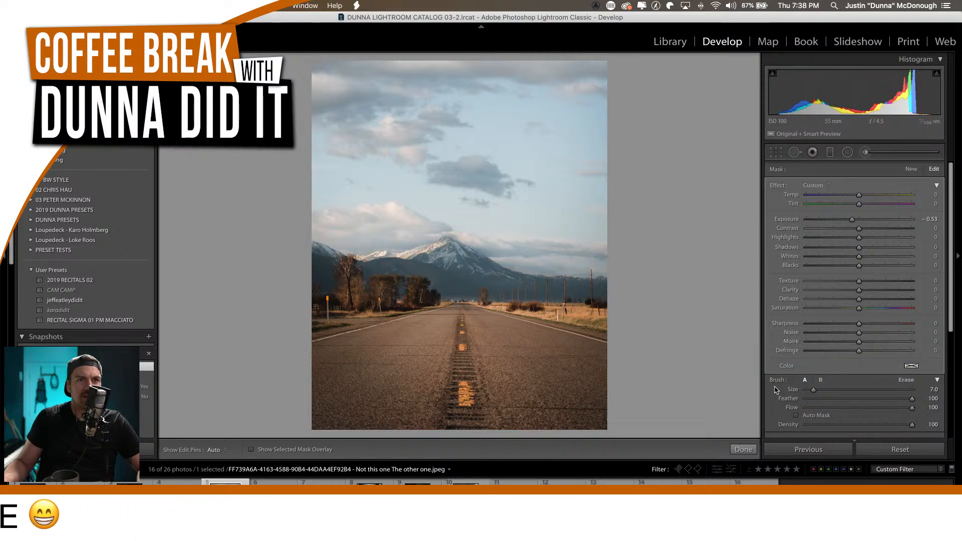
Apply a Color range mask to the mountain brush, sample the sky beside the mountains, and show the mask overlay.
{"action": "scroll", "coordinate": [772, 387], "scroll_direction": "down", "scroll_amount": 5}
{"action": "left_click", "coordinate": [845, 355]}
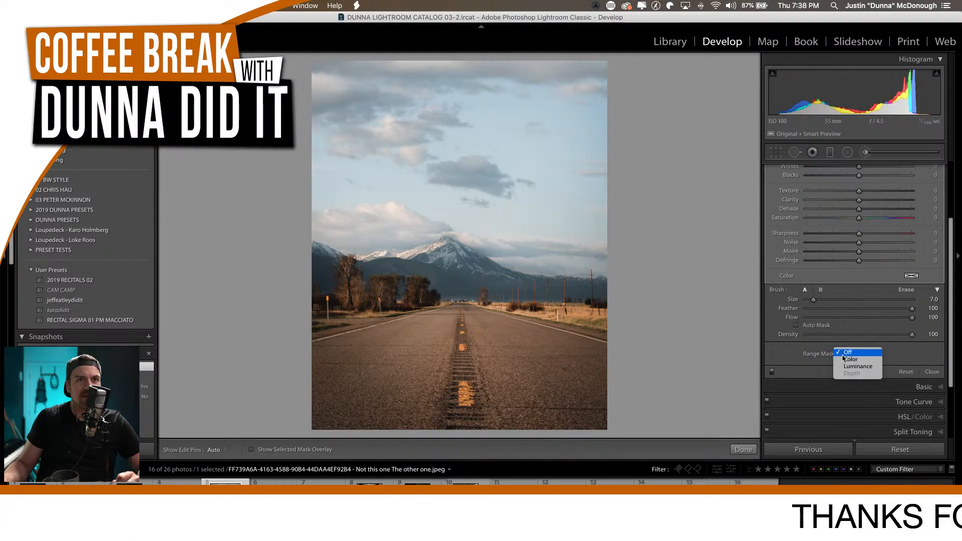
{"action": "left_click", "coordinate": [853, 363]}
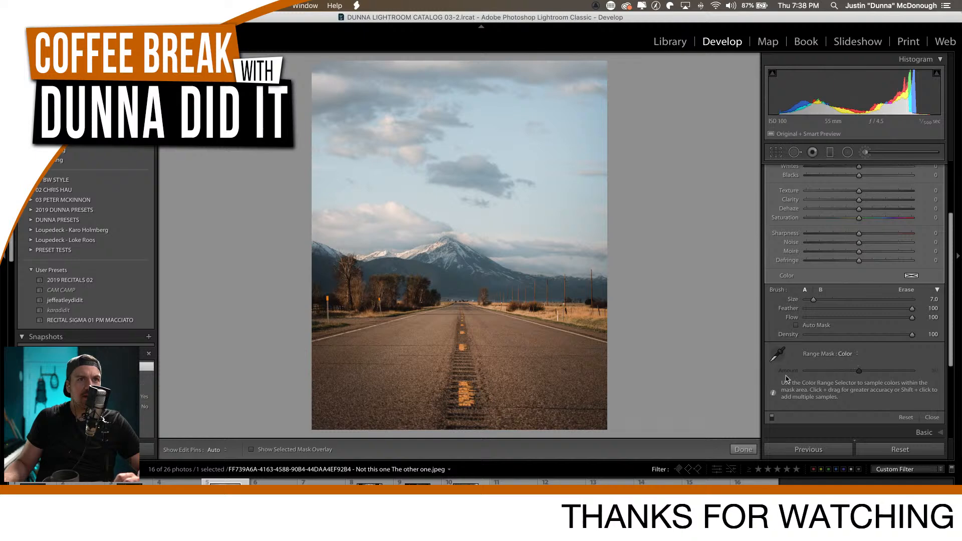
{"action": "left_click", "coordinate": [778, 355]}
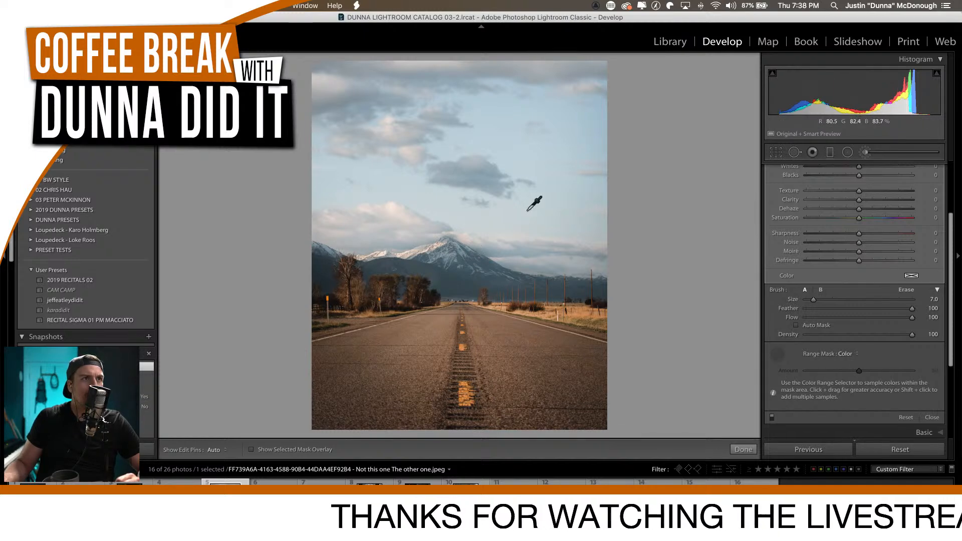
{"action": "left_click_drag", "start_coordinate": [556, 199], "coordinate": [584, 221]}
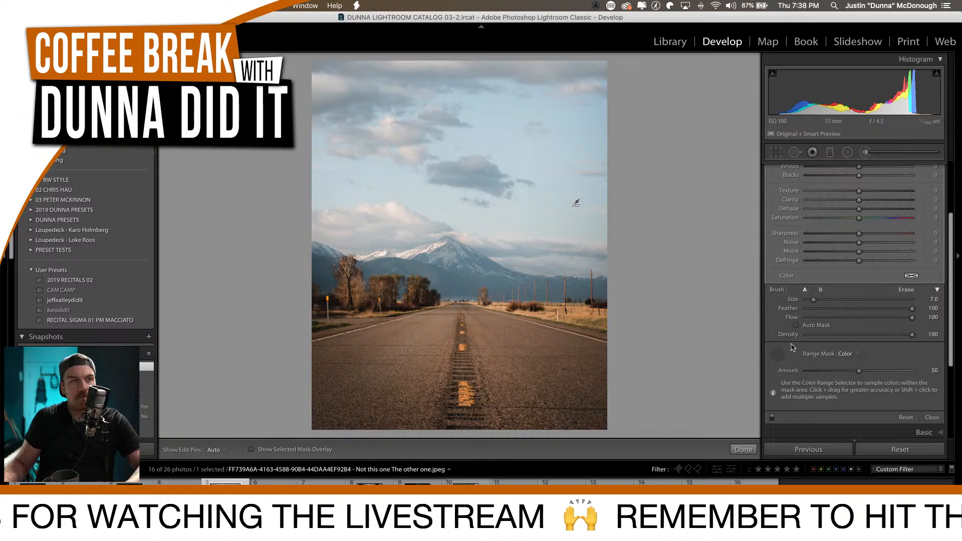
{"action": "key", "text": "o"}
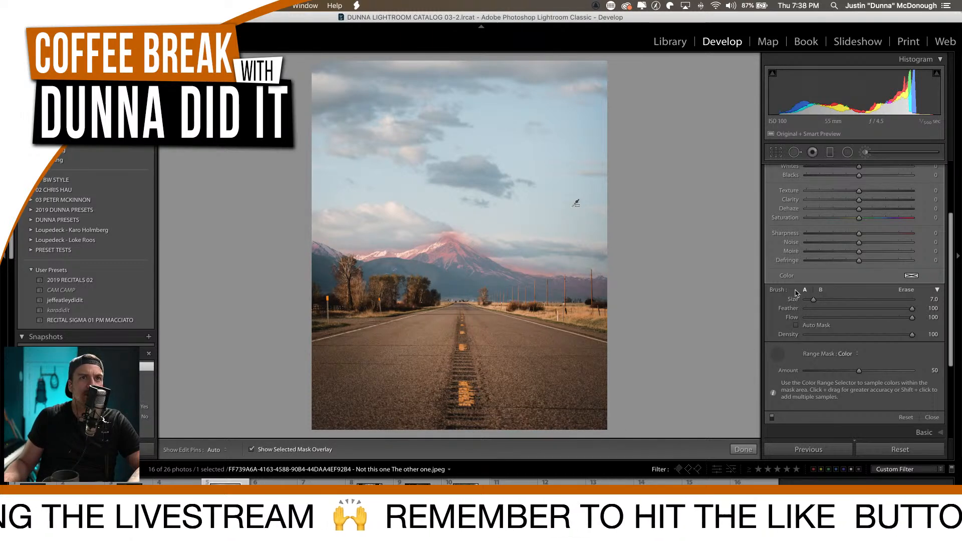
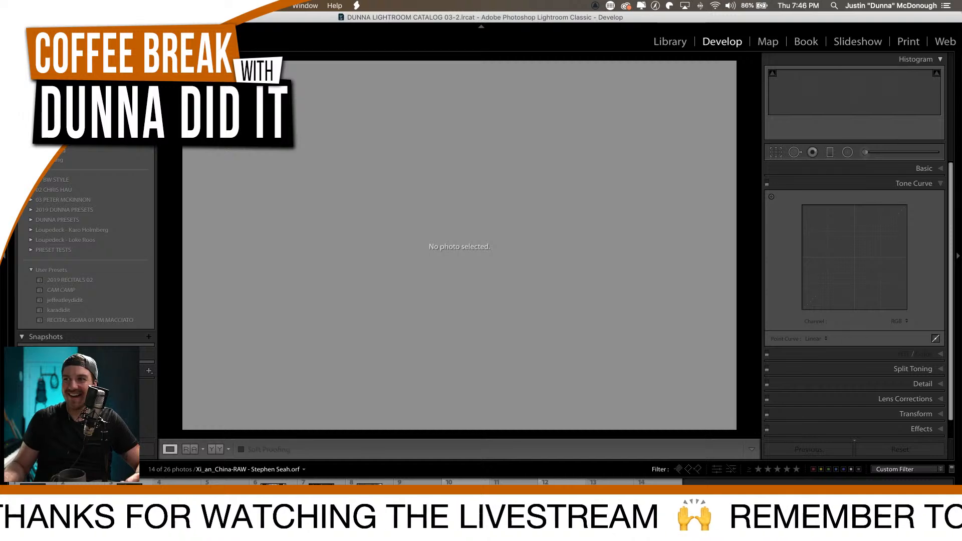
Open the Xi'an, China RAW photo and rotate it counterclockwise to an upright portrait orientation.
{"action": "left_click", "coordinate": [564, 482]}
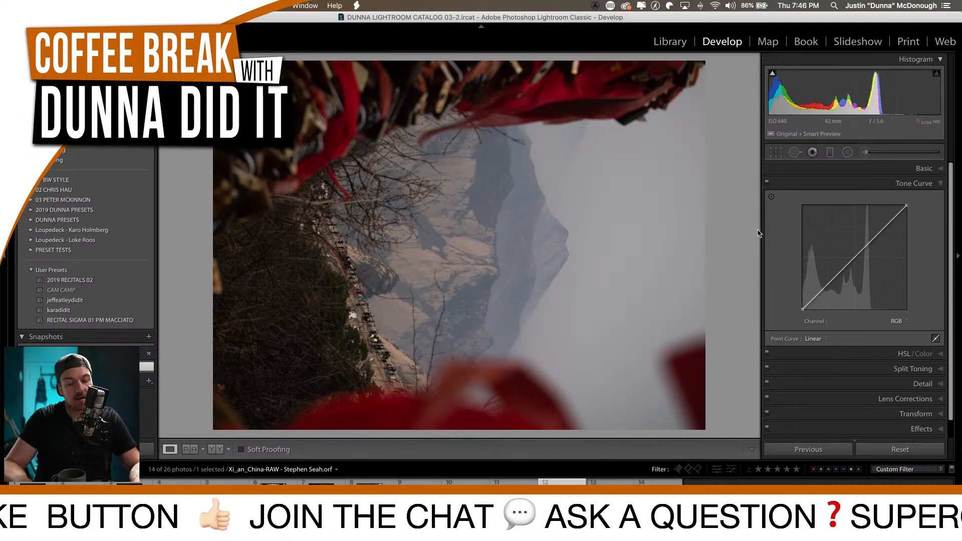
{"action": "key", "text": "super+bracketleft"}
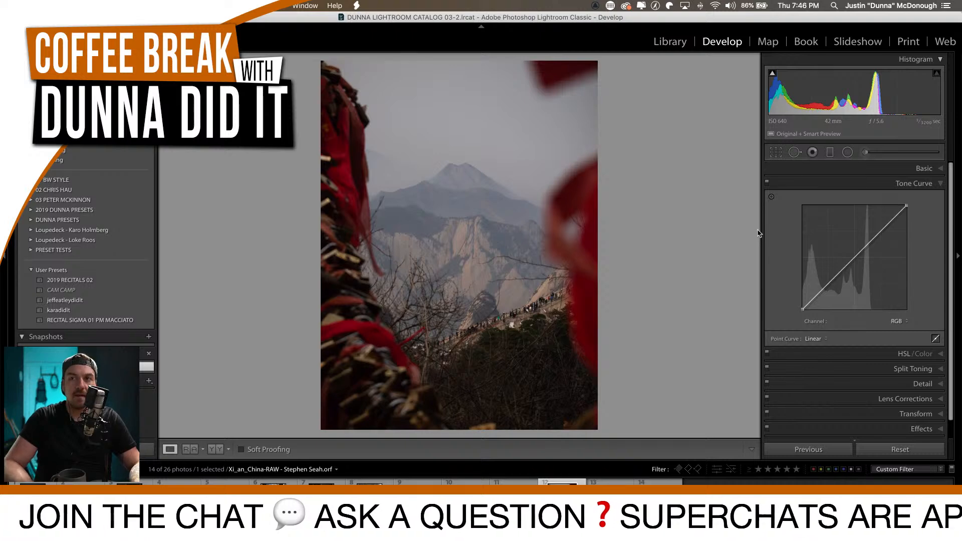
{"action": "key", "text": "super+bracketright"}
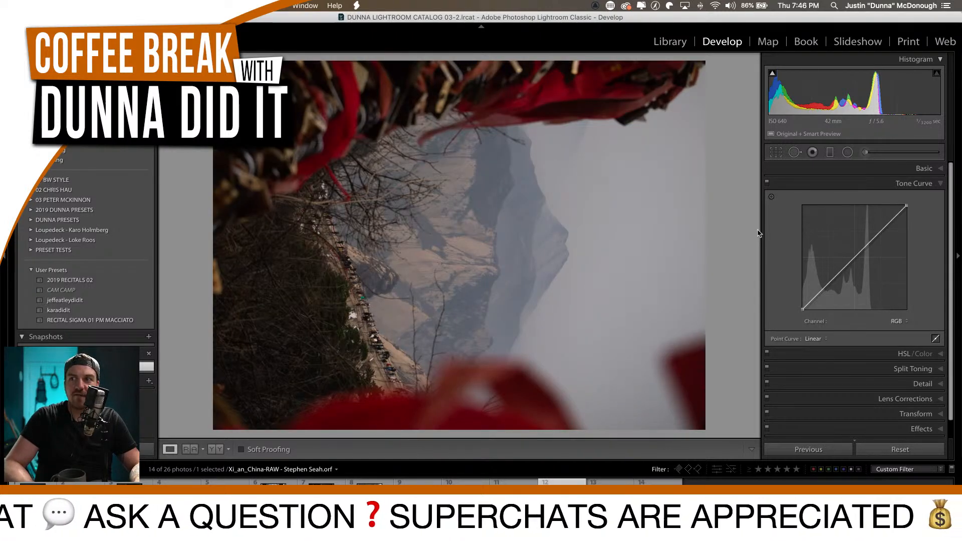
{"action": "key", "text": "super+bracketleft"}
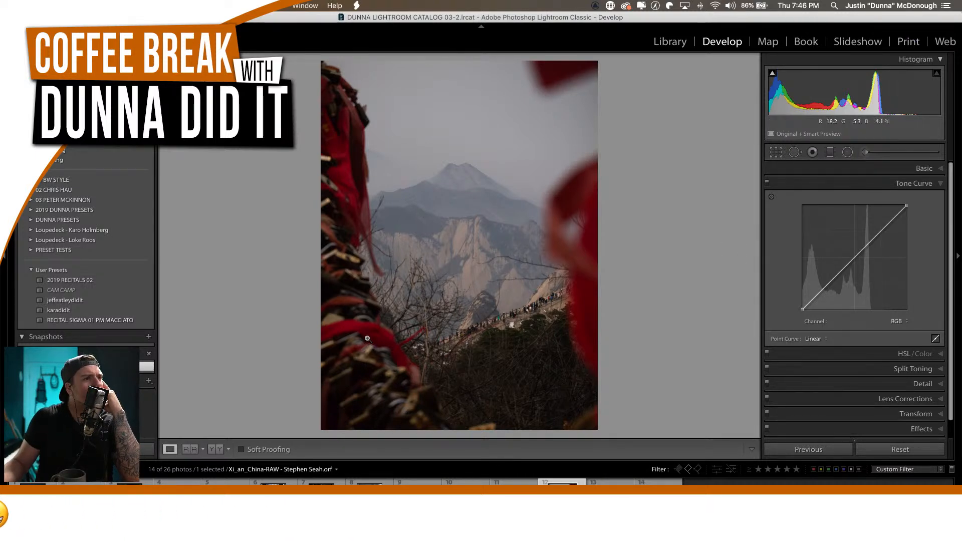
{"action": "left_click_drag", "start_coordinate": [352, 317], "coordinate": [447, 286]}
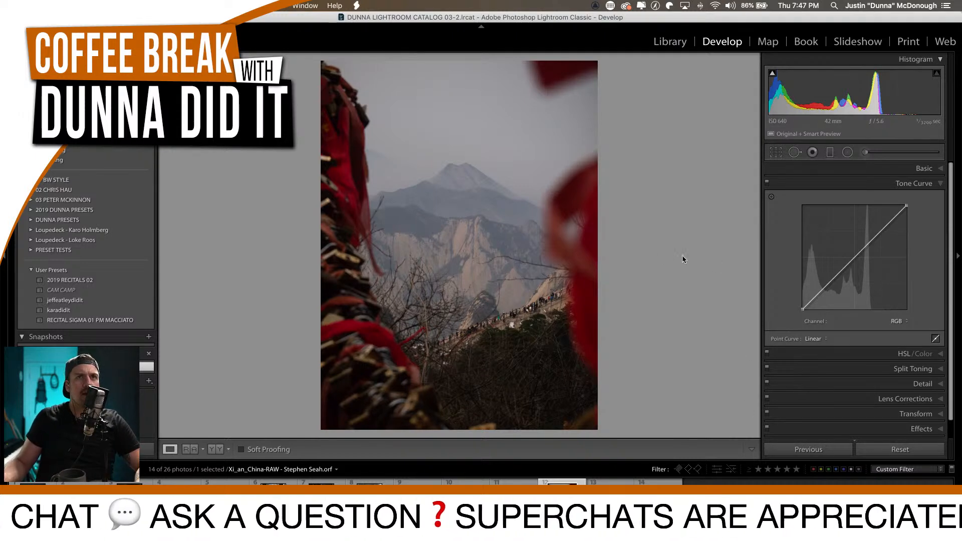
Enable chromatic aberration removal and lens profile corrections for the mountain photo.
{"action": "left_click", "coordinate": [874, 184]}
{"action": "left_click", "coordinate": [885, 169]}
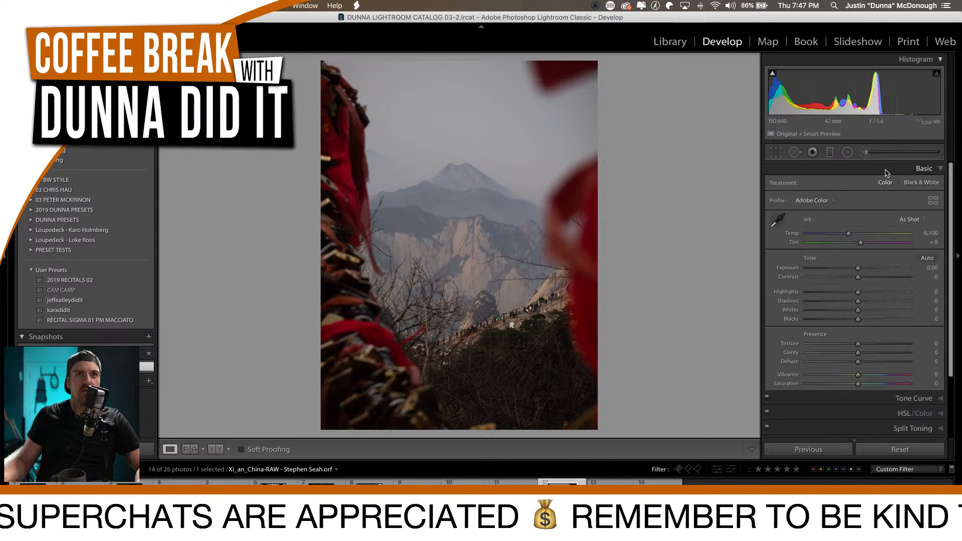
{"action": "left_click", "coordinate": [884, 170]}
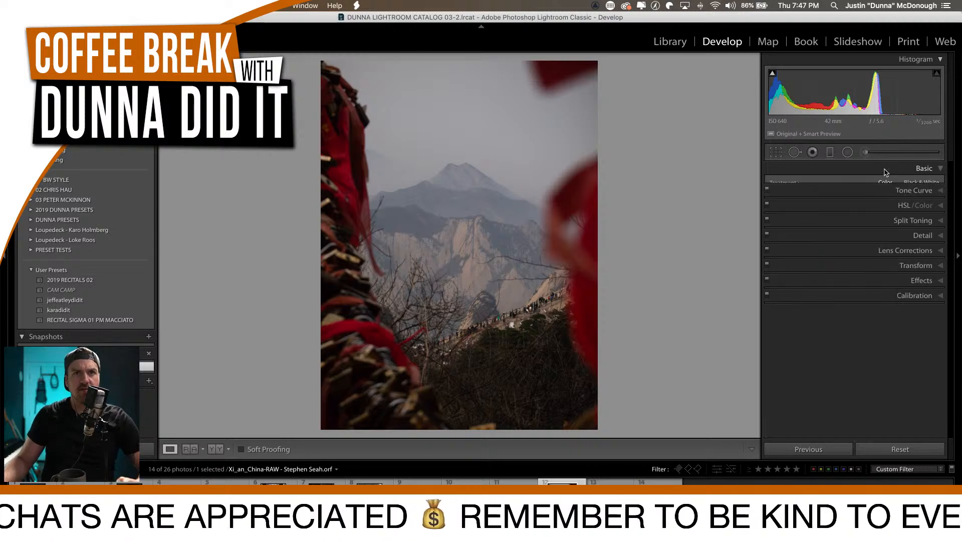
{"action": "left_click", "coordinate": [887, 244]}
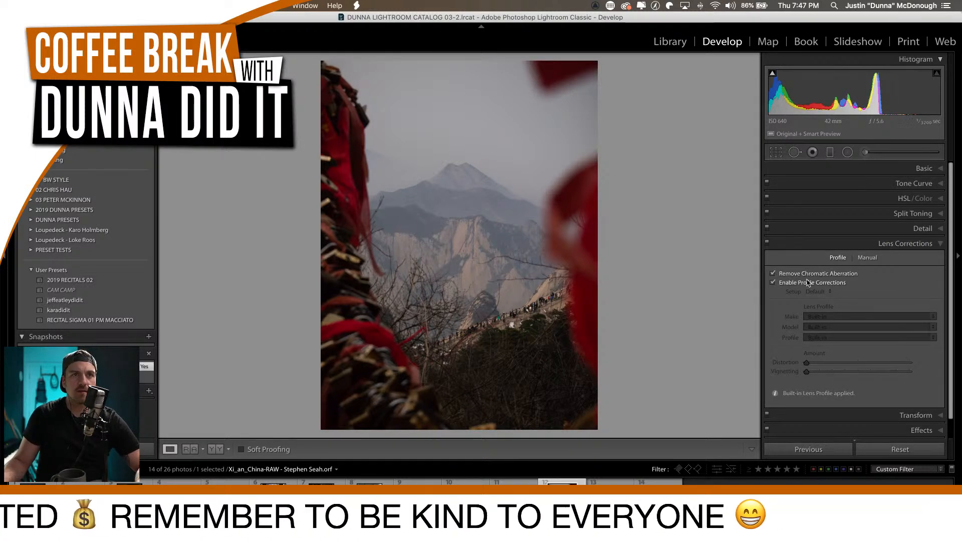
{"action": "left_click", "coordinate": [807, 283]}
{"action": "left_click", "coordinate": [775, 393]}
{"action": "left_click", "coordinate": [549, 198]}
{"action": "left_click", "coordinate": [829, 240]}
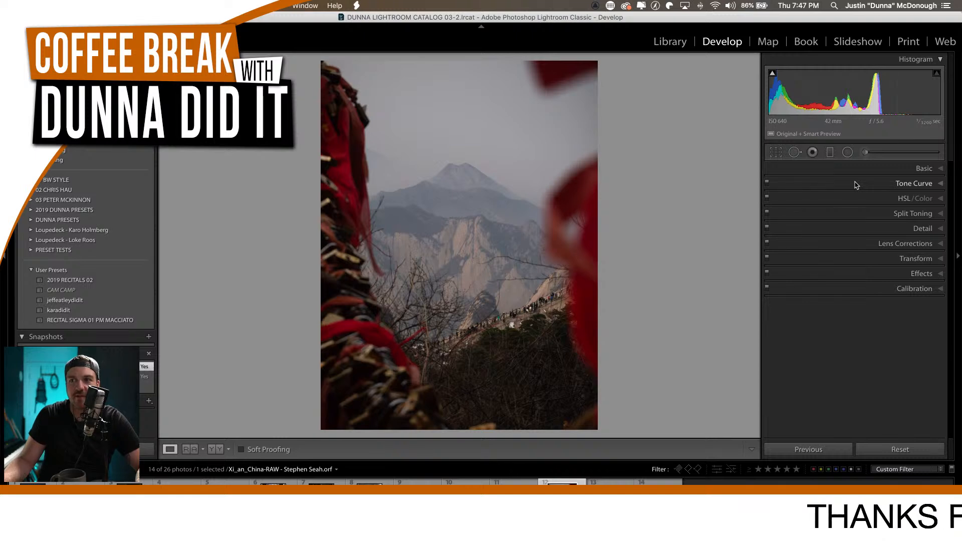
Set the mountain photo's exposure to +0.80 and contrast to +34.
{"action": "left_click", "coordinate": [872, 171]}
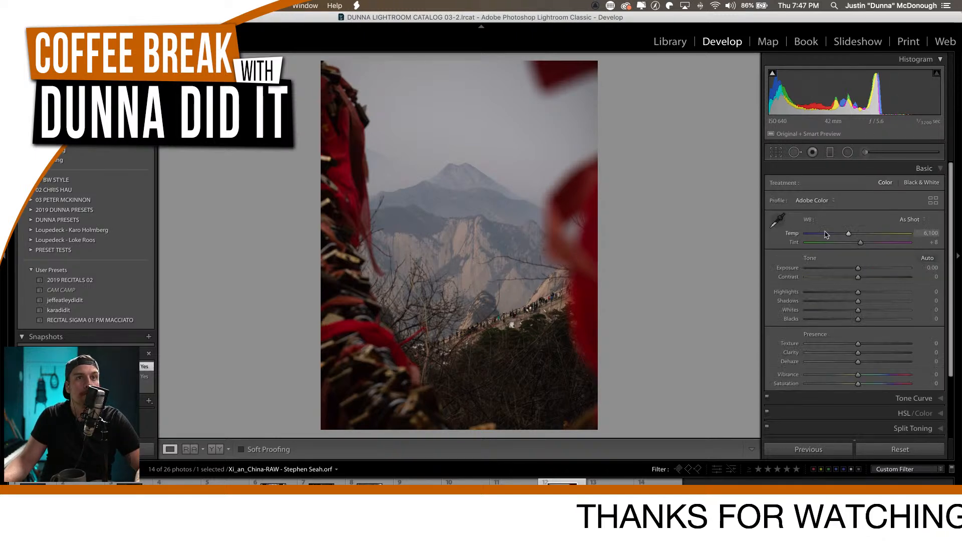
{"action": "left_click_drag", "start_coordinate": [858, 270], "coordinate": [875, 278]}
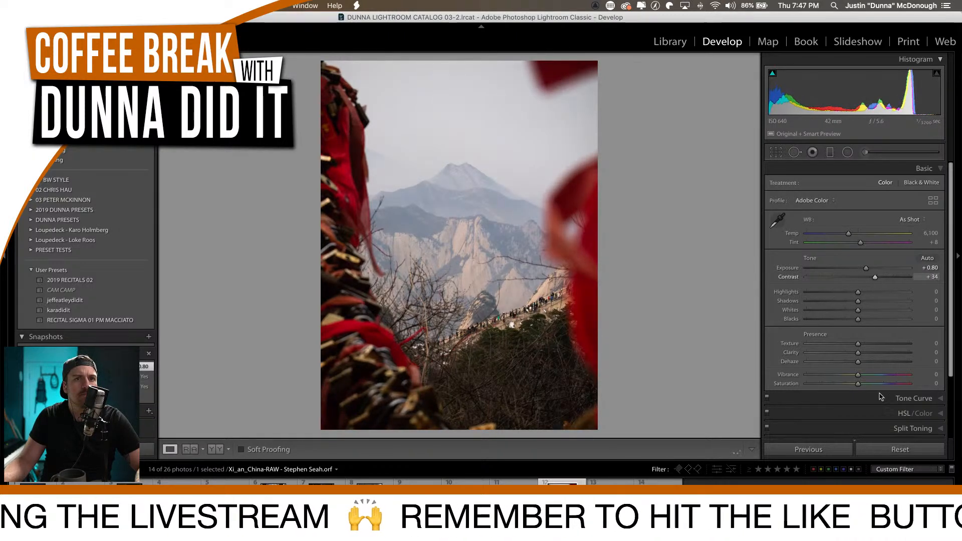
{"action": "scroll", "coordinate": [874, 426], "scroll_direction": "down", "scroll_amount": 4}
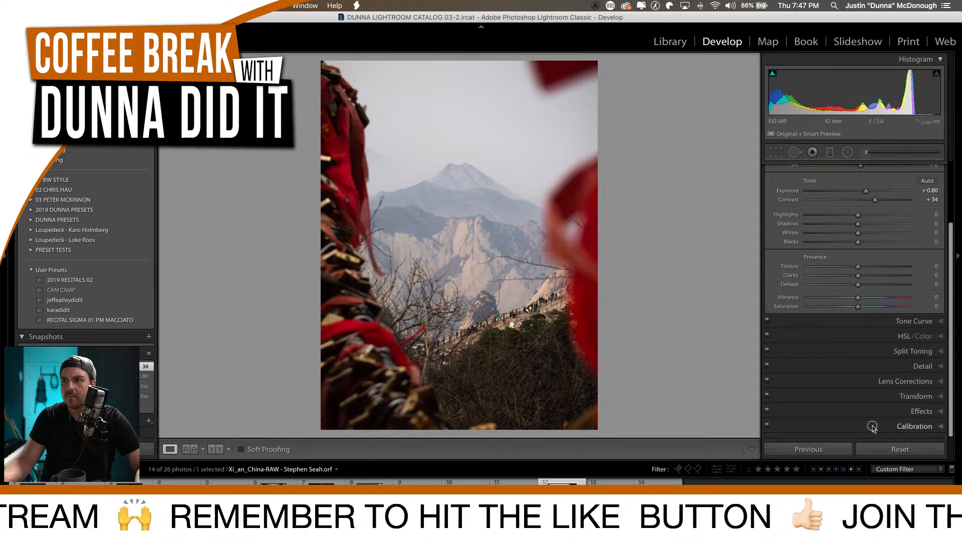
Set the mountain photo's camera calibration to blue primary hue -9 and red primary hue +9.
{"action": "left_click", "coordinate": [872, 427]}
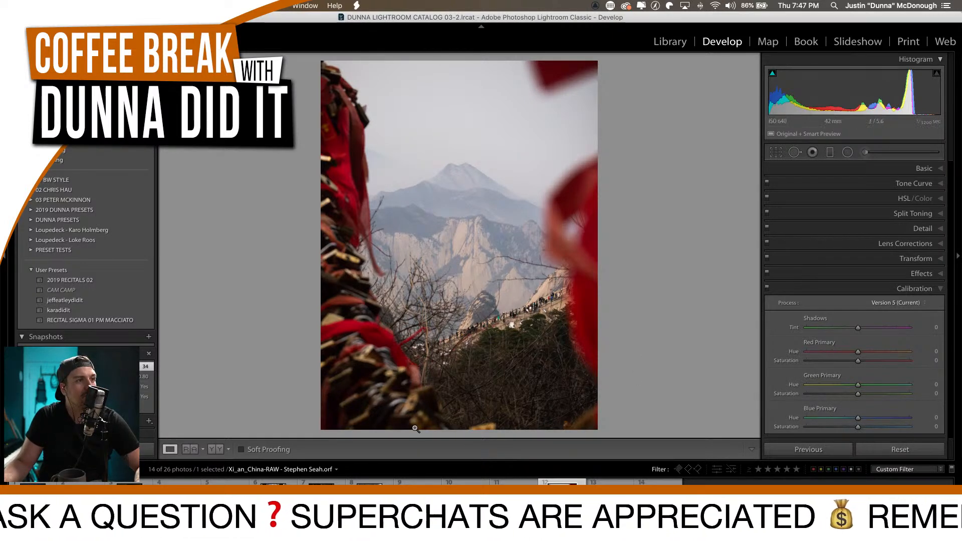
{"action": "left_click_drag", "start_coordinate": [858, 418], "coordinate": [853, 418]}
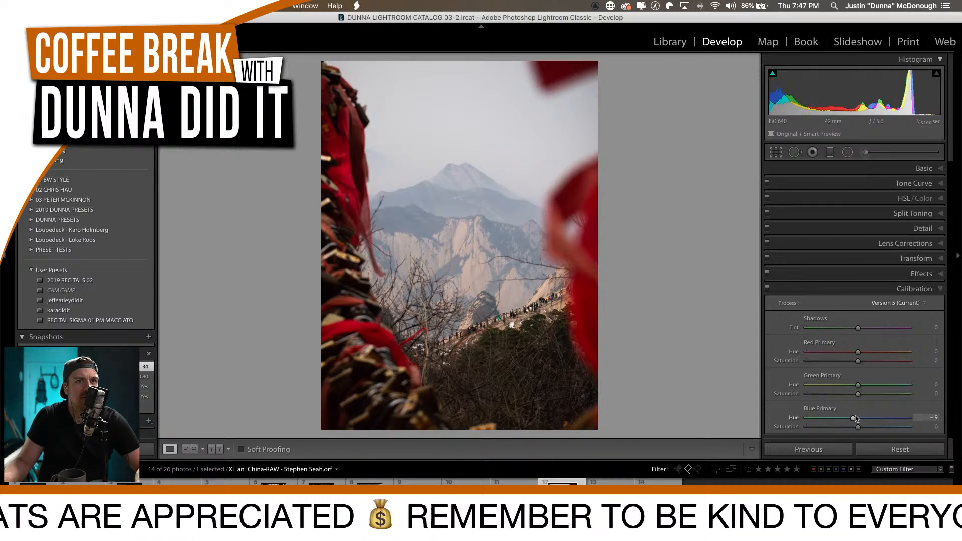
{"action": "left_click_drag", "start_coordinate": [858, 352], "coordinate": [863, 354]}
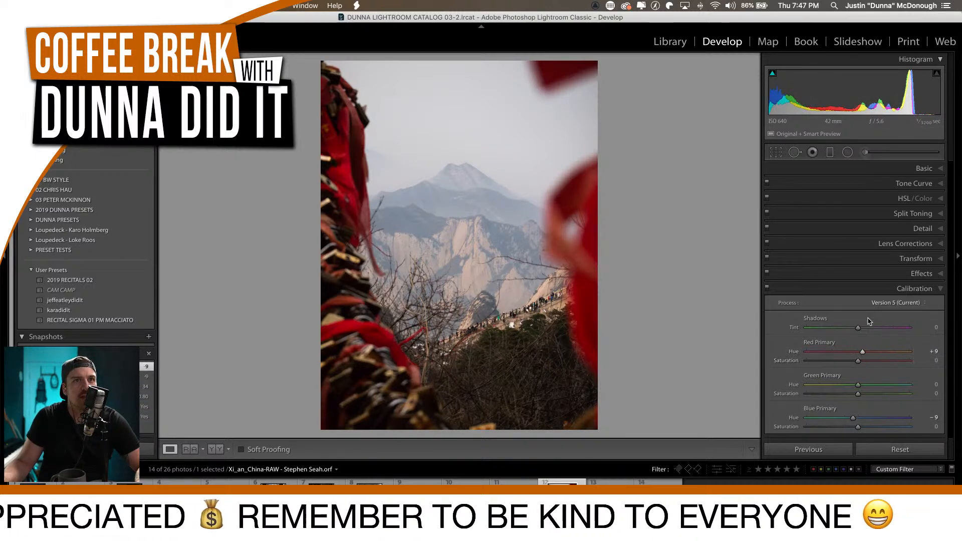
{"action": "left_click", "coordinate": [877, 288]}
{"action": "left_click", "coordinate": [884, 169]}
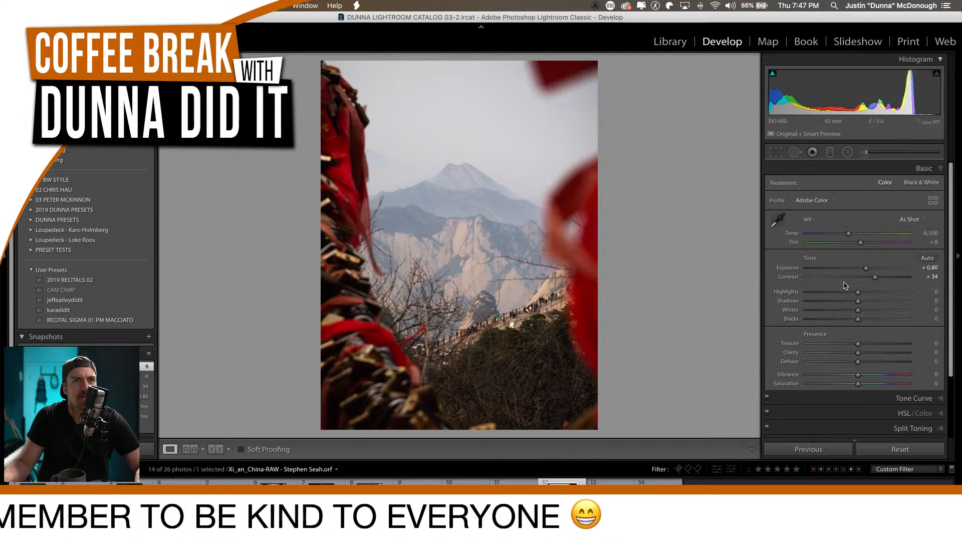
{"action": "left_click", "coordinate": [888, 169]}
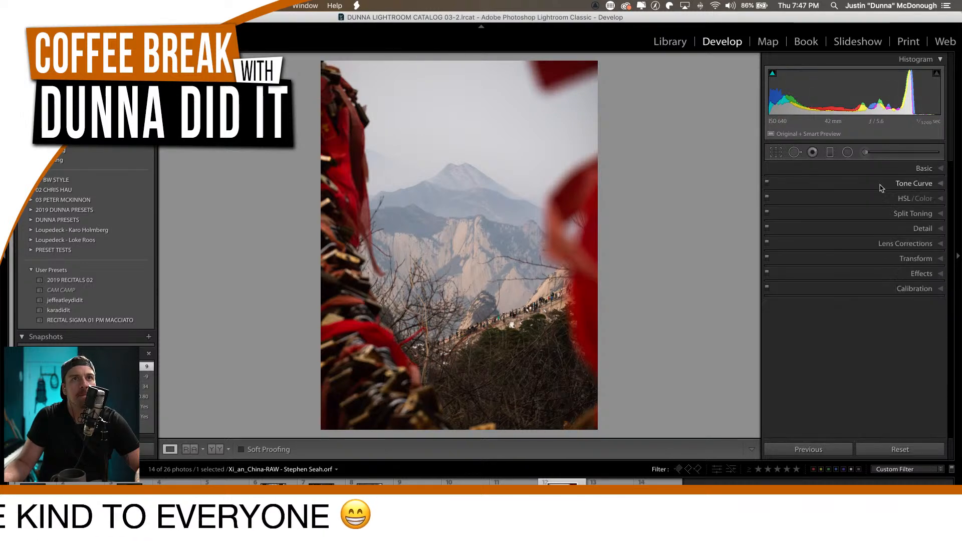
Reduce the mountain photo's colour saturation to -21 for red and -15 for orange.
{"action": "left_click", "coordinate": [876, 199]}
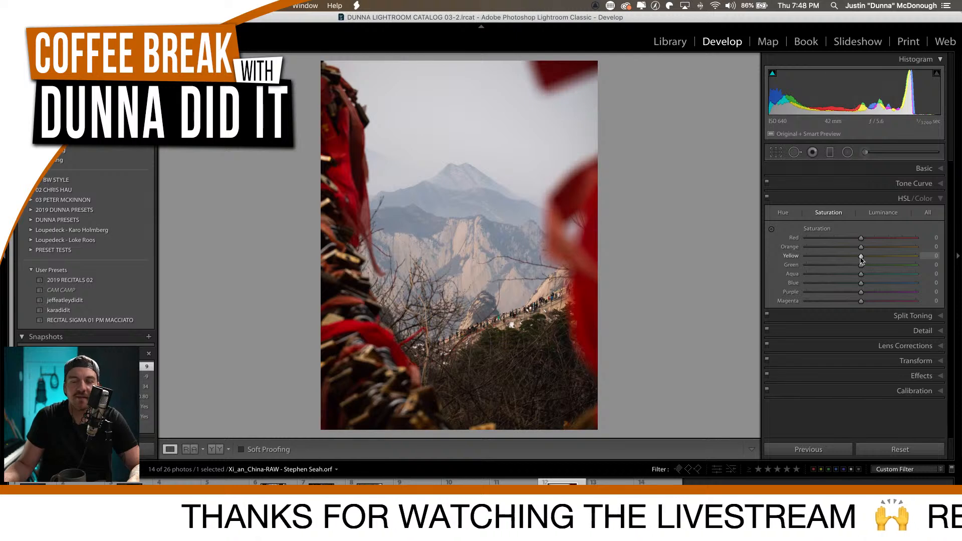
{"action": "left_click_drag", "start_coordinate": [860, 248], "coordinate": [838, 245]}
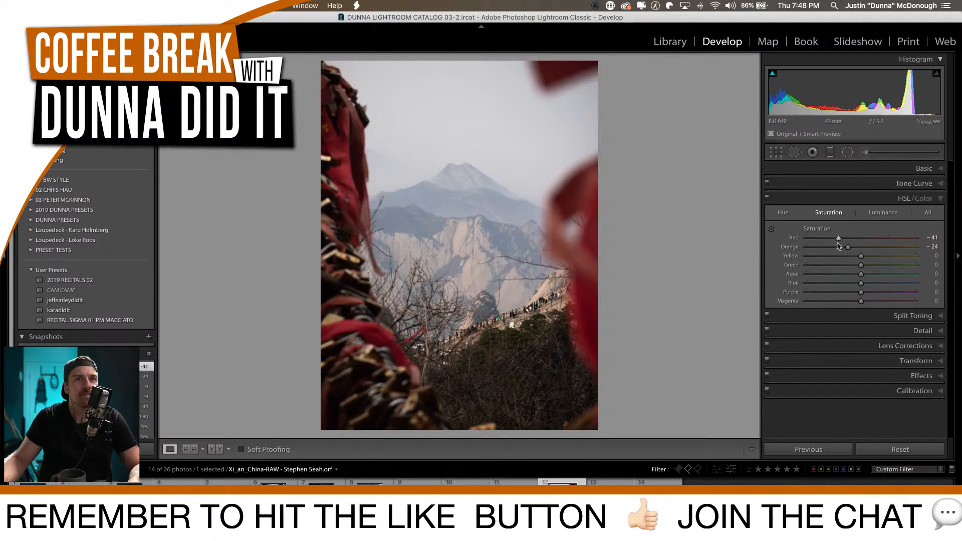
{"action": "left_click_drag", "start_coordinate": [835, 242], "coordinate": [853, 250]}
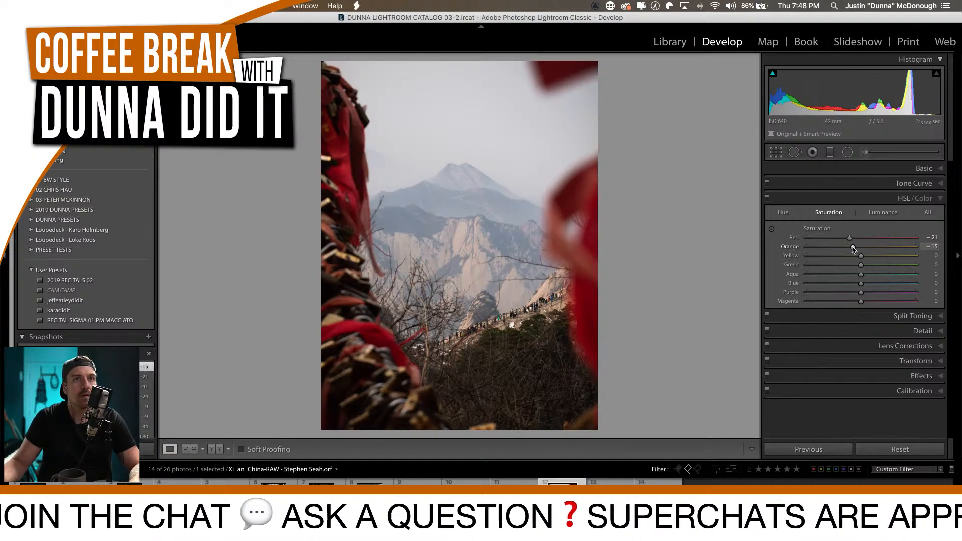
Set the mountain photo's contrast to +31, clarity to +30, overall saturation to +29 and white balance temperature to 5,512.
{"action": "left_click", "coordinate": [921, 168]}
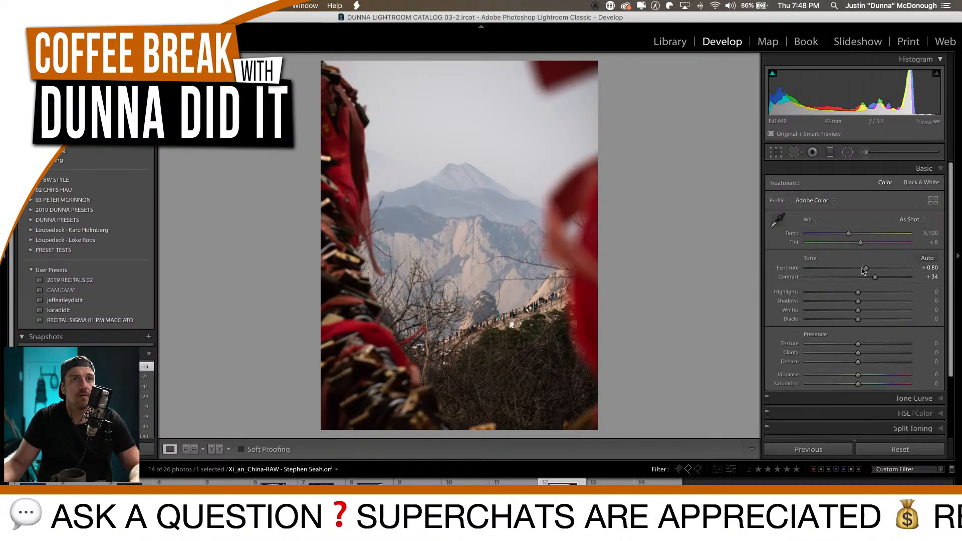
{"action": "left_click_drag", "start_coordinate": [873, 279], "coordinate": [872, 280]}
{"action": "left_click_drag", "start_coordinate": [858, 356], "coordinate": [872, 385]}
{"action": "left_click_drag", "start_coordinate": [848, 234], "coordinate": [842, 236]}
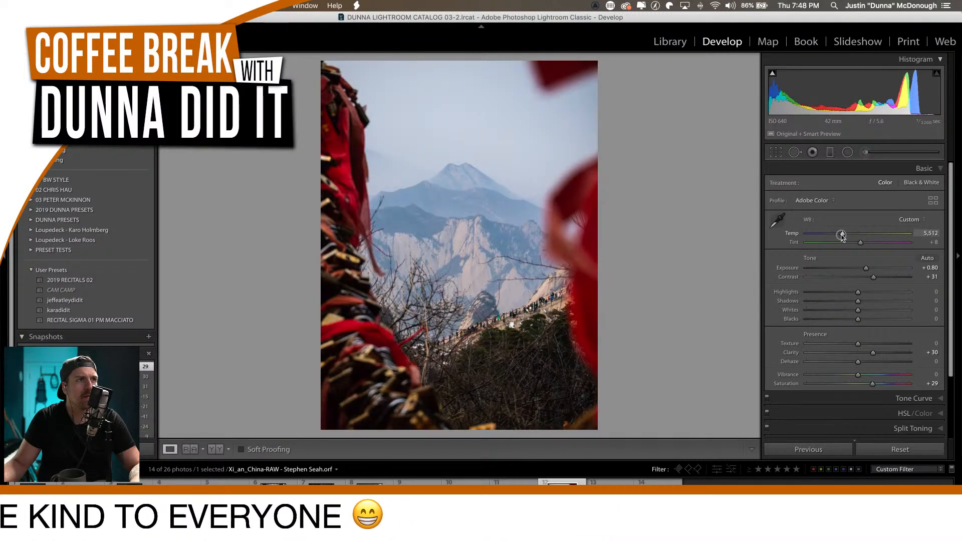
Lower the mountain photo's red saturation to -31 and blue saturation to -29.
{"action": "left_click", "coordinate": [873, 169]}
{"action": "left_click", "coordinate": [877, 200]}
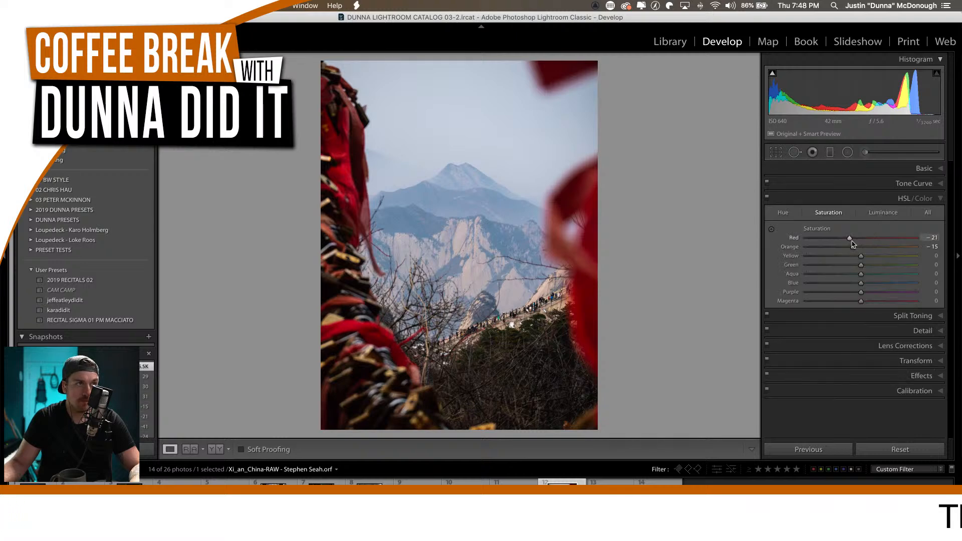
{"action": "left_click_drag", "start_coordinate": [850, 241], "coordinate": [843, 239]}
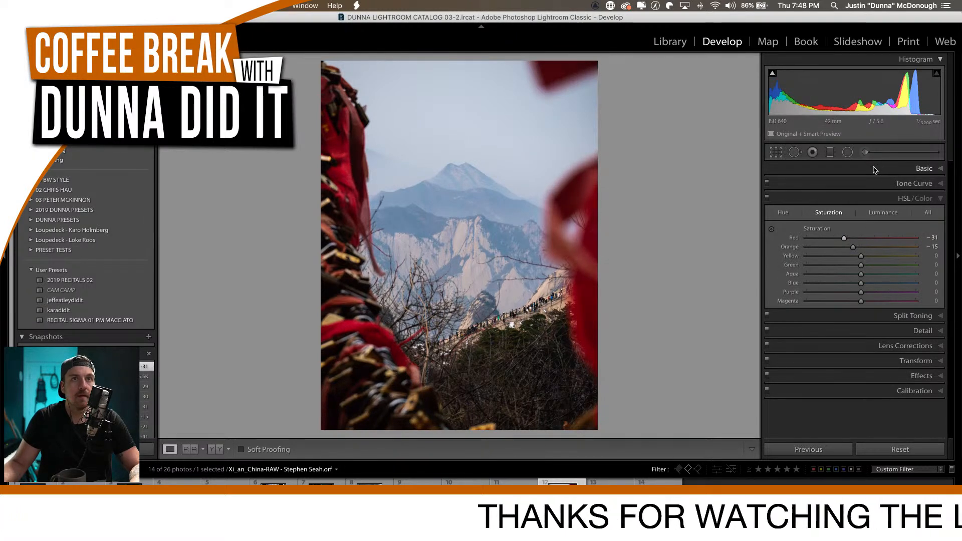
{"action": "mouse_move", "coordinate": [861, 286]}
{"action": "left_mouse_down"}
{"action": "mouse_move", "coordinate": [810, 291]}
{"action": "mouse_move", "coordinate": [846, 290]}
{"action": "left_mouse_up"}
Shift the mountain photo's blue hue to -6 and raise its blue luminance to +40.
{"action": "left_click", "coordinate": [782, 212]}
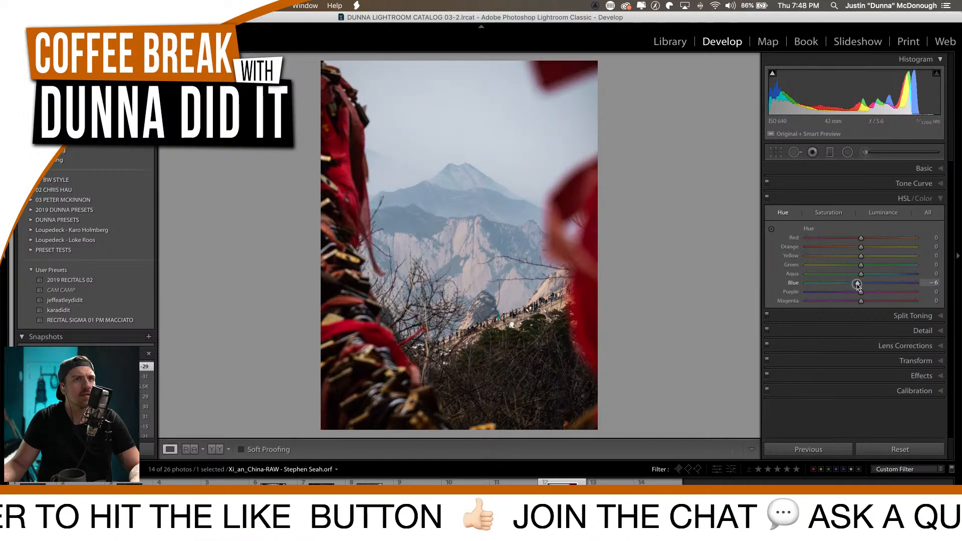
{"action": "key", "text": "super+alt+shift+s"}
{"action": "key", "text": "super+alt+shift+l"}
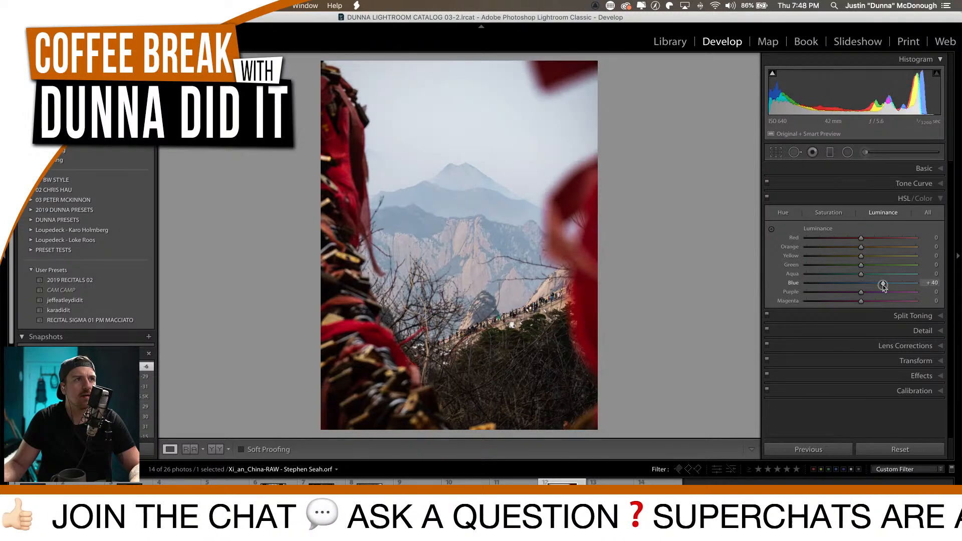
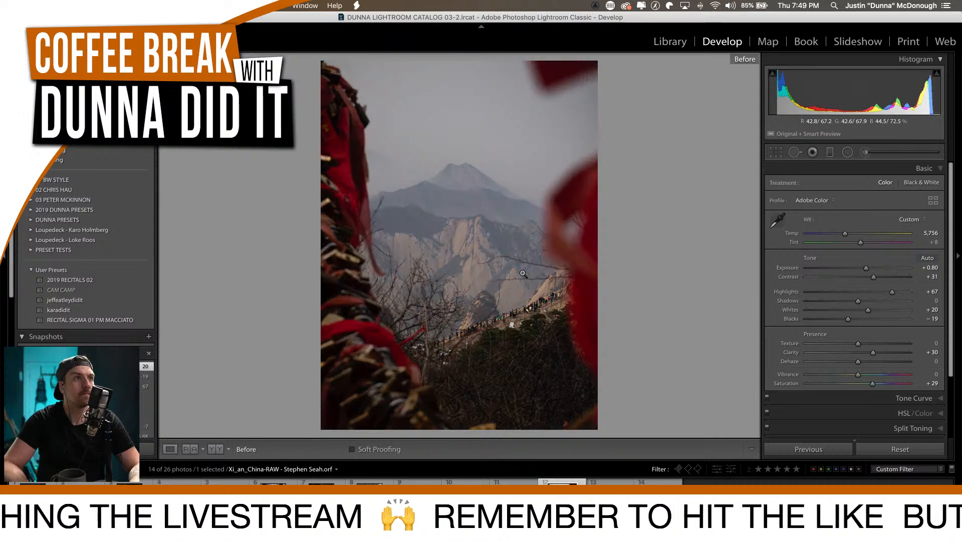
Compare the mountain photo before and after the edits several times and review its custom tone curve.
{"action": "key", "text": "backslash"}
{"action": "key", "text": "backslash"}
{"action": "key", "text": "backslash"}
{"action": "key", "text": "backslash"}
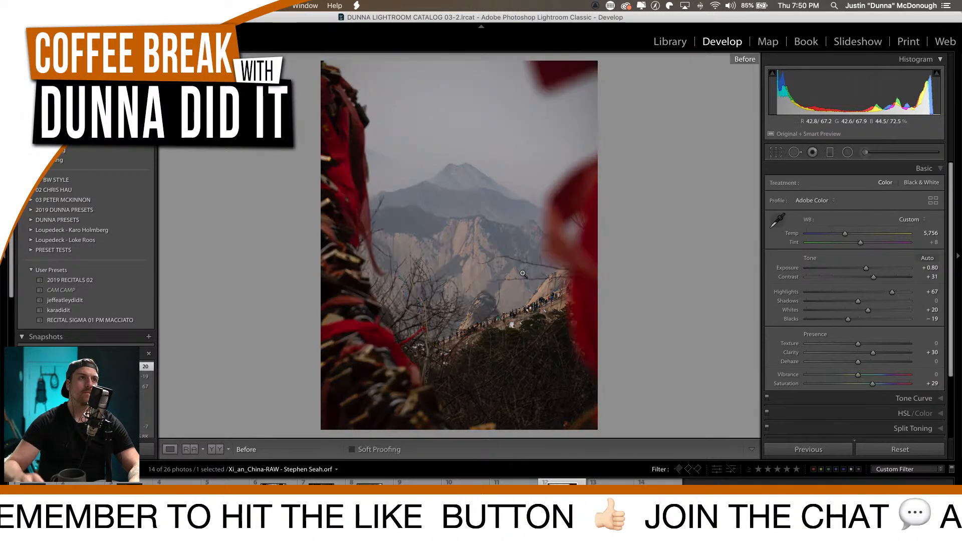
{"action": "key", "text": "backslash"}
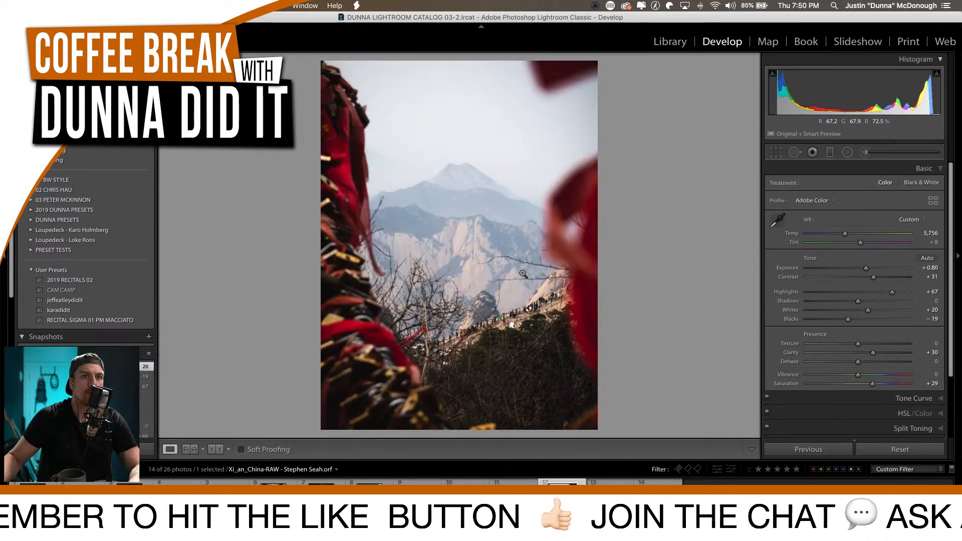
{"action": "left_click", "coordinate": [841, 399]}
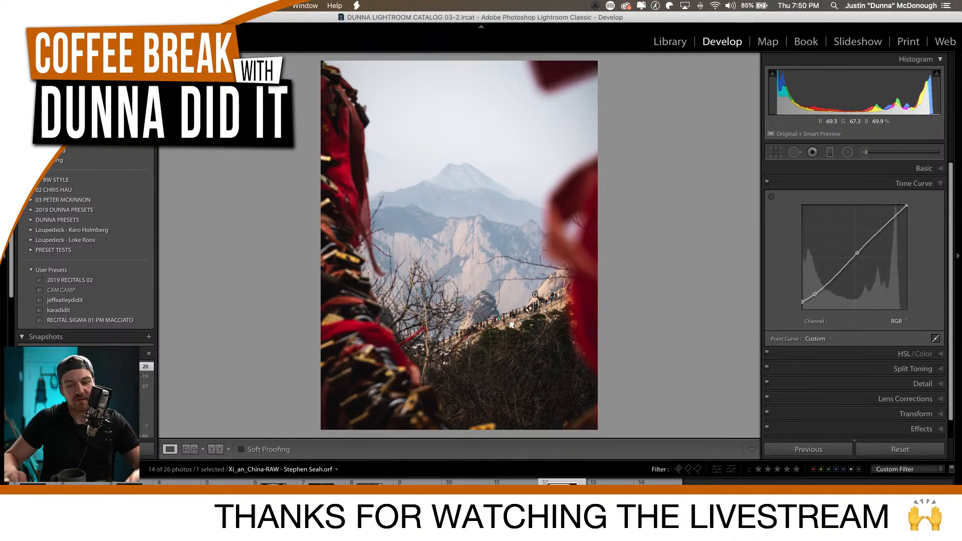
{"action": "key", "text": "backslash"}
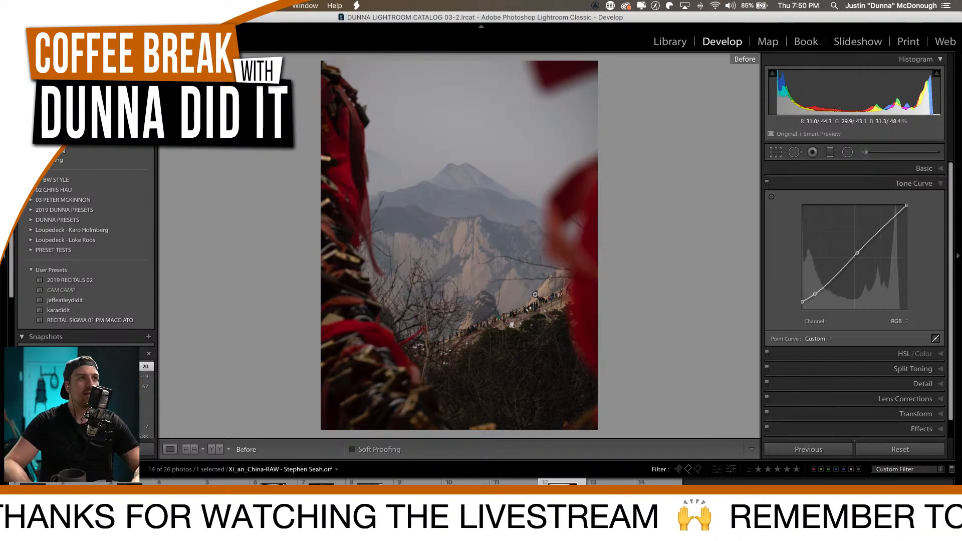
{"action": "key", "text": "backslash"}
{"action": "key", "text": "backslash"}
{"action": "key", "text": "backslash"}
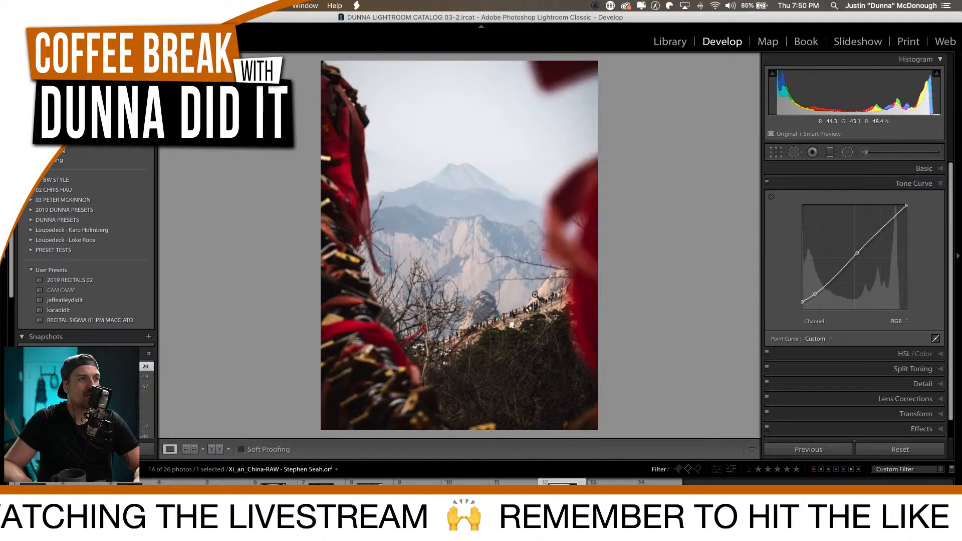
{"action": "key", "text": "backslash"}
{"action": "key", "text": "backslash"}
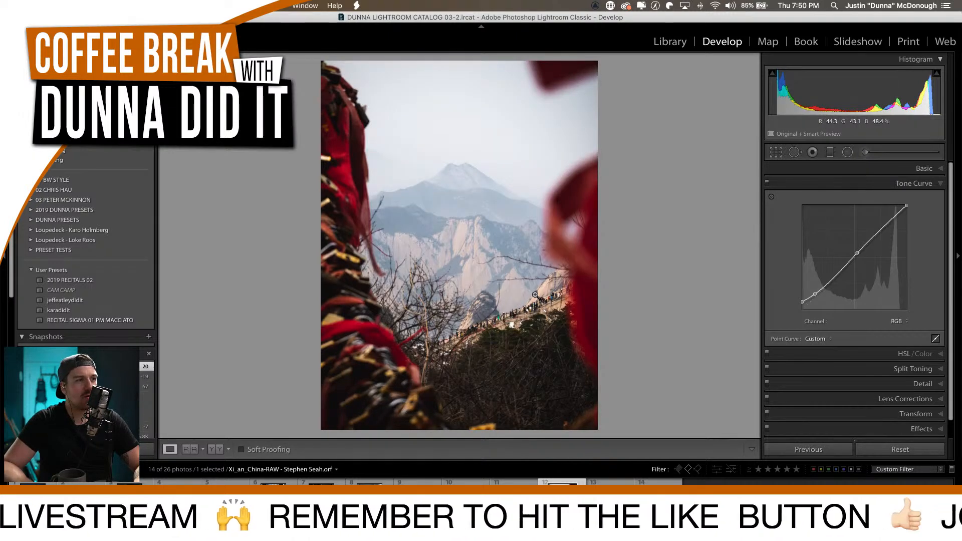
{"action": "key", "text": "backslash"}
{"action": "key", "text": "backslash"}
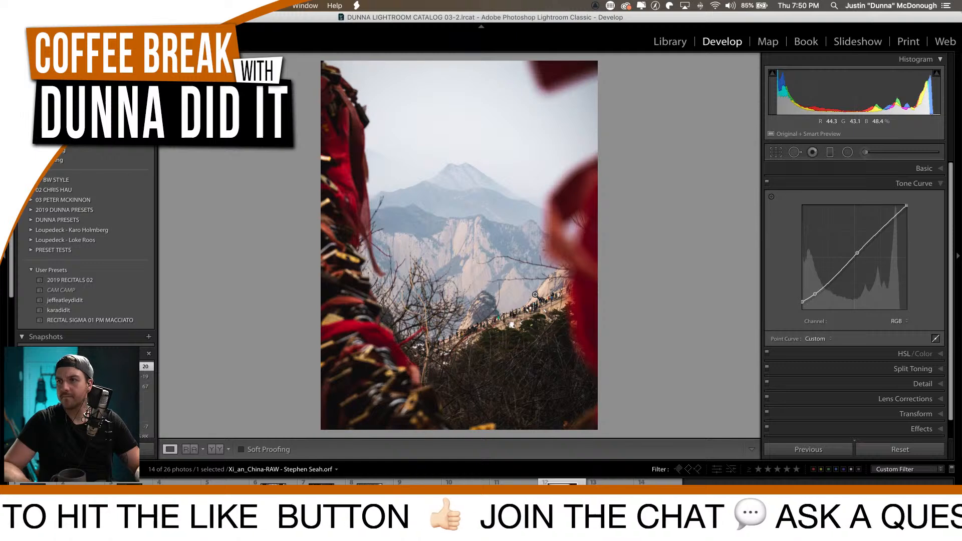
Flag the edited mountain photo as a pick and browse the remaining photos to the woman leaning from a white railing.
{"action": "key", "text": "p"}
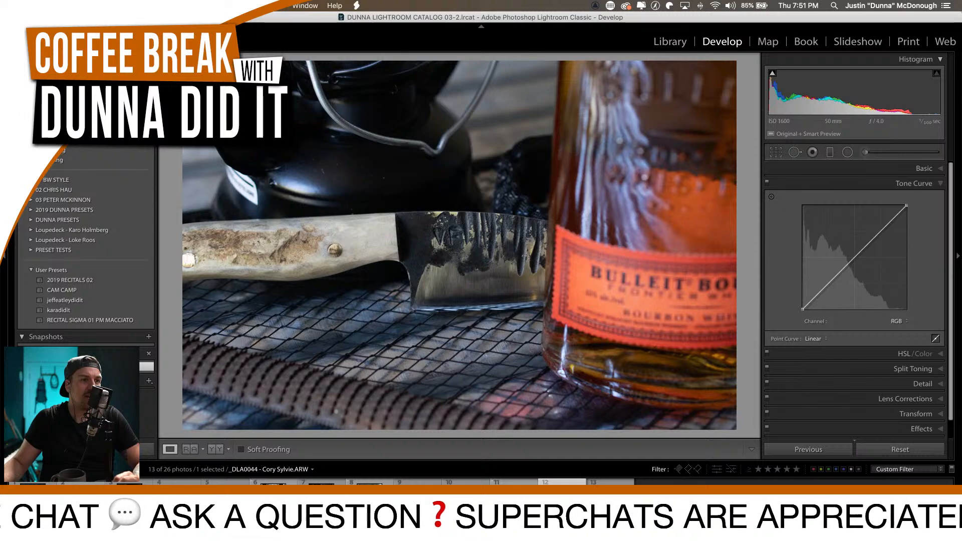
{"action": "key", "text": "Left"}
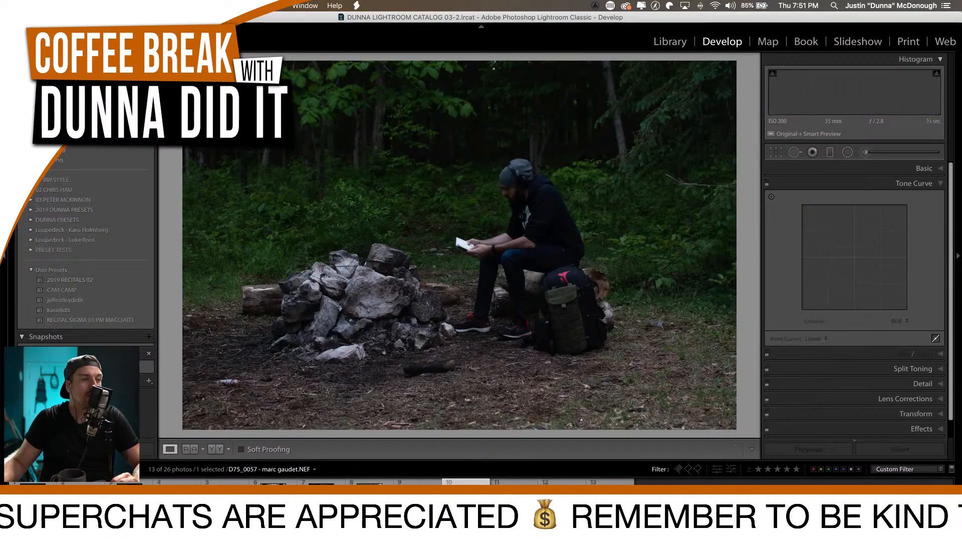
{"action": "key", "text": "Right"}
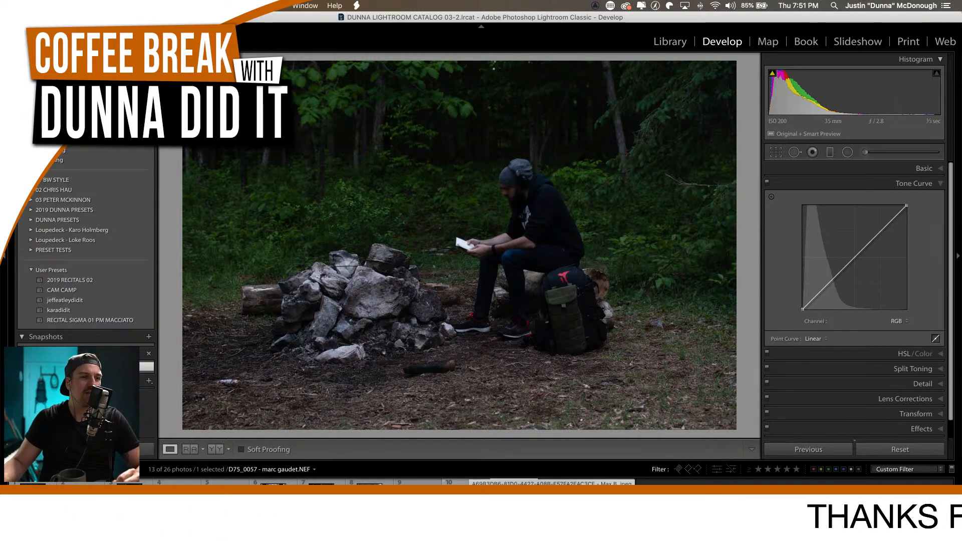
{"action": "left_click", "coordinate": [466, 482]}
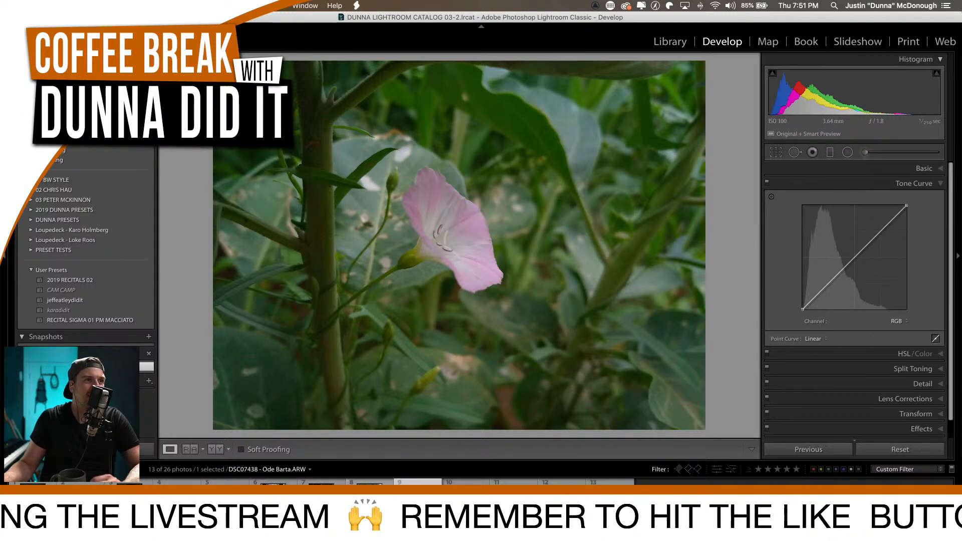
{"action": "key", "text": "Right"}
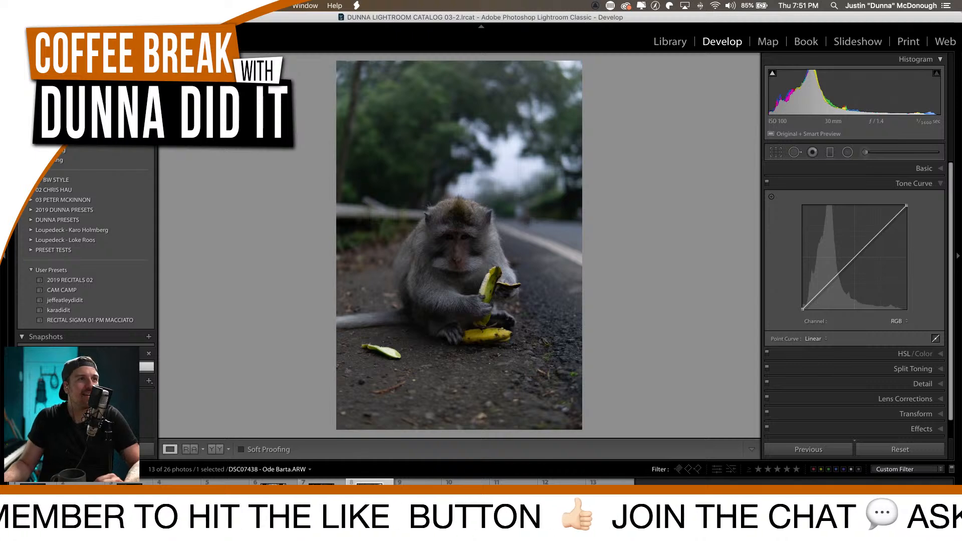
{"action": "key", "text": "Right"}
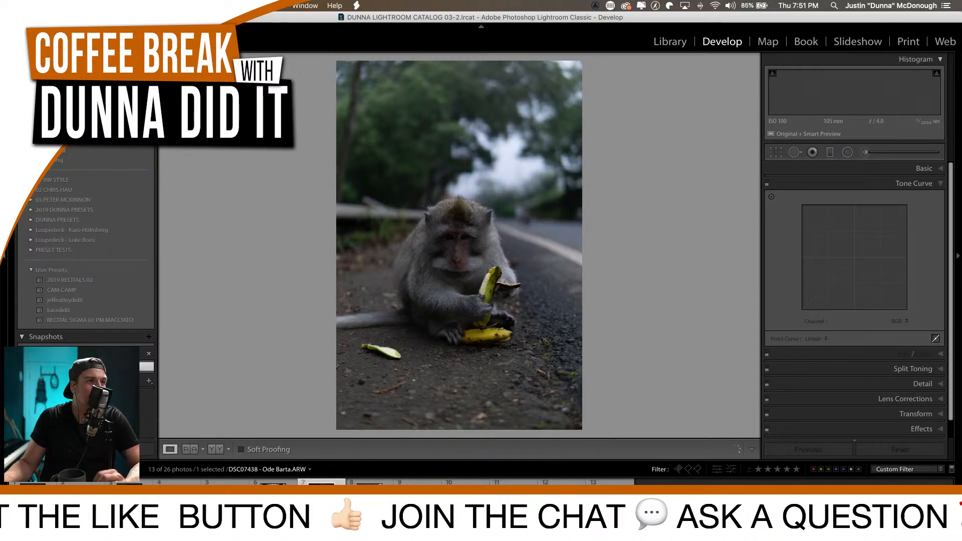
{"action": "key", "text": "Left"}
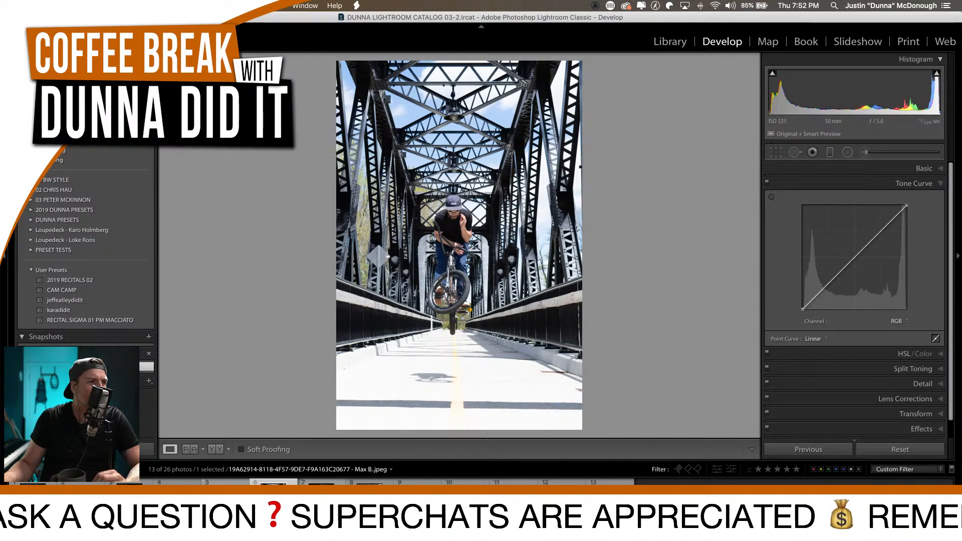
{"action": "key", "text": "Left"}
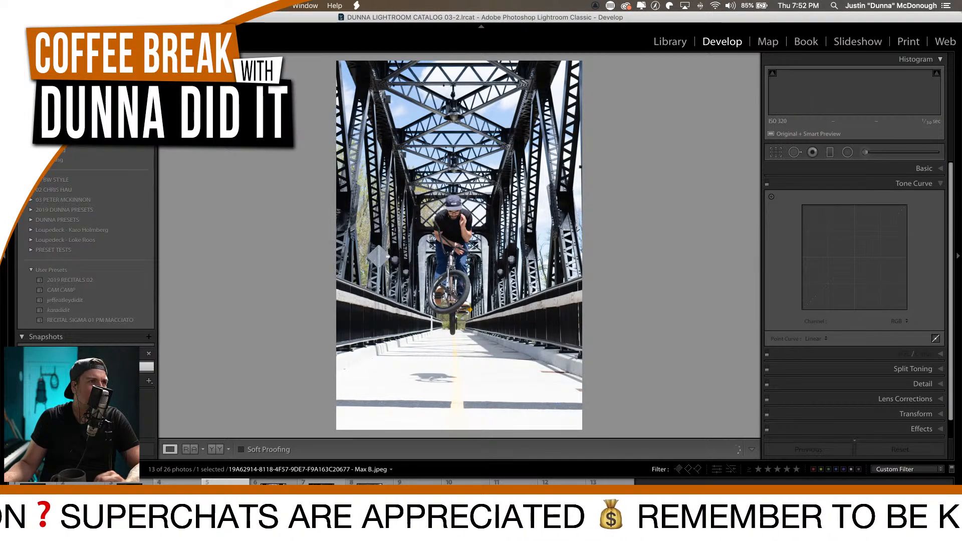
{"action": "key", "text": "Left"}
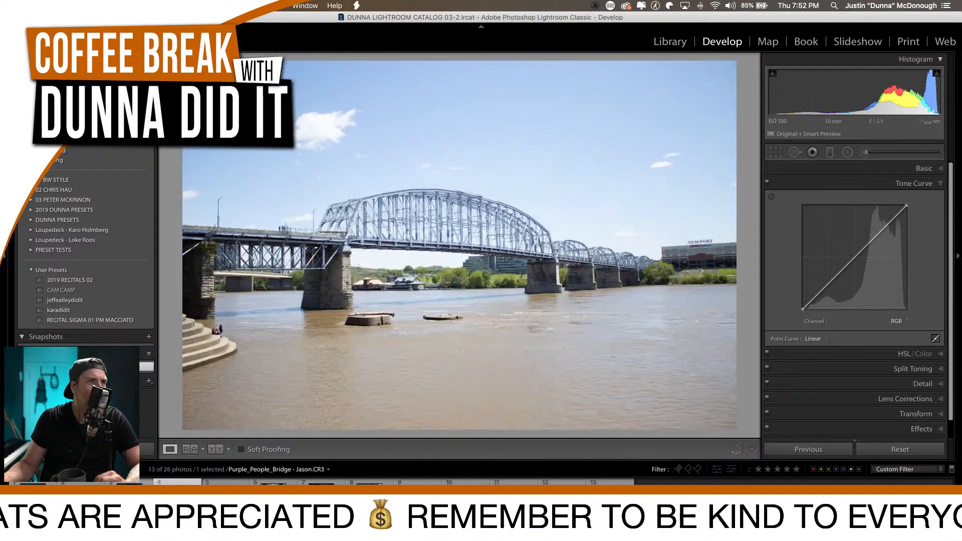
{"action": "key", "text": "Left"}
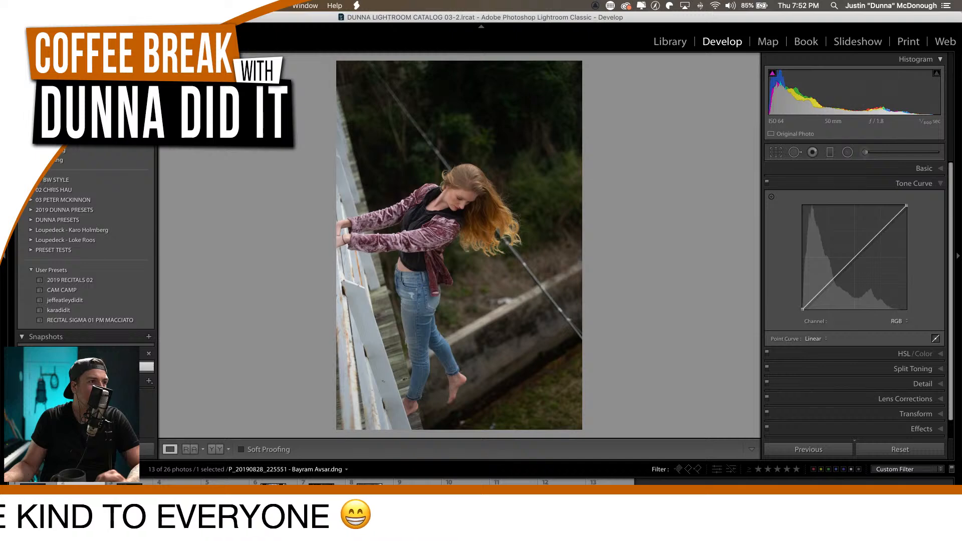
{"action": "key", "text": "Left"}
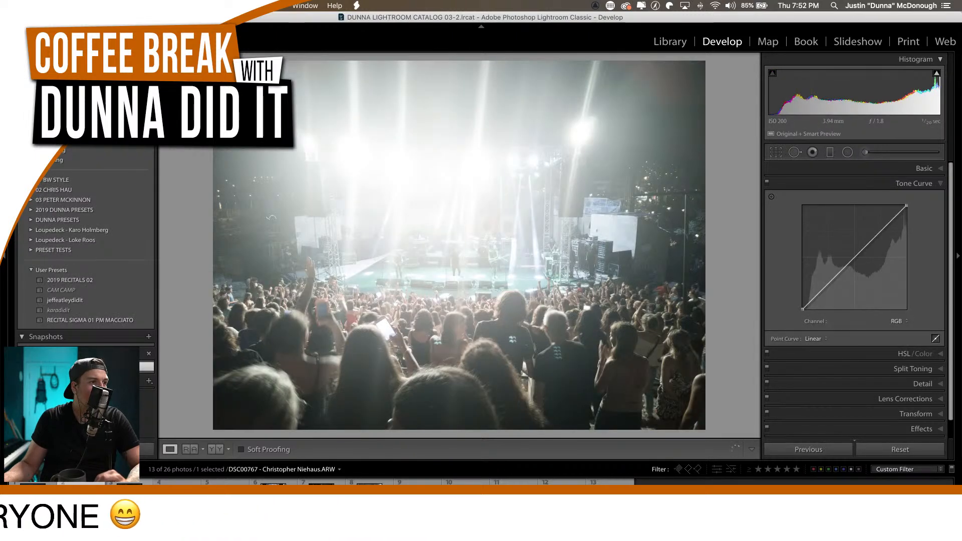
{"action": "key", "text": "Left"}
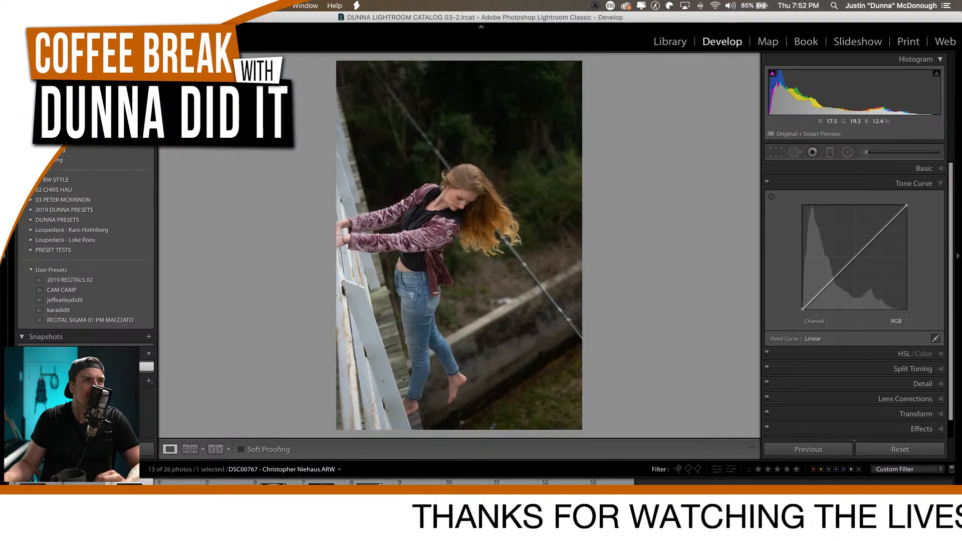
Crop the photo of the woman on the railing to a 4 x 5 / 8 x 10 aspect ratio, framing her more tightly.
{"action": "left_click", "coordinate": [775, 154]}
{"action": "left_click", "coordinate": [912, 186]}
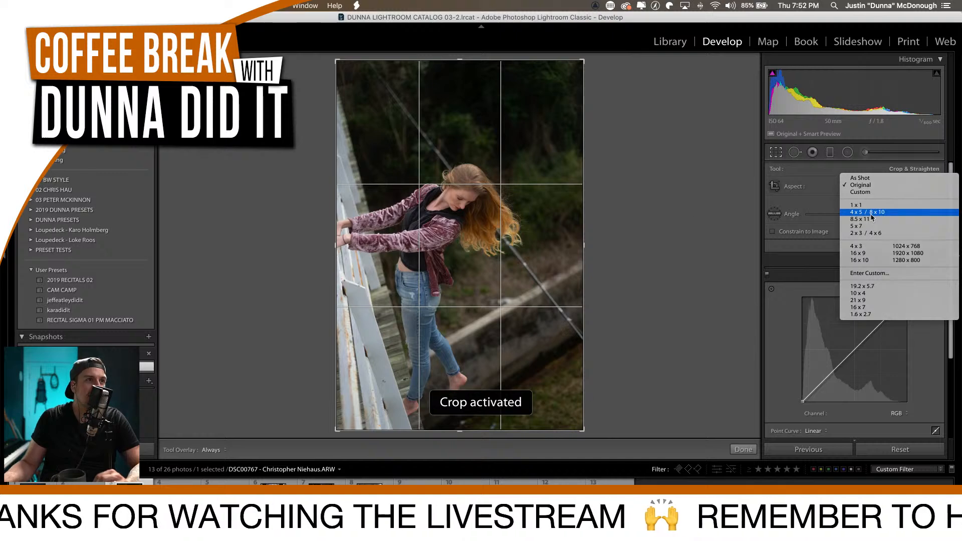
{"action": "left_click", "coordinate": [867, 217]}
{"action": "left_click_drag", "start_coordinate": [522, 231], "coordinate": [523, 234]}
{"action": "key", "text": "r"}
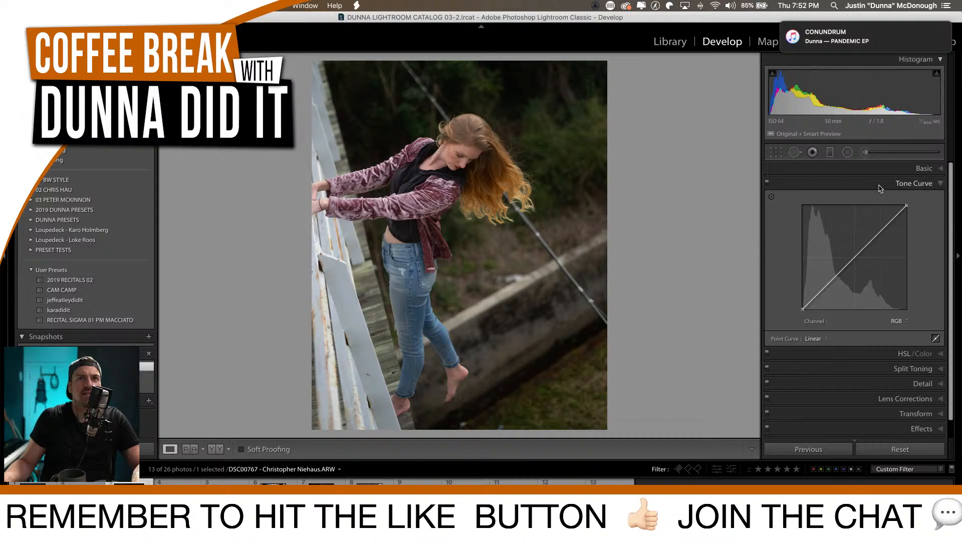
Raise the railing photo's contrast to +25 and calibrate the primaries with red hue +18 and blue hue -18.
{"action": "left_click", "coordinate": [885, 171]}
{"action": "left_click_drag", "start_coordinate": [858, 278], "coordinate": [870, 279]}
{"action": "scroll", "coordinate": [877, 414], "scroll_direction": "down", "scroll_amount": 3}
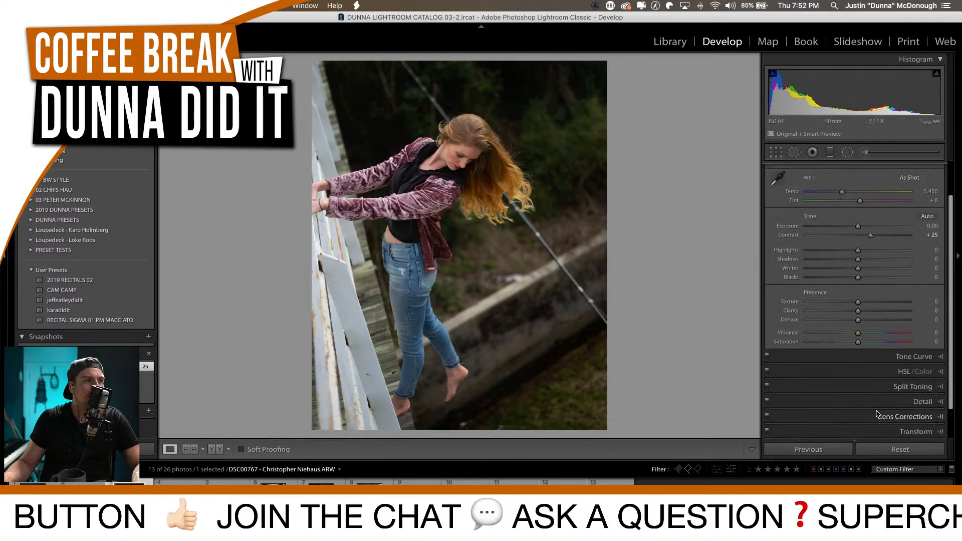
{"action": "left_click", "coordinate": [870, 429]}
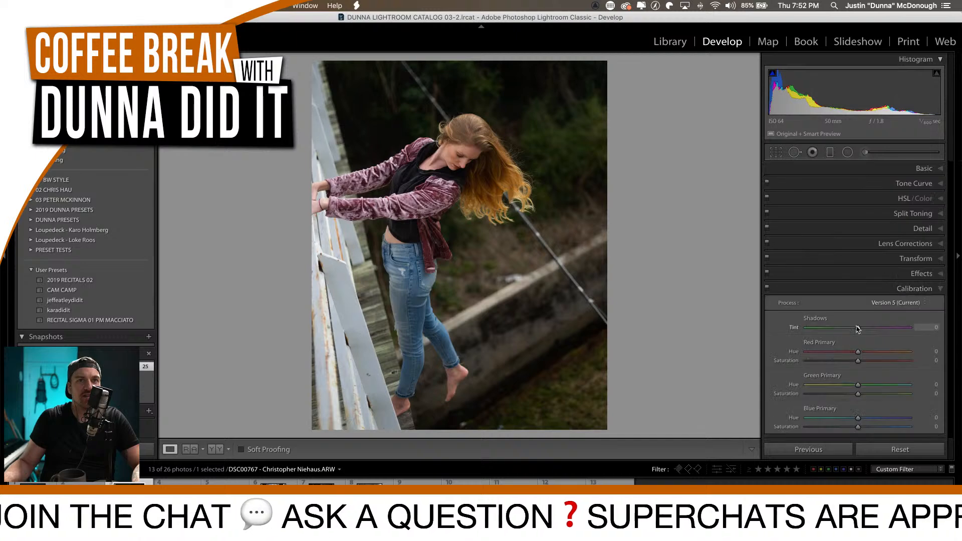
{"action": "left_click_drag", "start_coordinate": [858, 419], "coordinate": [848, 419]}
{"action": "left_click_drag", "start_coordinate": [857, 352], "coordinate": [866, 353]}
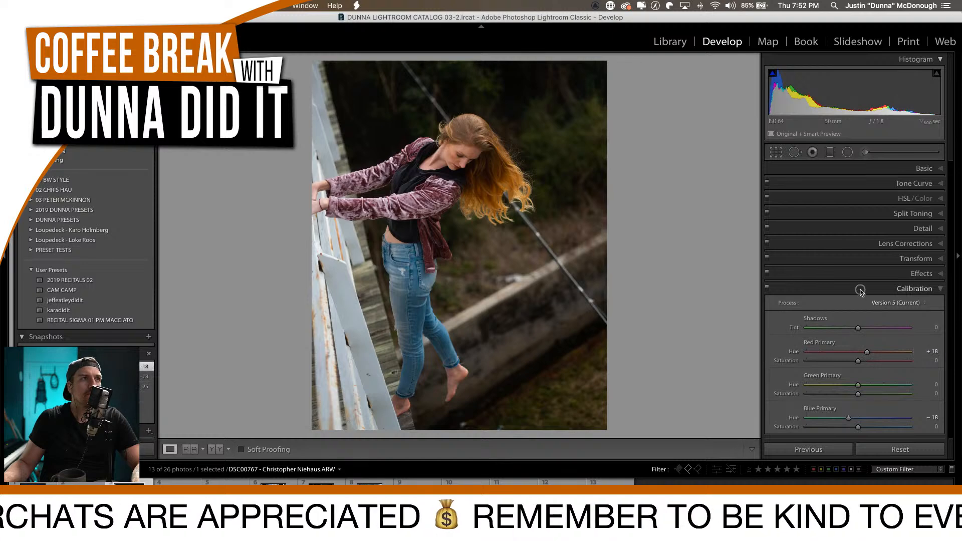
{"action": "left_click", "coordinate": [801, 288]}
Set the railing photo's exposure to +0.15 and clarity to +16.
{"action": "left_click", "coordinate": [854, 168]}
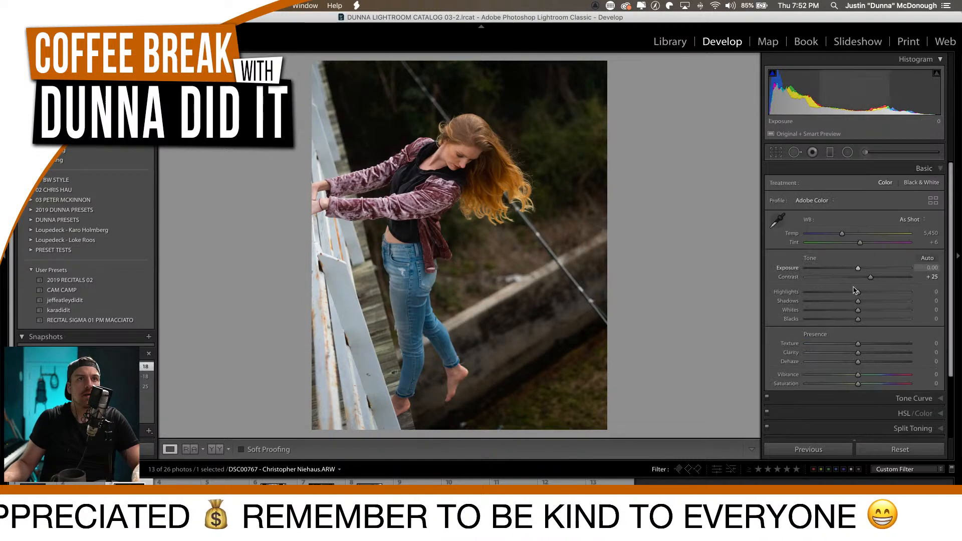
{"action": "left_click_drag", "start_coordinate": [860, 269], "coordinate": [859, 269]}
{"action": "left_click_drag", "start_coordinate": [859, 353], "coordinate": [867, 355]}
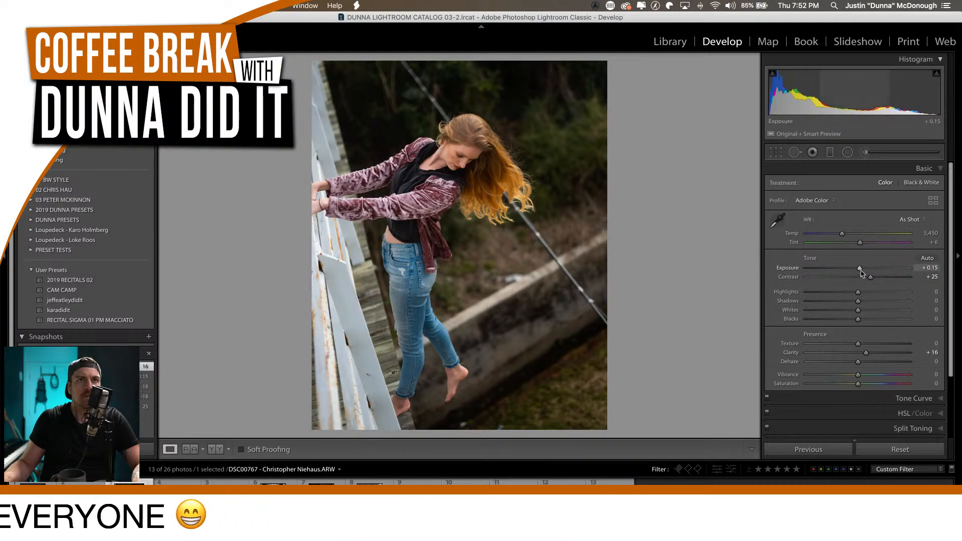
Apply the Camera Standard camera matching profile to the railing photo.
{"action": "left_click", "coordinate": [930, 201]}
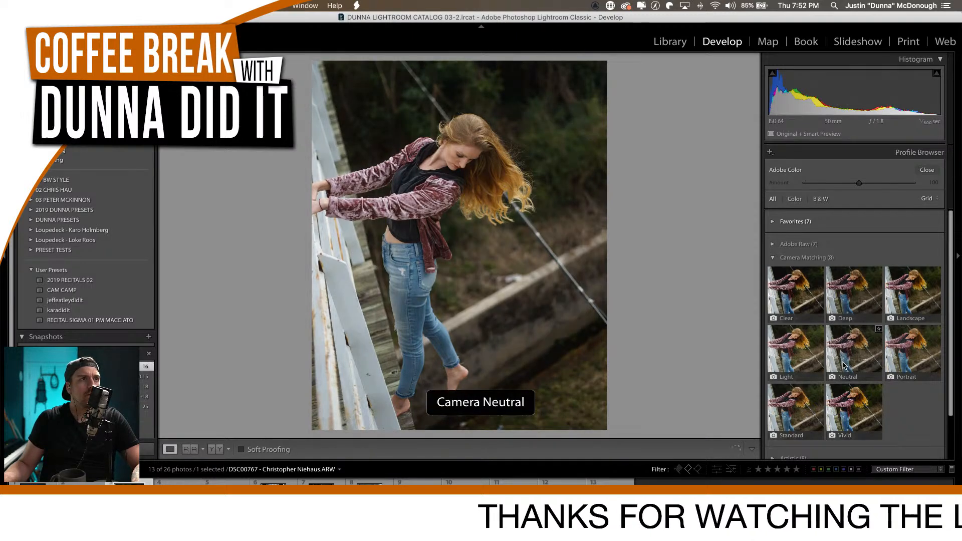
{"action": "left_click", "coordinate": [788, 415]}
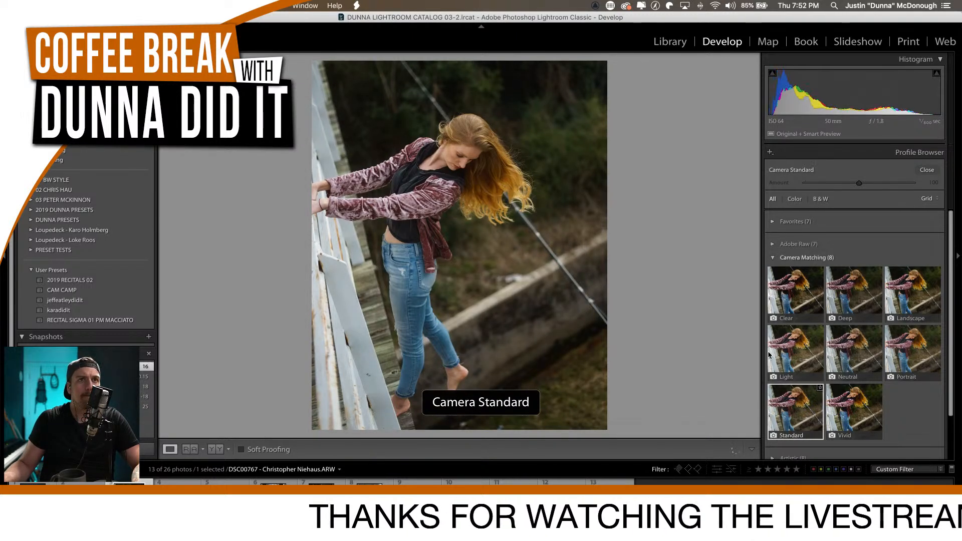
{"action": "left_click", "coordinate": [803, 258]}
{"action": "left_click", "coordinate": [926, 169]}
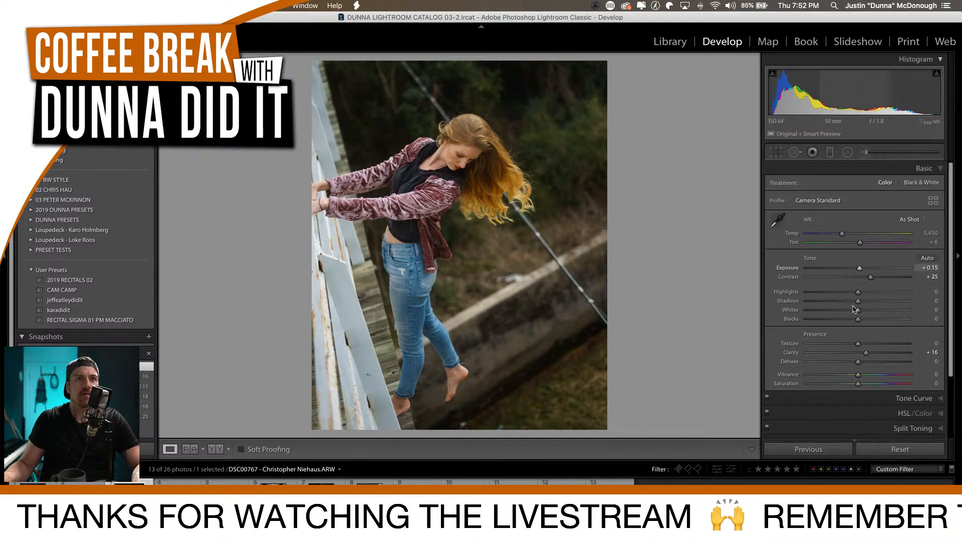
Set highlights to +28, shadows to +21, whites to +3 and blacks to -6, and shift the tint to +12.
{"action": "mouse_move", "coordinate": [857, 292]}
{"action": "left_mouse_down"}
{"action": "mouse_move", "coordinate": [872, 293]}
{"action": "mouse_move", "coordinate": [853, 321]}
{"action": "mouse_move", "coordinate": [859, 310]}
{"action": "left_mouse_up"}
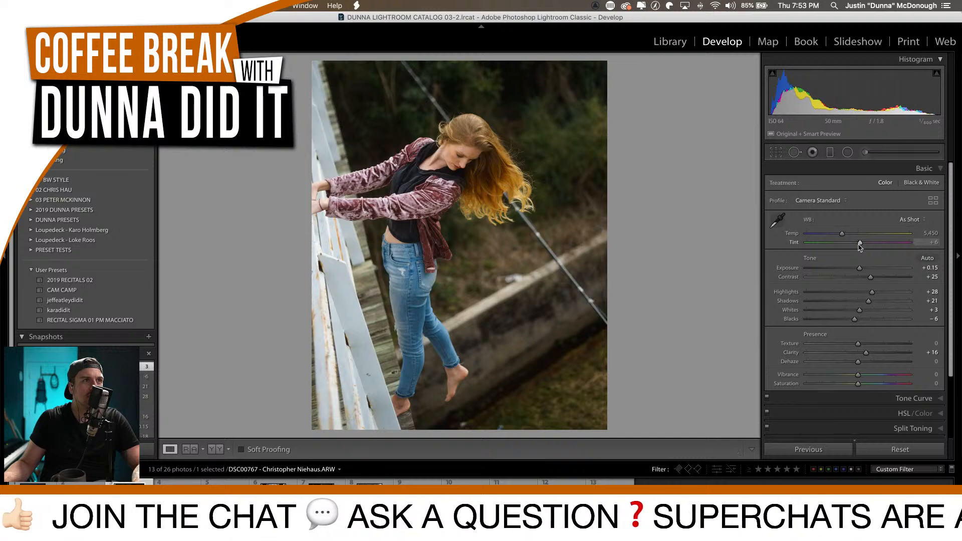
{"action": "left_click_drag", "start_coordinate": [860, 244], "coordinate": [862, 246]}
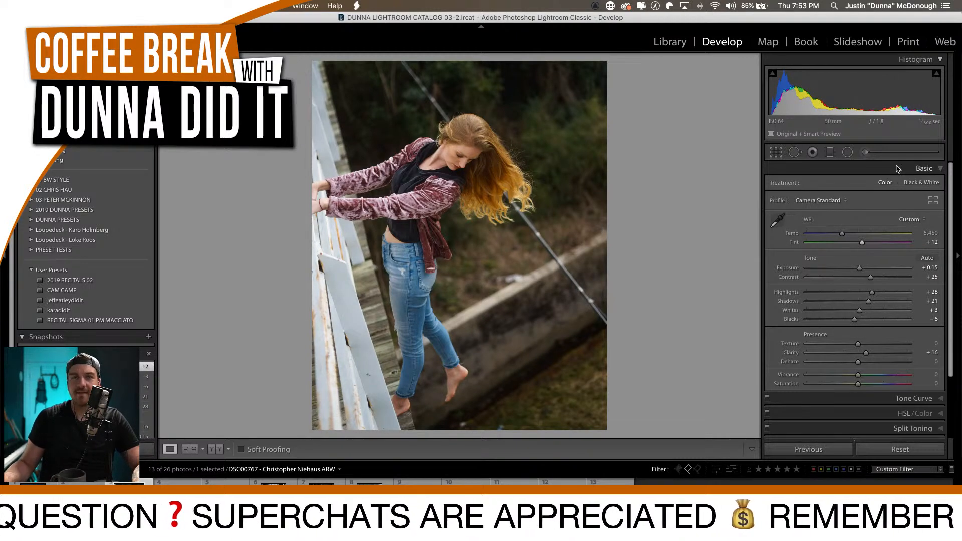
{"action": "left_click", "coordinate": [897, 169]}
Desaturate the railing photo's background and skin tones with green saturation -70, yellow -91 and orange -14.
{"action": "left_click", "coordinate": [890, 200]}
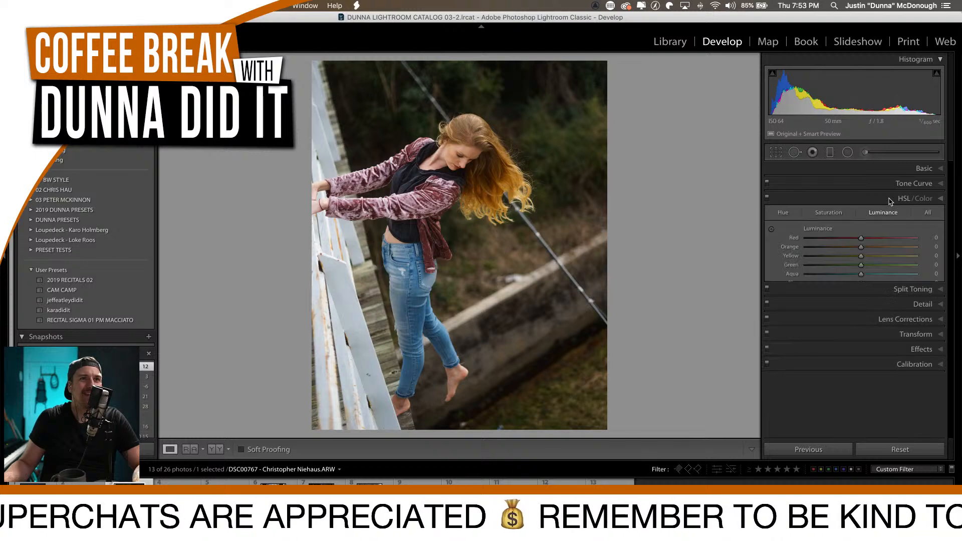
{"action": "mouse_move", "coordinate": [860, 265]}
{"action": "left_mouse_down"}
{"action": "mouse_move", "coordinate": [843, 272]}
{"action": "mouse_move", "coordinate": [812, 264]}
{"action": "mouse_move", "coordinate": [855, 248]}
{"action": "left_mouse_up"}
{"action": "left_click", "coordinate": [838, 256]}
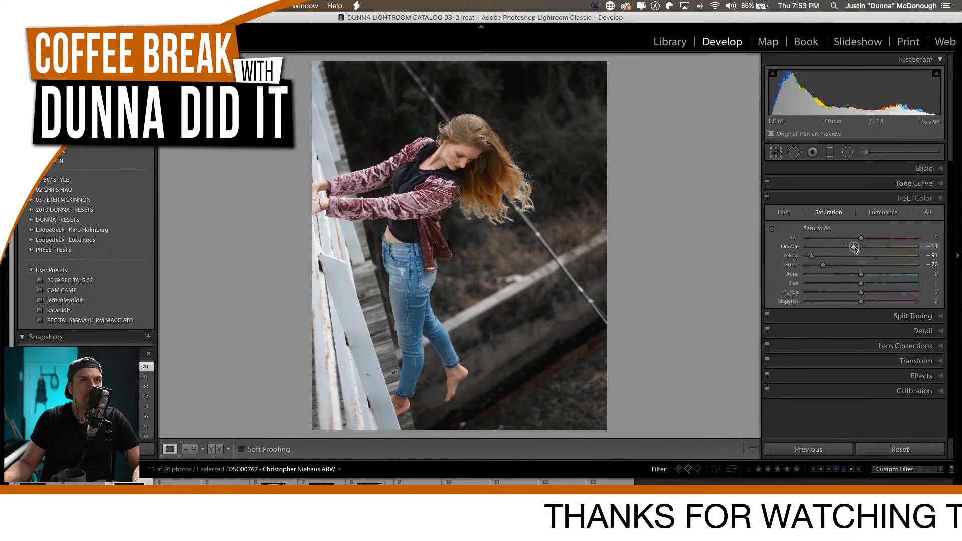
Brighten the woman's skin by raising the orange luminance to about +13.
{"action": "left_click", "coordinate": [883, 213]}
{"action": "left_click_drag", "start_coordinate": [860, 247], "coordinate": [870, 249]}
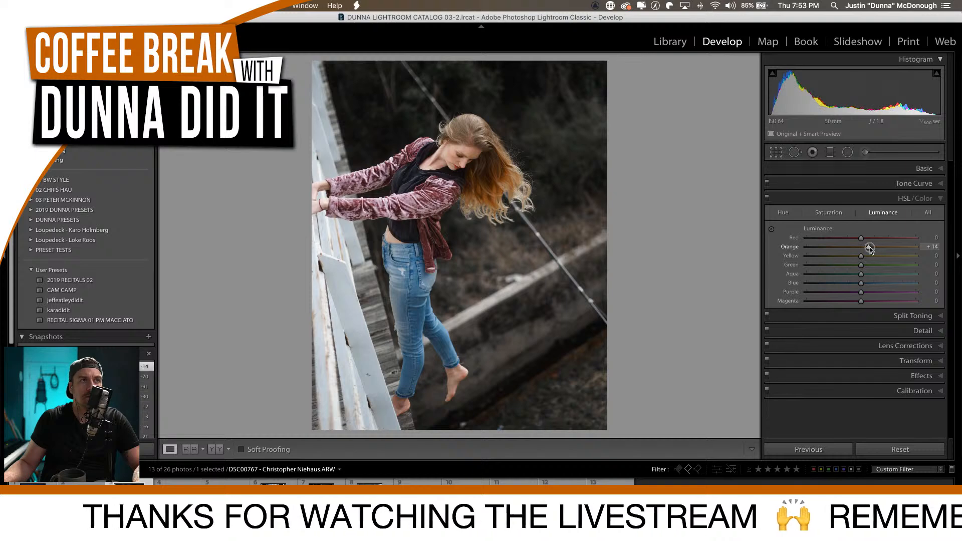
{"action": "left_click", "coordinate": [875, 199]}
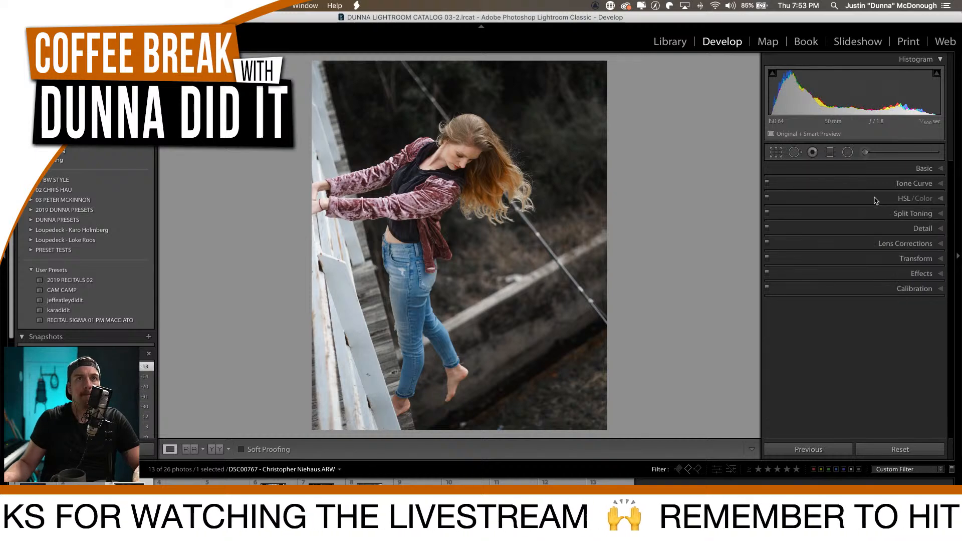
Add a post-crop vignette with amount -10 and lower the green luminance to about -44.
{"action": "left_click", "coordinate": [879, 274]}
{"action": "left_click_drag", "start_coordinate": [858, 306], "coordinate": [853, 307]}
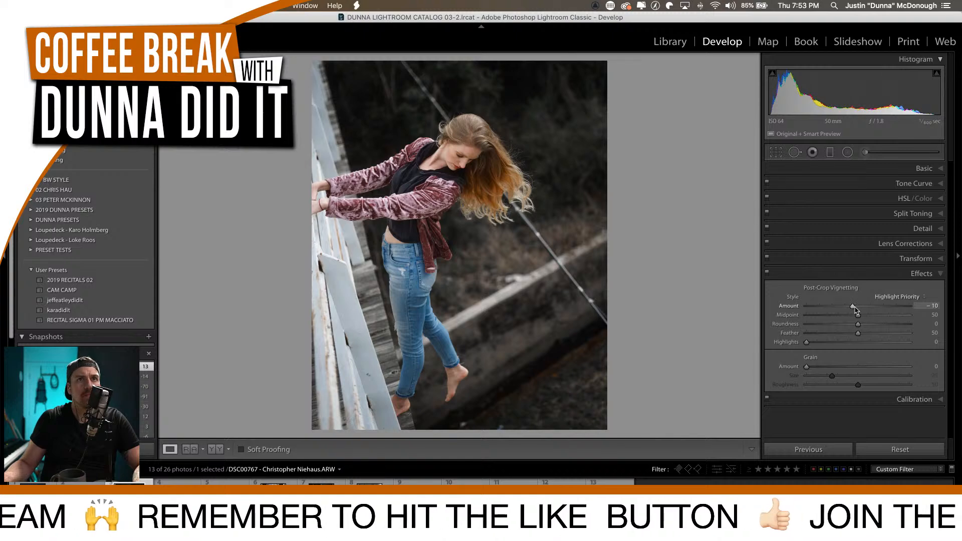
{"action": "left_click", "coordinate": [889, 200]}
{"action": "left_click_drag", "start_coordinate": [860, 265], "coordinate": [837, 267]}
{"action": "left_click", "coordinate": [829, 213]}
Shape the RGB tone curve with two points in the shadows and midtones and lift its black point to about 5.1 %.
{"action": "left_click", "coordinate": [886, 183]}
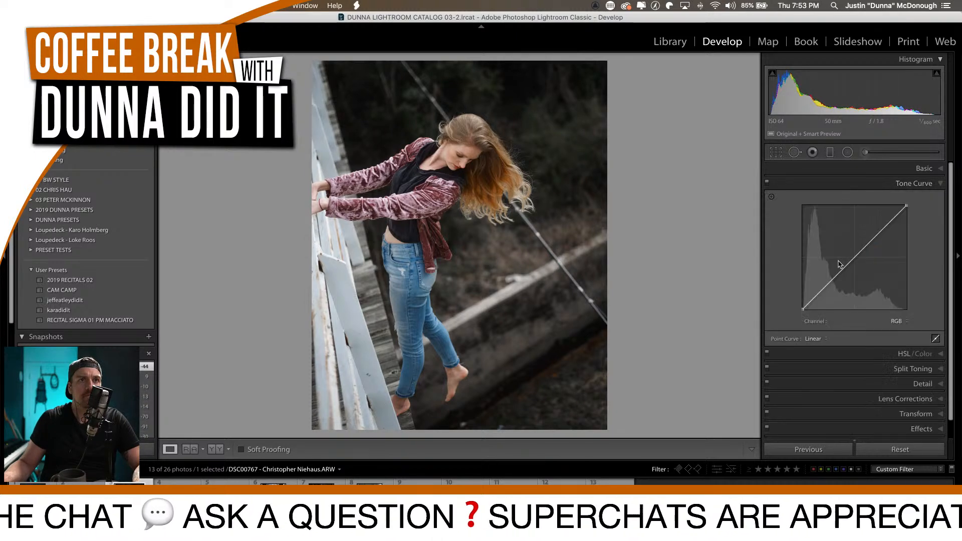
{"action": "left_click_drag", "start_coordinate": [803, 309], "coordinate": [849, 261]}
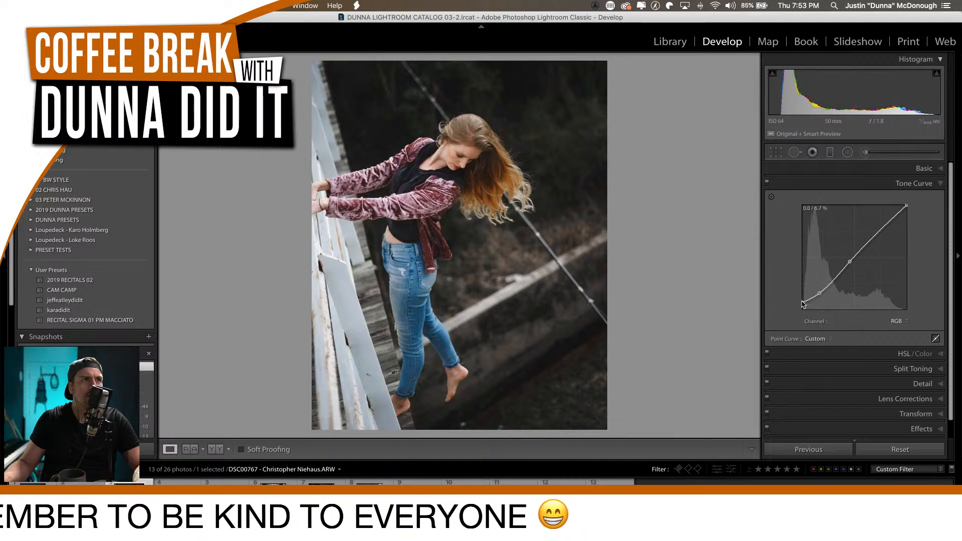
{"action": "left_click_drag", "start_coordinate": [798, 302], "coordinate": [798, 306]}
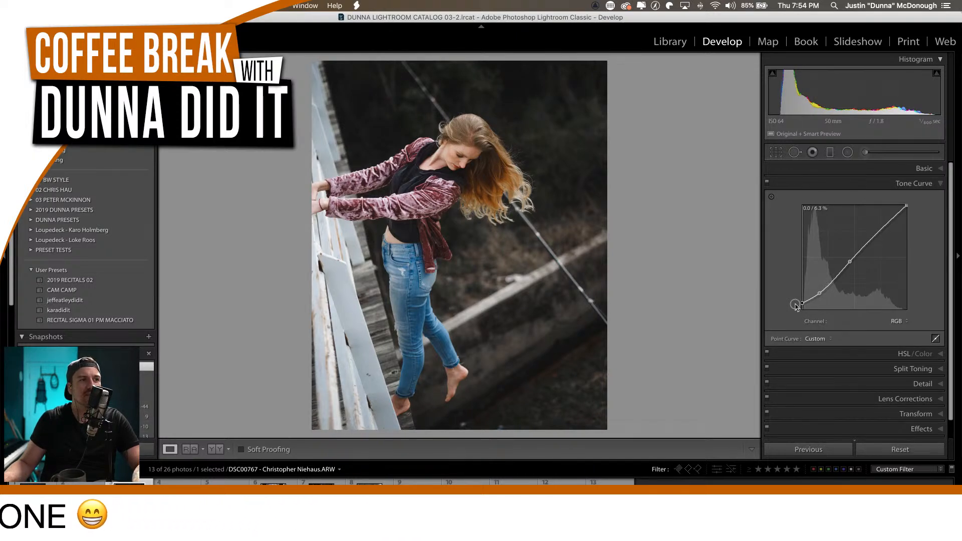
{"action": "left_click_drag", "start_coordinate": [801, 302], "coordinate": [801, 304]}
Compare the railing photo before and after the edits several times.
{"action": "key", "text": "backslash"}
{"action": "key", "text": "backslash"}
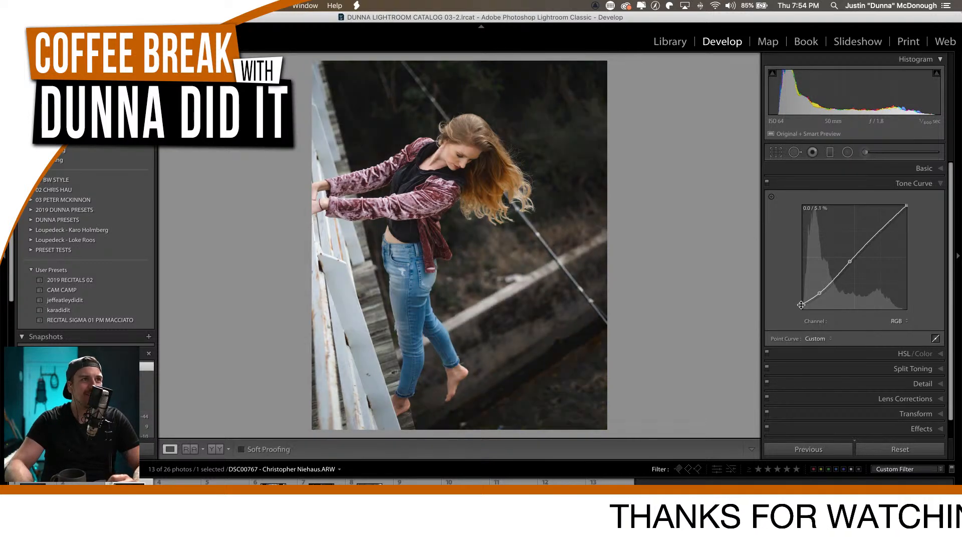
{"action": "key", "text": "backslash"}
{"action": "key", "text": "backslash"}
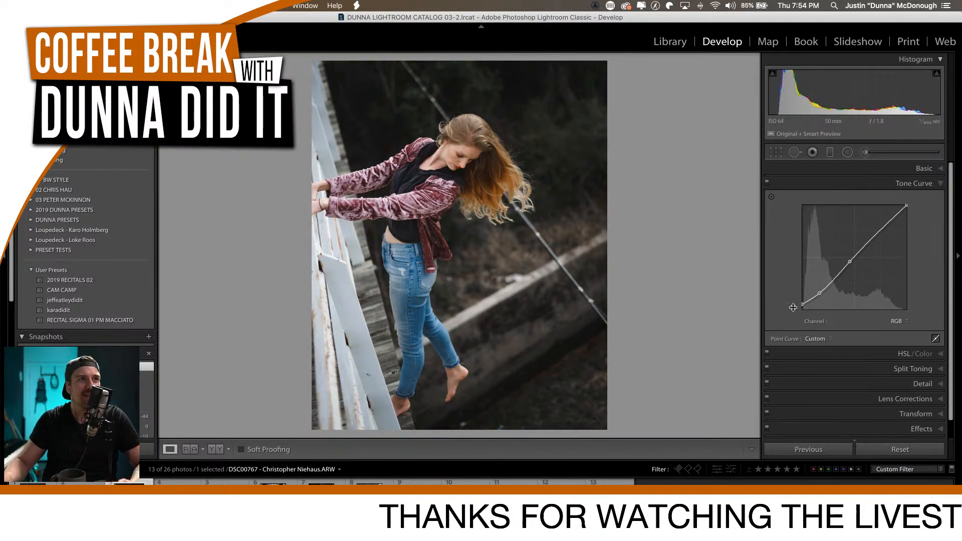
{"action": "left_click", "coordinate": [866, 184]}
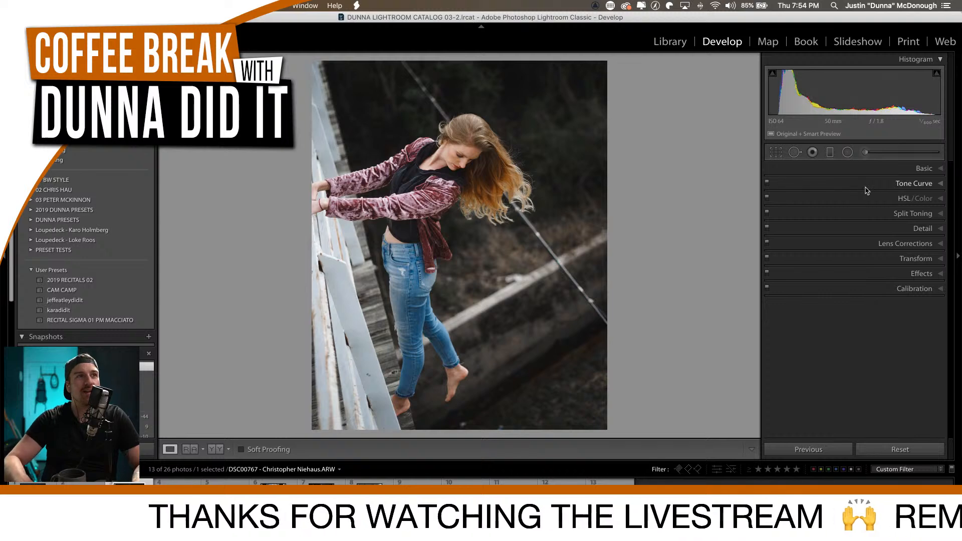
{"action": "key", "text": "backslash"}
{"action": "key", "text": "backslash"}
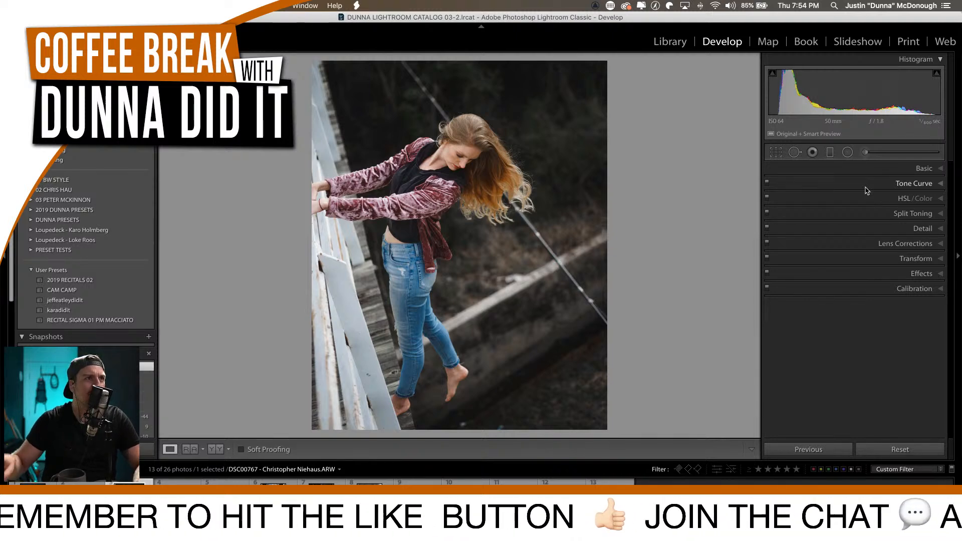
Flag the edited railing photo as a pick and move on to the photo of the knife and bourbon bottle.
{"action": "key", "text": "p"}
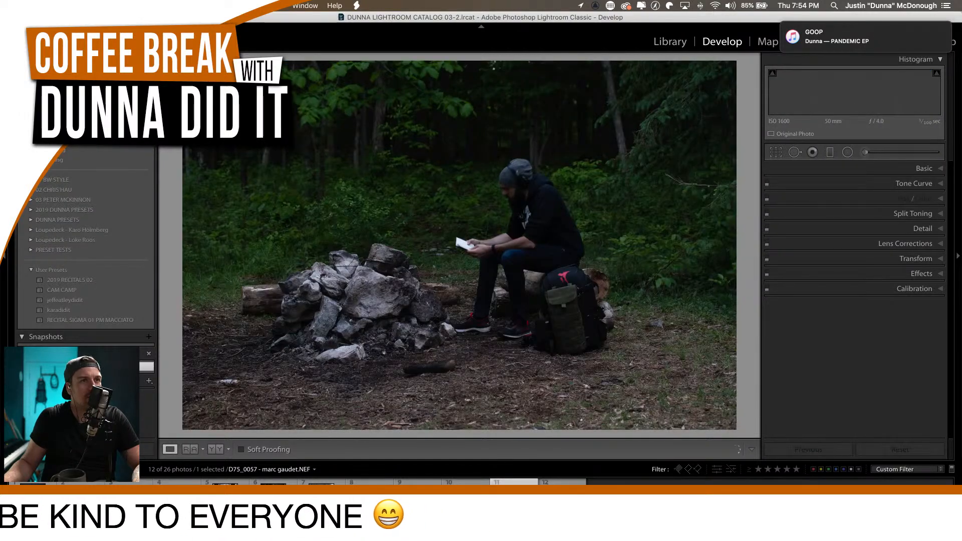
{"action": "key", "text": "Right"}
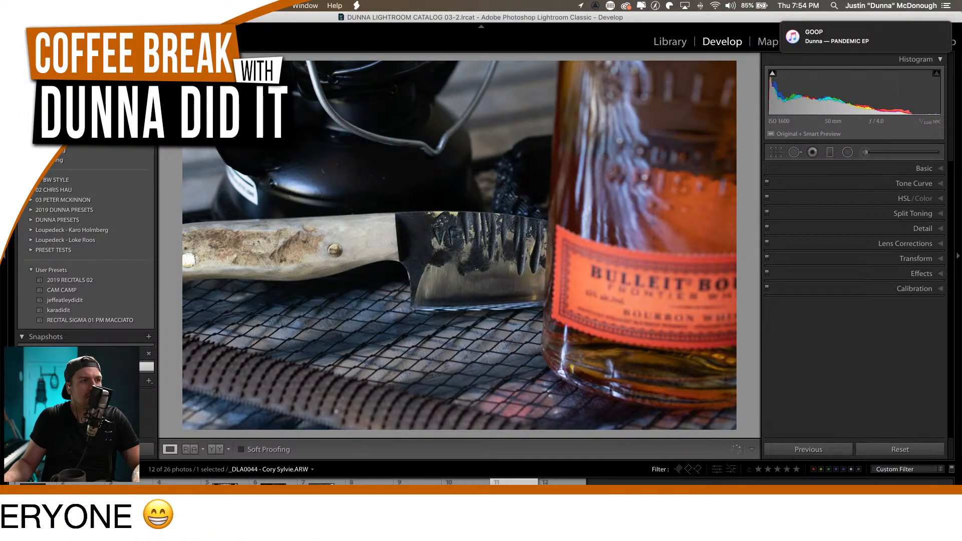
Apply the Camera Neutral camera matching profile to the knife and bourbon photo.
{"action": "left_click", "coordinate": [898, 168]}
{"action": "left_click", "coordinate": [933, 201]}
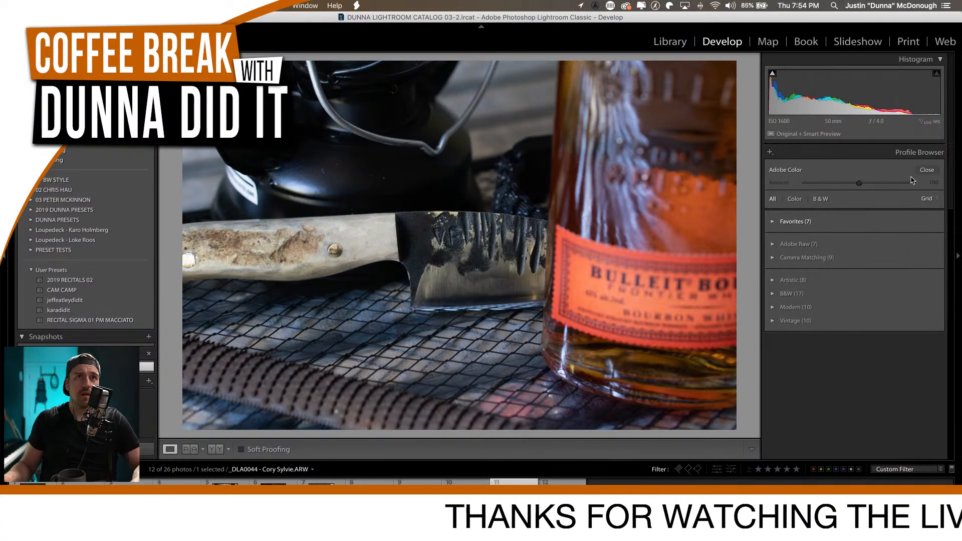
{"action": "left_click", "coordinate": [812, 262]}
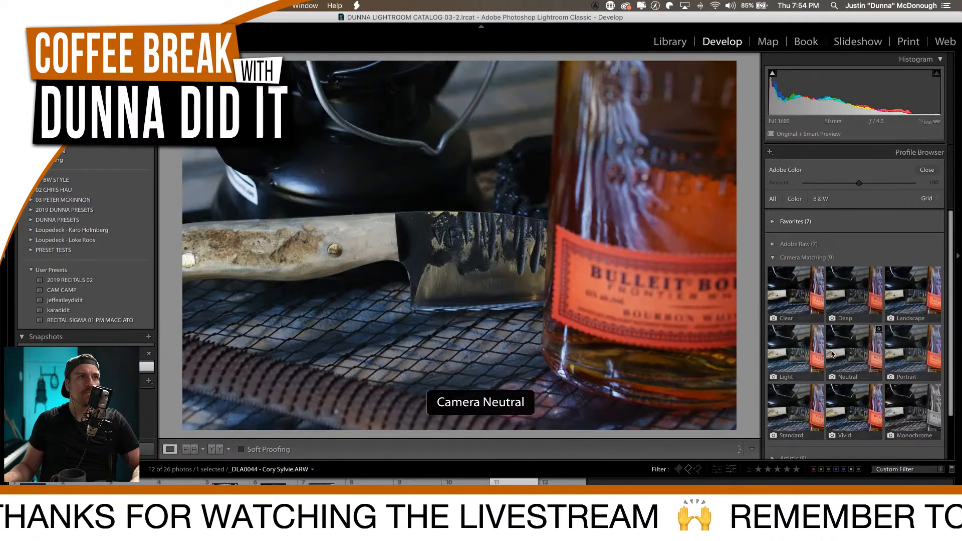
{"action": "left_click", "coordinate": [832, 355]}
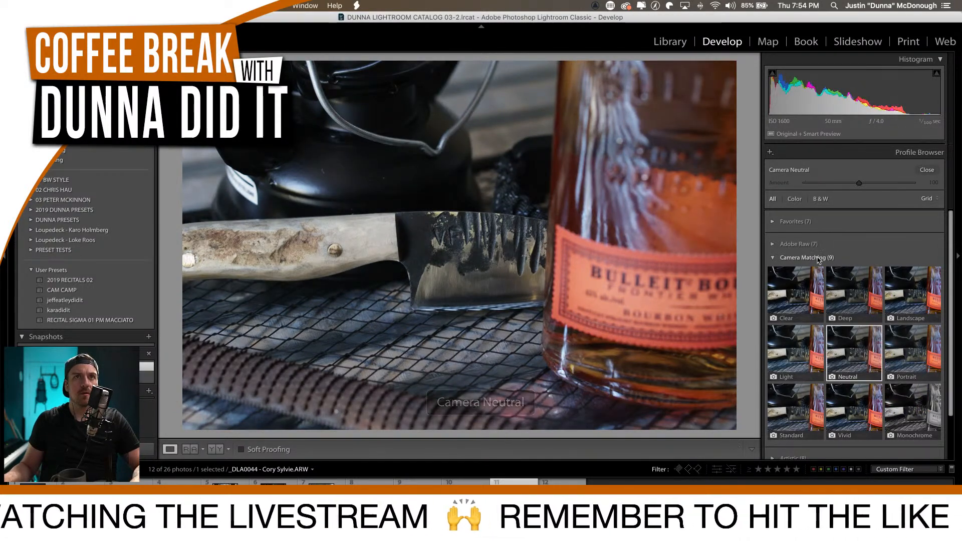
{"action": "left_click", "coordinate": [927, 170]}
Shift the knife photo's blue primary hue in the calibration settings to about -22.
{"action": "scroll", "coordinate": [860, 326], "scroll_direction": "down", "scroll_amount": 2}
{"action": "left_click", "coordinate": [874, 423]}
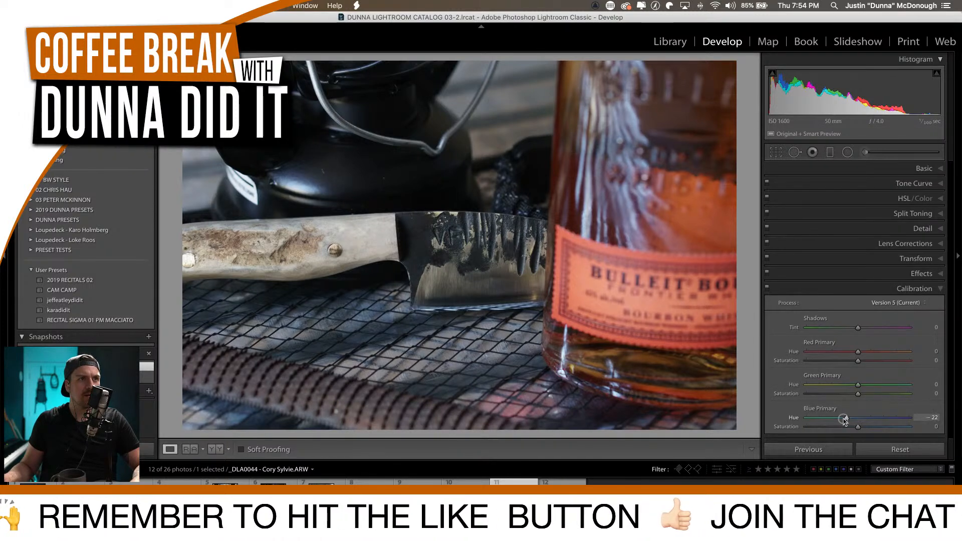